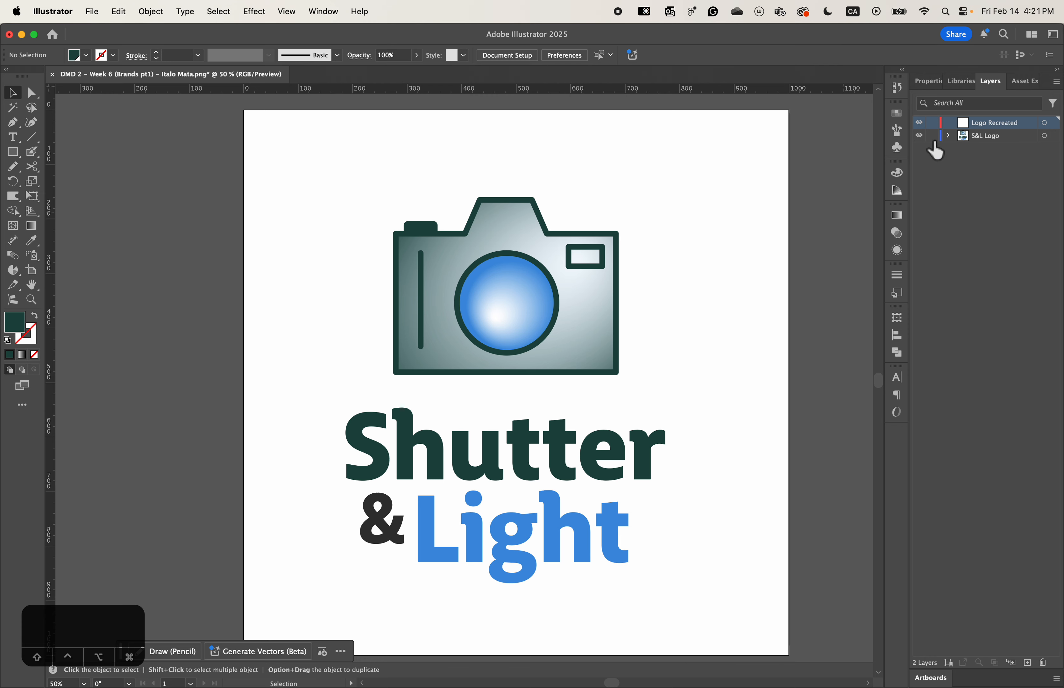
- Hide the S&L Logo reference layer, leaving only the Logo Recreated layer visible, and activate the Rectangle tool
click(922, 136)
click(922, 136)
click(921, 136)
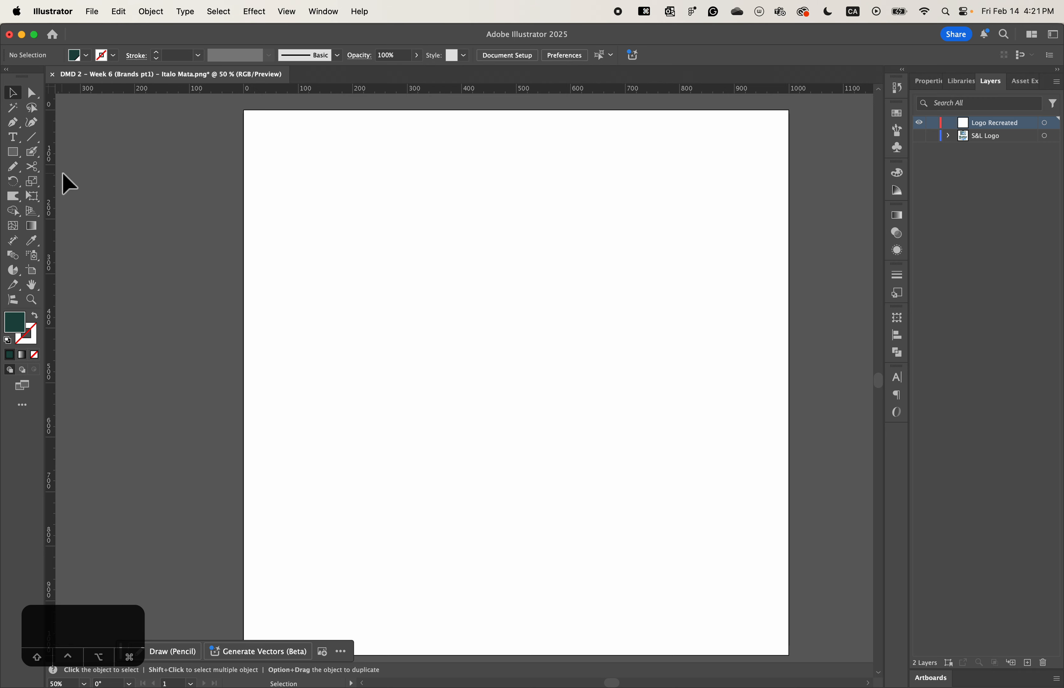
click(13, 152)
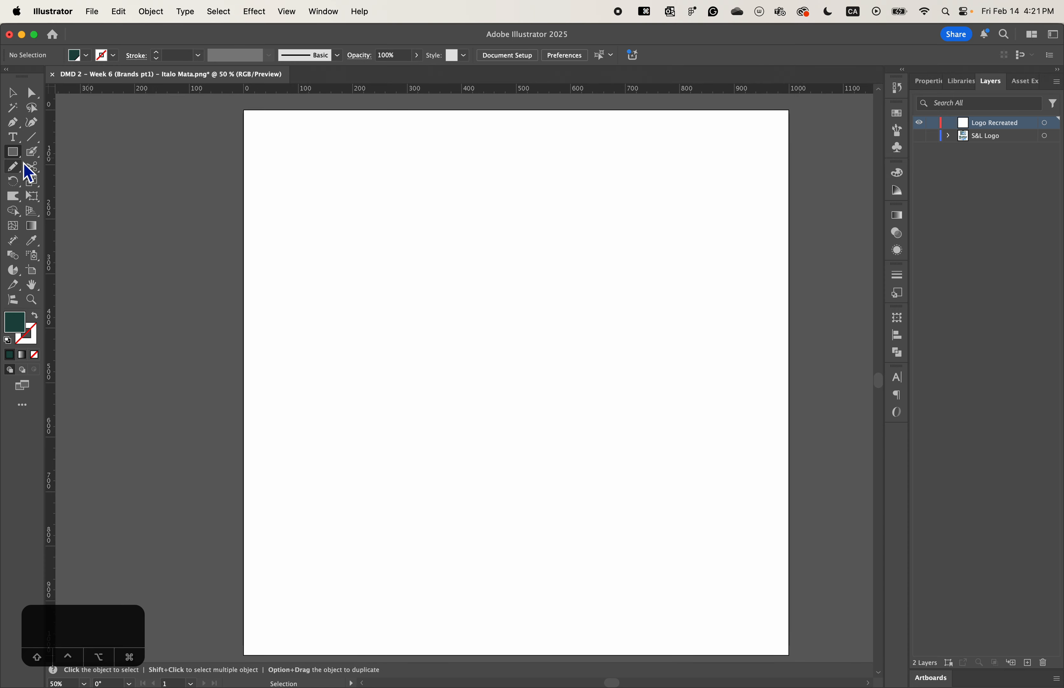
click(919, 136)
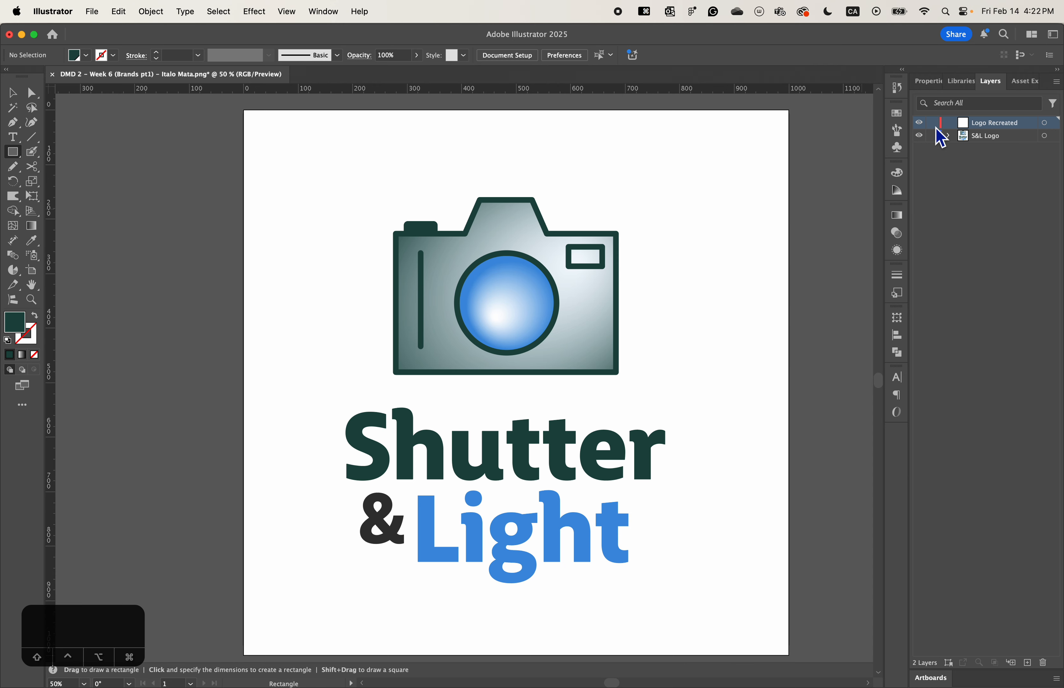
click(919, 122)
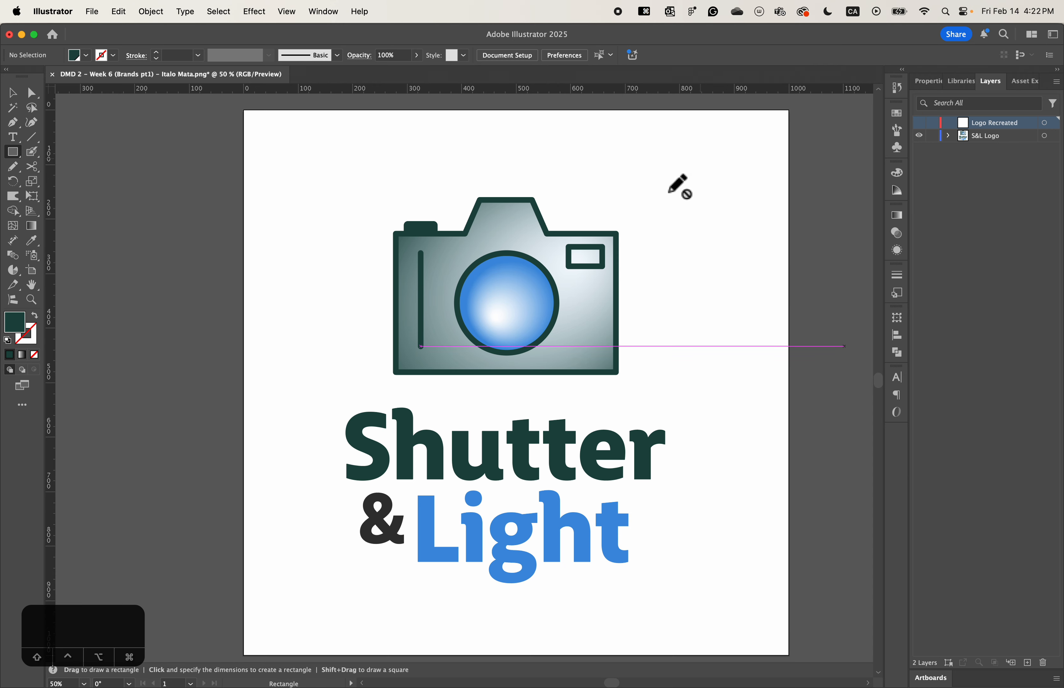
click(919, 122)
click(919, 136)
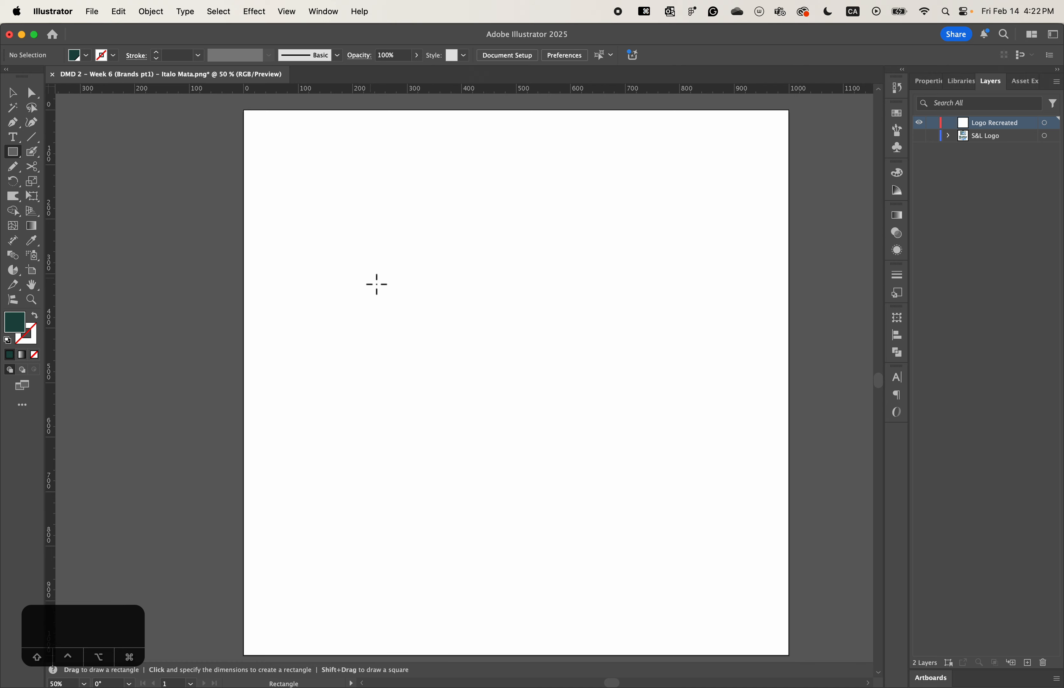
- Draw a rectangle about 556 × 333 px in the middle of the artboard and swap its dark green fill to the stroke
drag(359, 281, 662, 462)
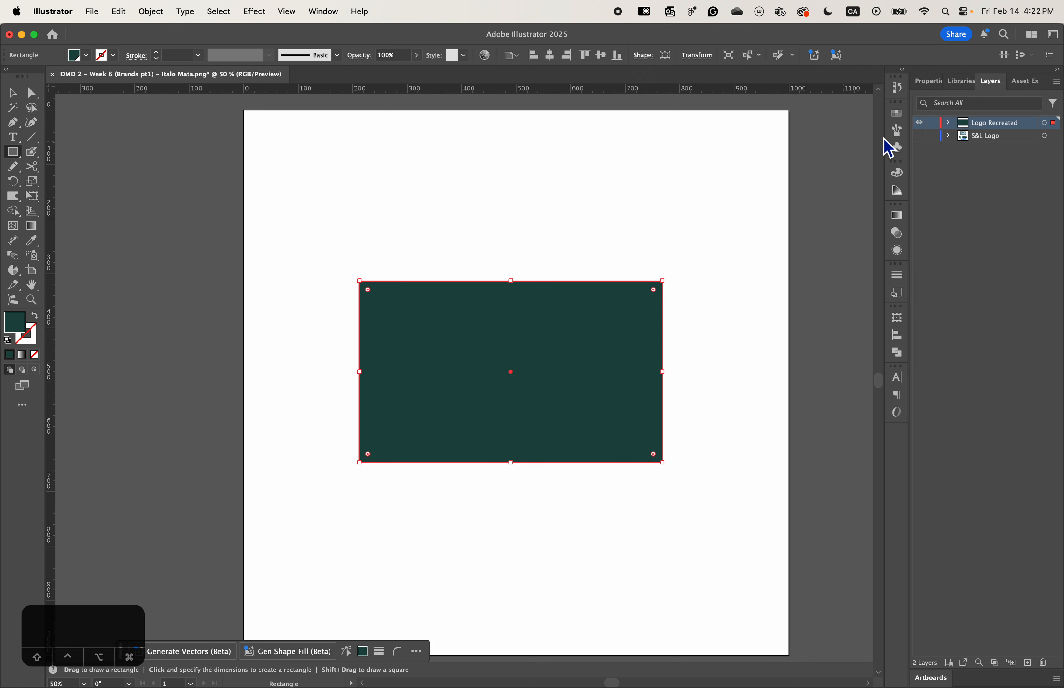
click(932, 83)
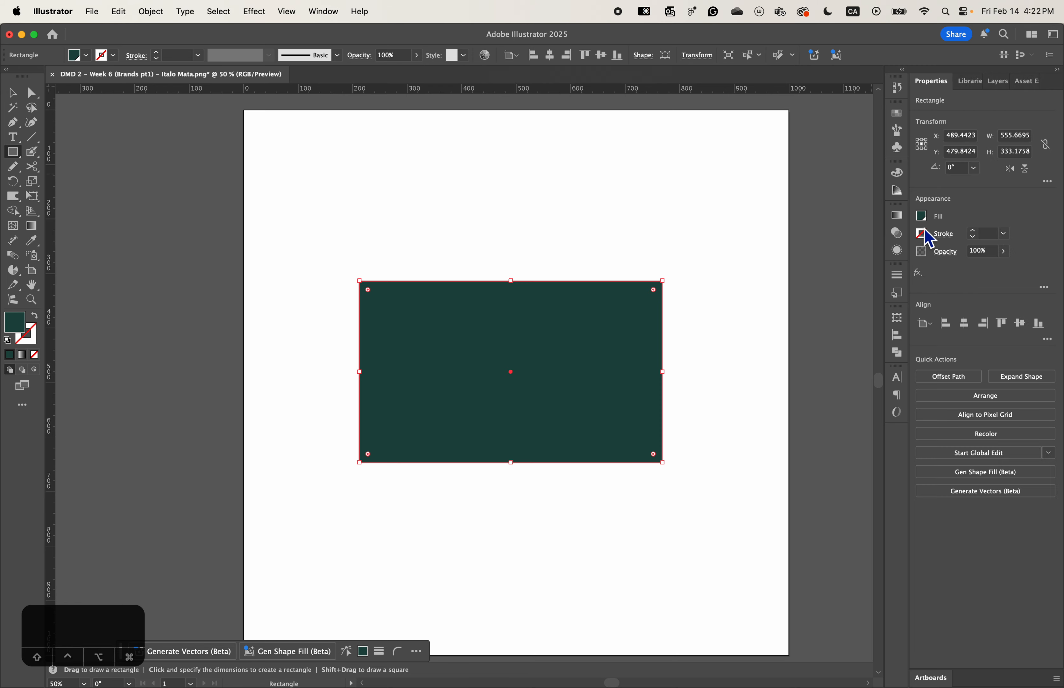
click(40, 327)
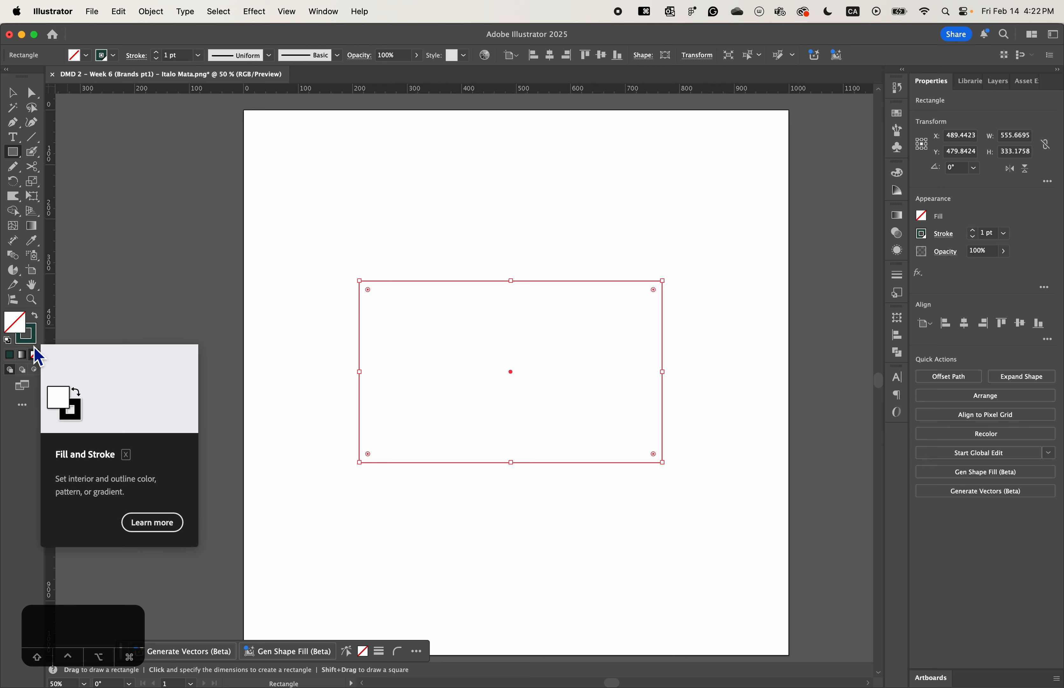
key(v)
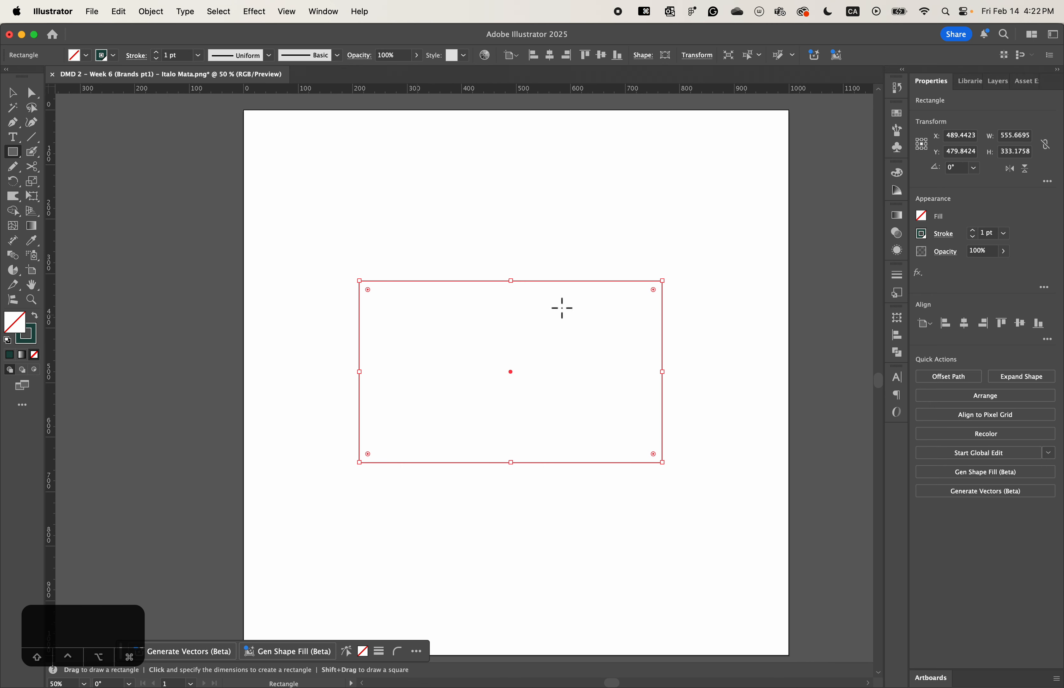
- Set the rectangle's stroke weight to 10 pt
click(988, 234)
click(987, 242)
text(0)
key(Return)
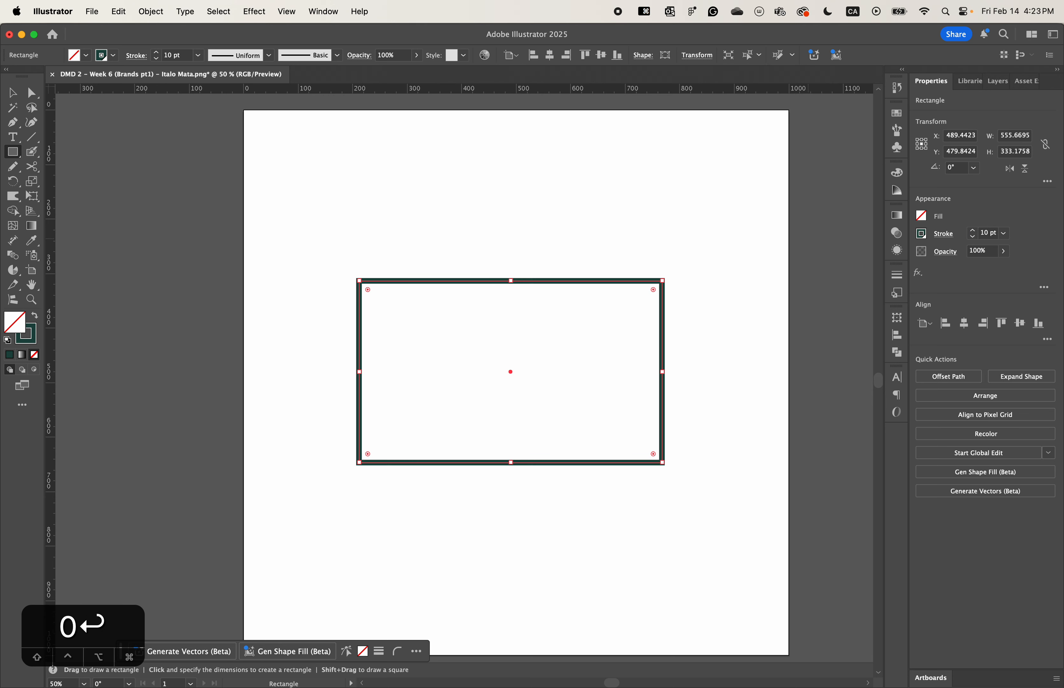
- Give the rectangle's stroke a round cap and round join corners
click(945, 234)
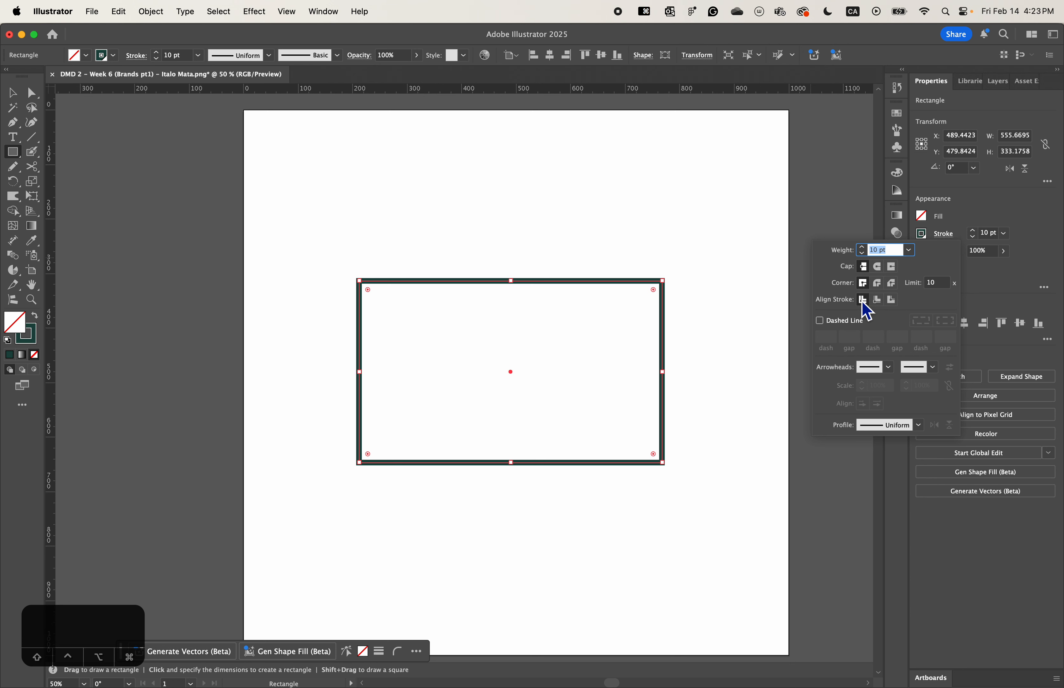
click(944, 238)
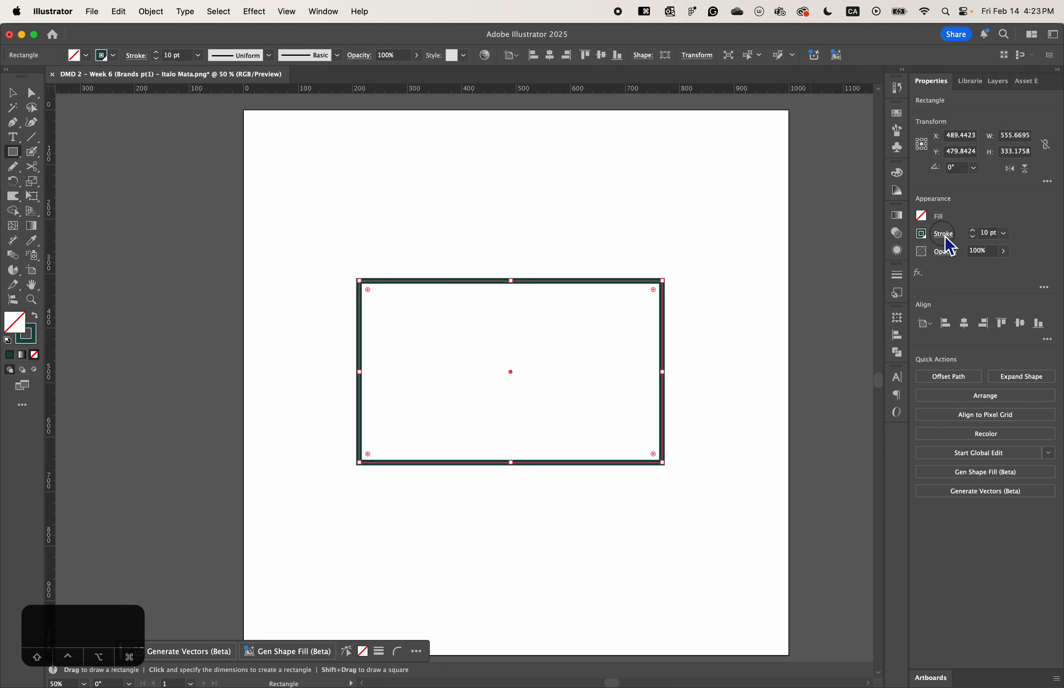
click(950, 237)
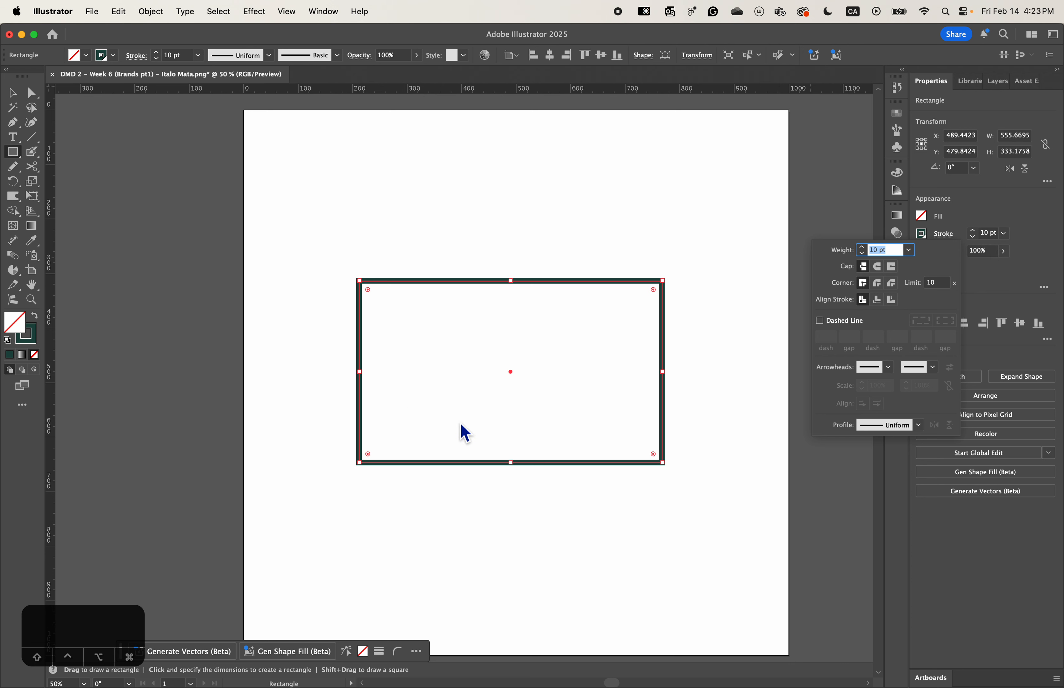
click(891, 267)
click(875, 268)
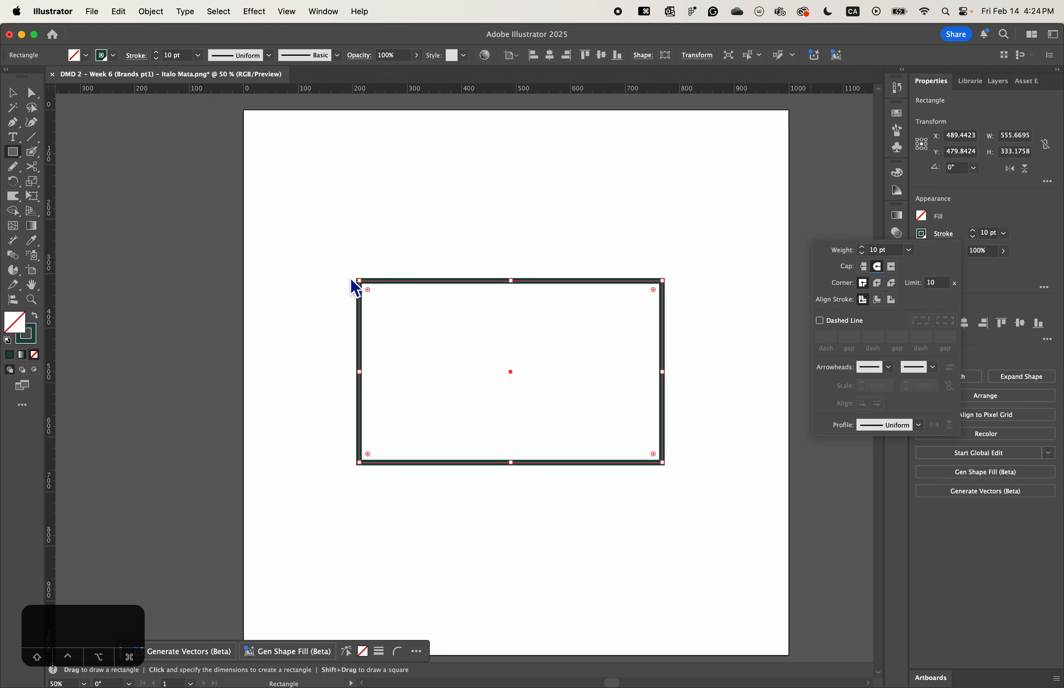
click(879, 285)
- Try the bevel join on the rectangle's stroke corners and return to the round join
key(super+equal)
key(super+equal)
key(super+equal)
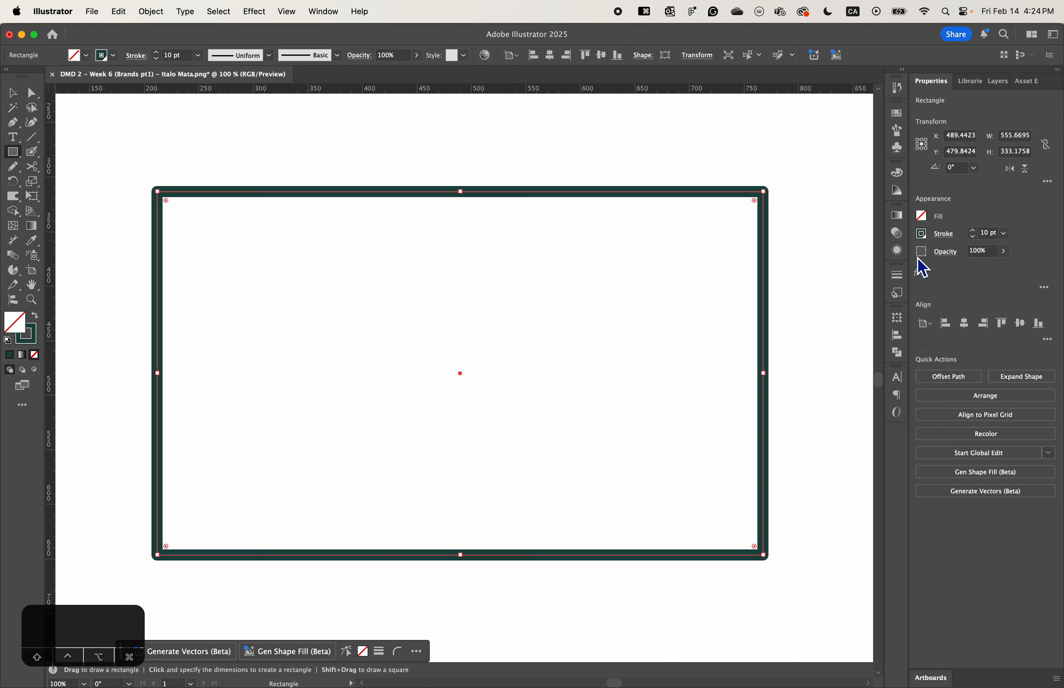
click(944, 235)
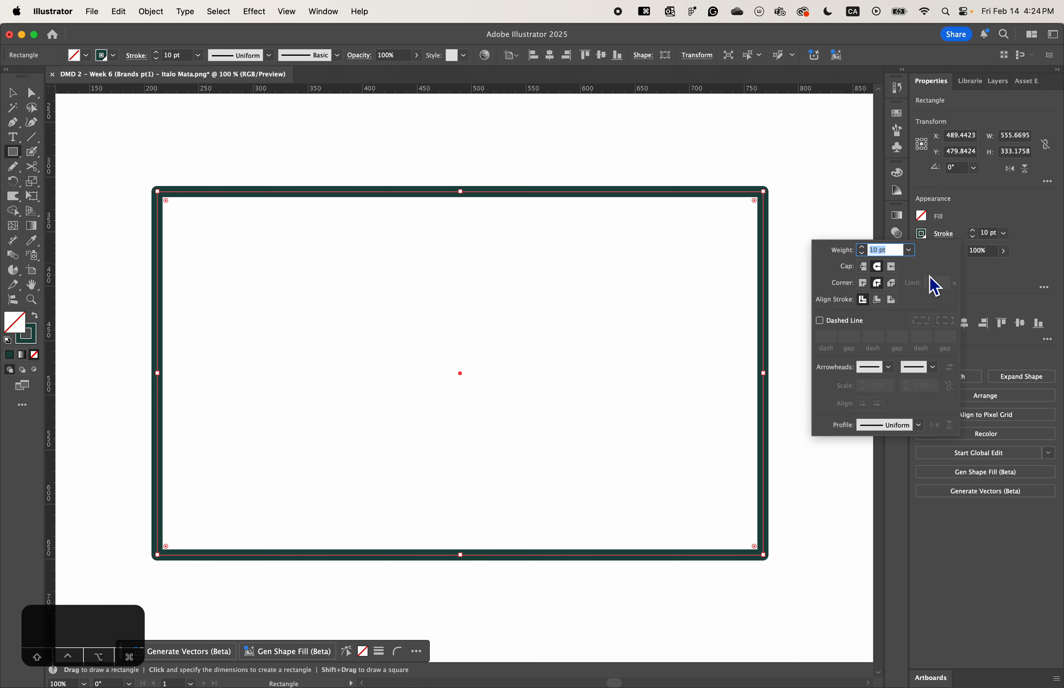
click(891, 285)
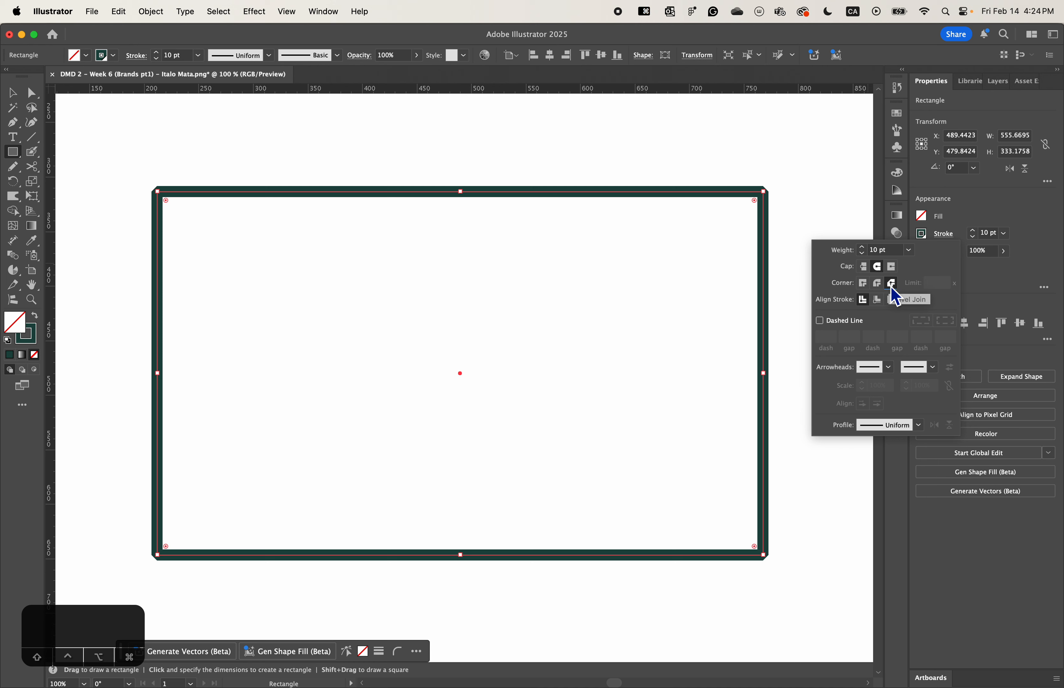
click(878, 284)
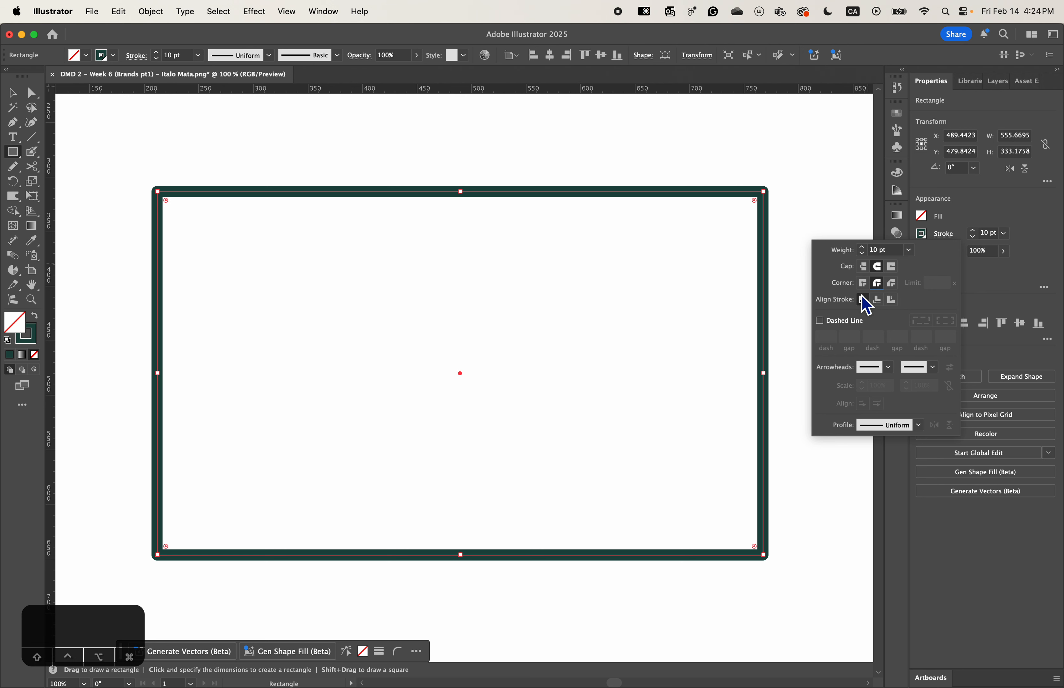
- Try aligning the rectangle's stroke to the inside and the outside, and return it to centre alignment
click(882, 305)
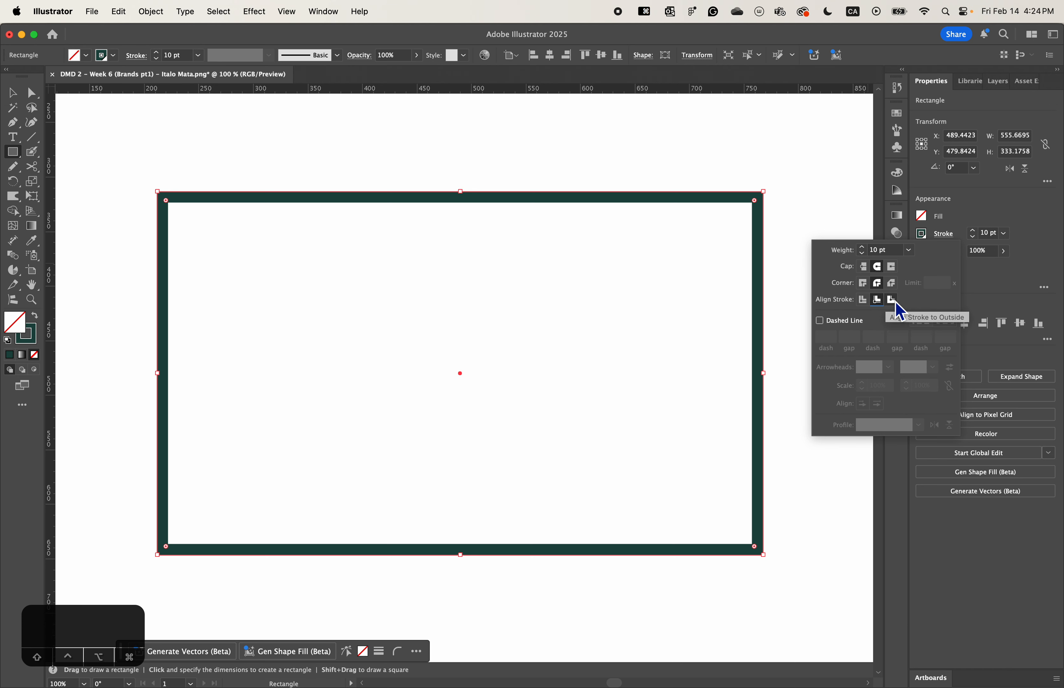
click(891, 300)
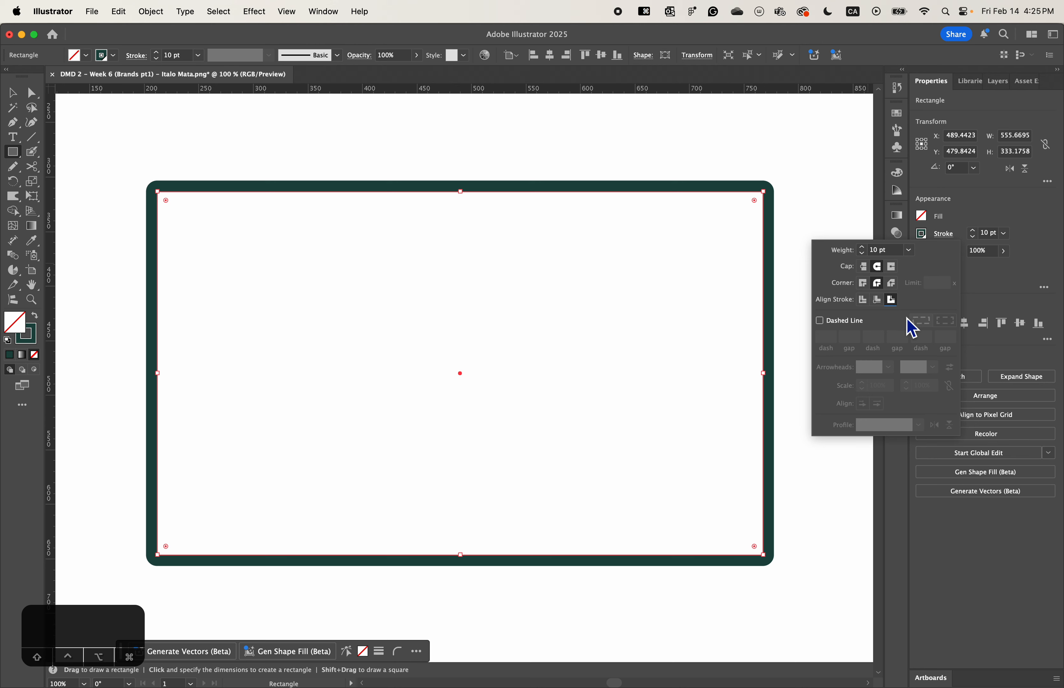
click(864, 301)
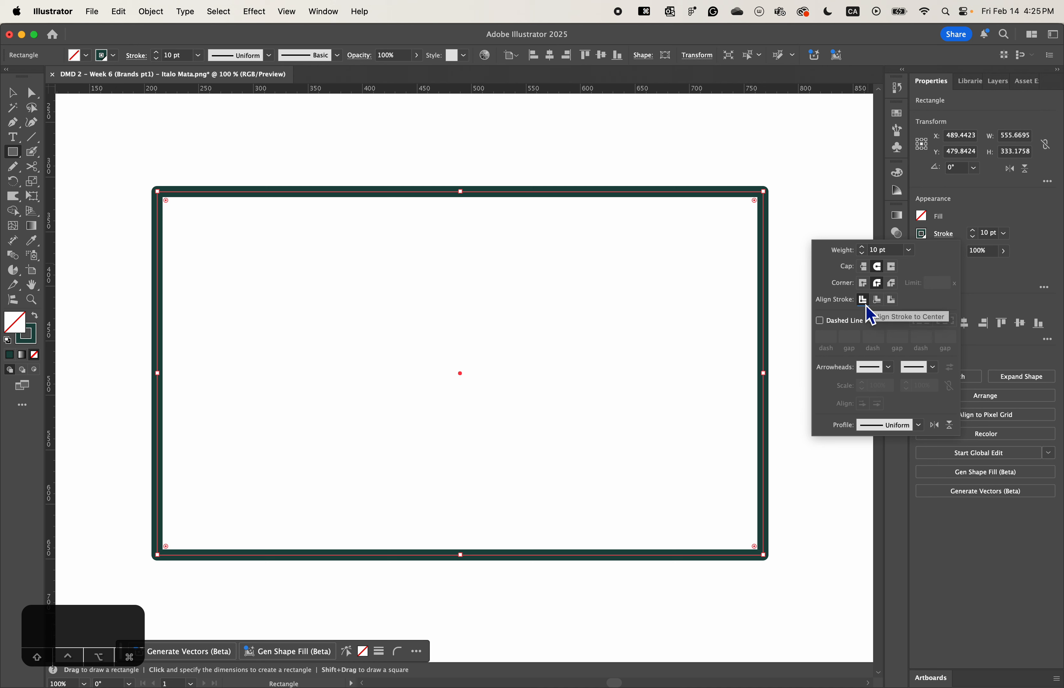
click(1022, 283)
- Draw a smaller rectangle about 162 × 71 px standing on the large rectangle's top edge, near its middle
key(space)
drag(398, 215, 396, 266)
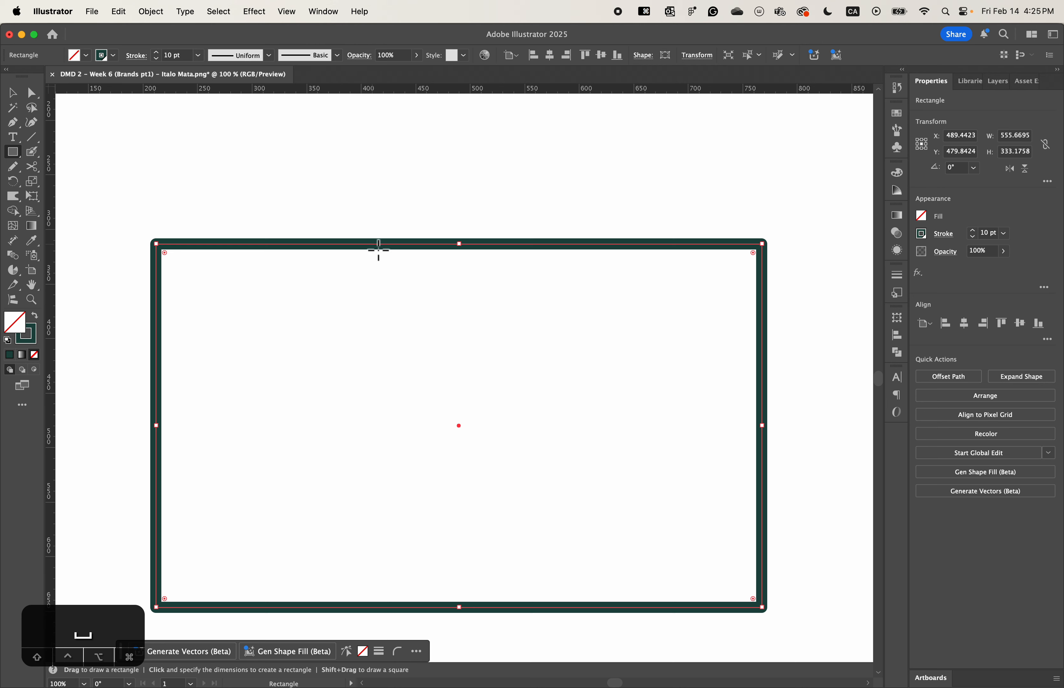
drag(378, 244, 554, 167)
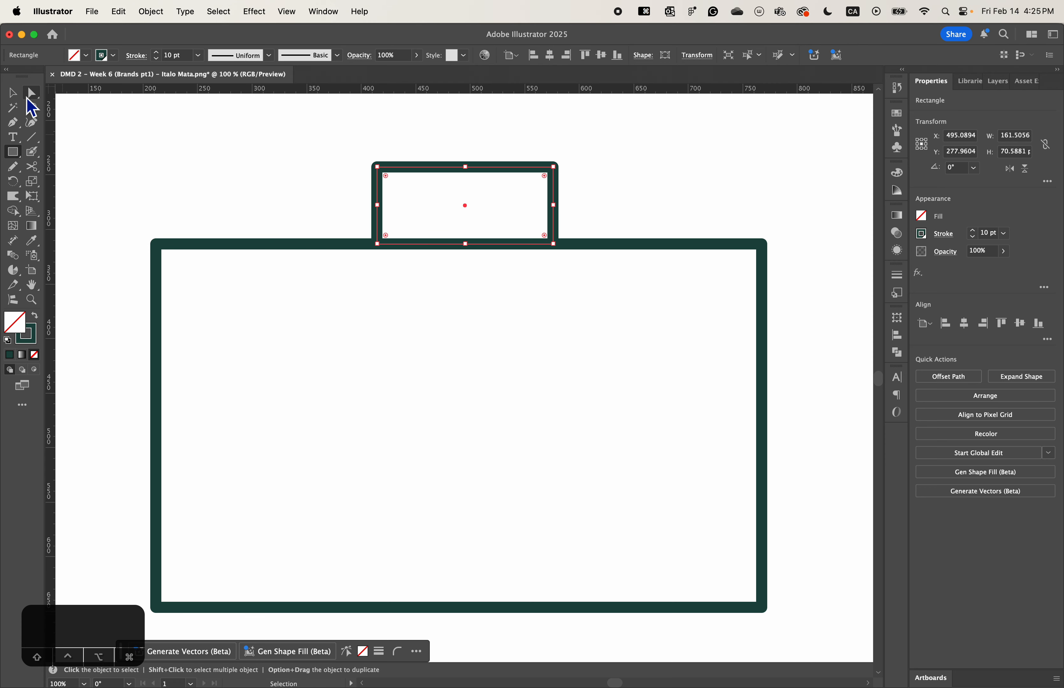
- Try shifting the small rectangle slightly down over the large rectangle's edge, undo the move and deselect it
click(13, 93)
click(397, 249)
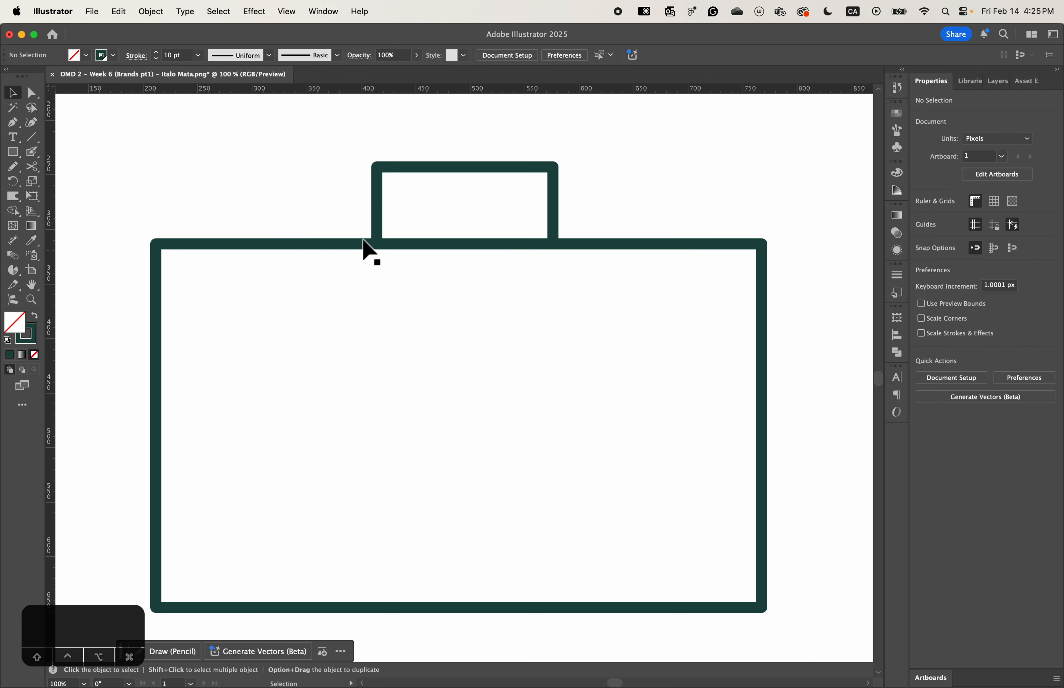
click(513, 361)
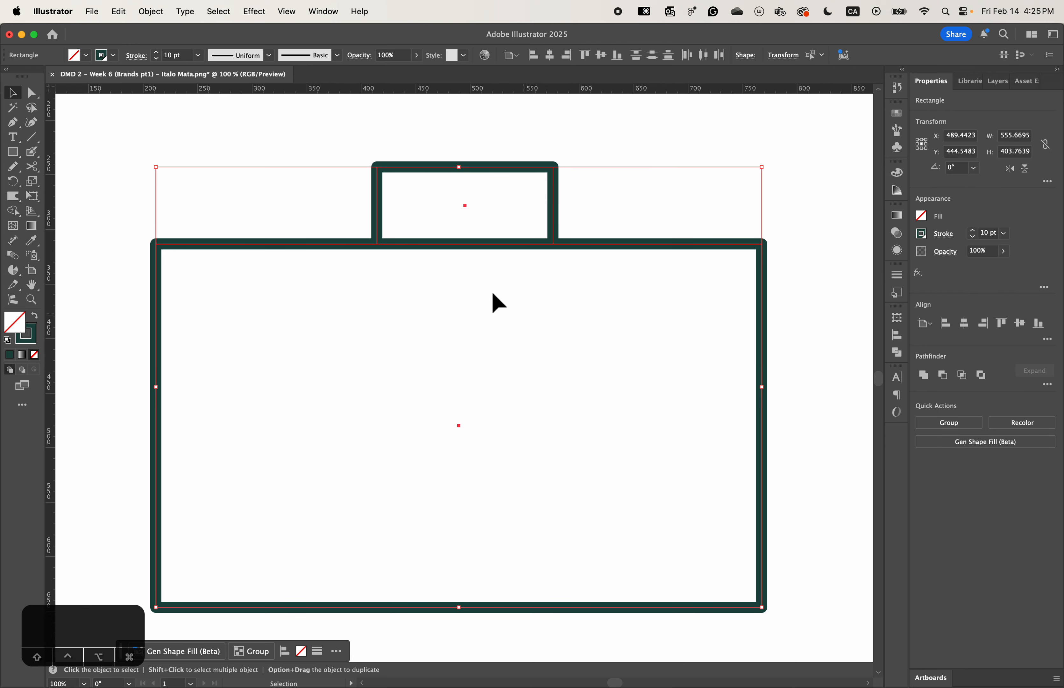
click(385, 229)
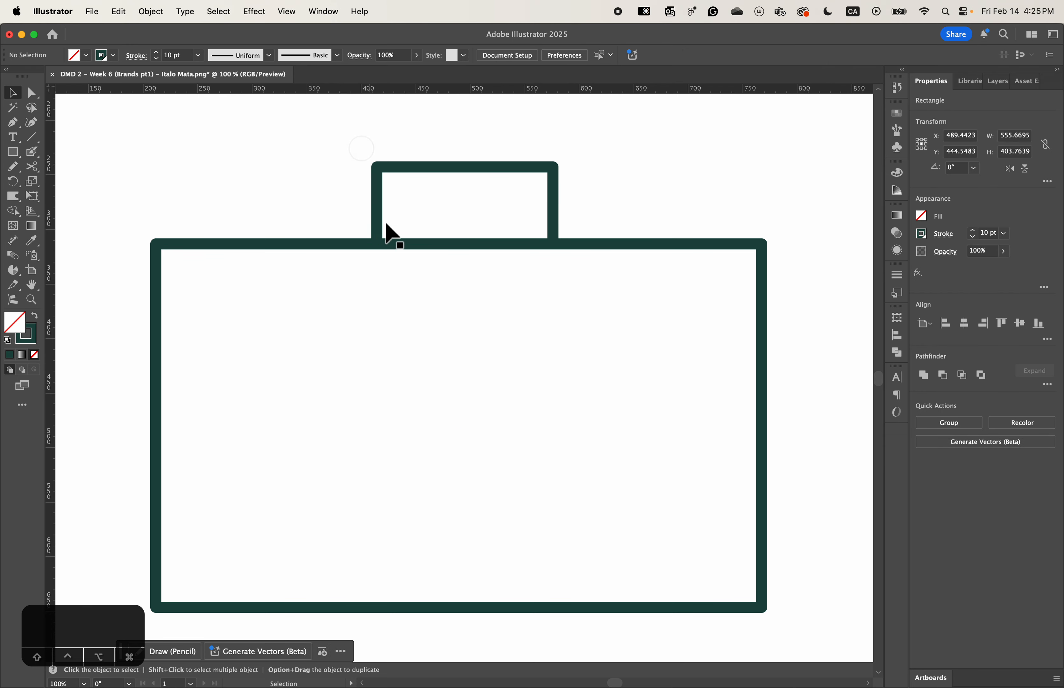
click(381, 244)
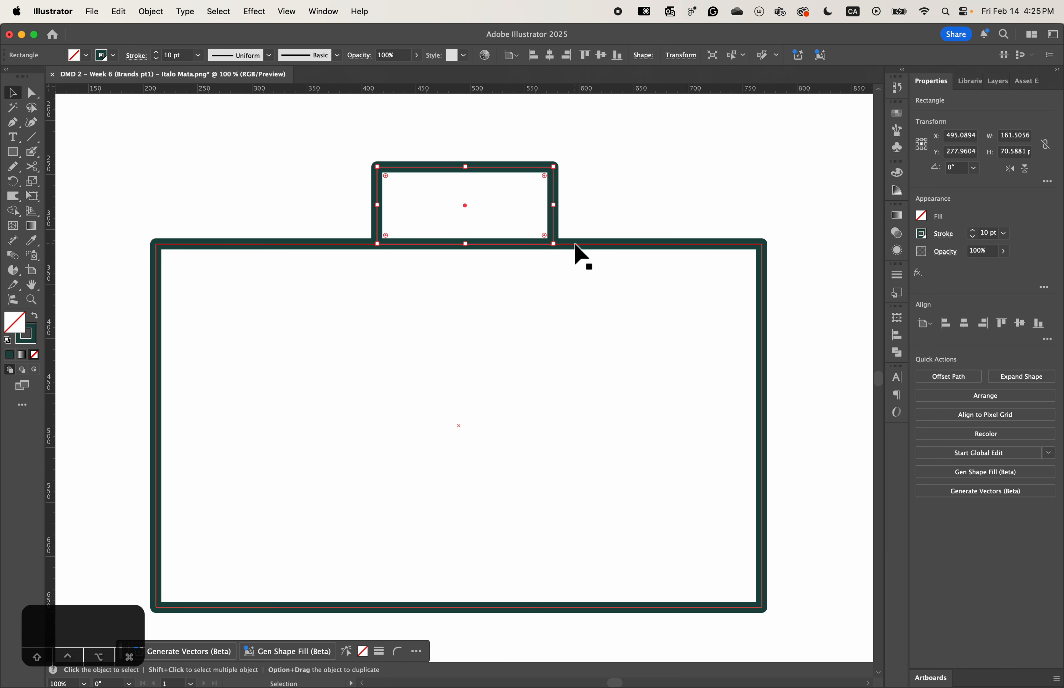
click(535, 220)
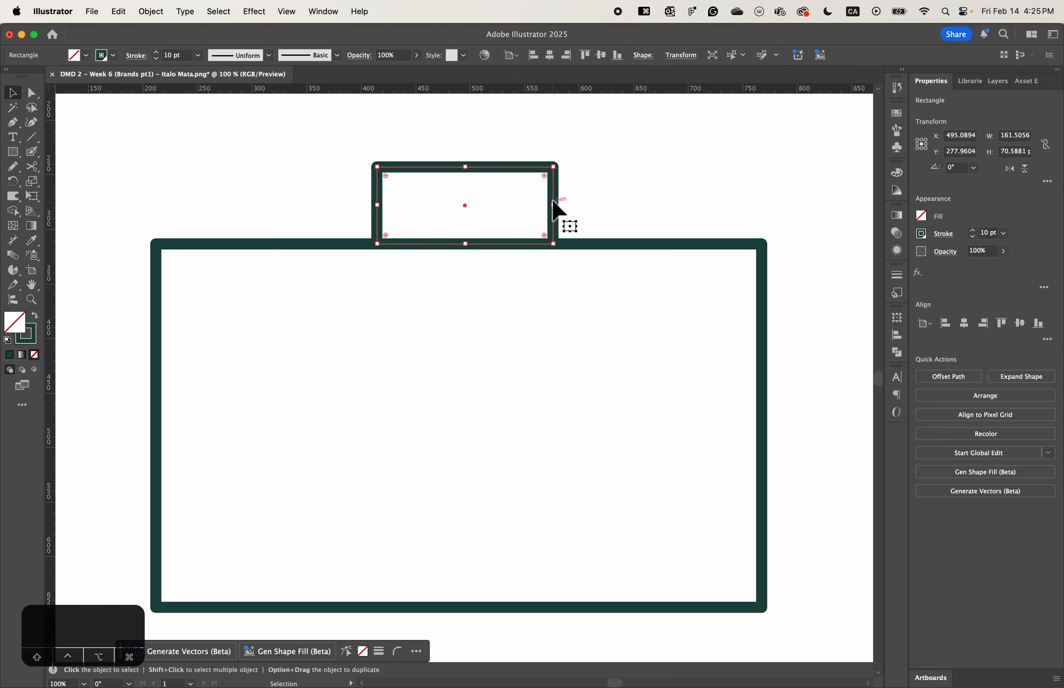
mouse_move(554, 211)
mouse_down()
mouse_move(554, 202)
mouse_move(556, 216)
mouse_up()
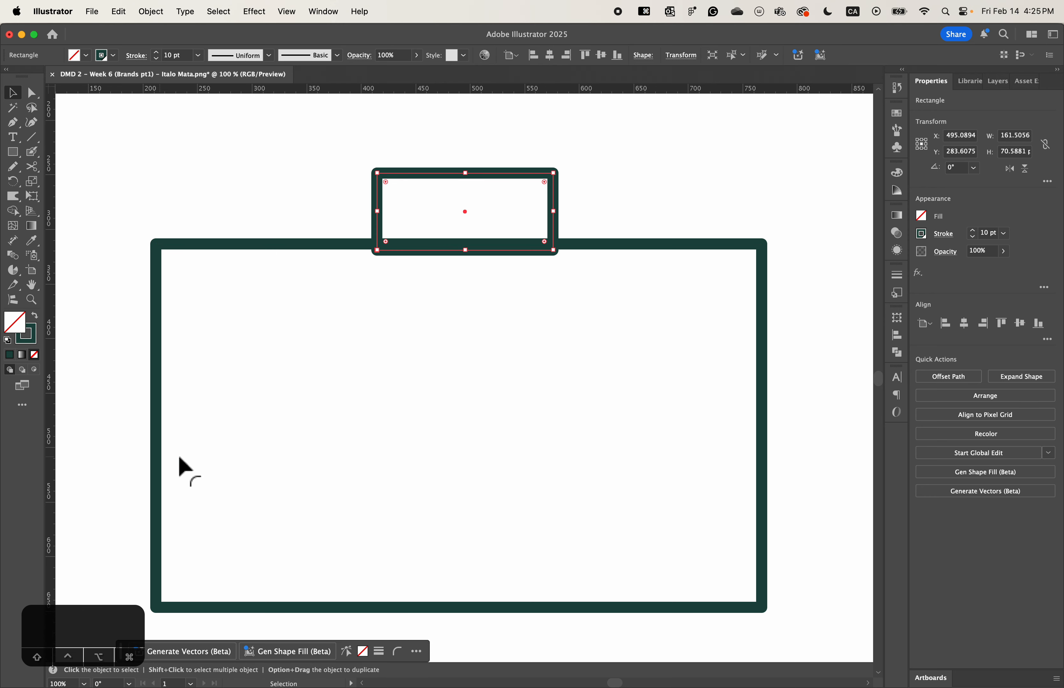
key(super+z)
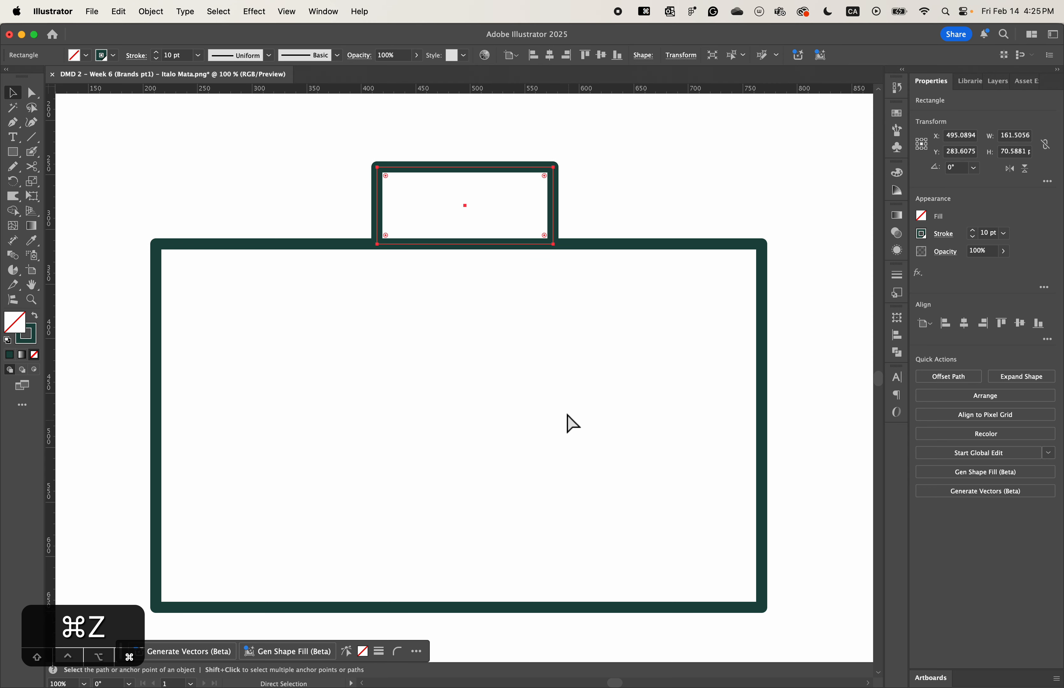
click(601, 216)
- Select both rectangles and look through the Pathfinder options without applying any
drag(606, 197, 440, 387)
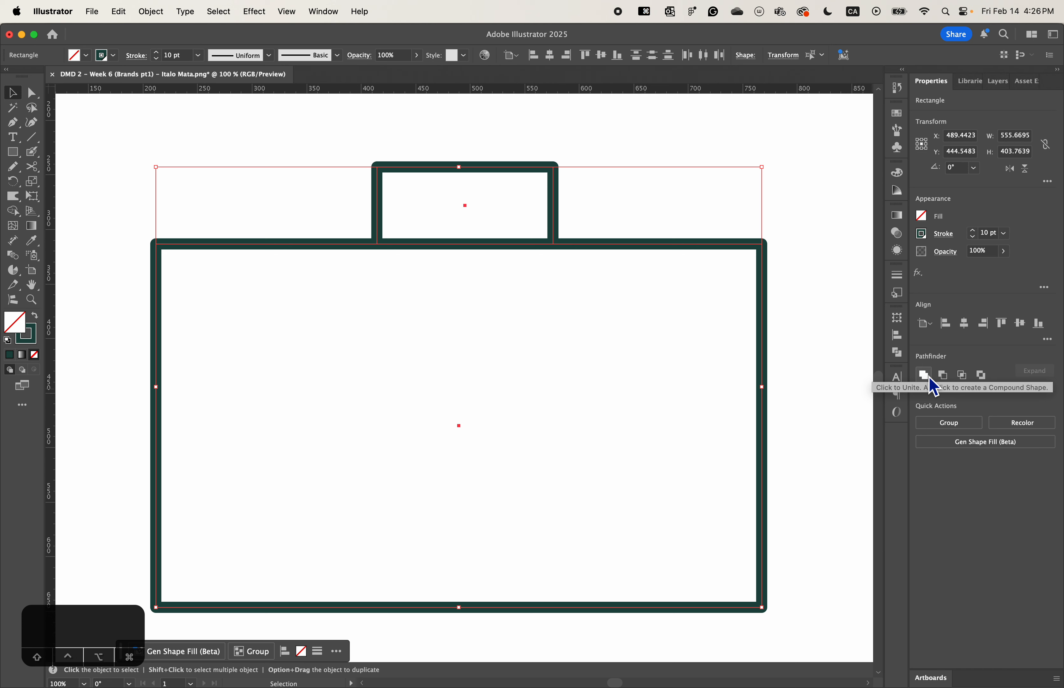
click(898, 355)
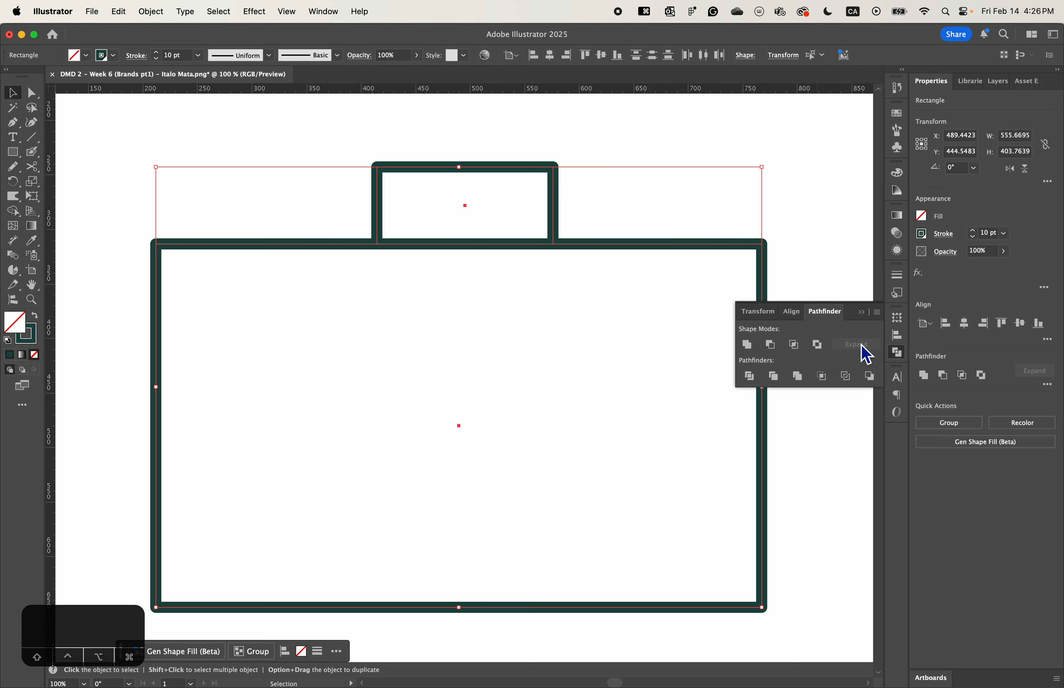
click(897, 352)
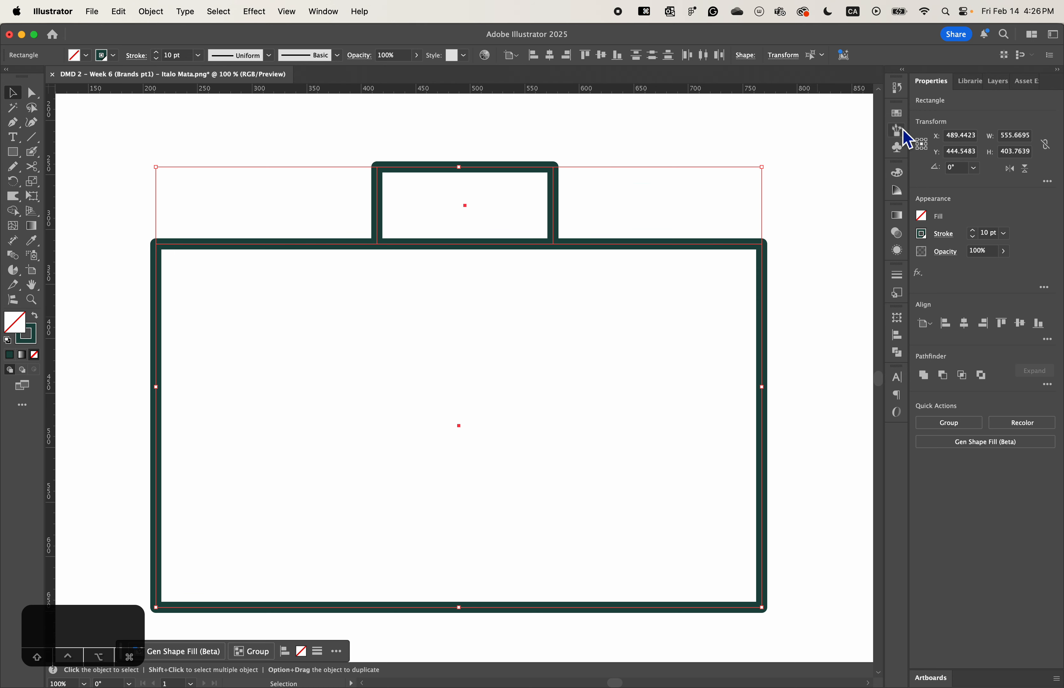
click(333, 14)
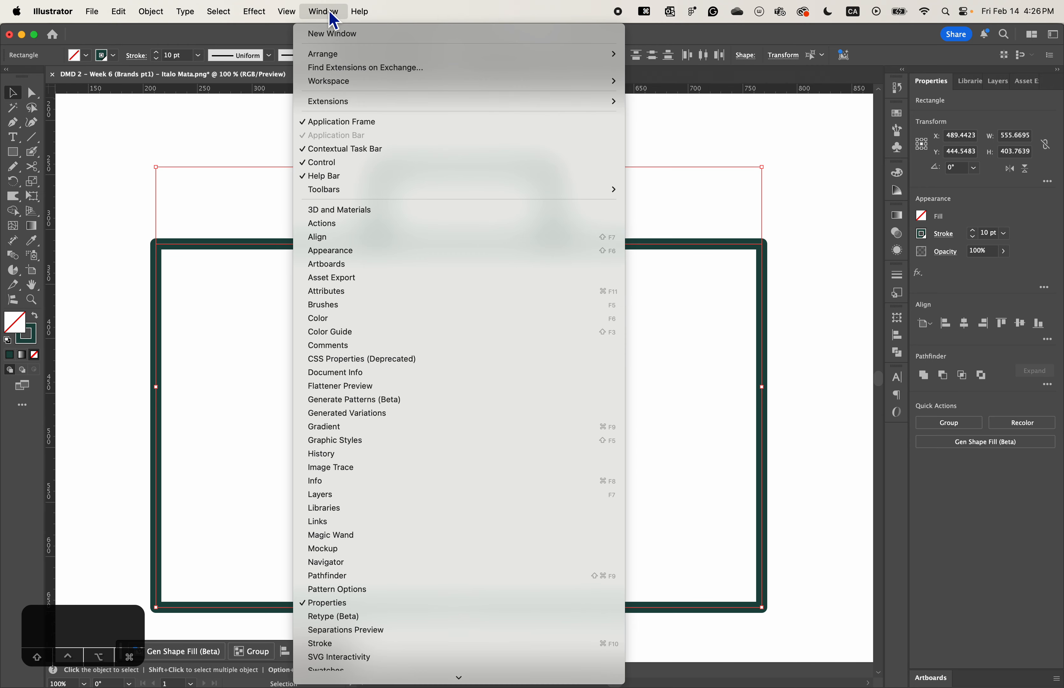
scroll(358, 499, down, 5)
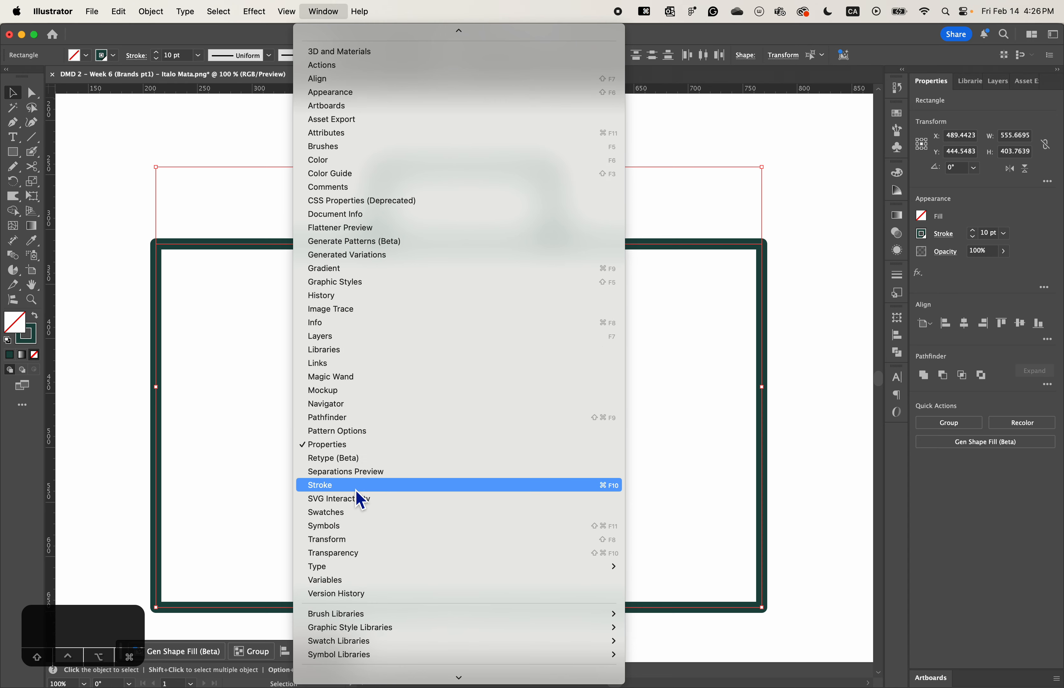
click(347, 419)
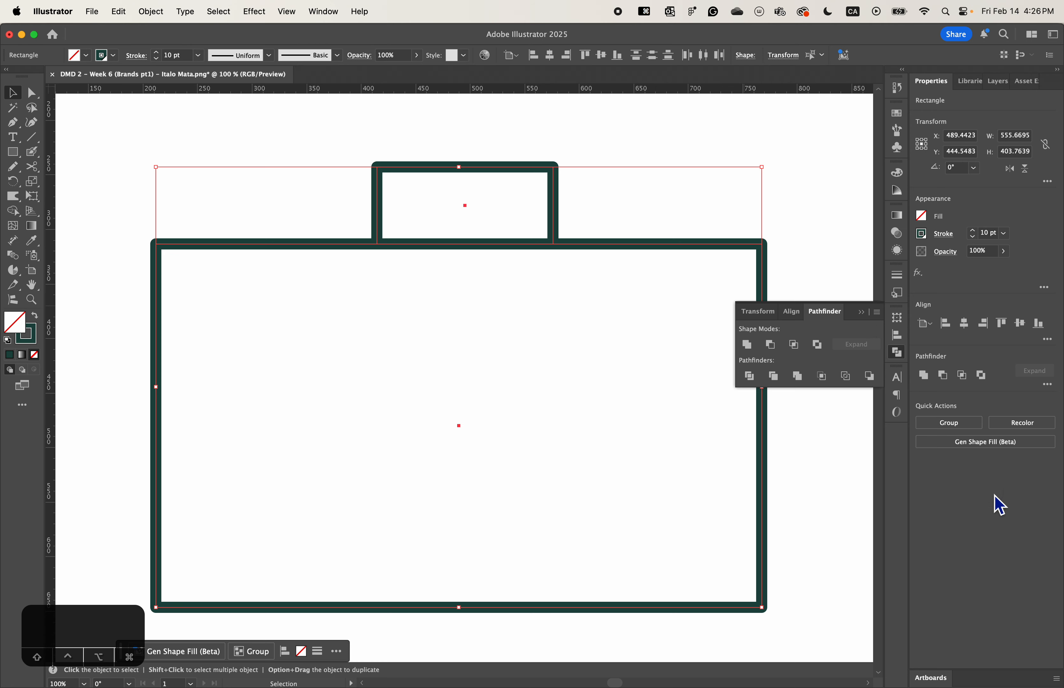
click(861, 312)
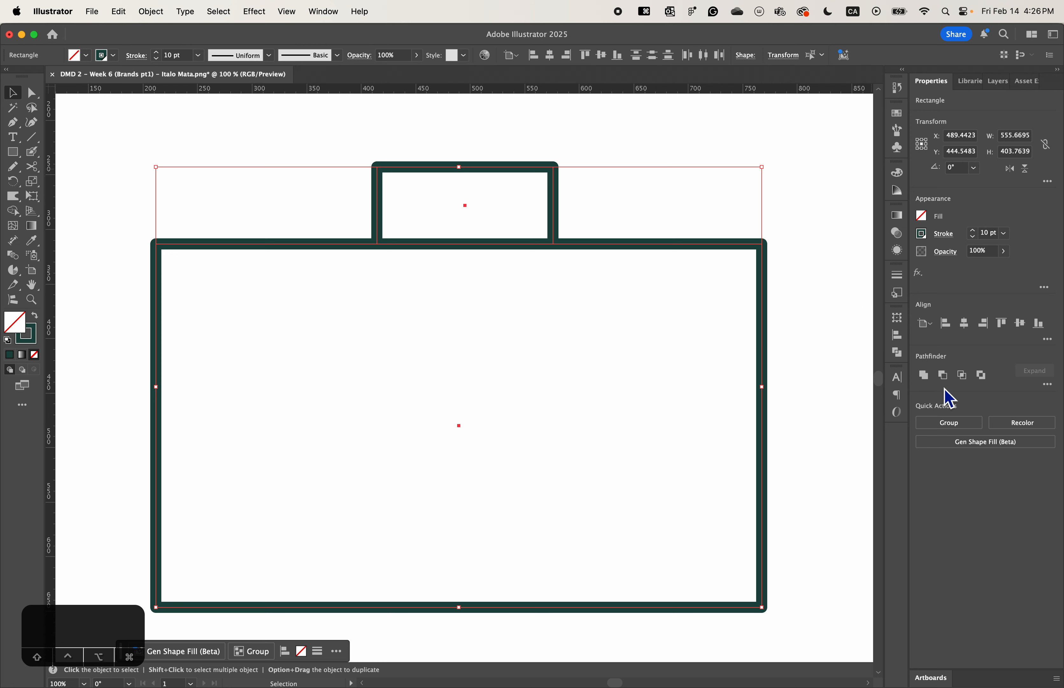
- Try uniting the small and large rectangles into a single outline
click(924, 375)
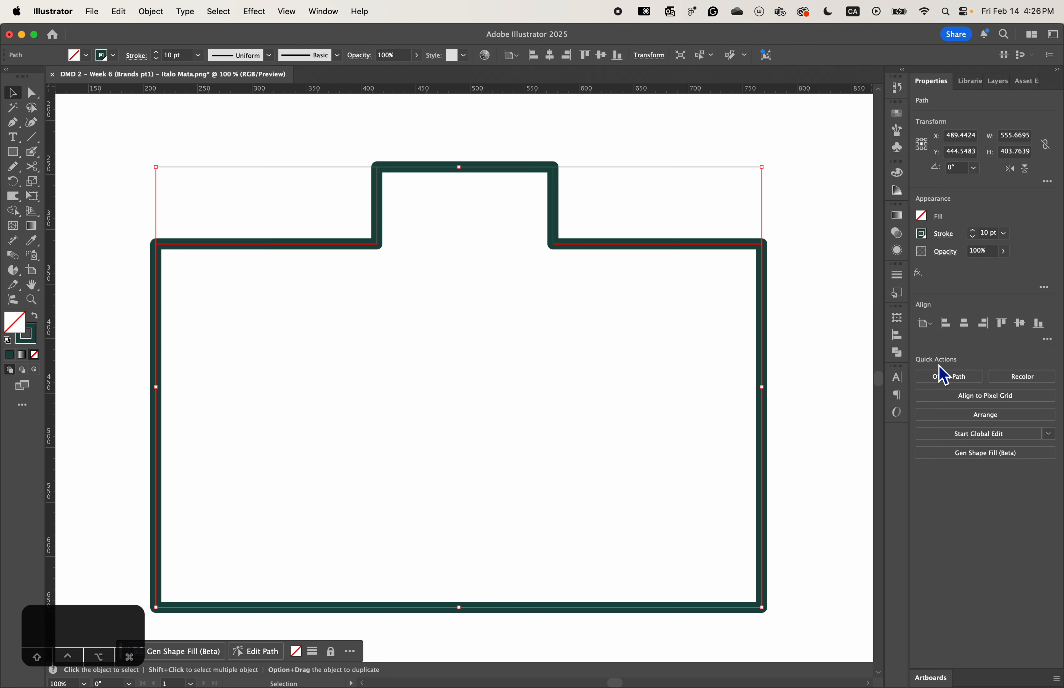
key(super+z)
click(923, 374)
click(373, 155)
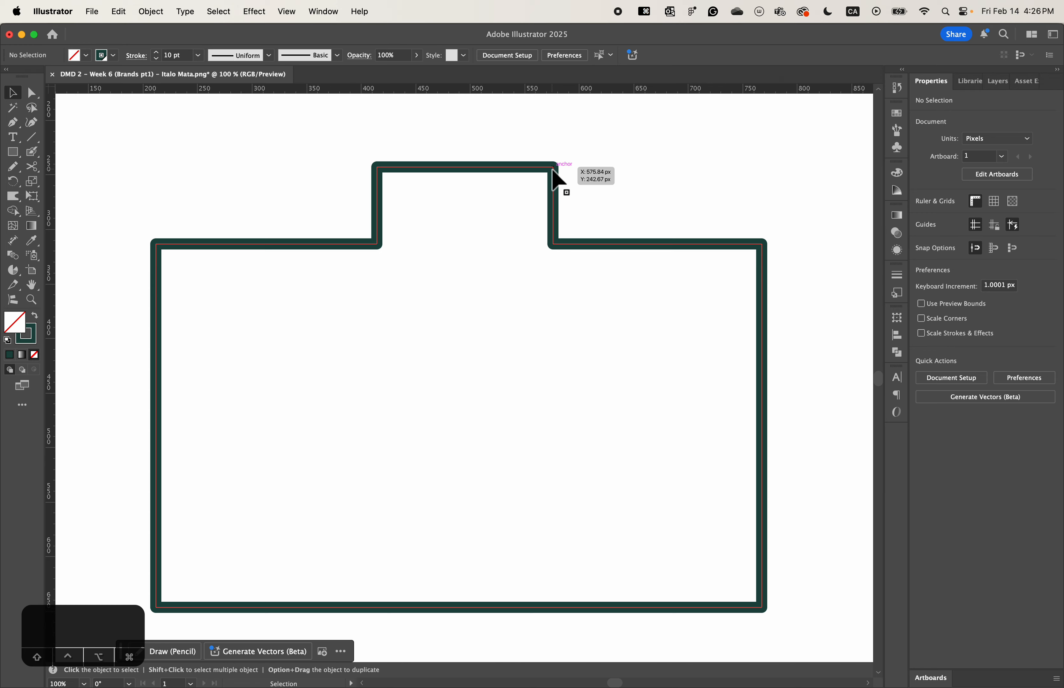
- Select the raised section's two top anchor points, and undo the union of the rectangles
click(32, 93)
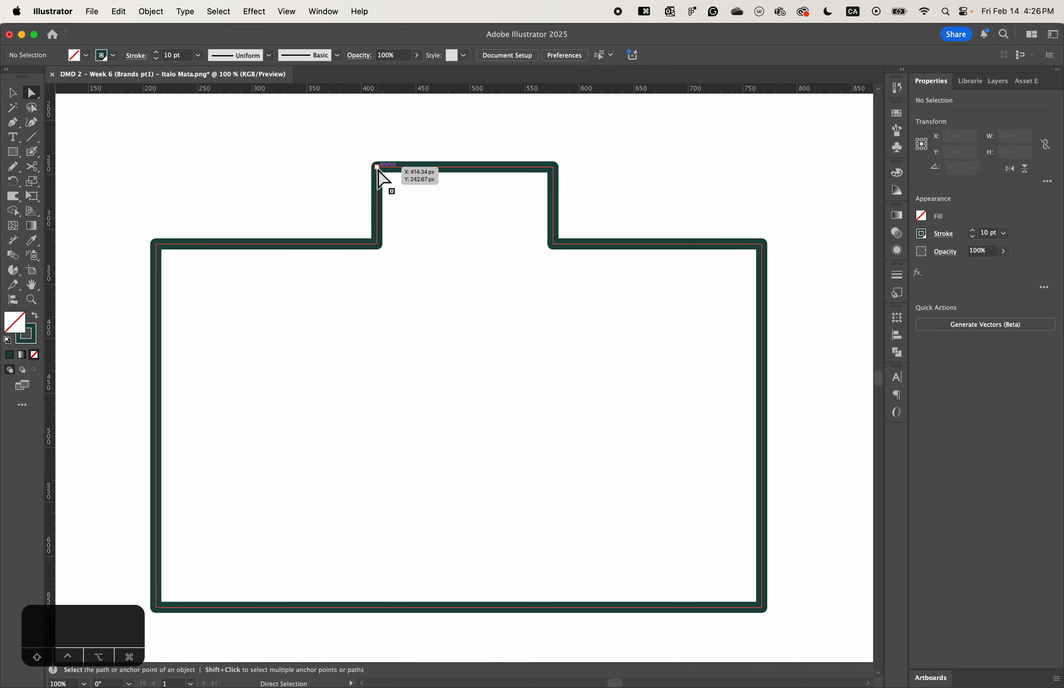
click(378, 171)
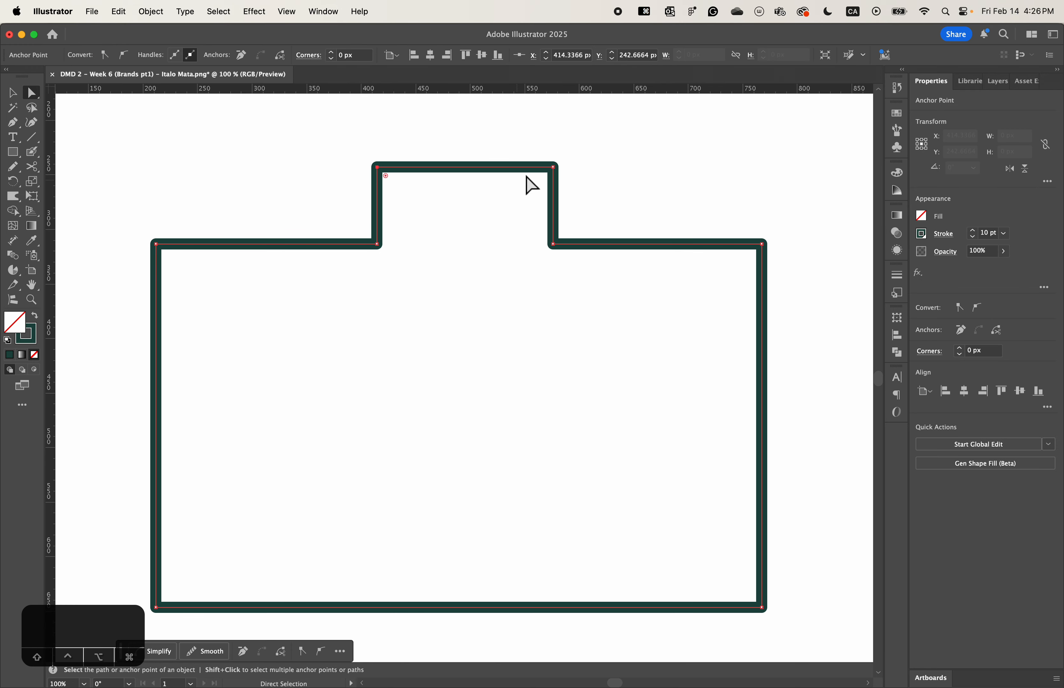
click(554, 172)
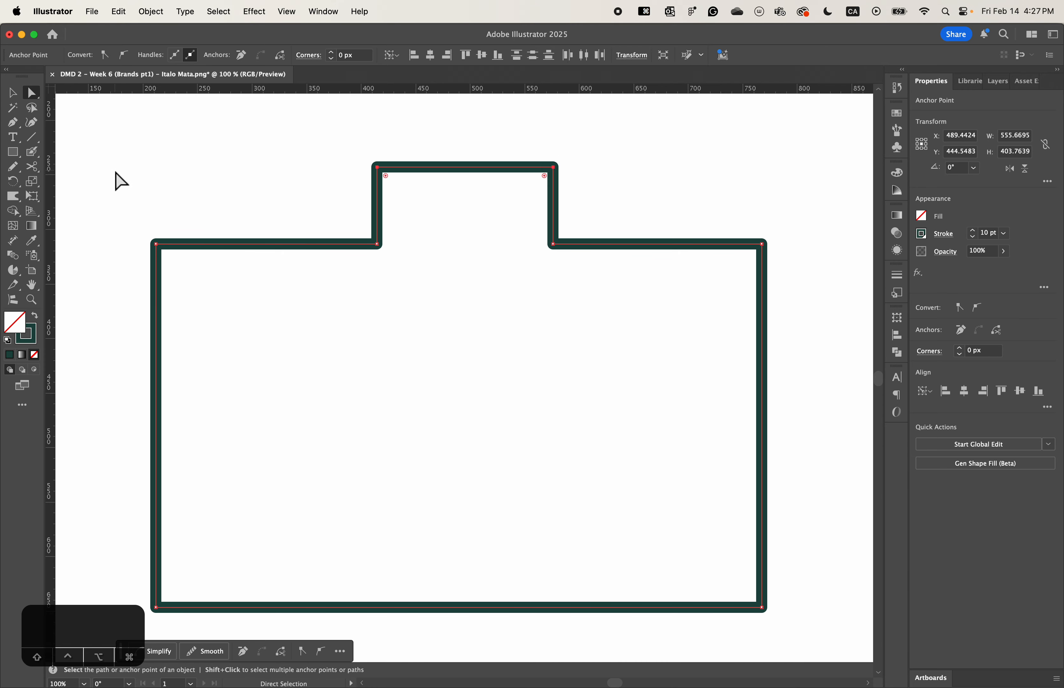
key(cmd+z)
- Centre both rectangles horizontally on the artboard and unite them into one camera body outline
click(13, 93)
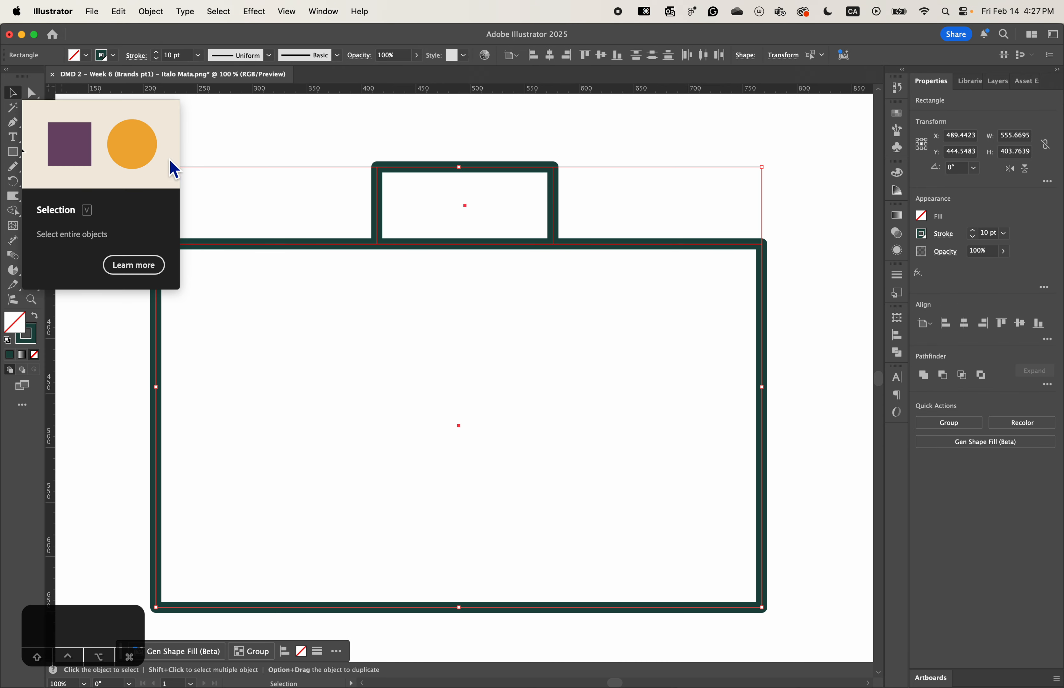
click(289, 133)
click(379, 204)
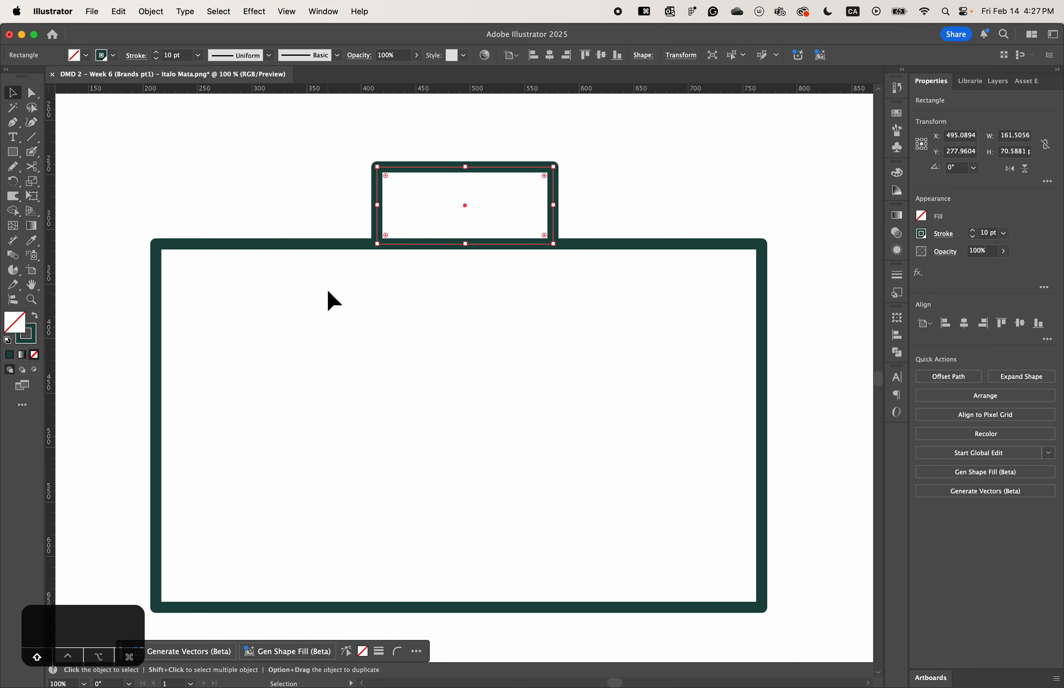
shift+click(326, 246)
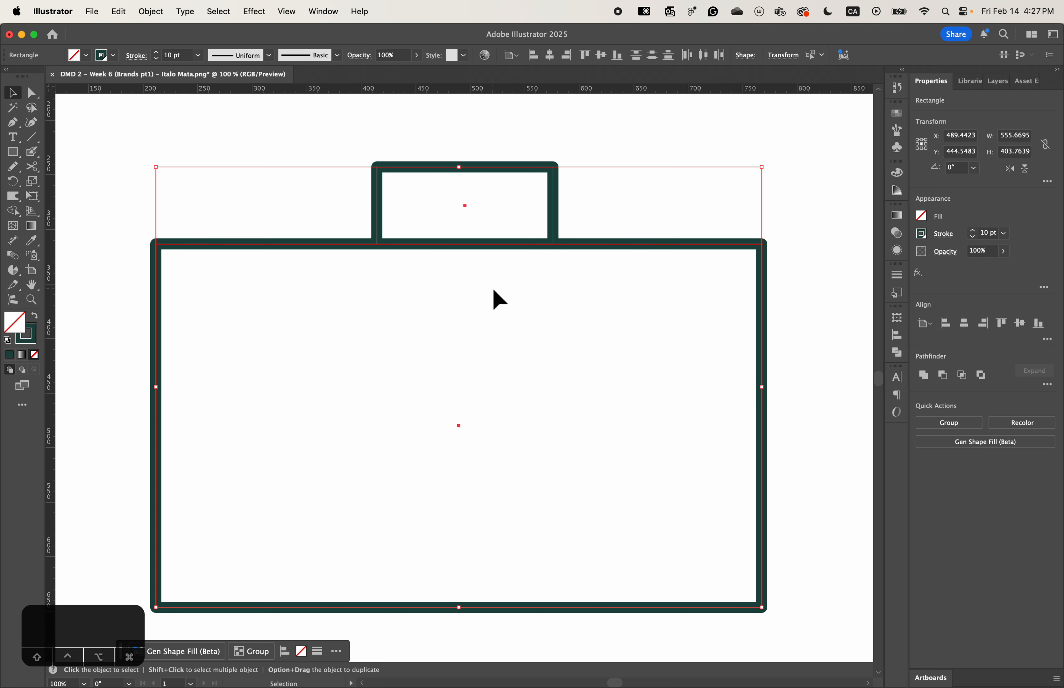
click(967, 330)
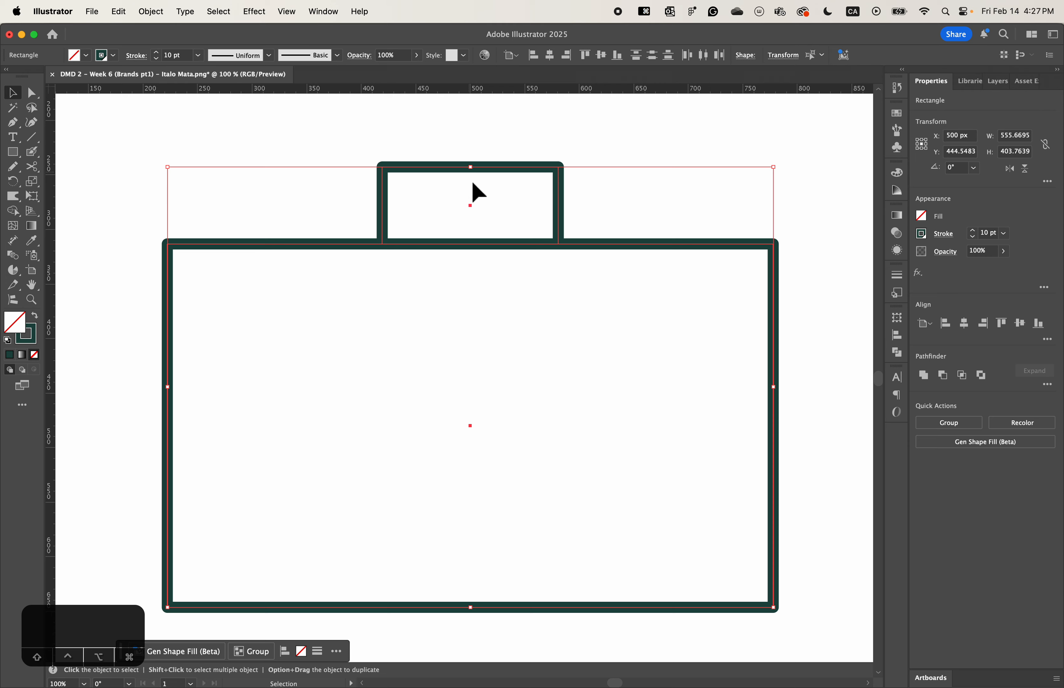
click(924, 376)
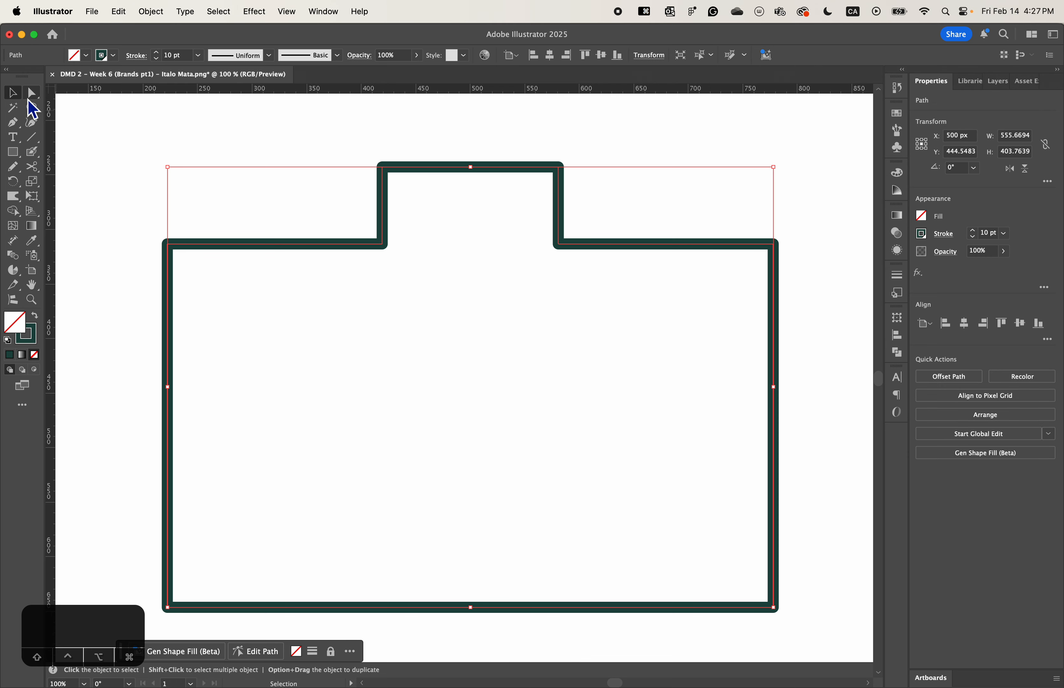
- Select the raised section's two top anchor points and open the Scale tool's numeric settings for them
click(32, 92)
click(383, 168)
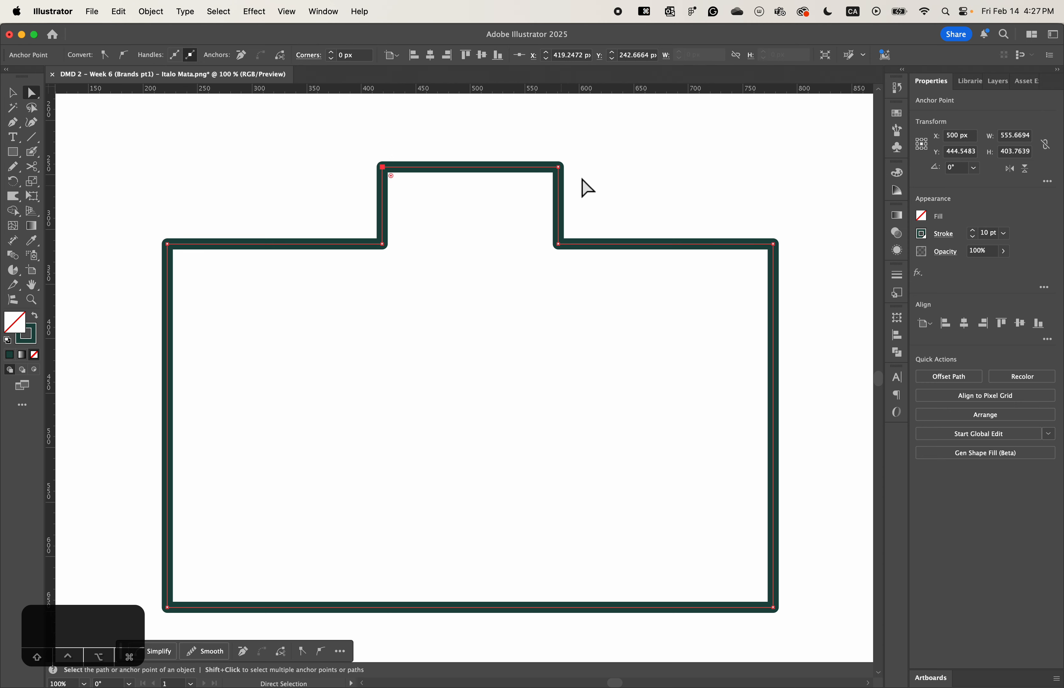
shift+click(558, 166)
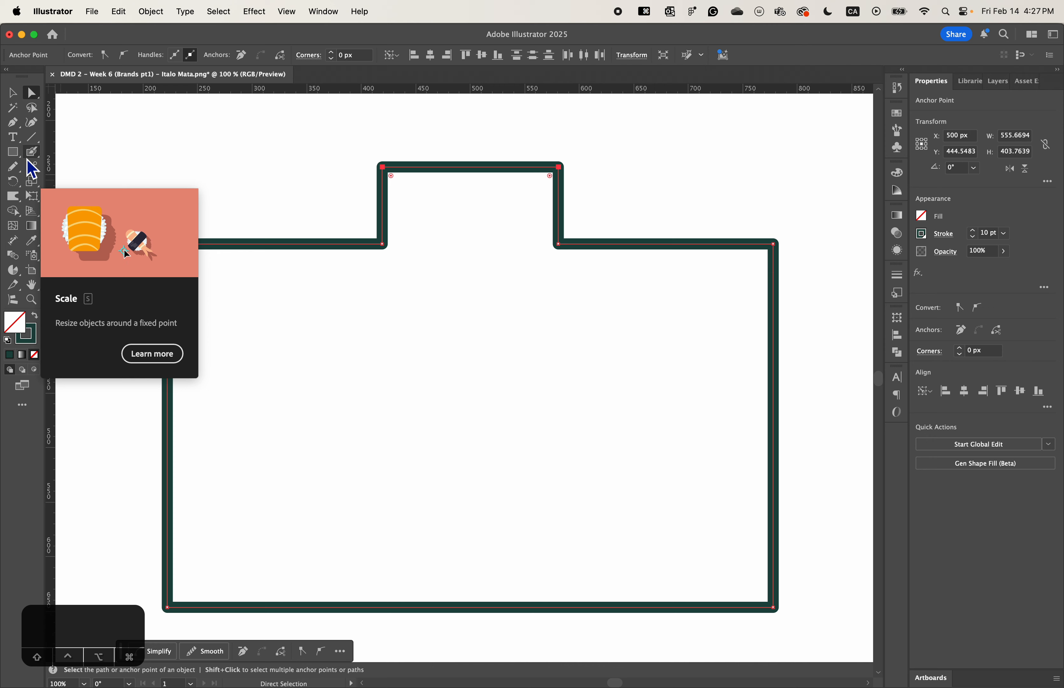
click(37, 191)
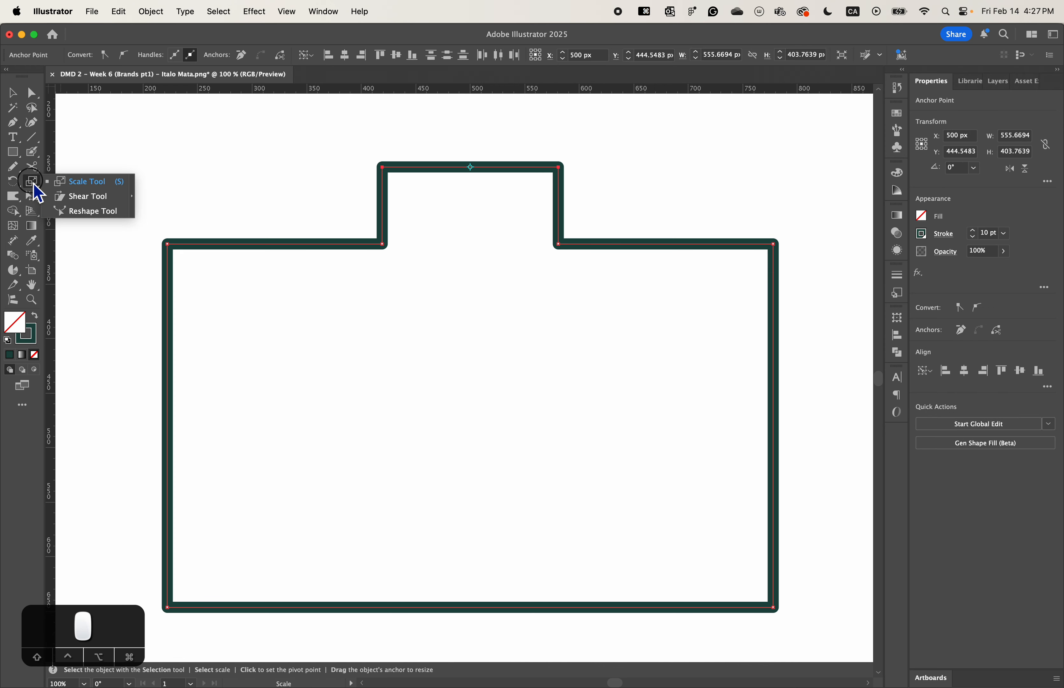
click(87, 182)
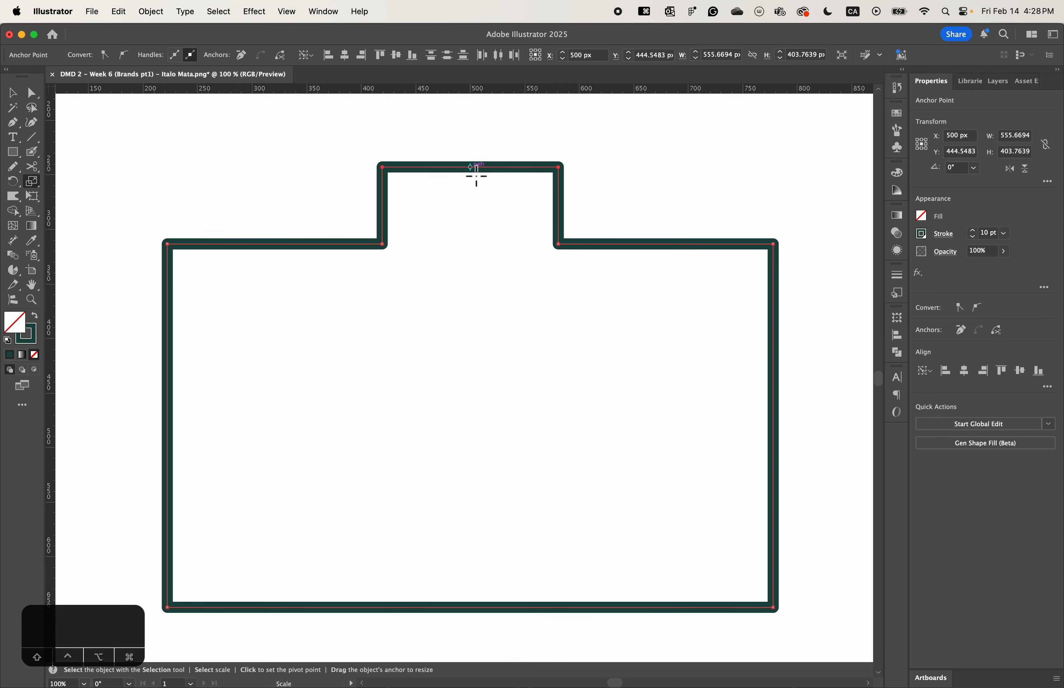
key(a)
click(32, 182)
key(Return)
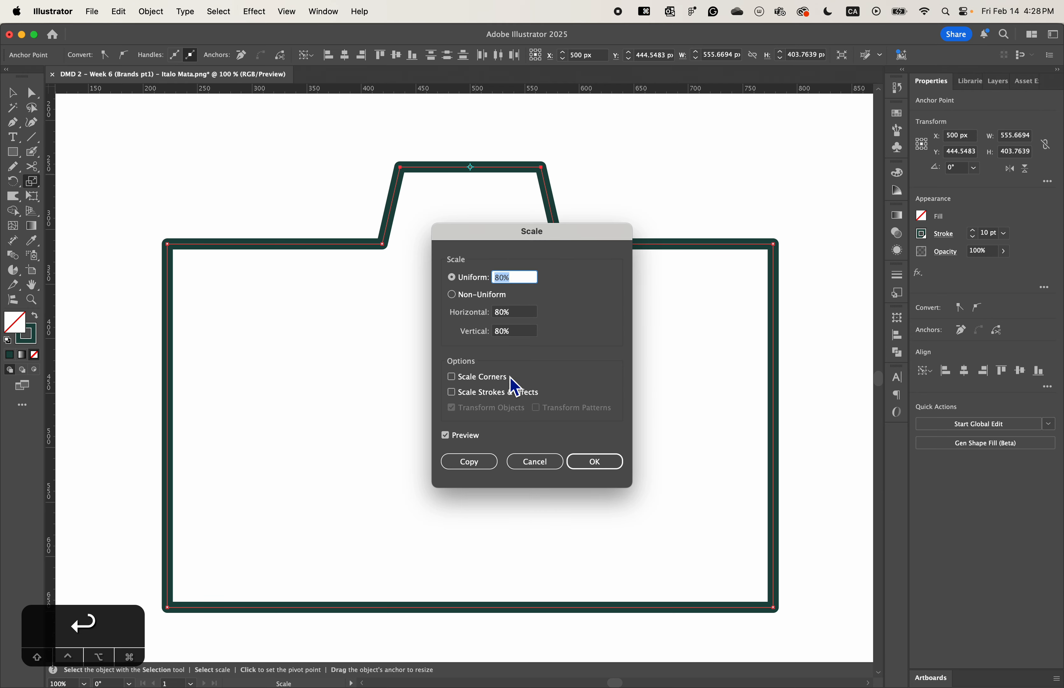
drag(545, 239, 704, 195)
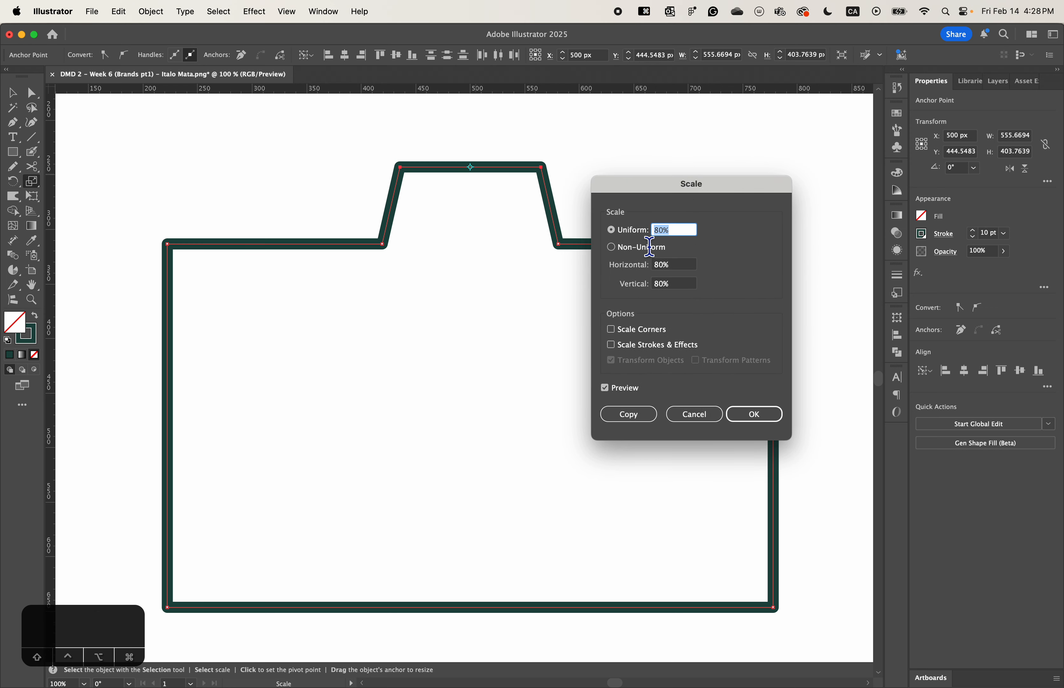
- Try a uniform scale of 70% on the two top anchor points and compare the shape with the preview
click(658, 229)
key(BackSpace)
text(7)
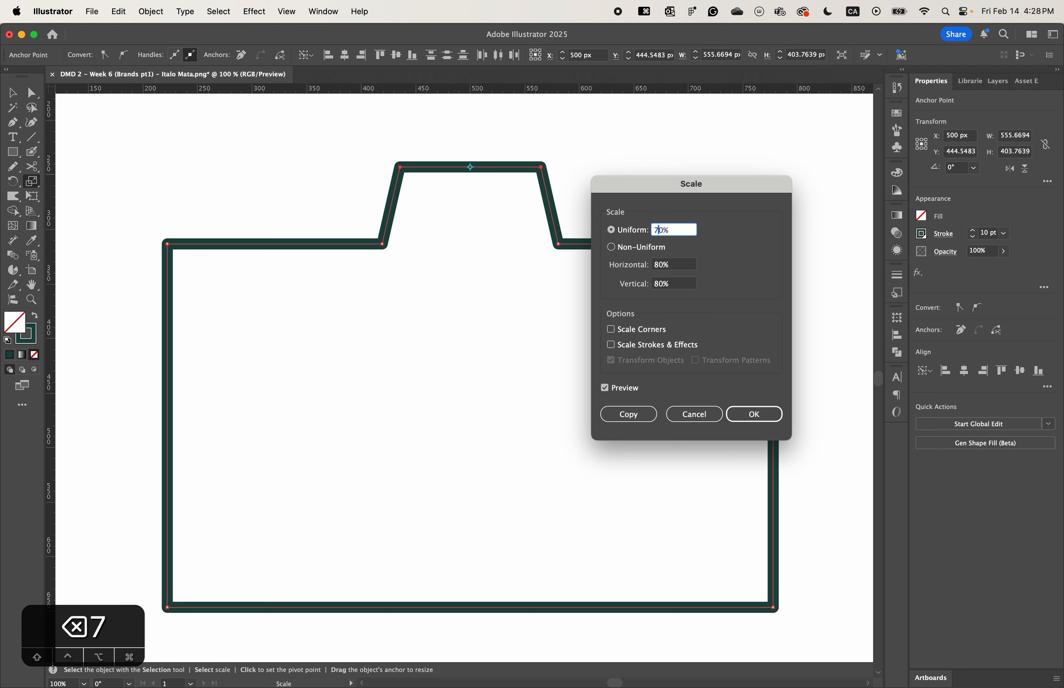
key(Tab)
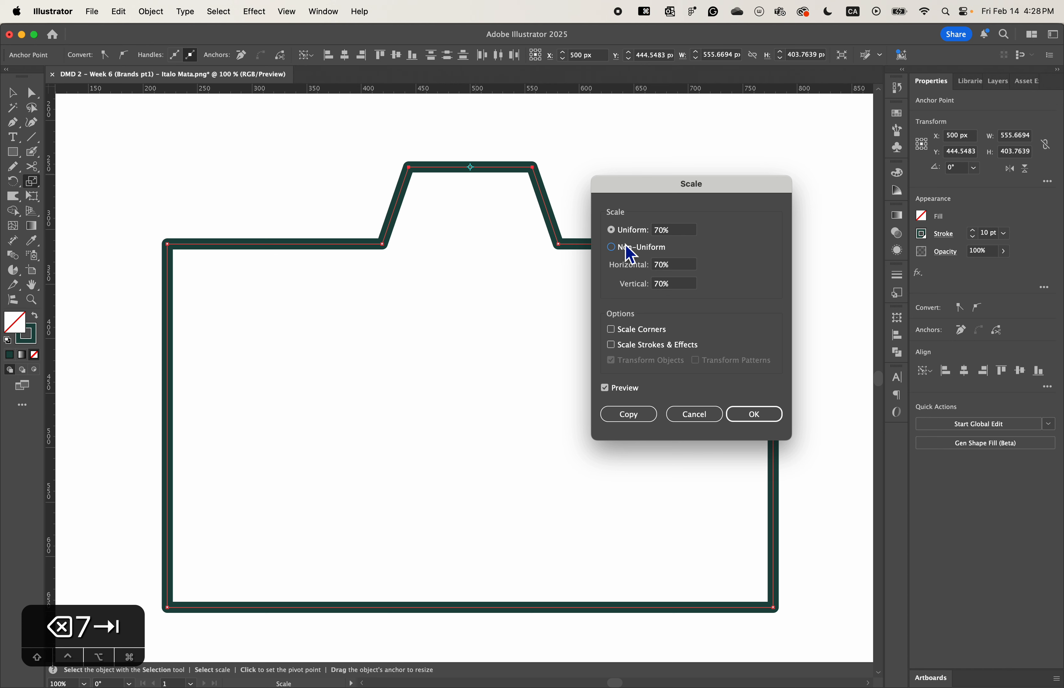
click(622, 390)
click(622, 391)
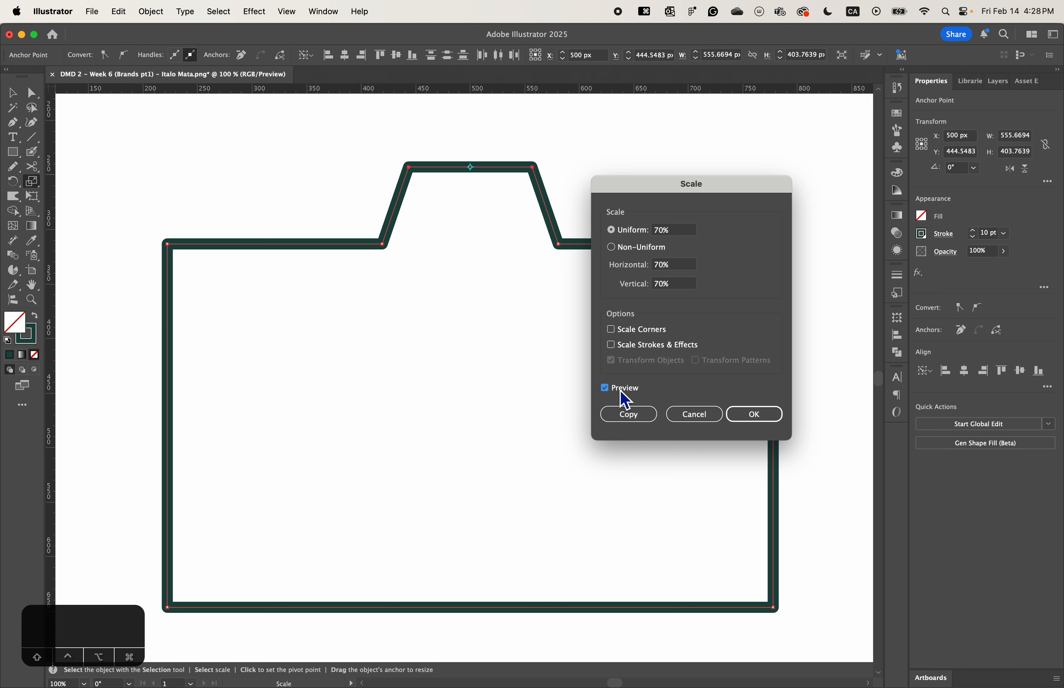
click(621, 393)
click(621, 392)
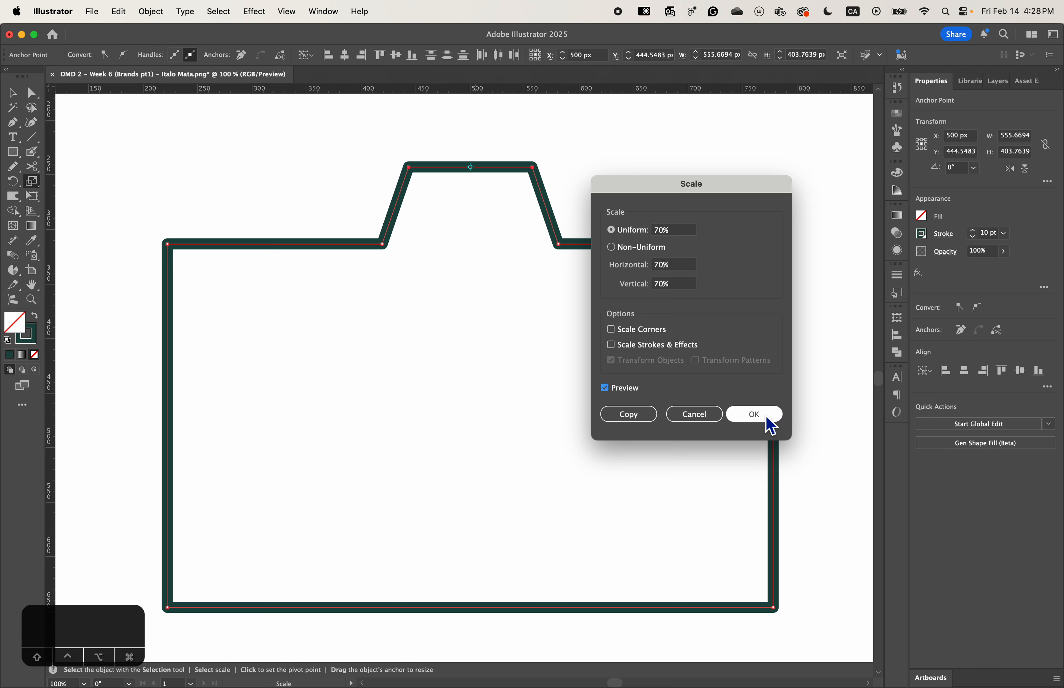
- Scale the two top anchor points uniformly to 75%, tapering the raised section, and deselect the outline
click(666, 230)
key(BackSpace)
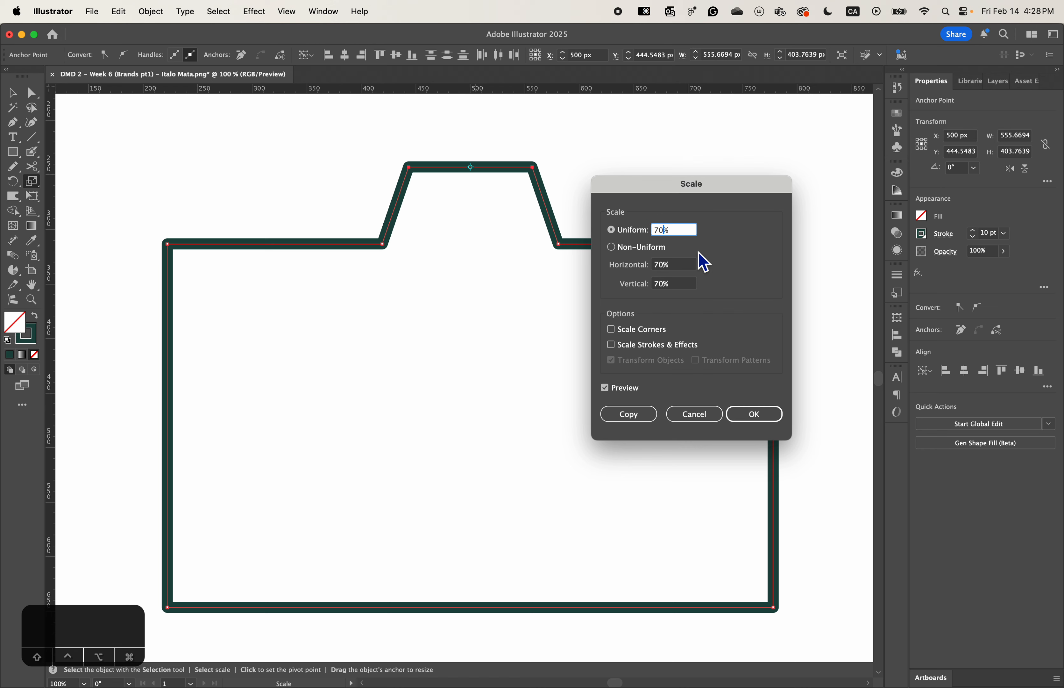
text(5)
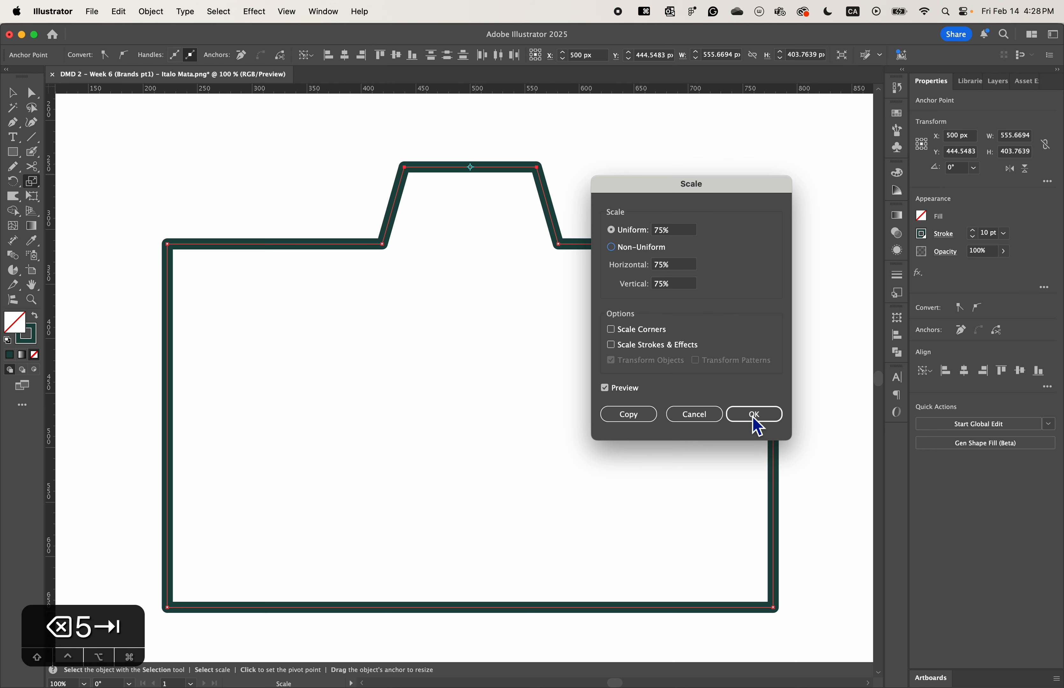
click(755, 415)
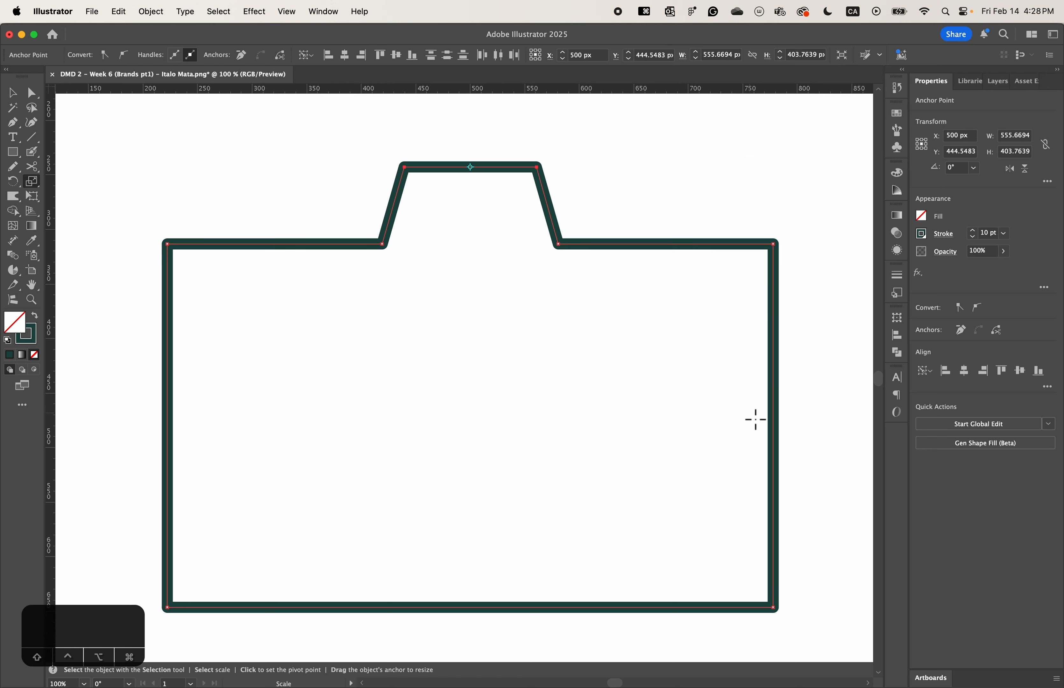
click(12, 93)
click(304, 134)
- Draw a rectangle about 67 × 28 px on the body's top edge near its left end, and another about 89 × 48 px inside the upper-right corner
key(super+minus)
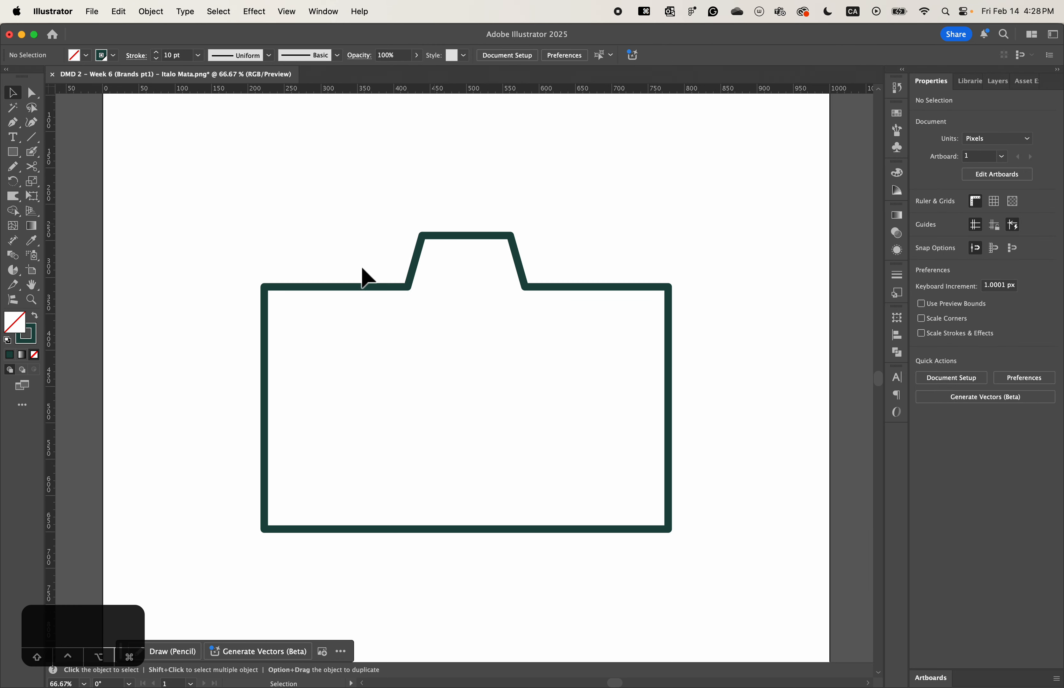
click(15, 156)
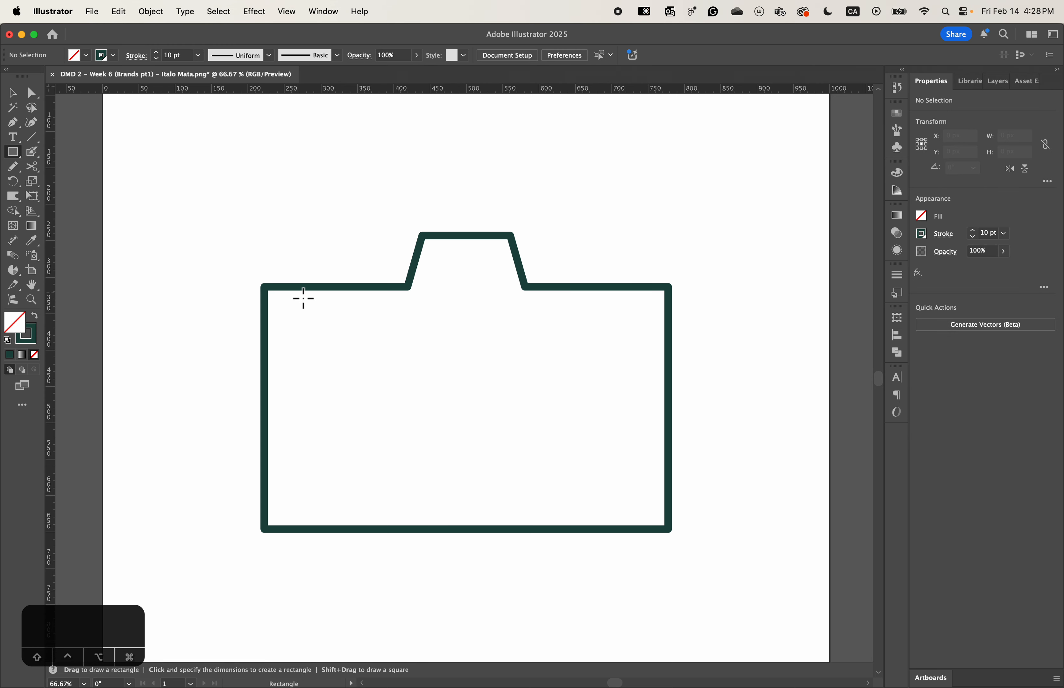
drag(288, 287, 341, 272)
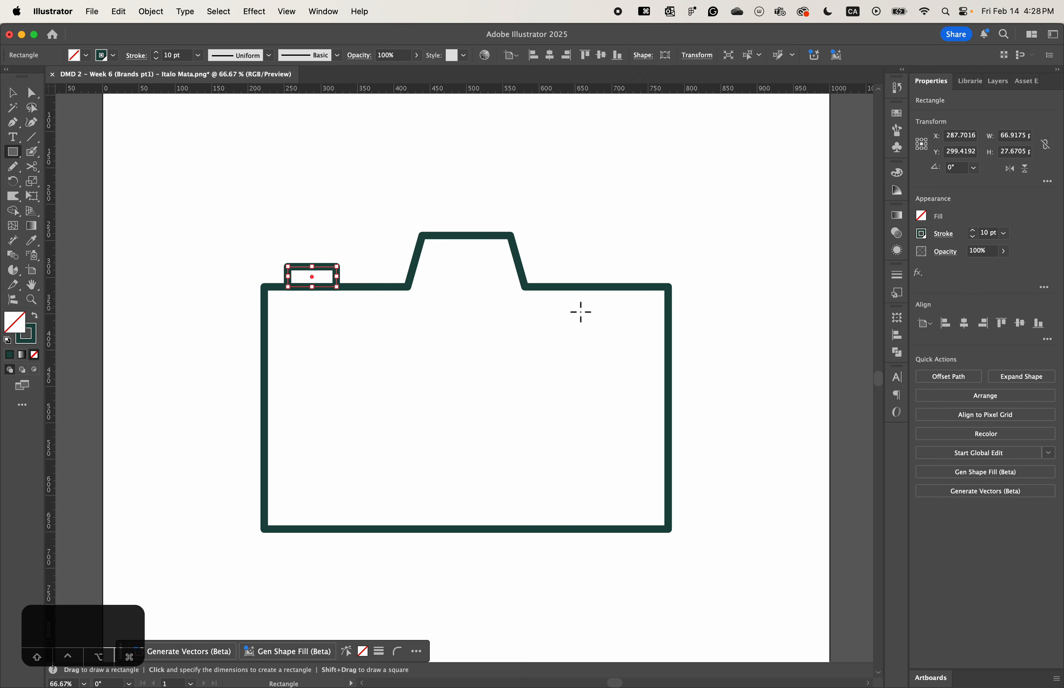
drag(579, 302, 650, 343)
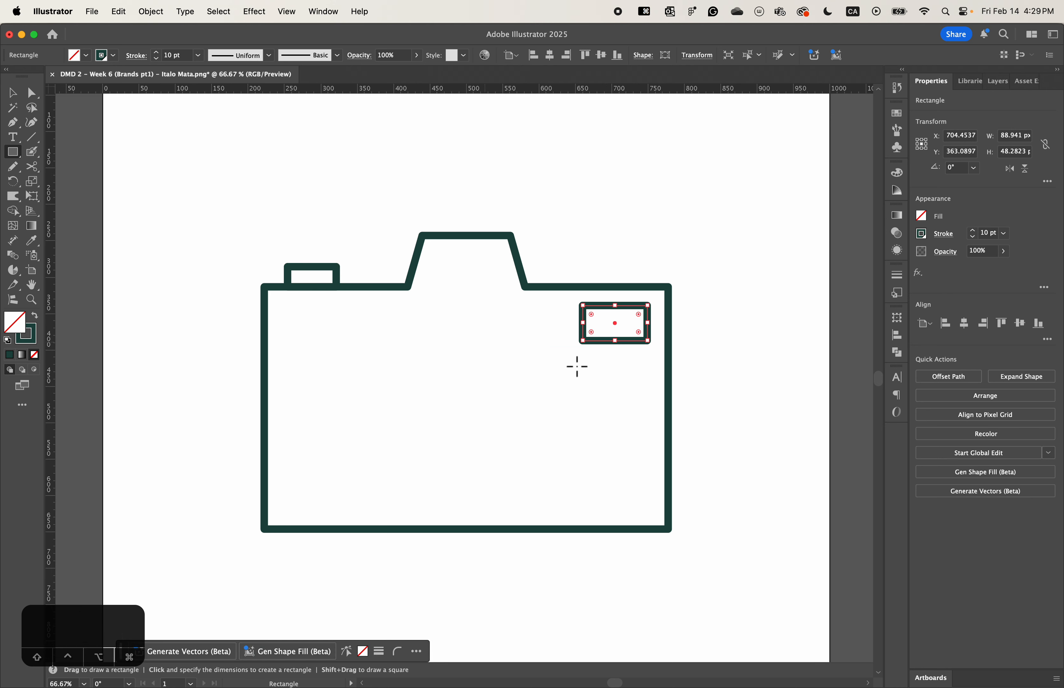
click(12, 93)
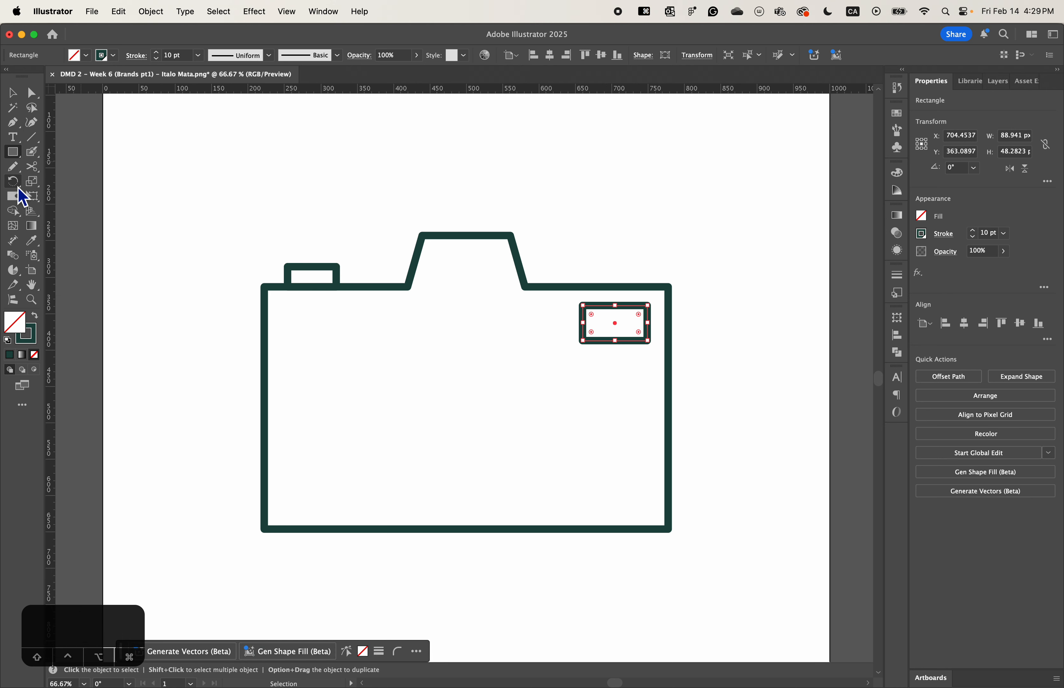
- Draw a vertical line about 235 px long inside the camera body near its left end
click(31, 136)
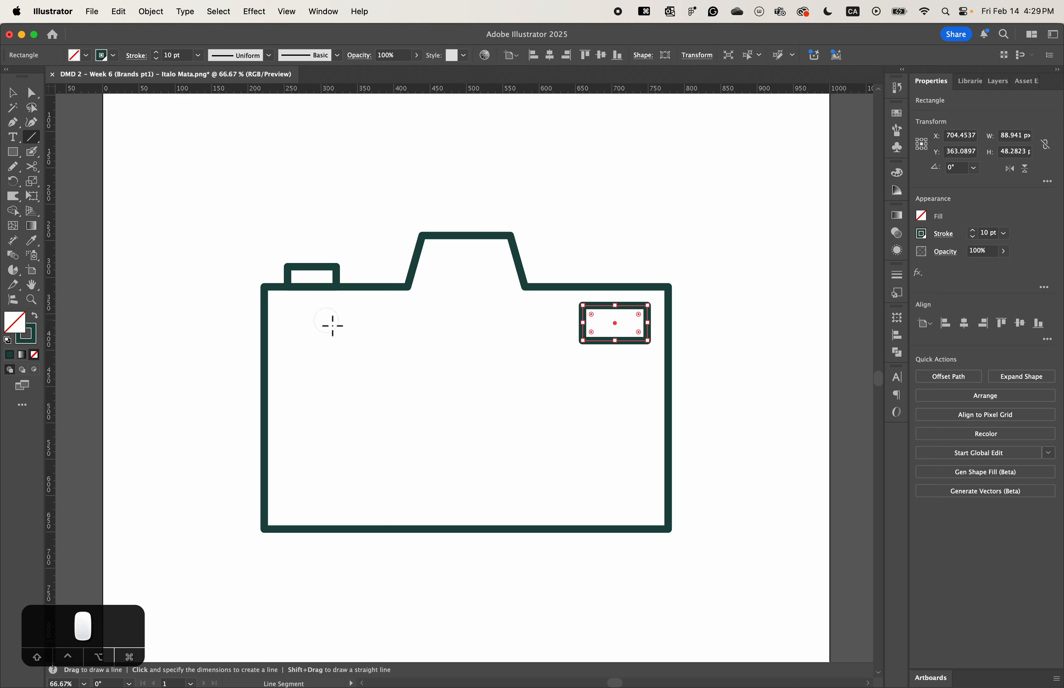
drag(327, 320, 326, 491)
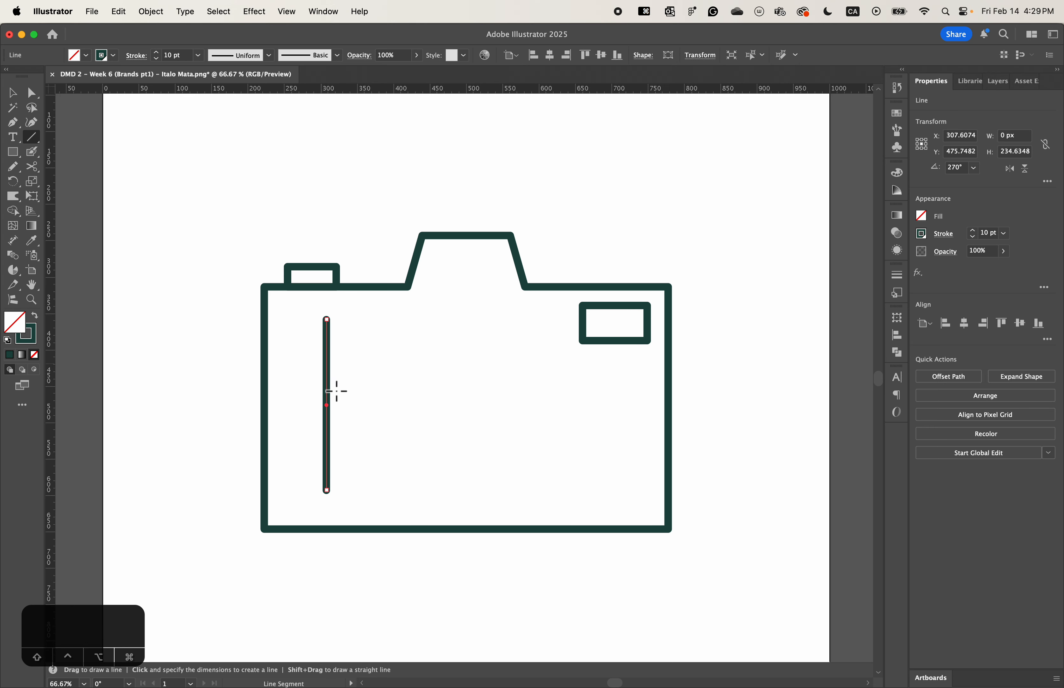
key(v)
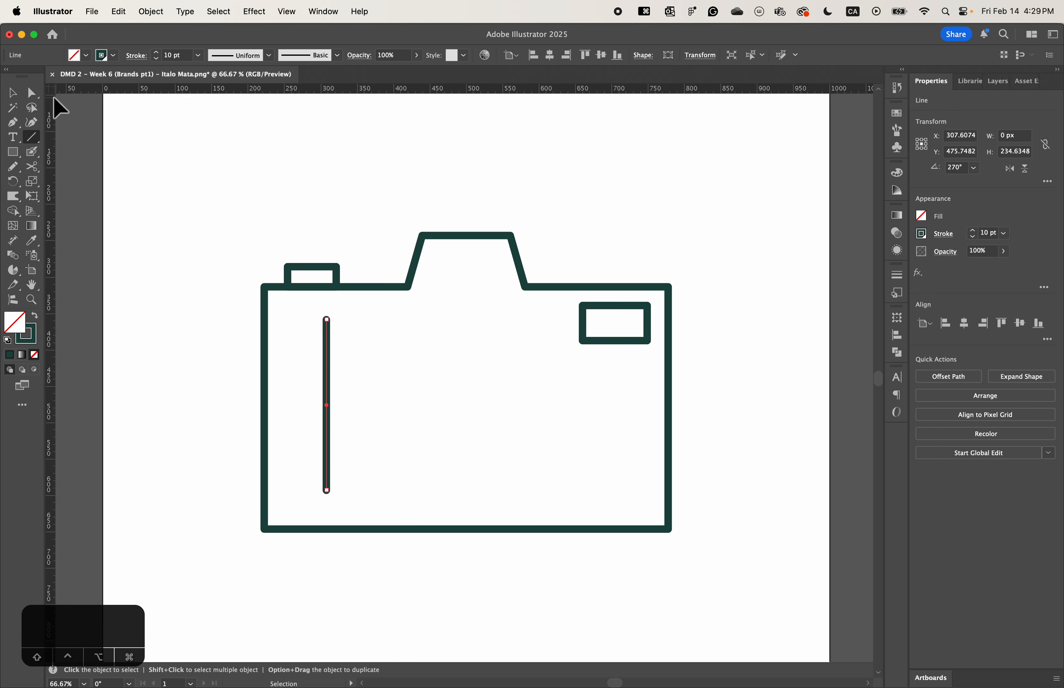
- Center the vertical line horizontally under the small top rectangle as key object, and move the line down about 14 px
click(13, 96)
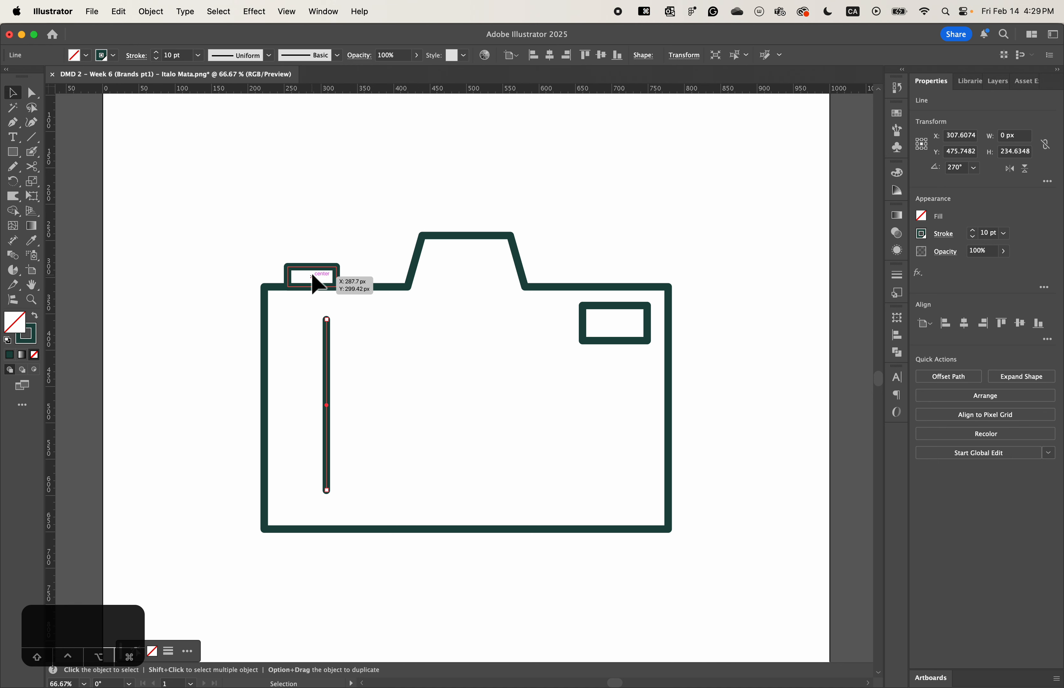
shift+click(339, 285)
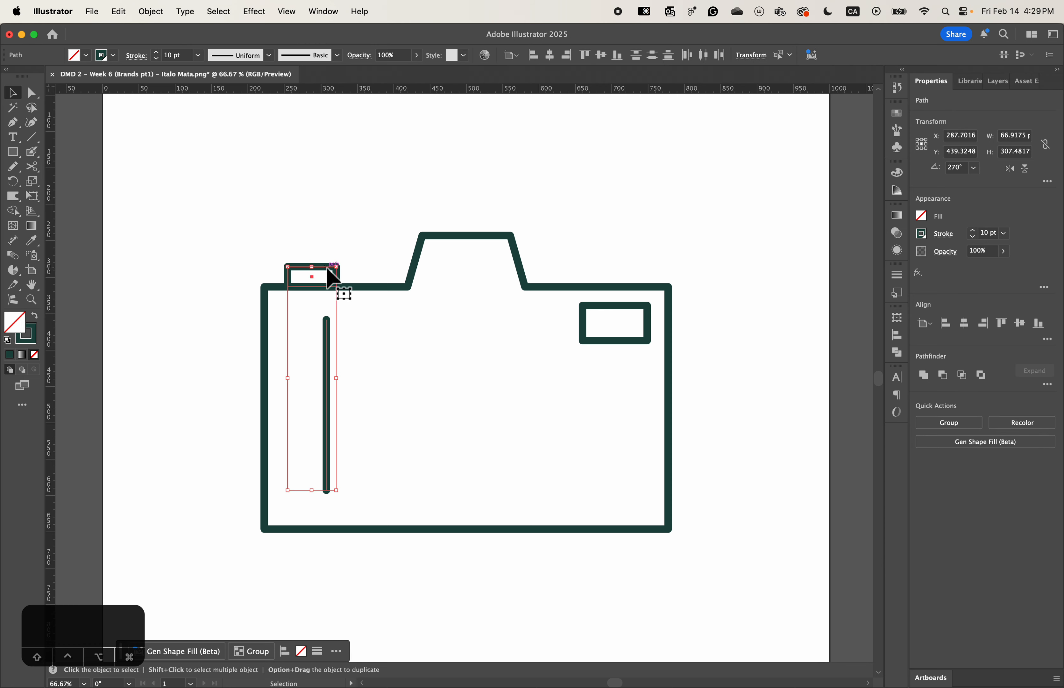
click(330, 279)
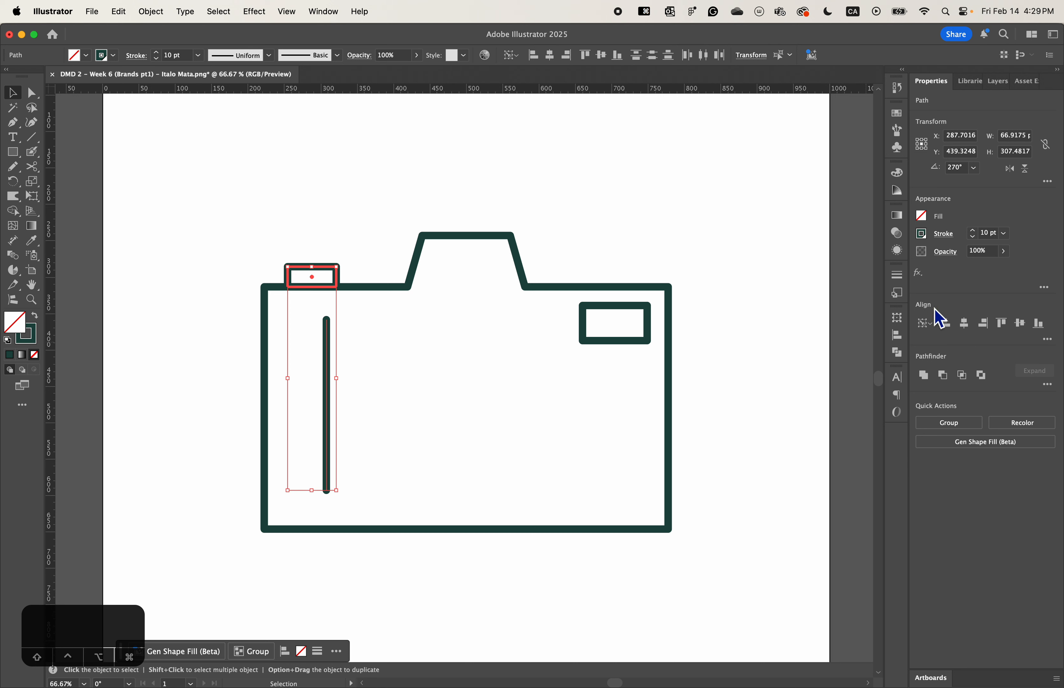
click(969, 330)
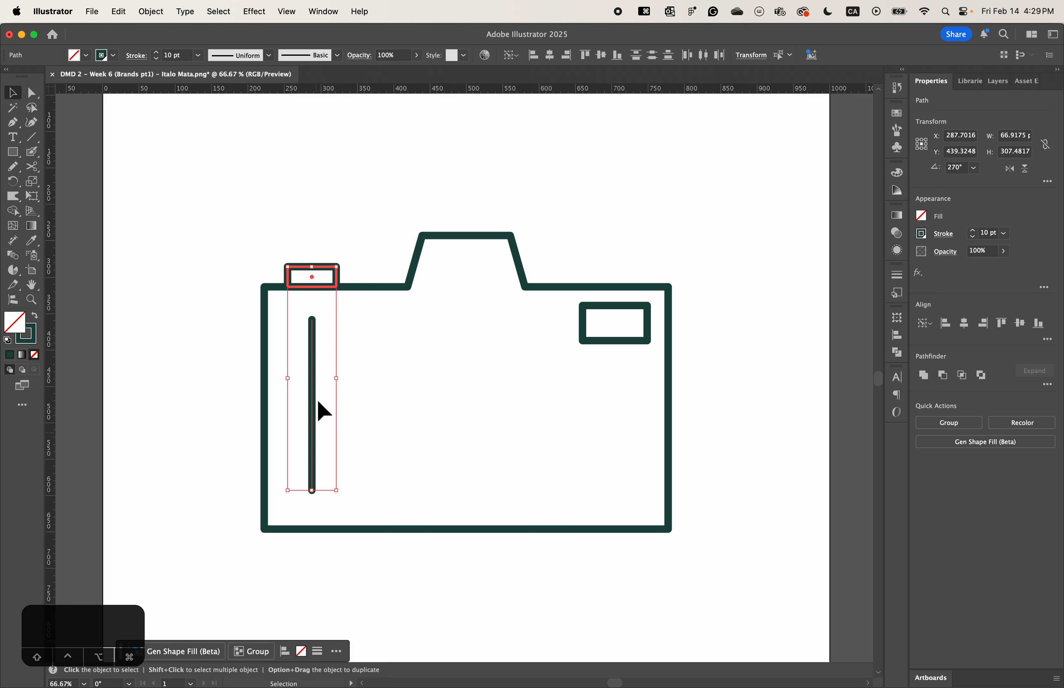
click(399, 184)
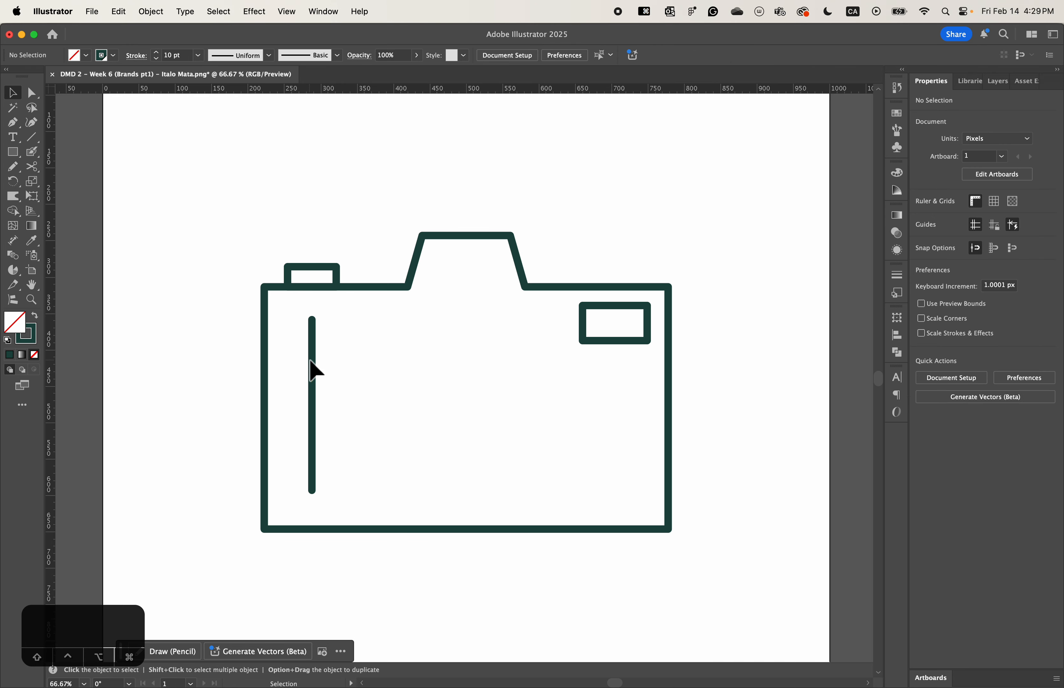
drag(315, 371, 315, 381)
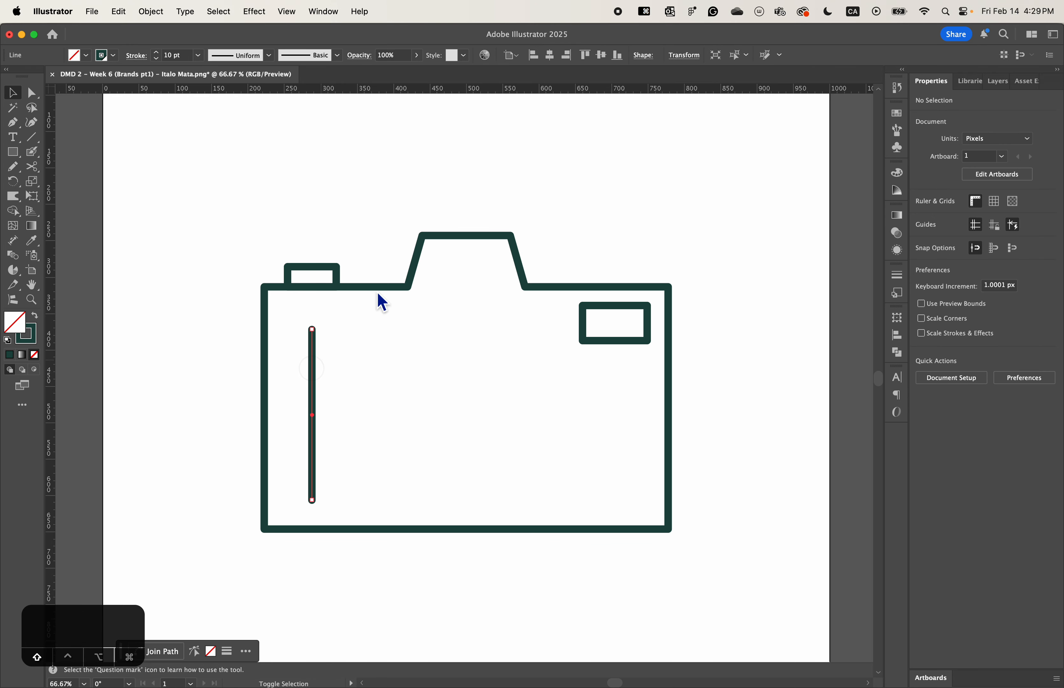
click(676, 365)
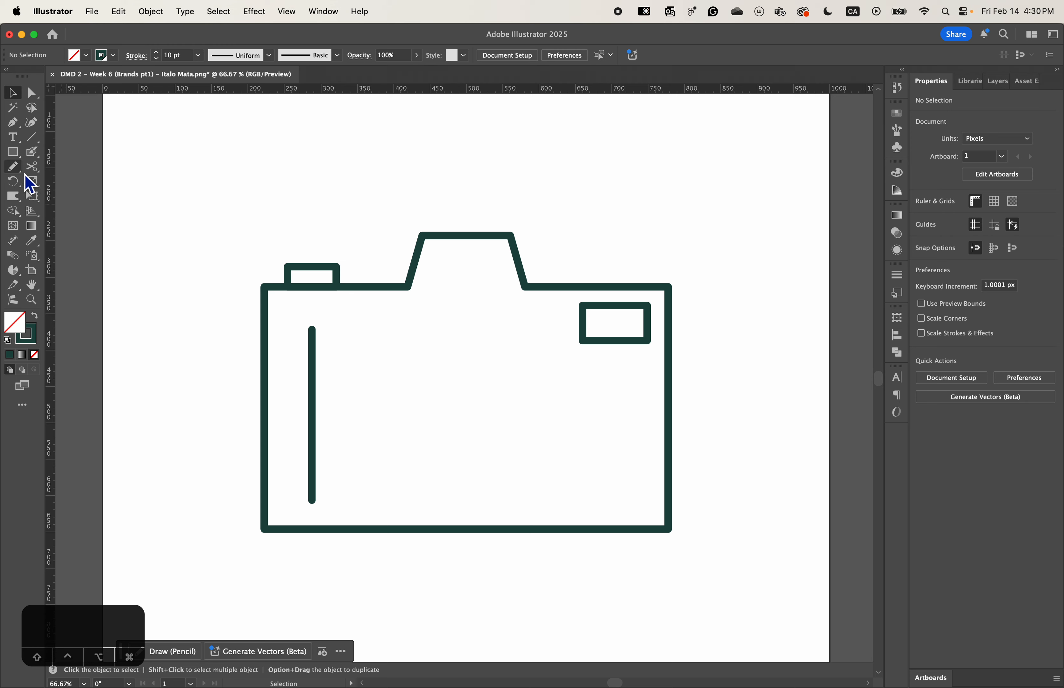
- Draw a circle about 222 px in diameter in the middle of the camera body for the lens
drag(20, 157, 67, 182)
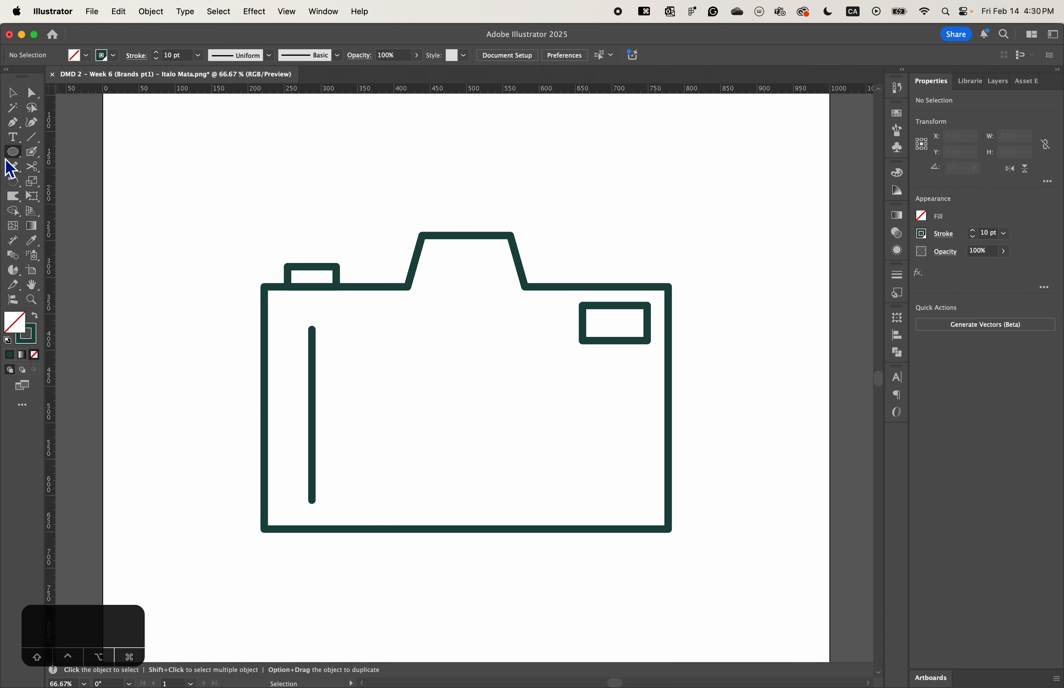
drag(17, 156, 117, 195)
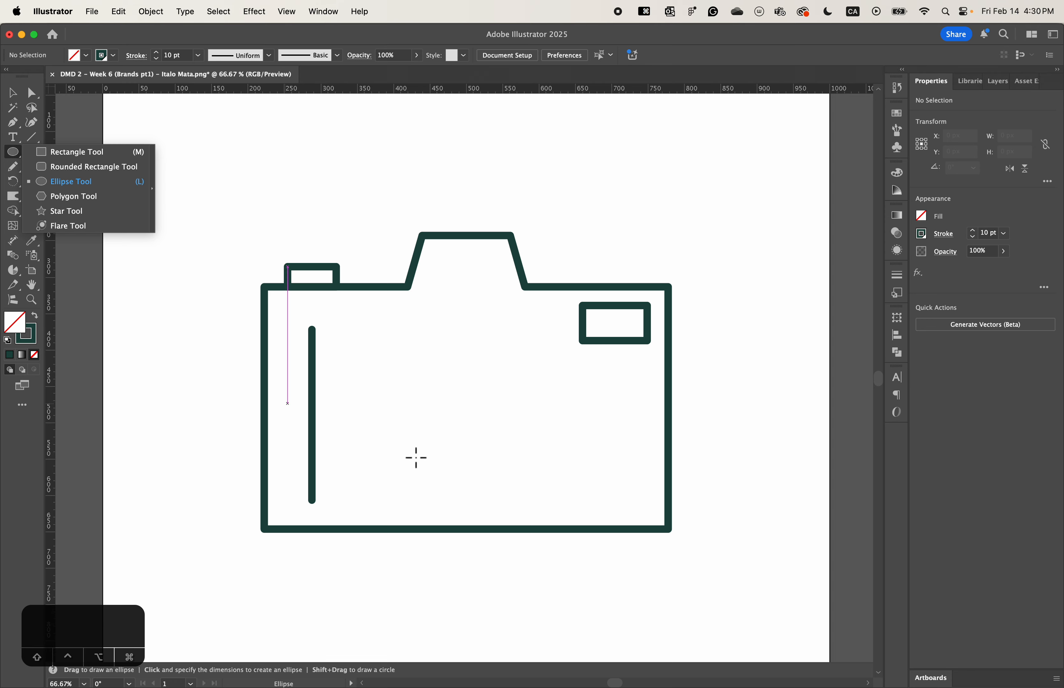
mouse_move(497, 444)
mouse_down()
mouse_move(544, 488)
mouse_move(499, 436)
mouse_move(516, 468)
mouse_move(501, 428)
mouse_move(514, 456)
mouse_up()
key(Delete)
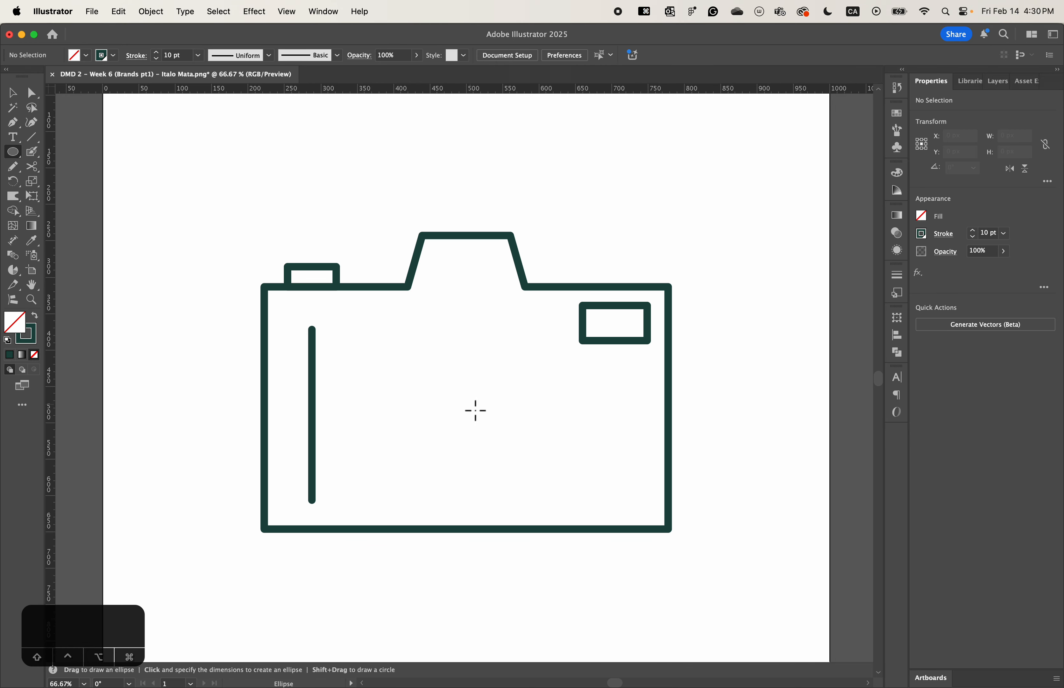
drag(478, 415, 475, 410)
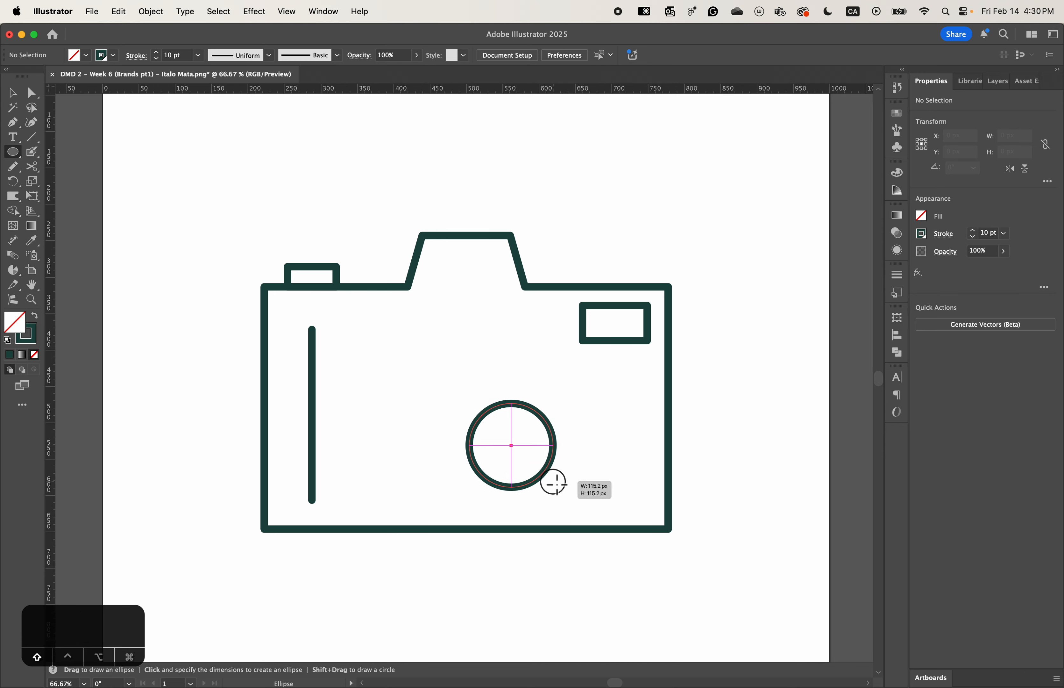
mouse_move(556, 484)
mouse_down()
mouse_move(570, 491)
mouse_move(555, 491)
mouse_up()
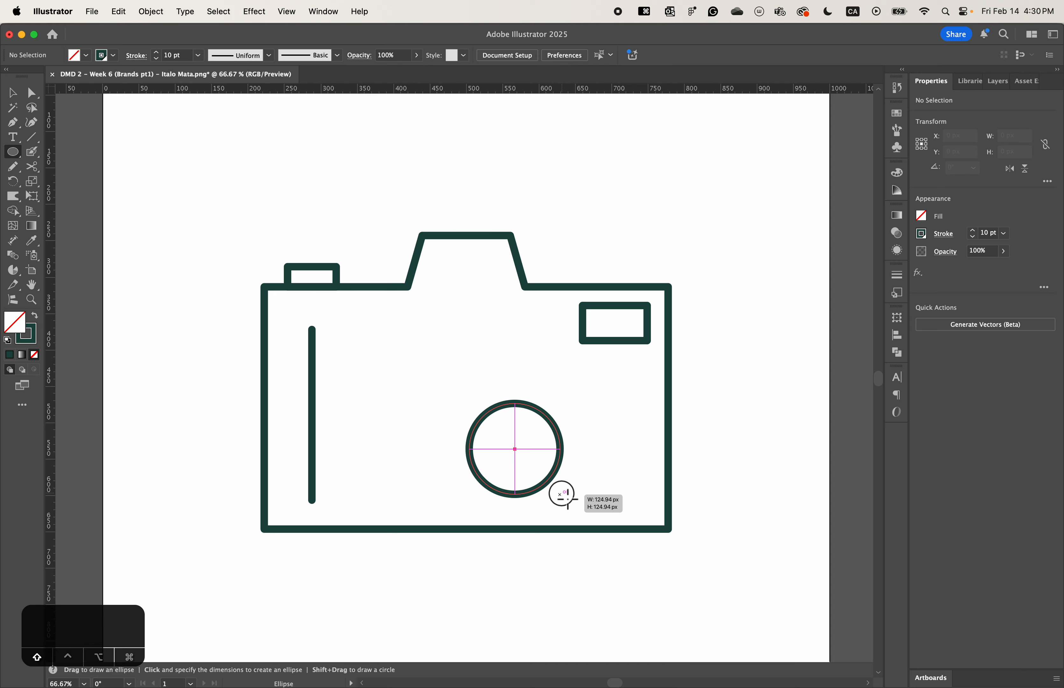
key(alt)
mouse_move(564, 494)
mouse_down()
mouse_move(520, 466)
mouse_move(552, 484)
mouse_up()
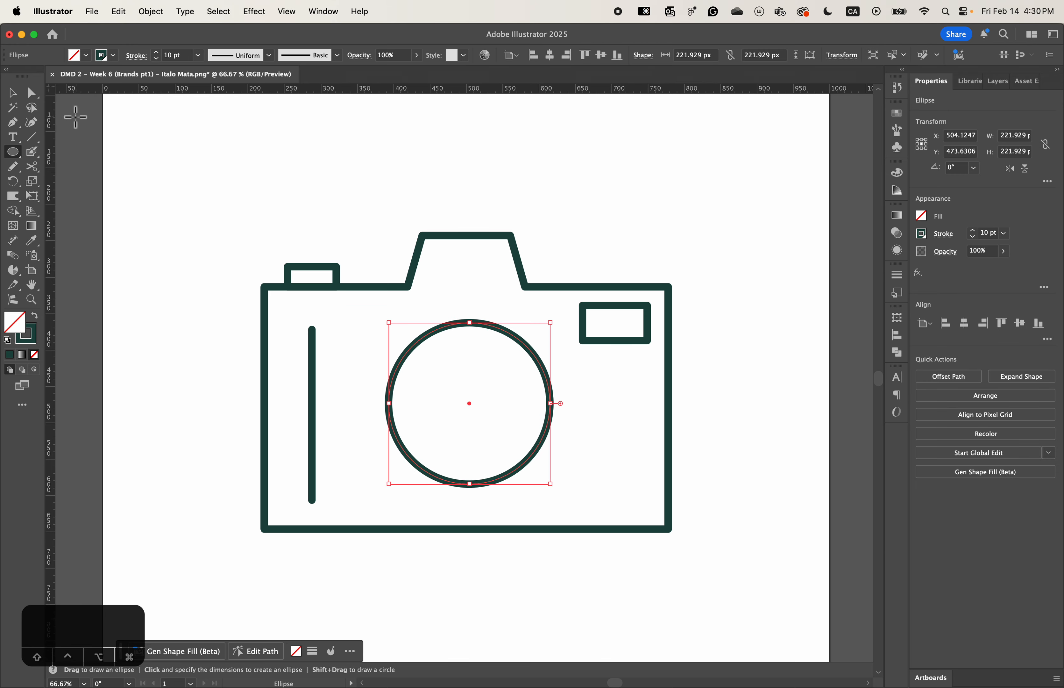
- Move the lens circle straight down about 9 px
click(12, 93)
click(523, 346)
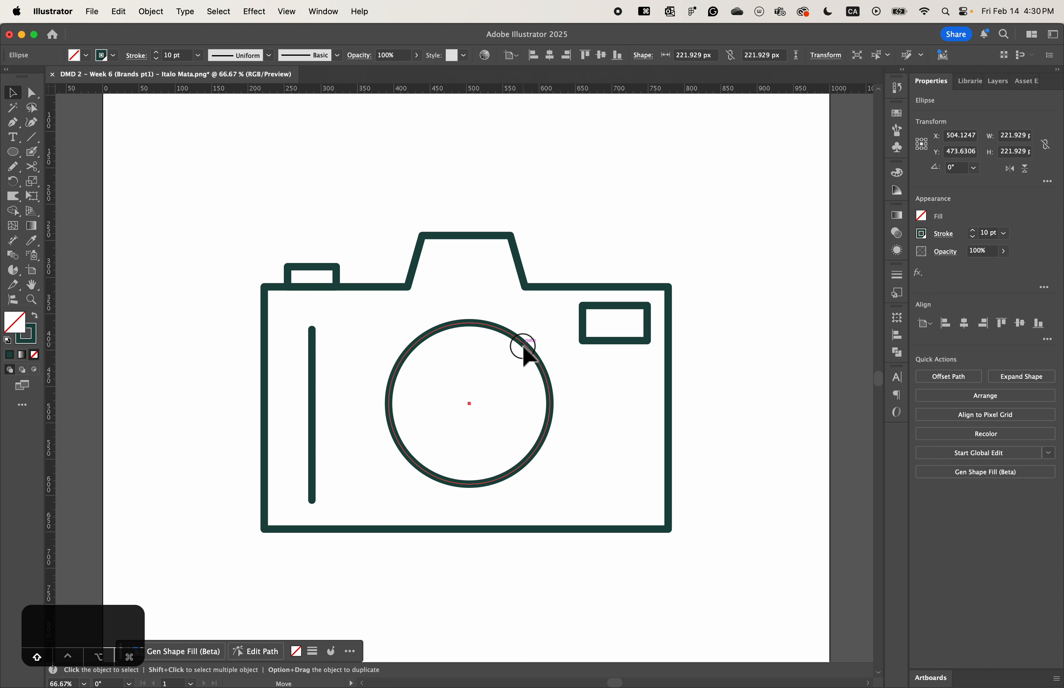
drag(523, 345, 523, 352)
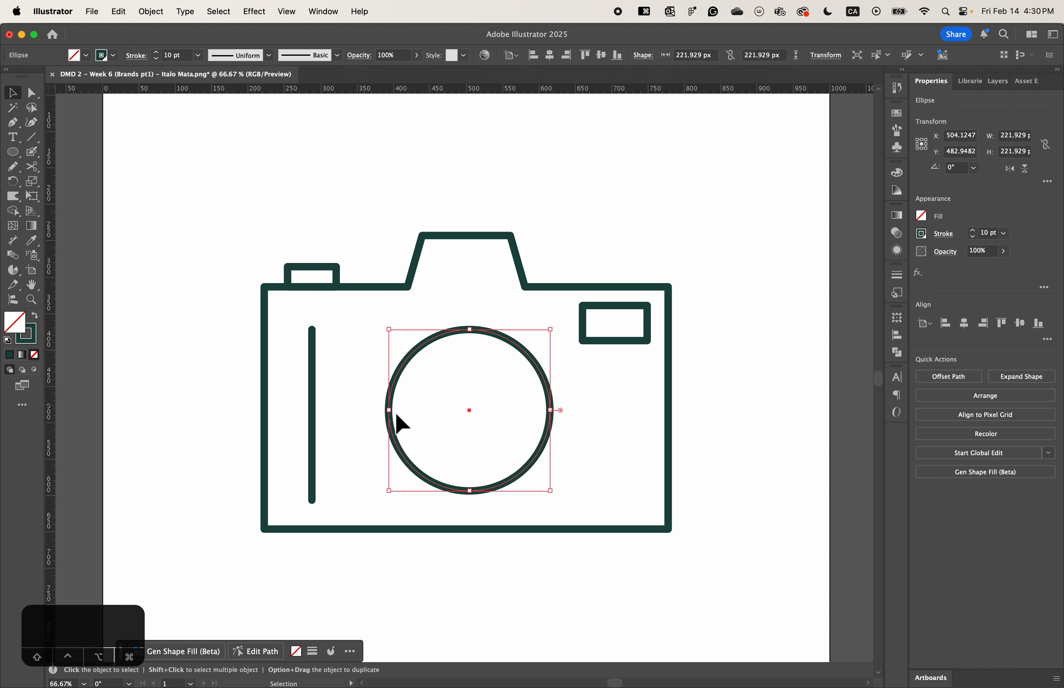
- Align the lens circle's vertical center to the vertical line, using the line as the key object, and deselect both
shift+click(313, 418)
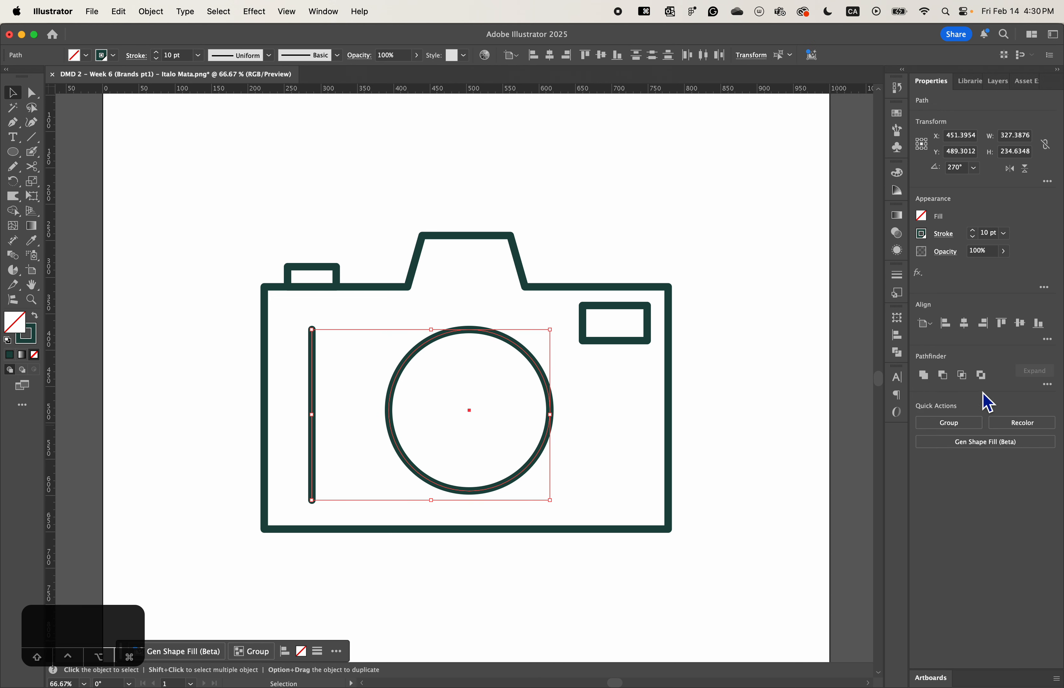
click(312, 393)
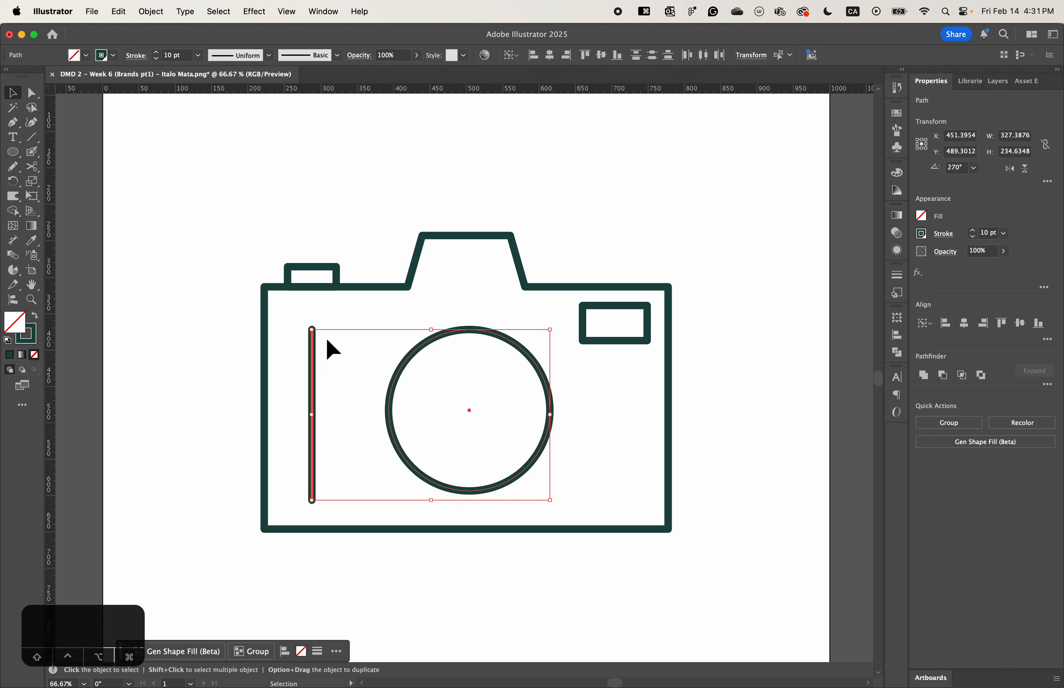
click(319, 342)
click(311, 353)
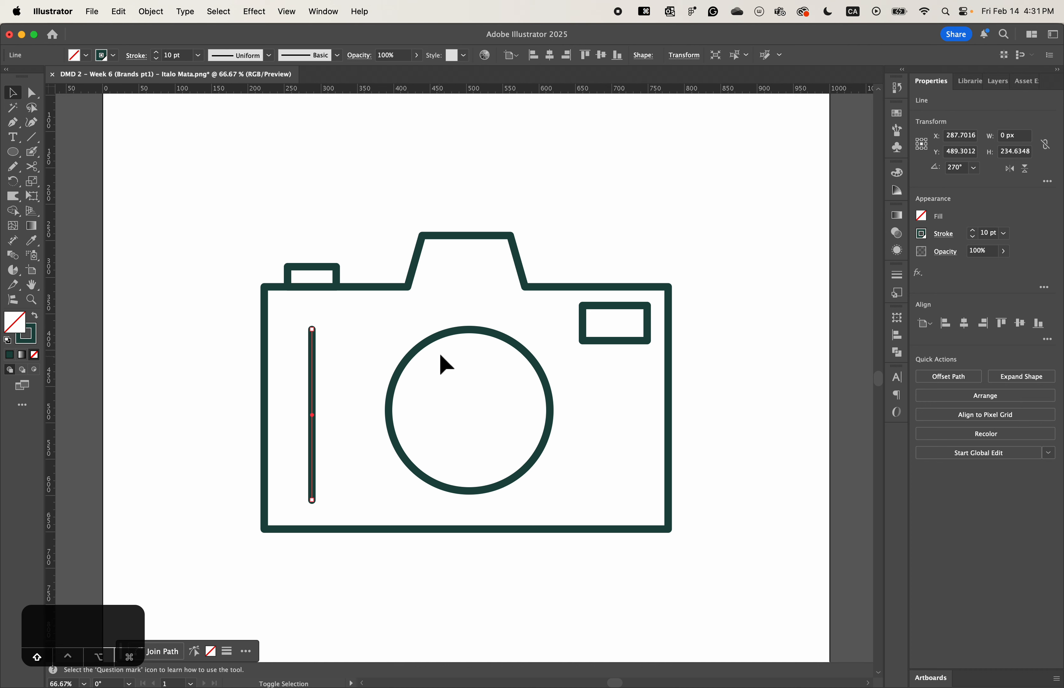
shift+click(446, 338)
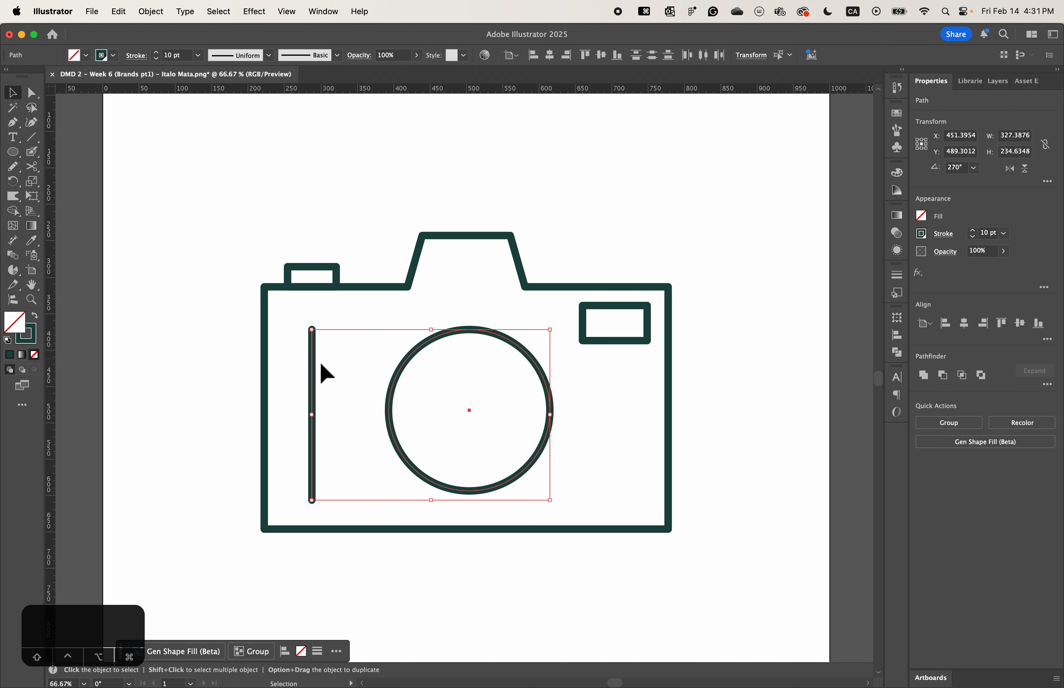
click(312, 367)
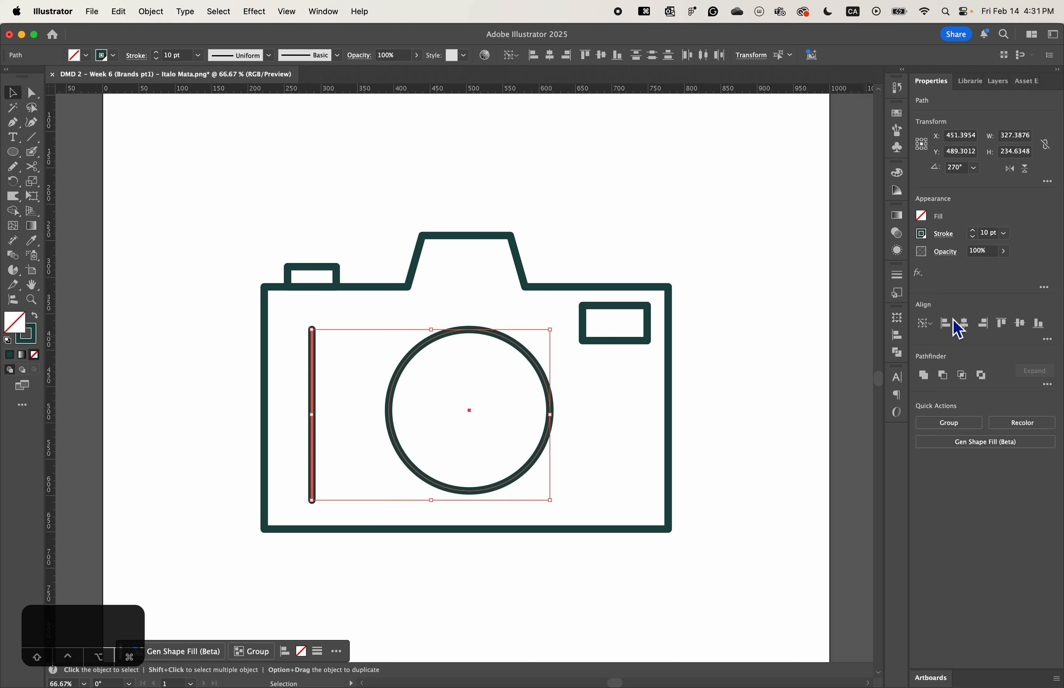
click(932, 327)
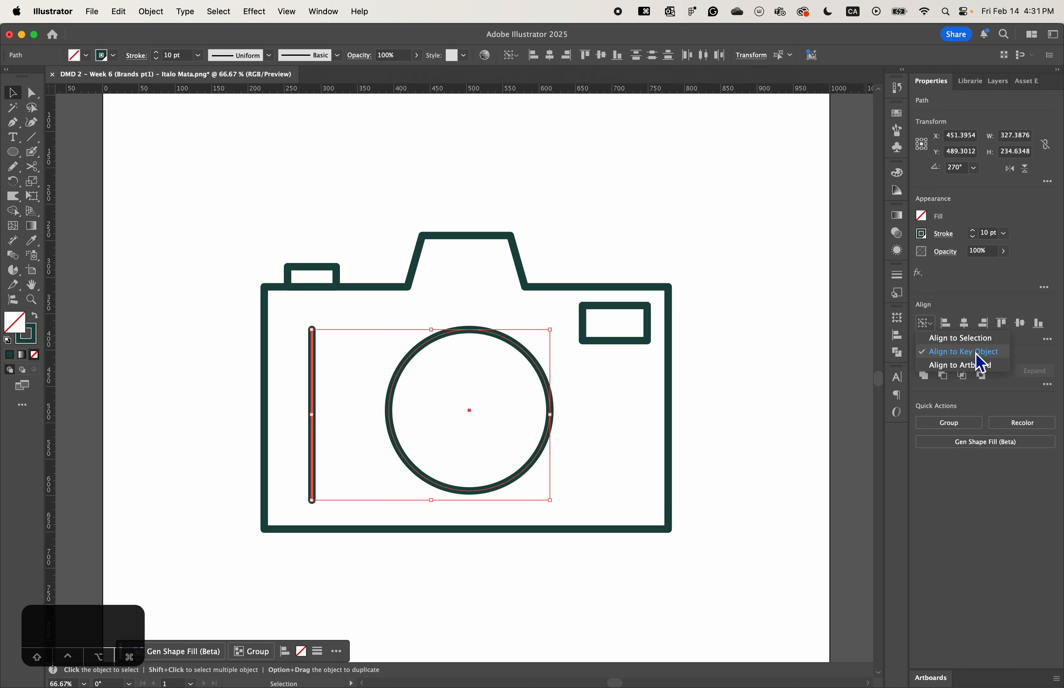
click(979, 364)
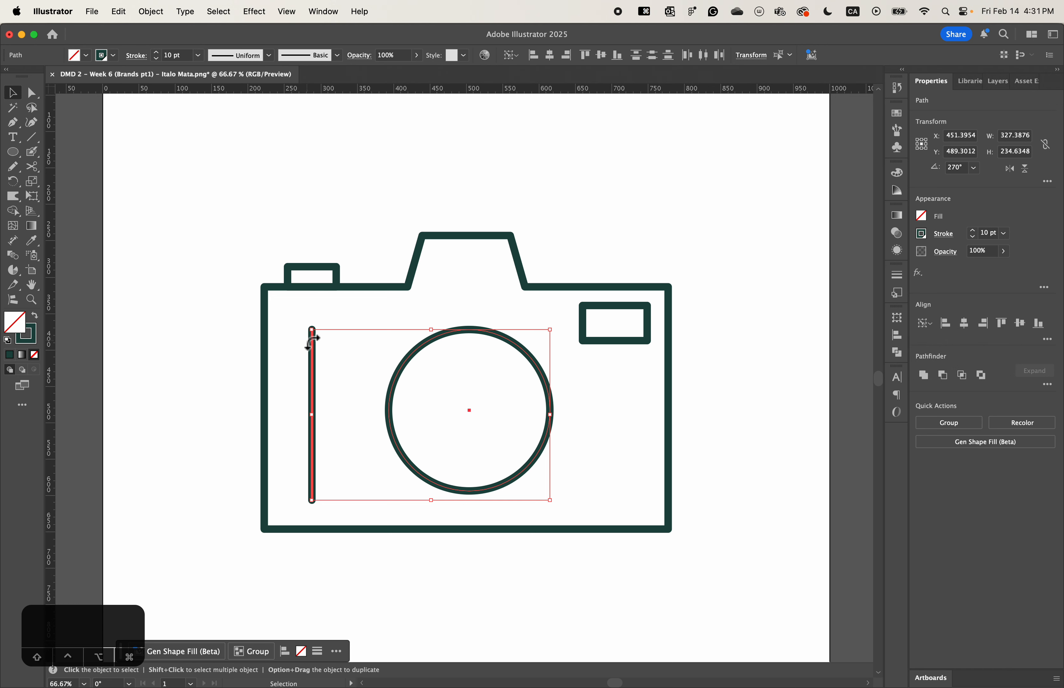
click(1024, 330)
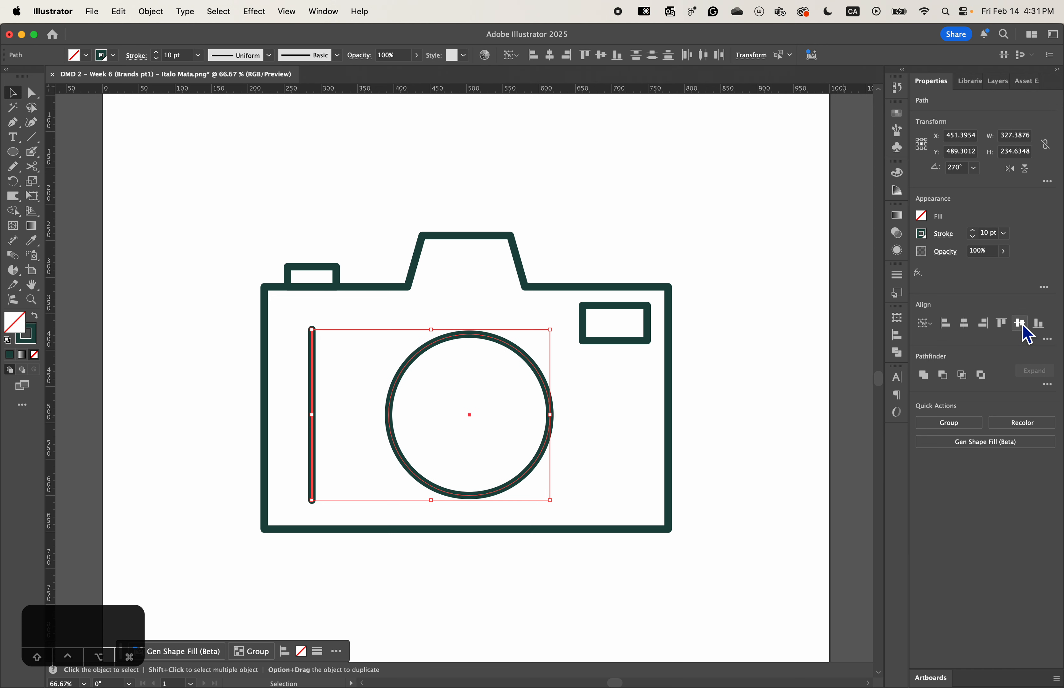
click(653, 473)
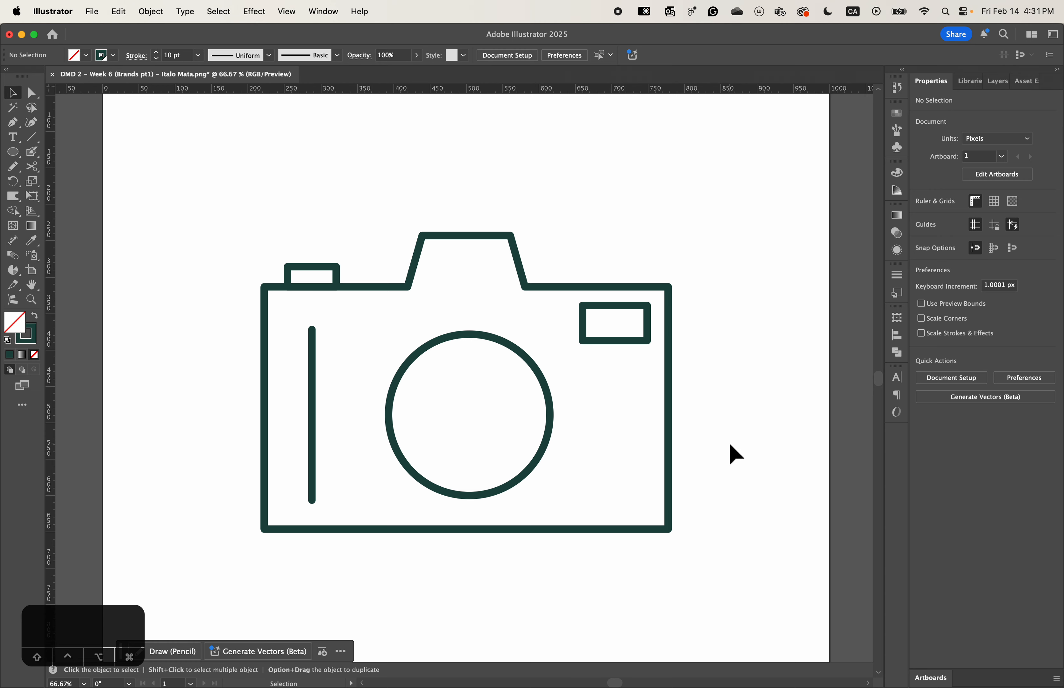
- Select all of the camera's shapes, move them together straight up on the artboard, and deselect them
key(super+minus)
key(super+minus)
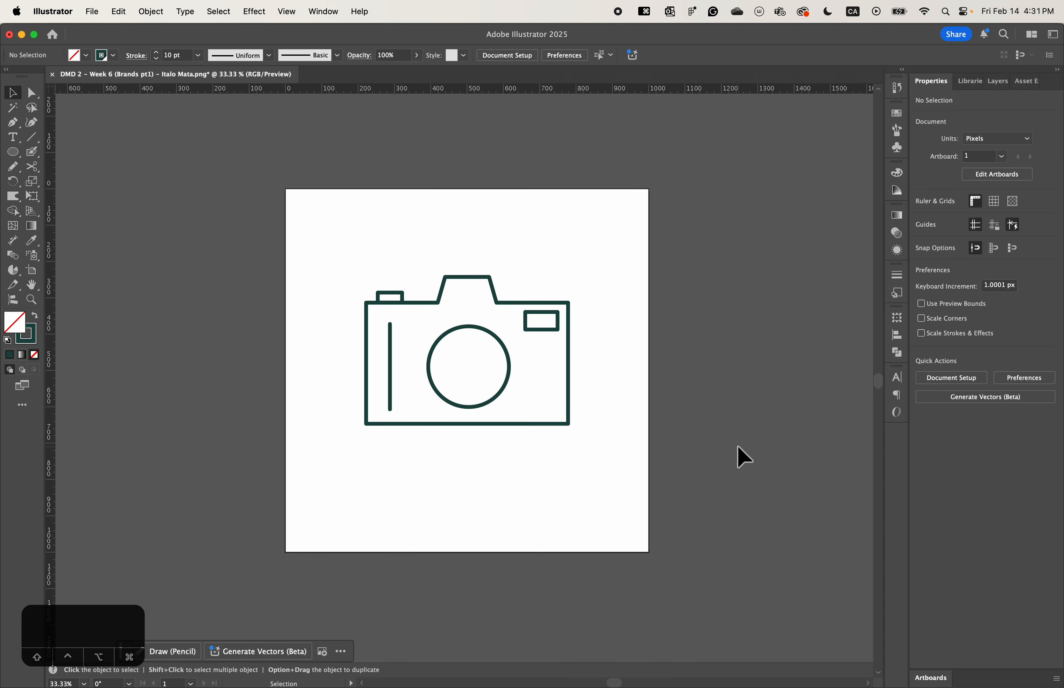
drag(577, 463, 372, 280)
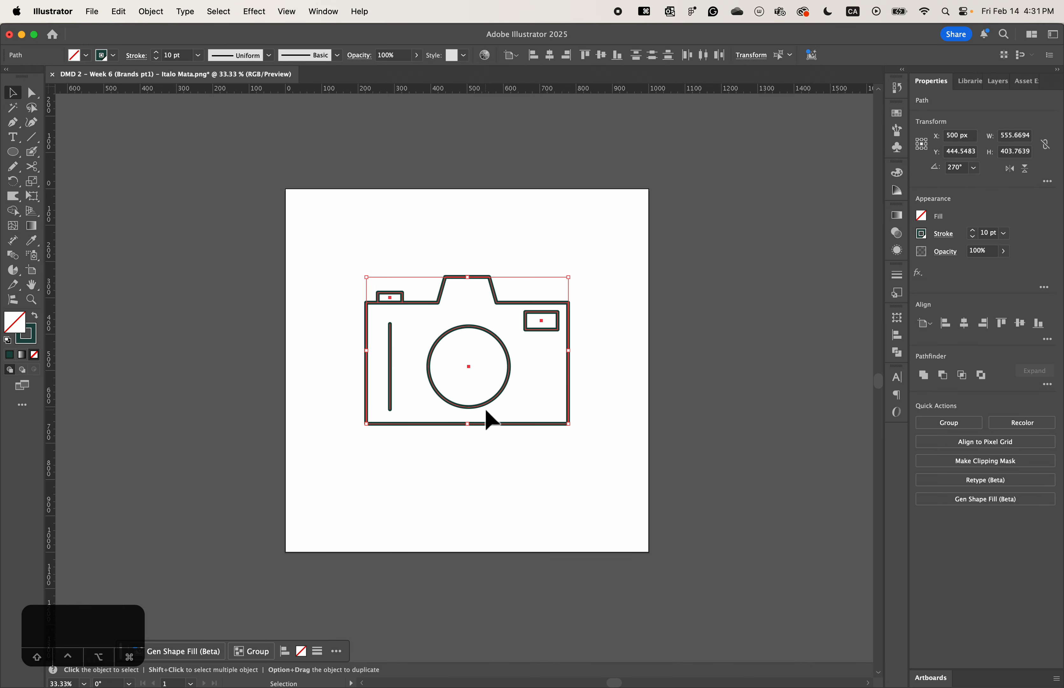
drag(497, 401, 496, 382)
click(562, 379)
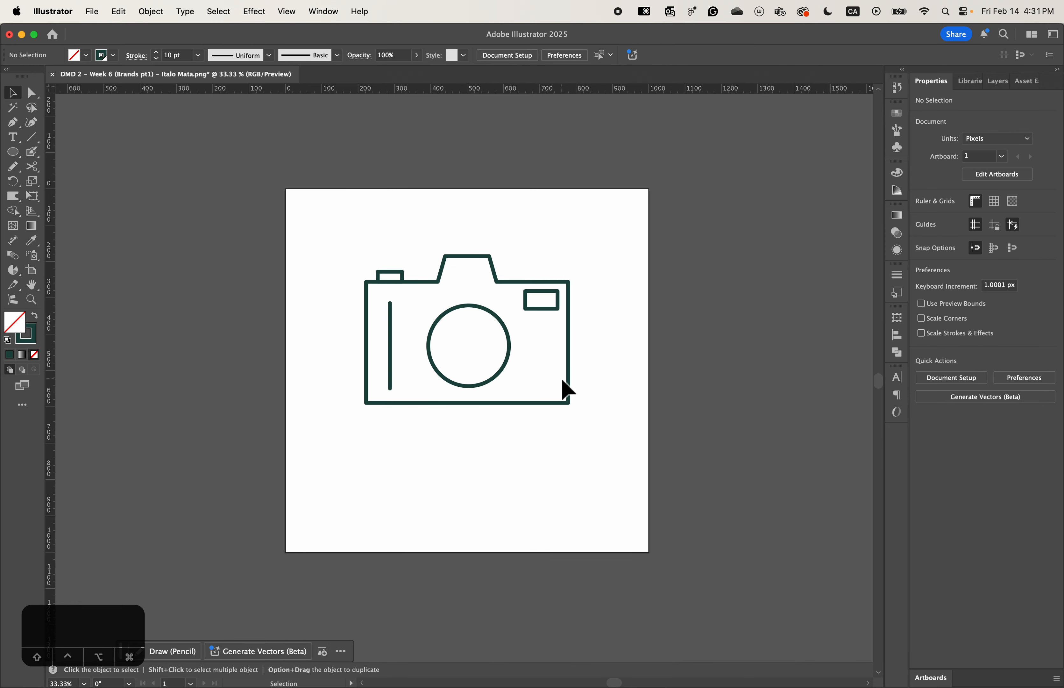
- Move the rectangle in the body's upper-right corner slightly down and left, and deselect it
key(super+equal)
key(space)
drag(636, 376, 631, 407)
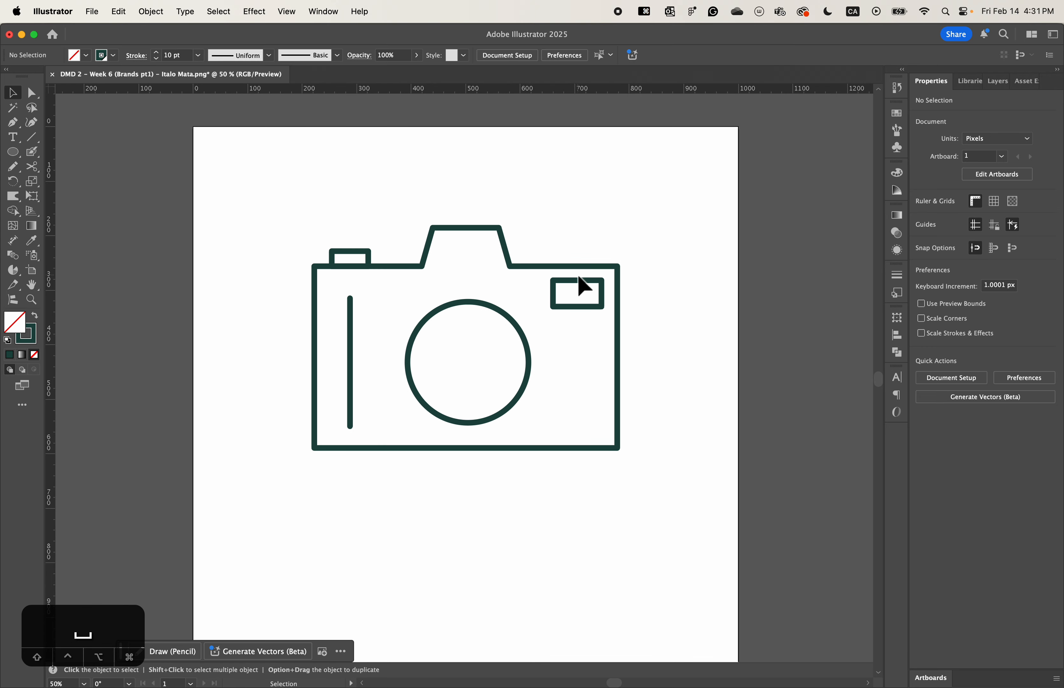
key(super+equal)
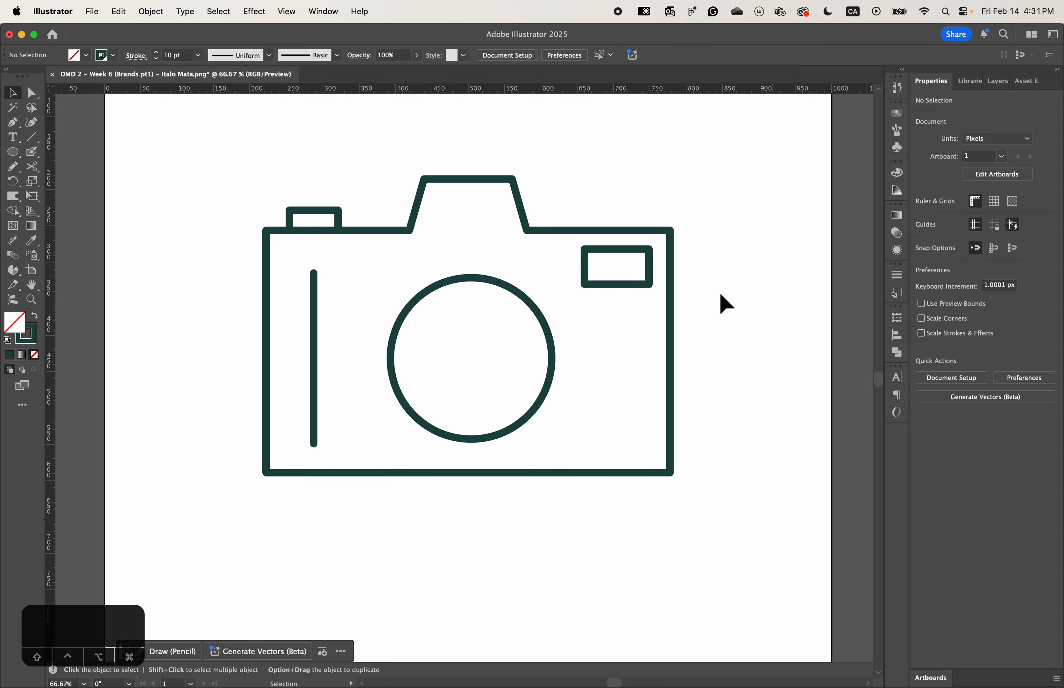
drag(634, 252, 603, 255)
click(752, 278)
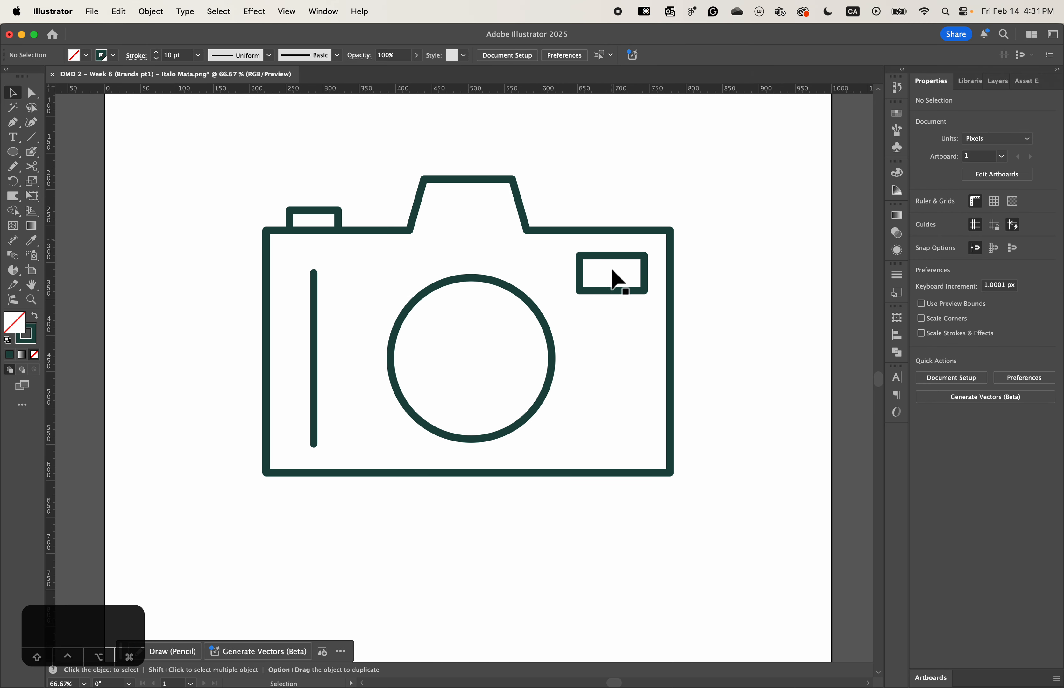
key(super+minus)
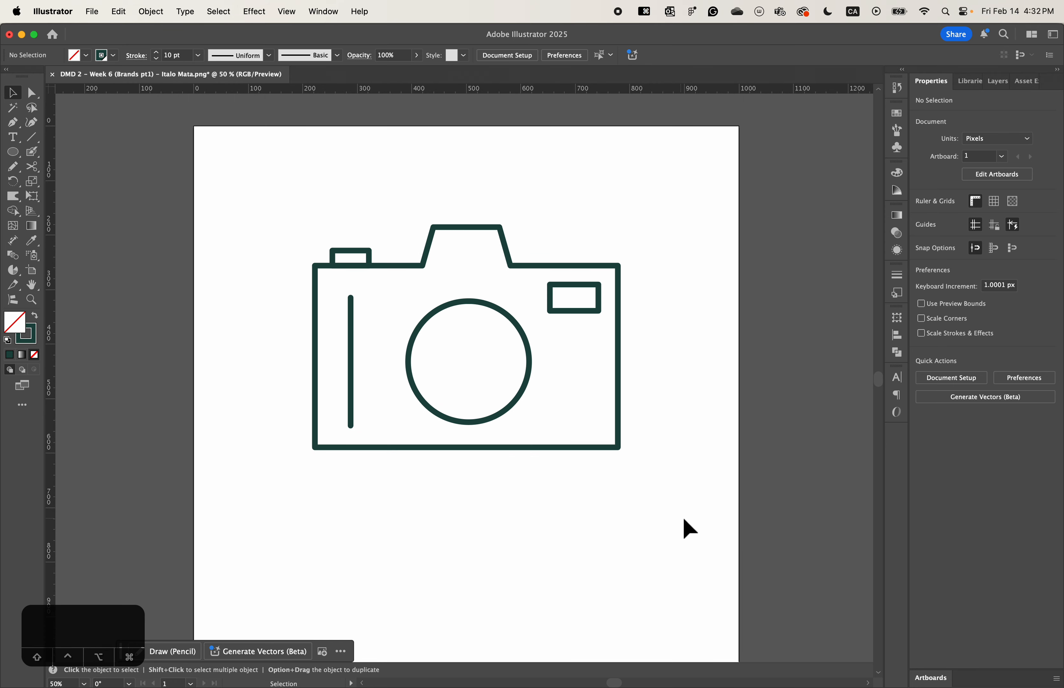
drag(684, 520, 672, 477)
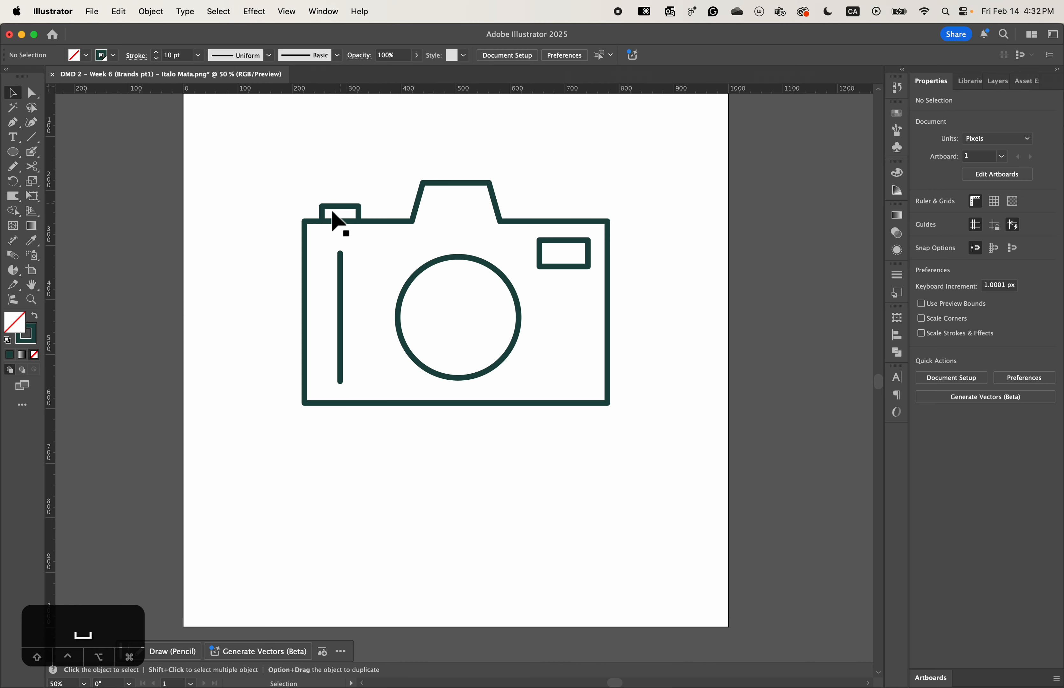
- Swap the fill and stroke of the small rectangle on the camera's upper-left edge, and deselect it
click(345, 213)
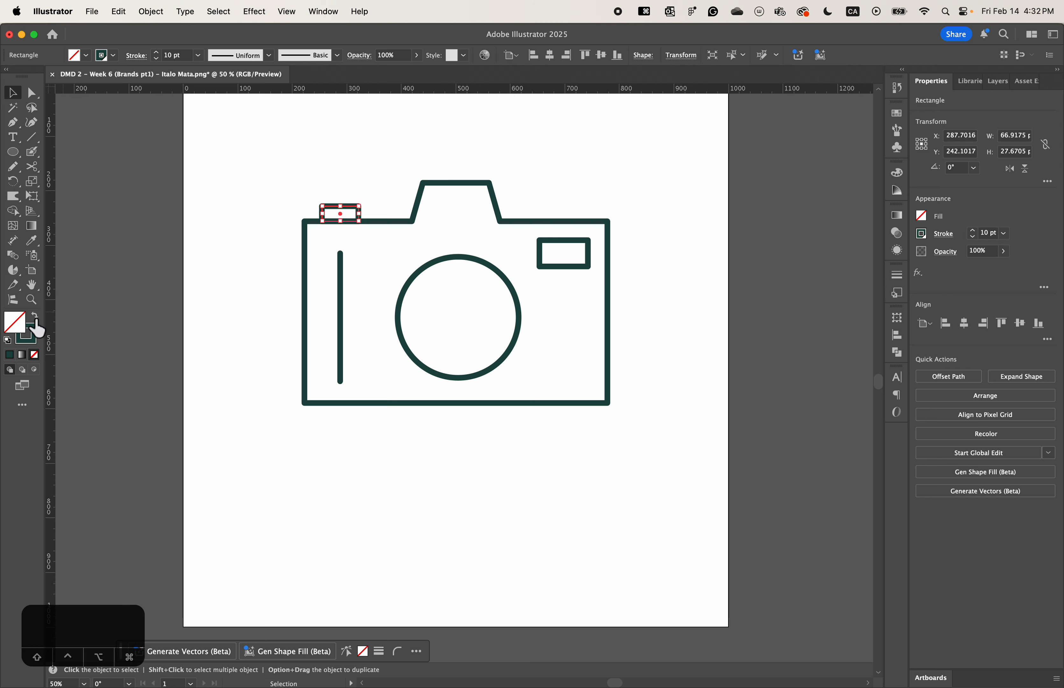
click(35, 316)
click(208, 307)
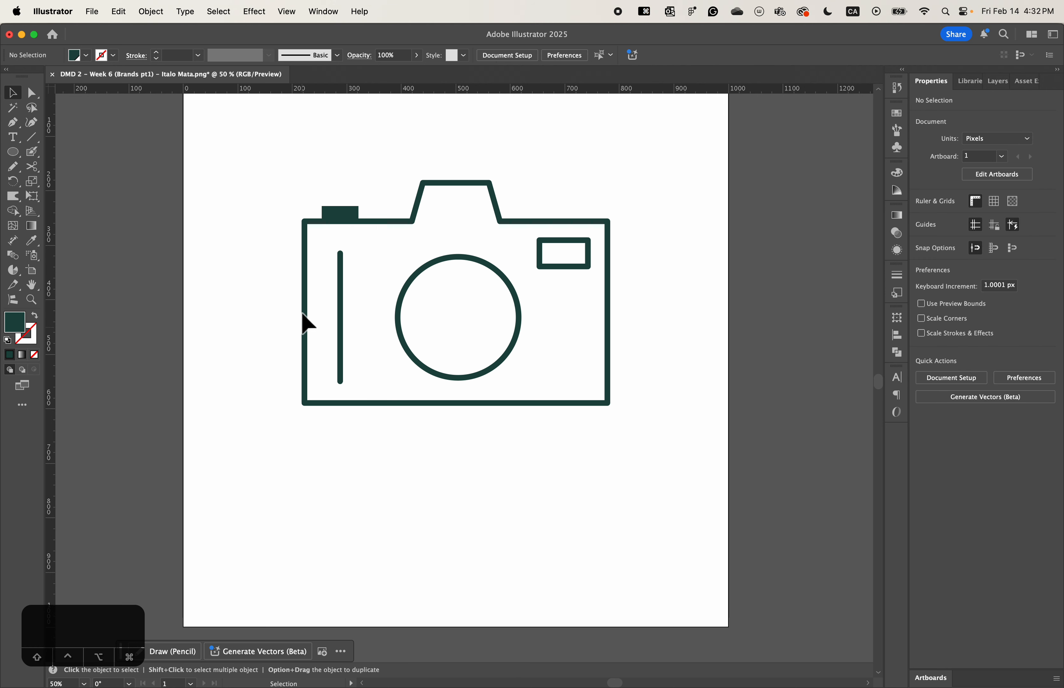
- Try rounding all four corners of the filled shutter-button rectangle, and undo the rounding
click(349, 219)
key(a)
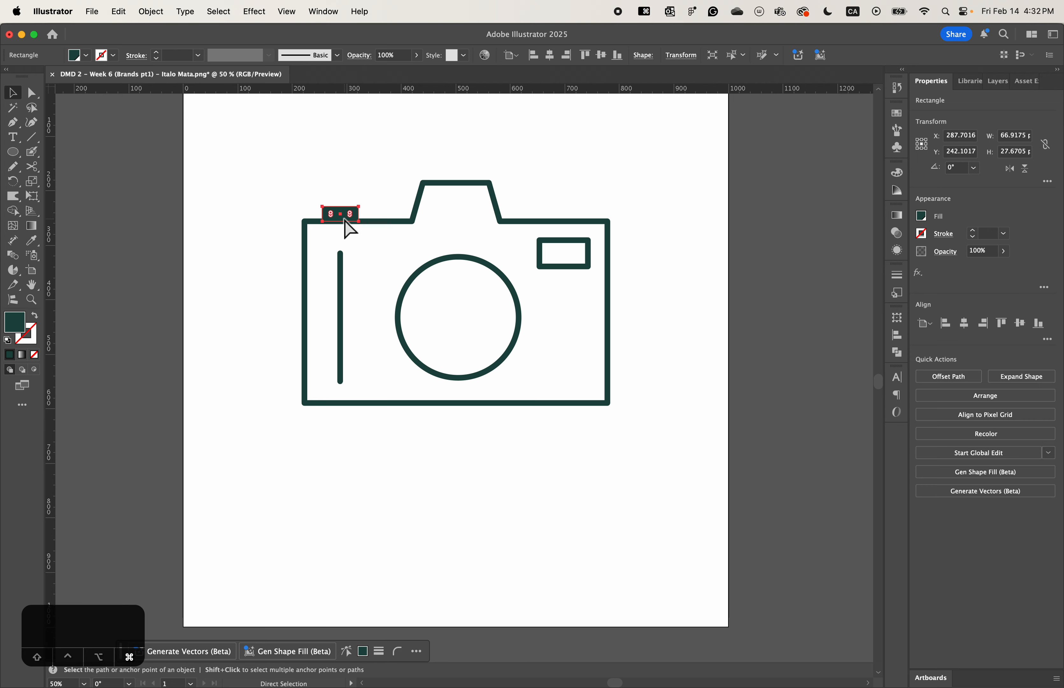
key(cmd+equal)
key(cmd+equal)
key(v)
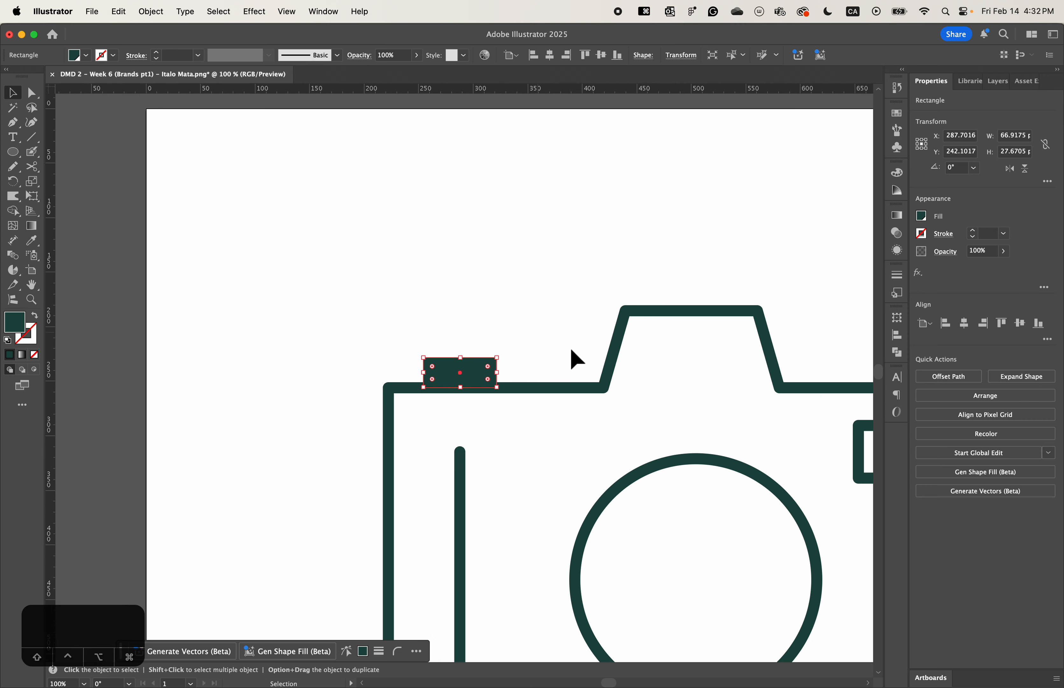
key(space)
drag(570, 353, 532, 296)
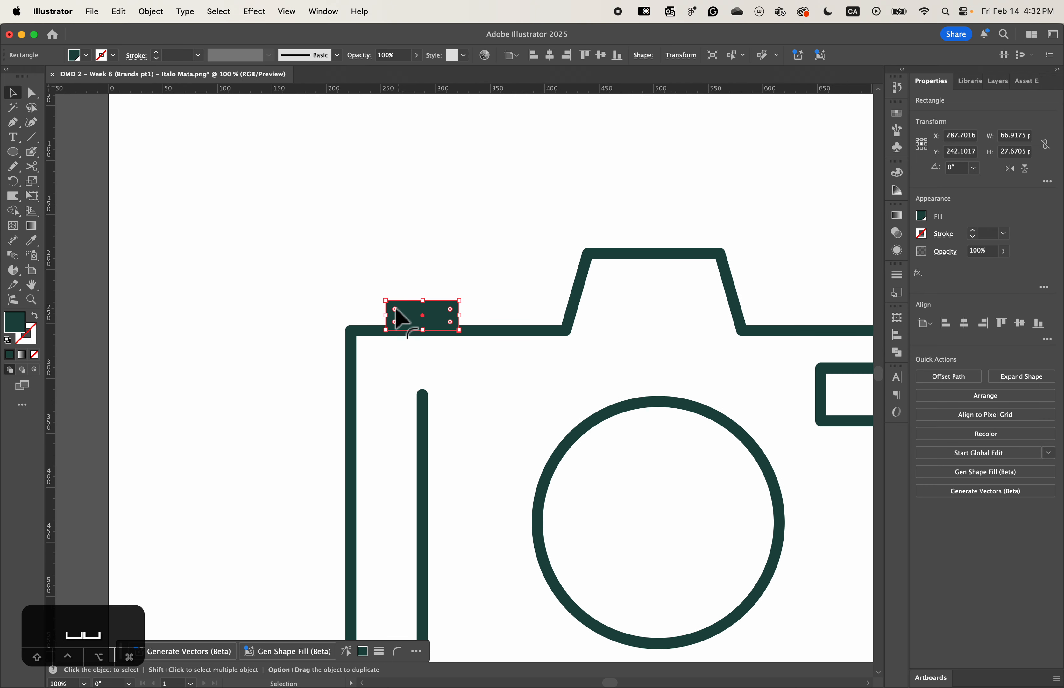
drag(395, 309, 398, 313)
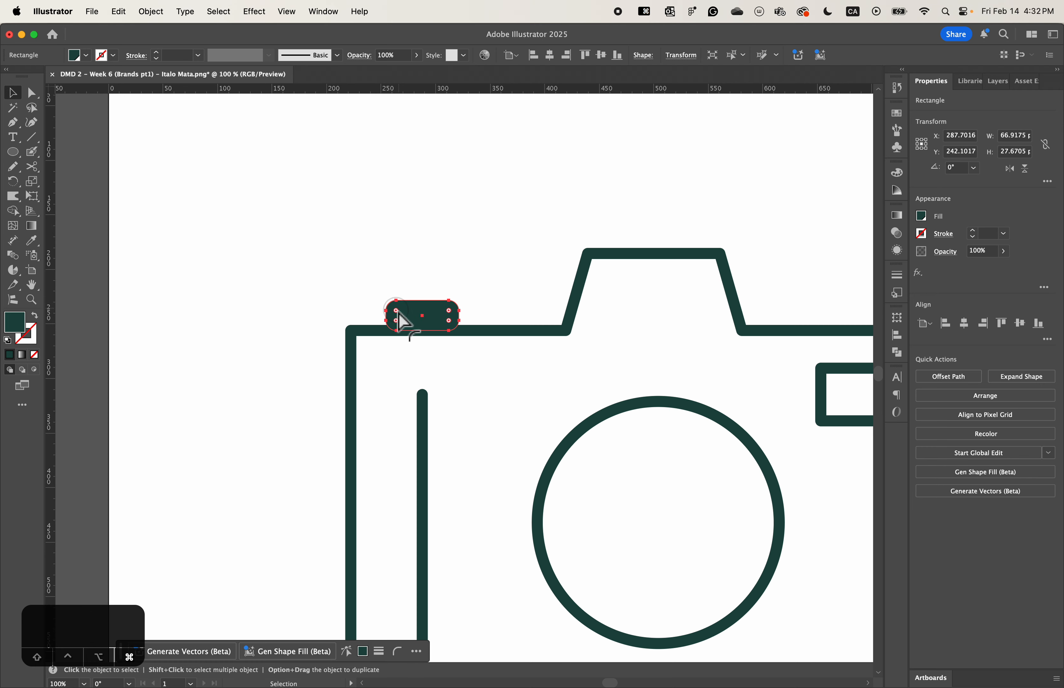
key(super+z)
click(427, 280)
- Round only the two top corners of the filled shutter-button rectangle, and deselect it
key(super+=)
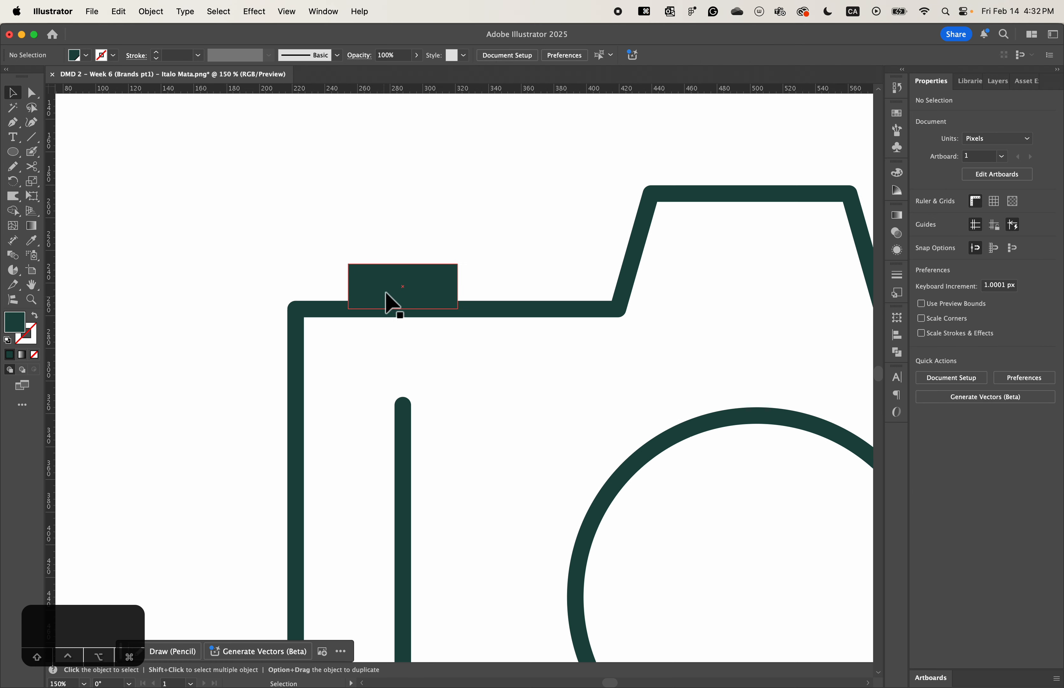
click(396, 288)
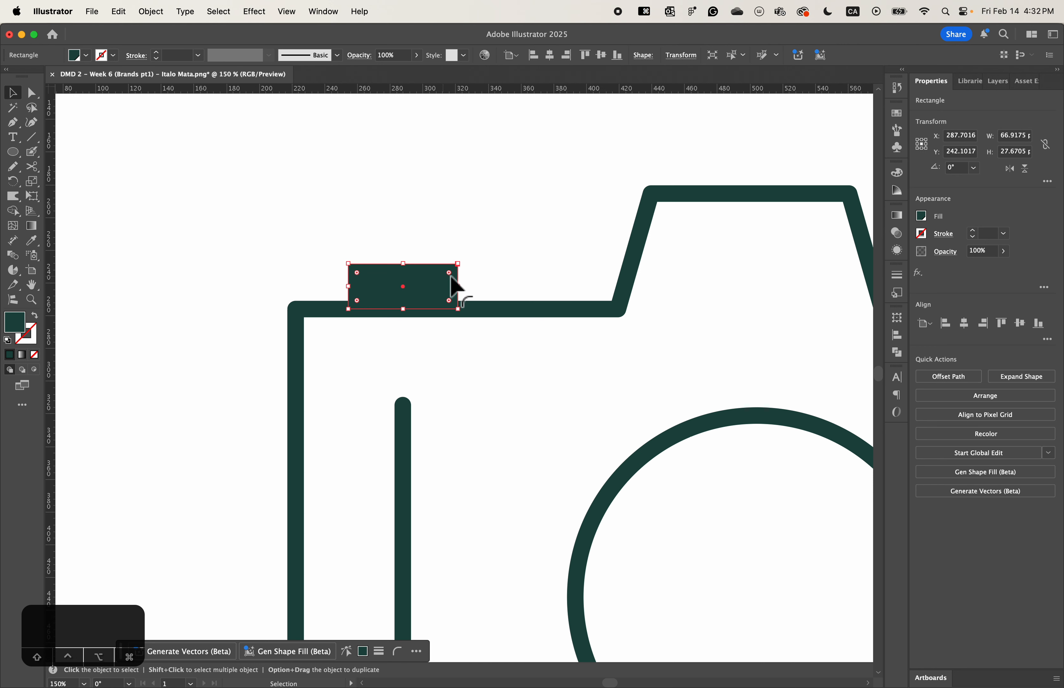
drag(359, 273, 361, 278)
click(440, 372)
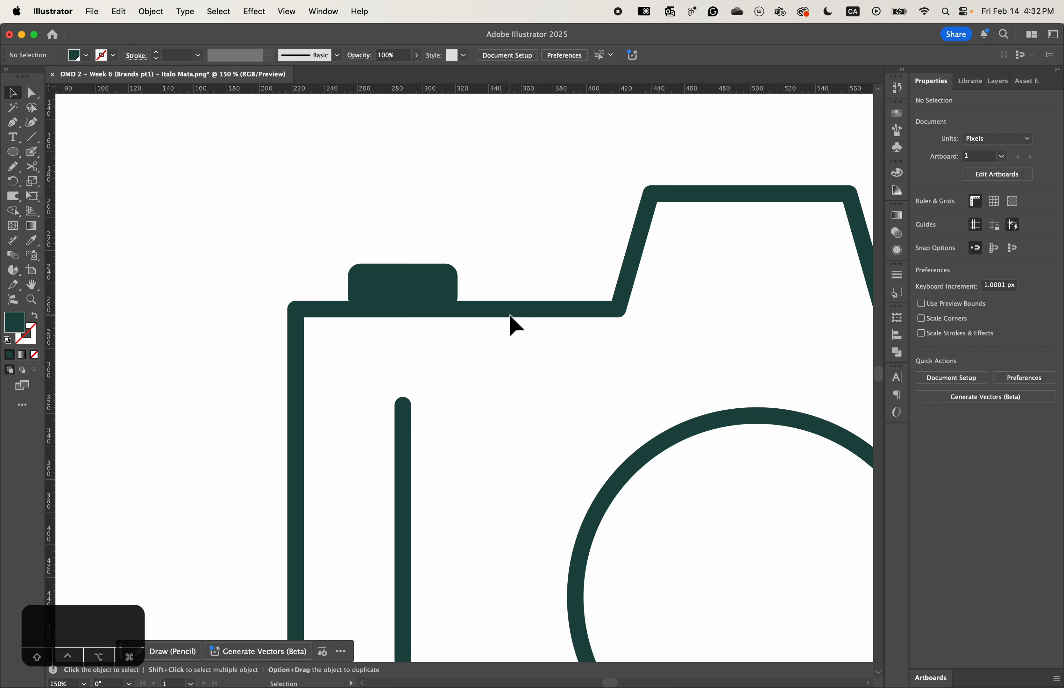
- Set the stroke weight of the camera body outline to 20 pt, and deselect it
key(super+minus)
key(super+minus)
key(space)
drag(508, 313, 356, 246)
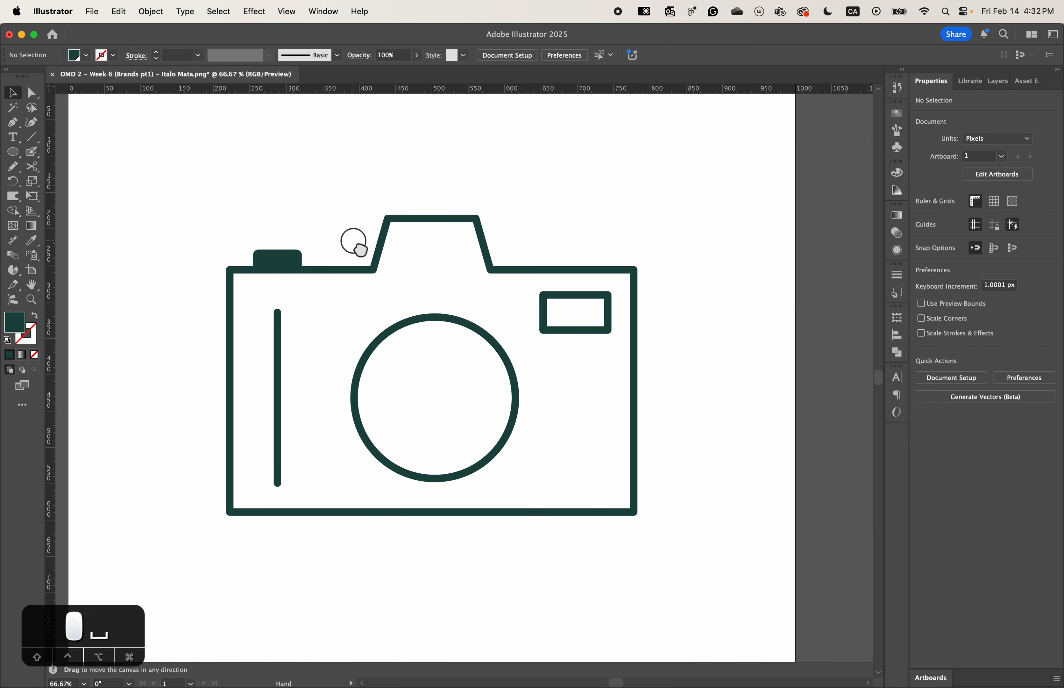
click(404, 223)
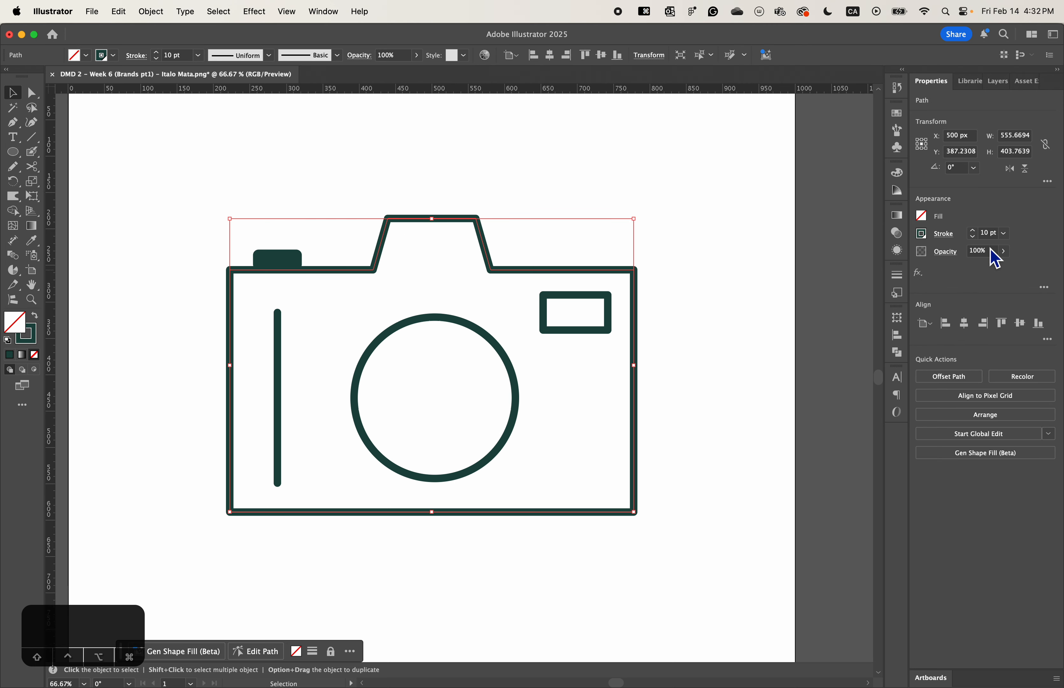
click(990, 234)
key(BackSpace)
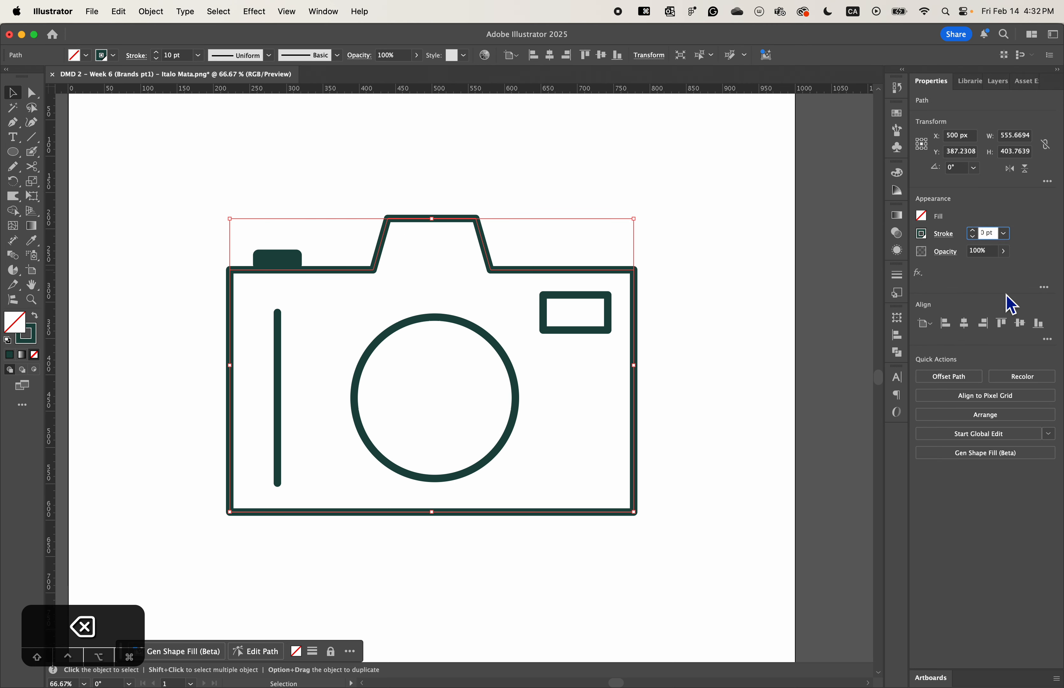
text(2)
key(Return)
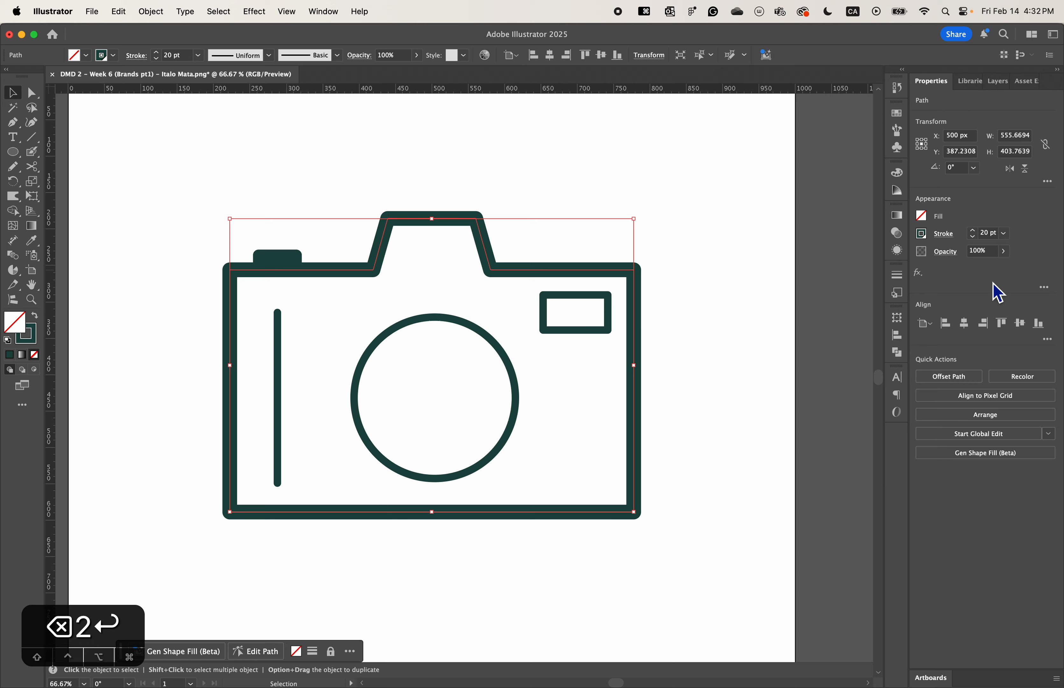
click(596, 201)
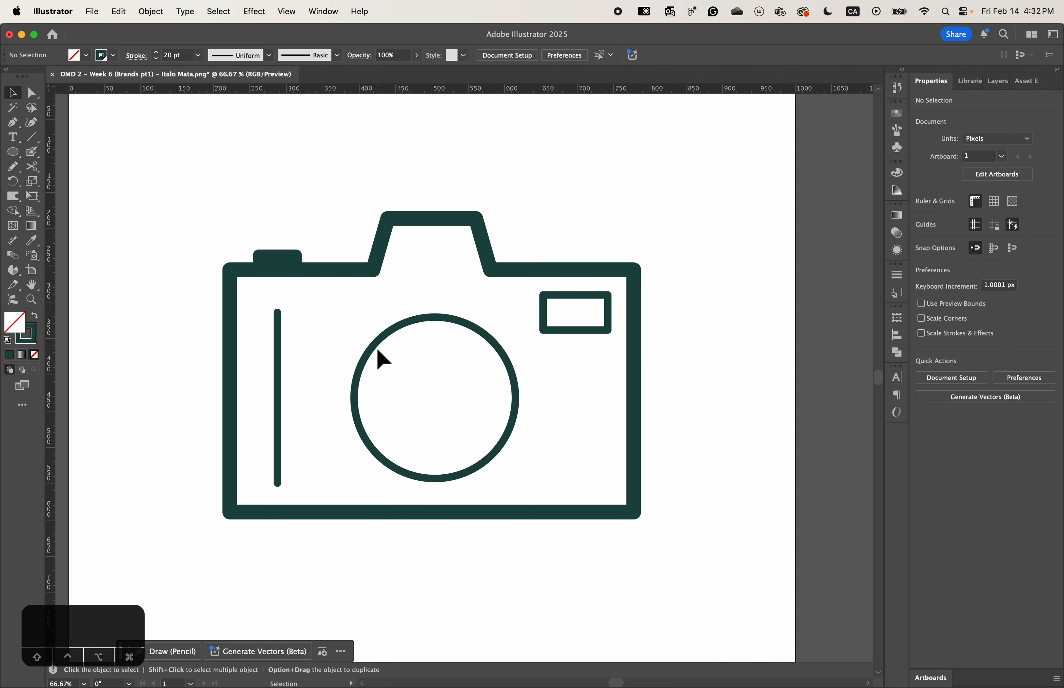
- Set the stroke weight of the grip line, lens circle and upper-right rectangle to 20 pt together, and deselect them
mouse_move(257, 345)
mouse_down()
mouse_move(574, 412)
mouse_move(613, 327)
mouse_up()
click(985, 233)
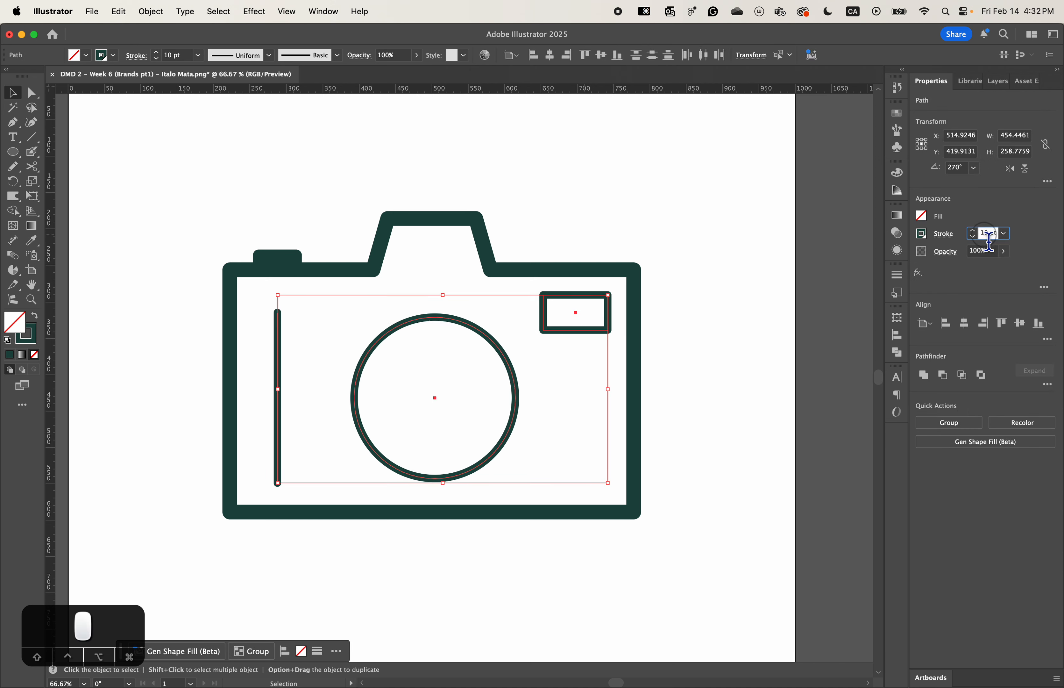
key(BackSpace)
text(2)
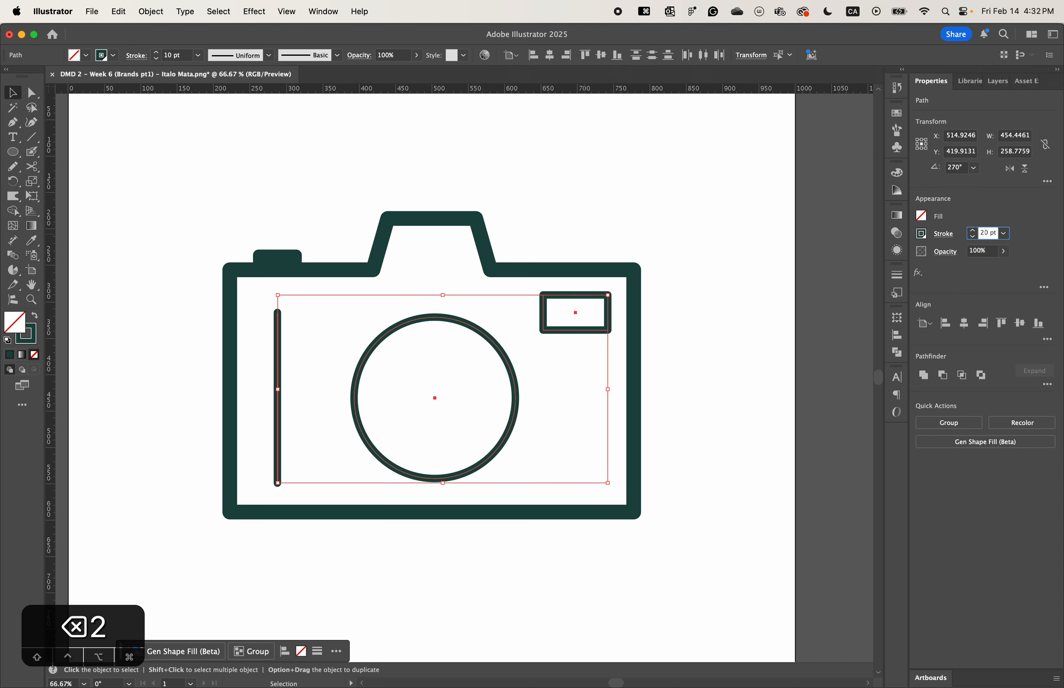
key(Return)
click(641, 206)
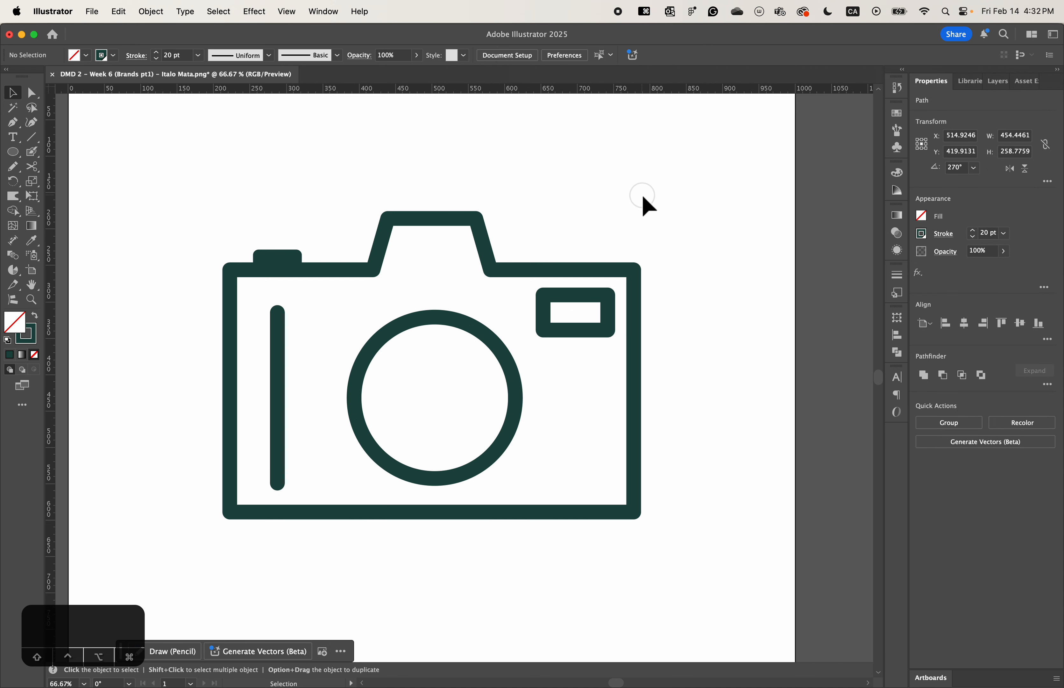
- Apply a linear white-to-black gradient to the camera body's fill with the Gradient tool
click(433, 330)
click(90, 283)
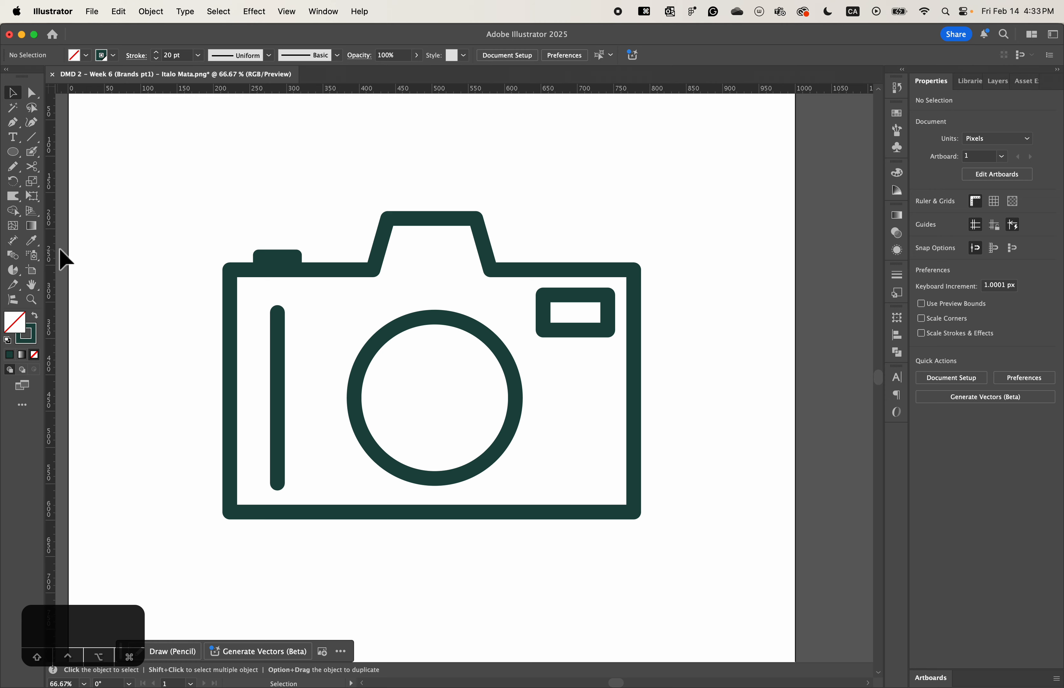
click(326, 272)
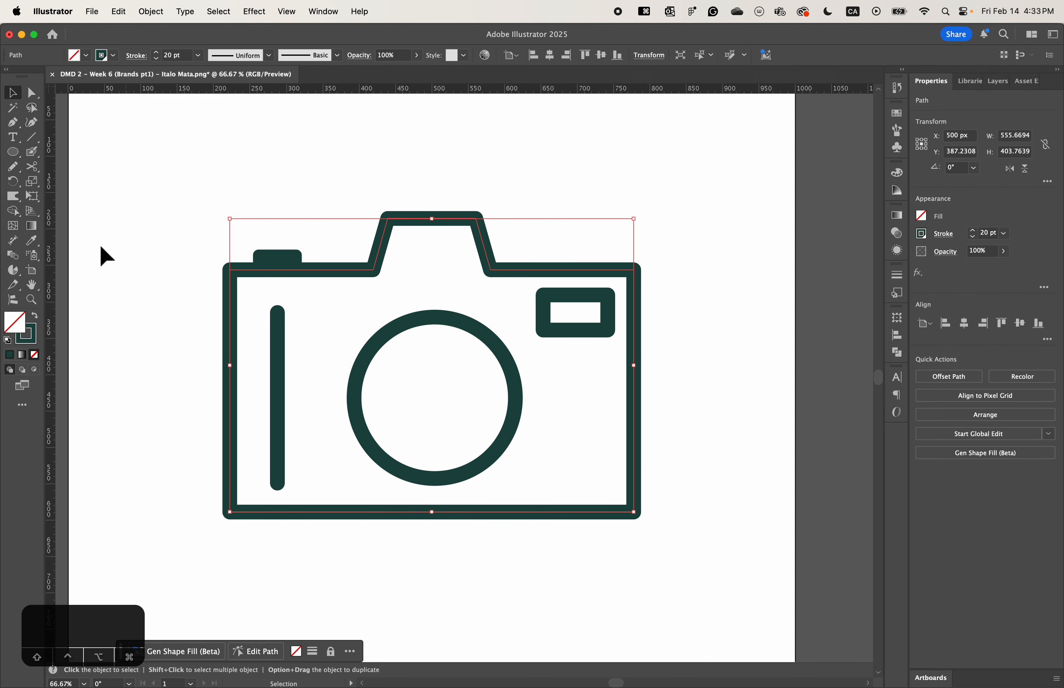
click(32, 227)
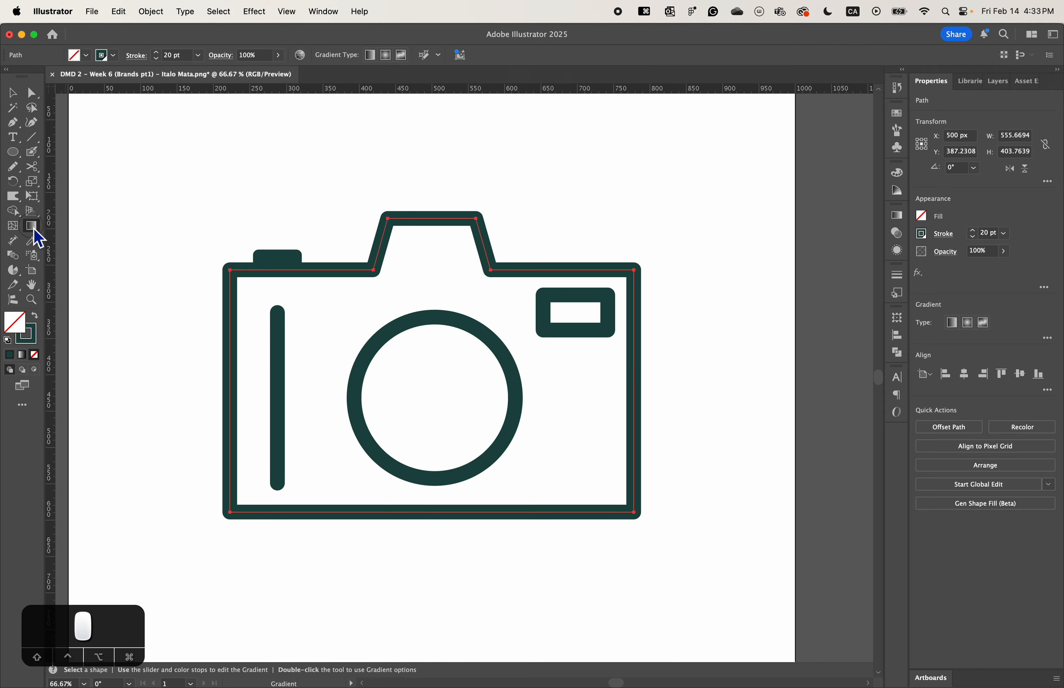
click(546, 274)
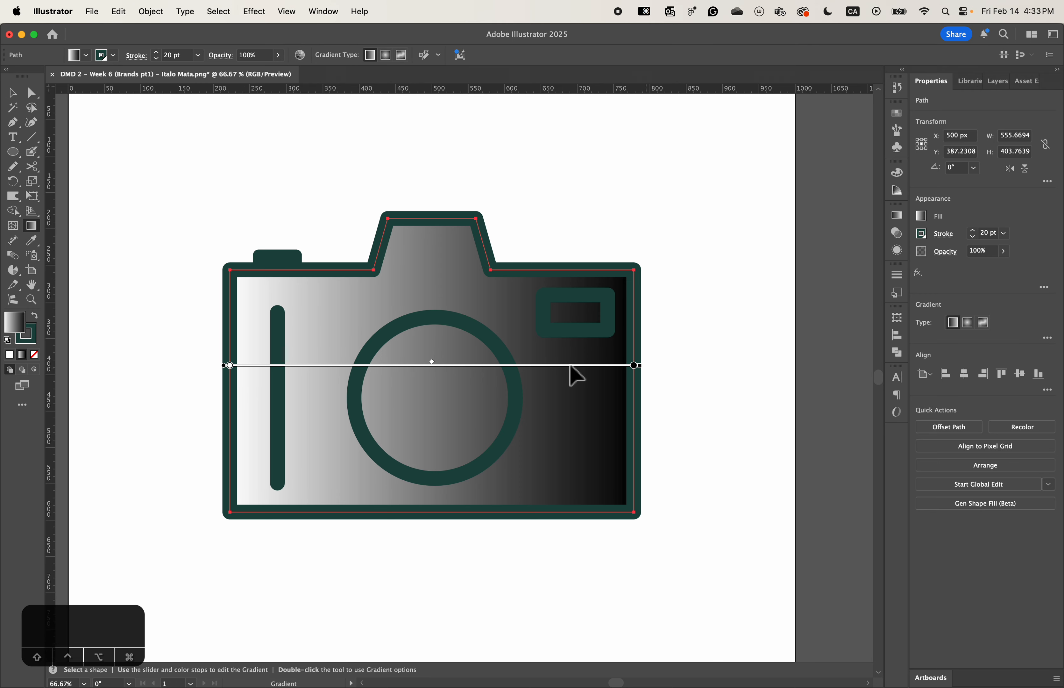
- Try shifting the camera body's linear gradient slightly sideways, and undo the shift
mouse_move(571, 367)
mouse_down()
mouse_move(650, 375)
mouse_move(594, 388)
mouse_up()
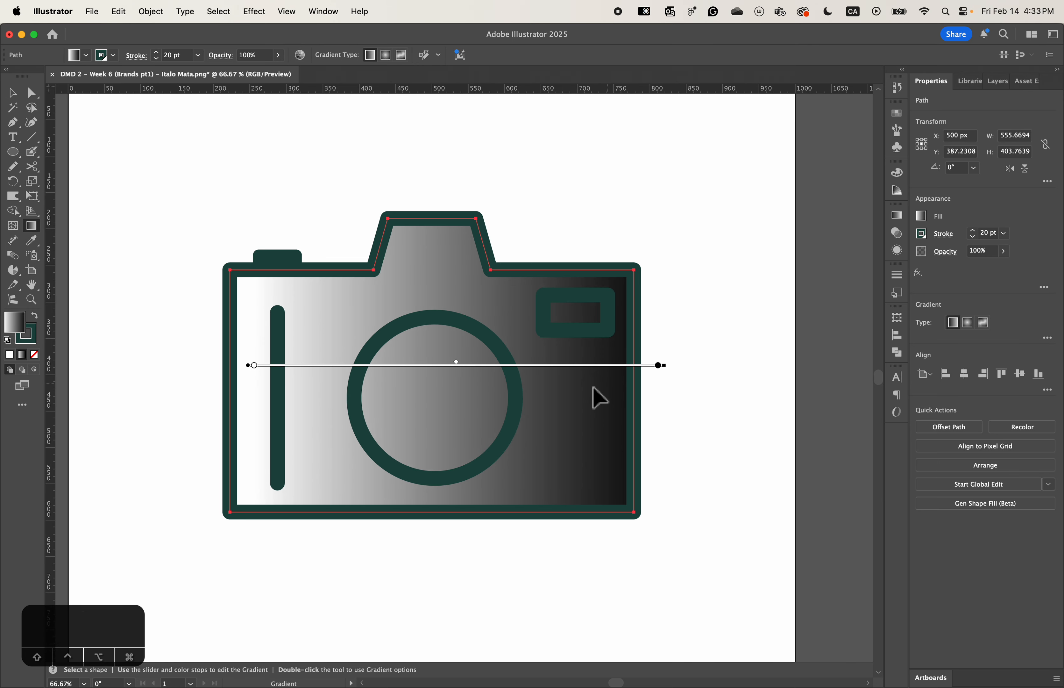
key(super+z)
key(super+z)
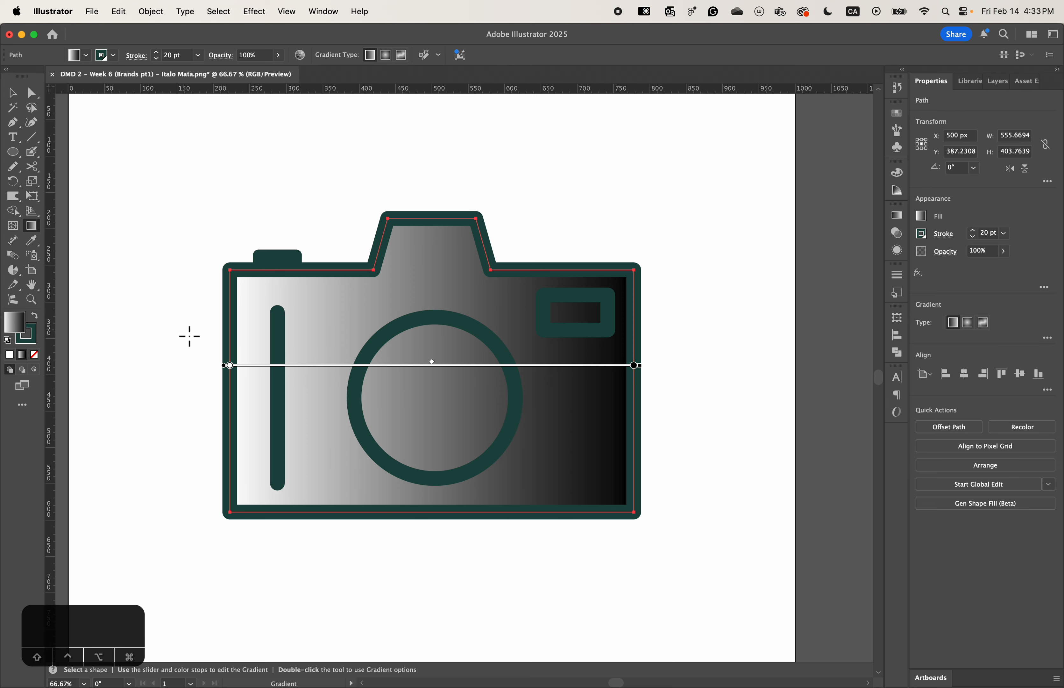
key(v)
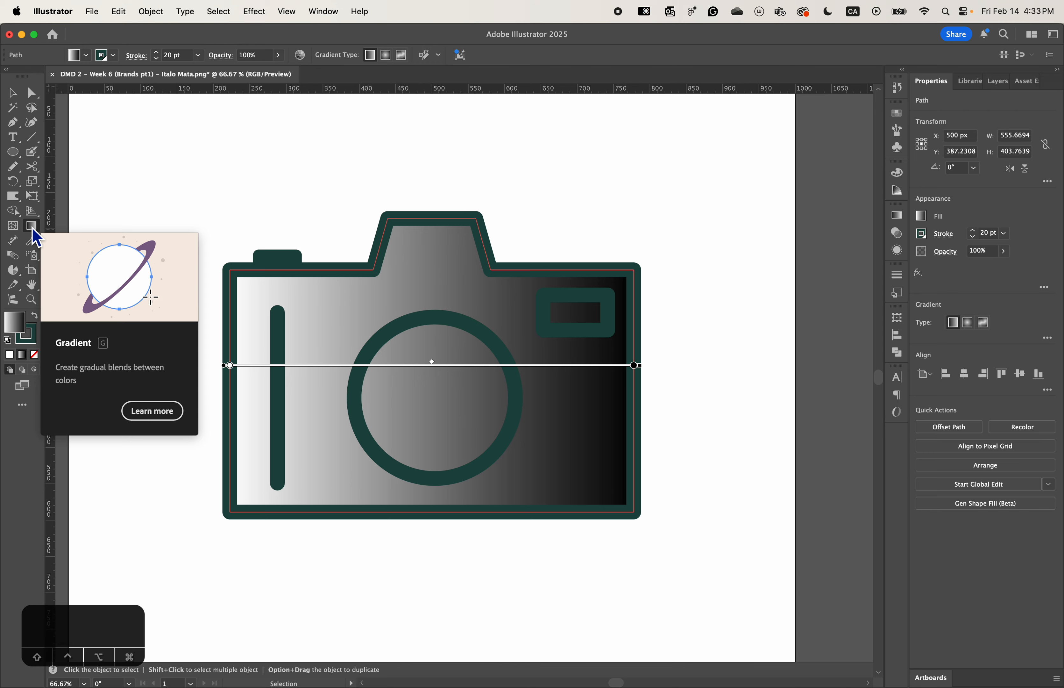
- Move the black color stop inward and redraw the body's linear gradient diagonally from the upper-right rectangle to the grip line's lower end
click(32, 227)
mouse_move(331, 376)
mouse_down()
mouse_move(615, 340)
mouse_move(563, 344)
mouse_move(578, 325)
mouse_up()
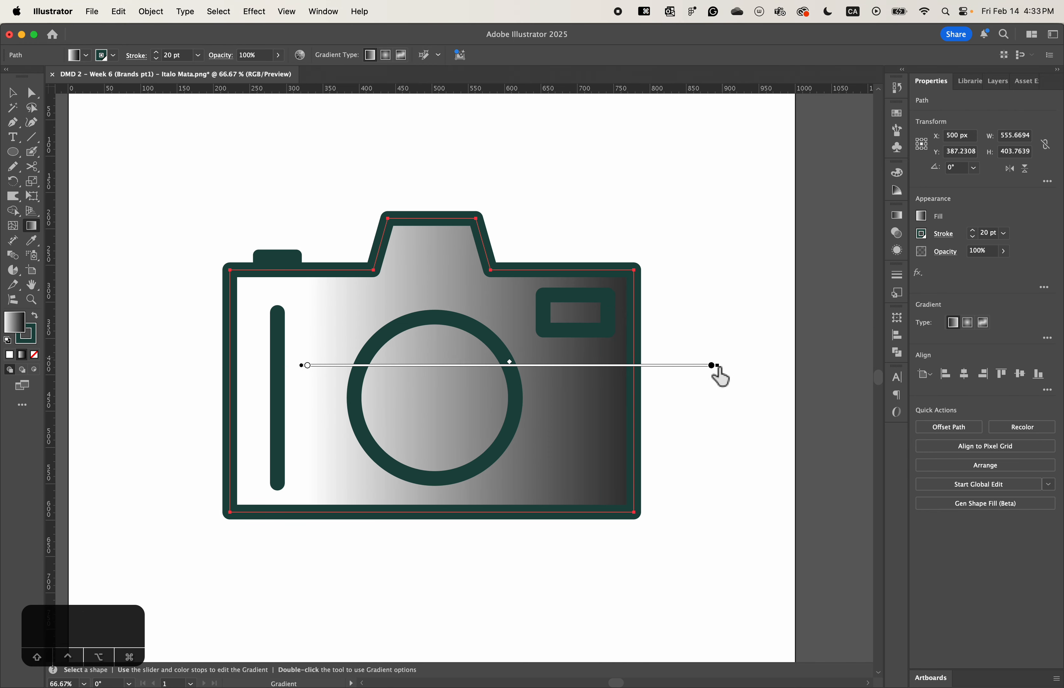
drag(714, 365, 622, 430)
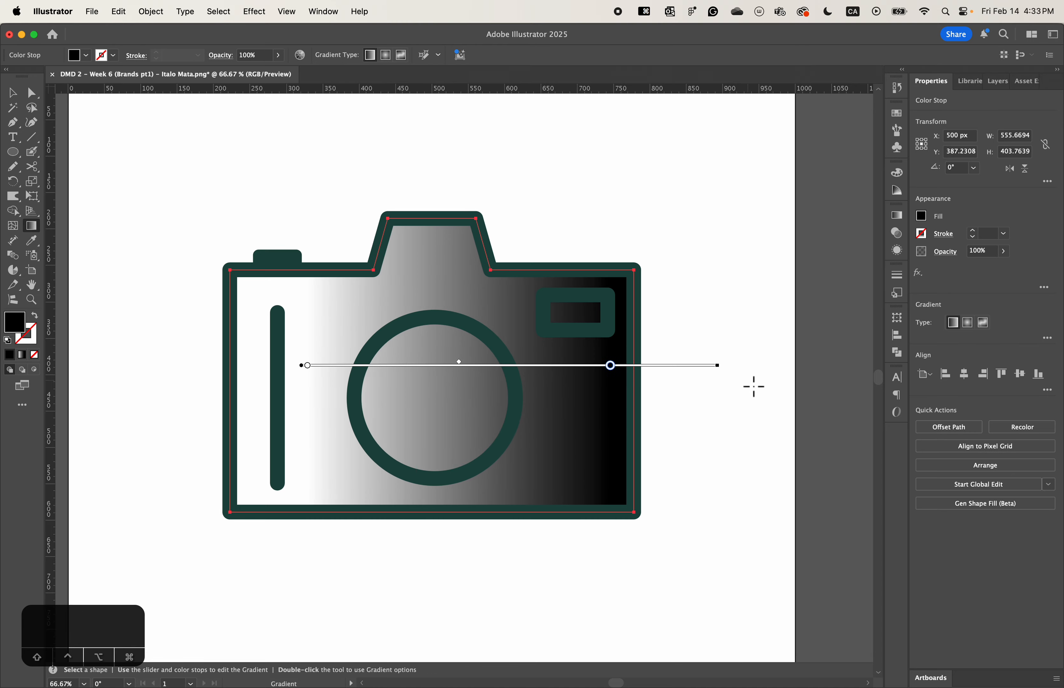
mouse_move(729, 373)
mouse_down()
mouse_move(711, 406)
mouse_move(286, 436)
mouse_move(293, 450)
mouse_up()
mouse_move(424, 447)
mouse_down()
mouse_move(501, 368)
mouse_move(437, 353)
mouse_up()
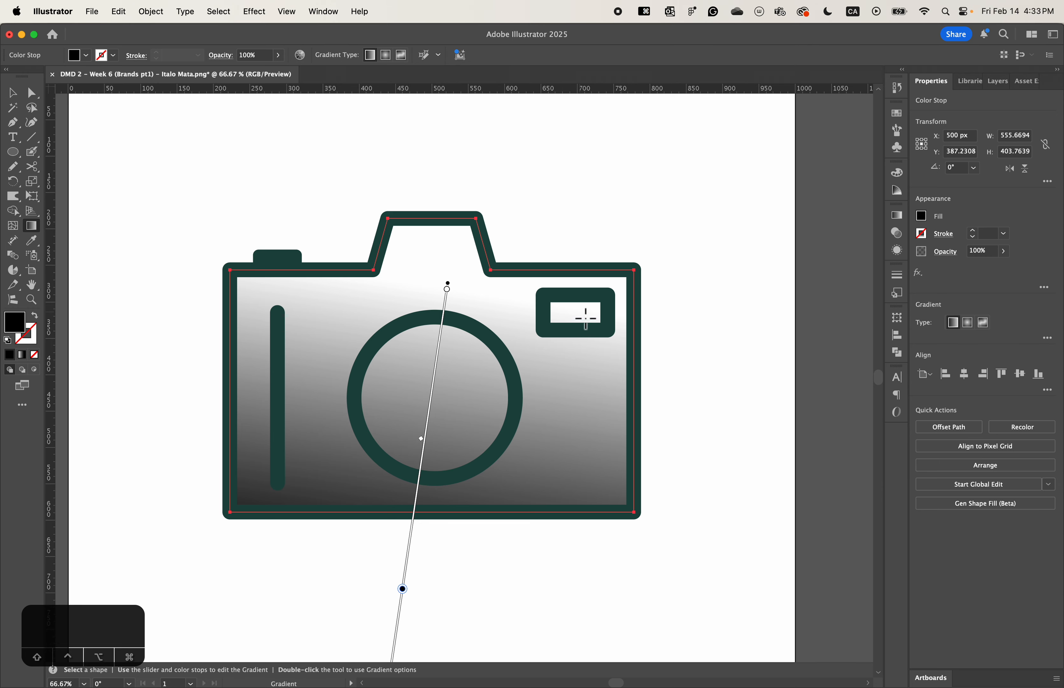
drag(583, 310, 266, 484)
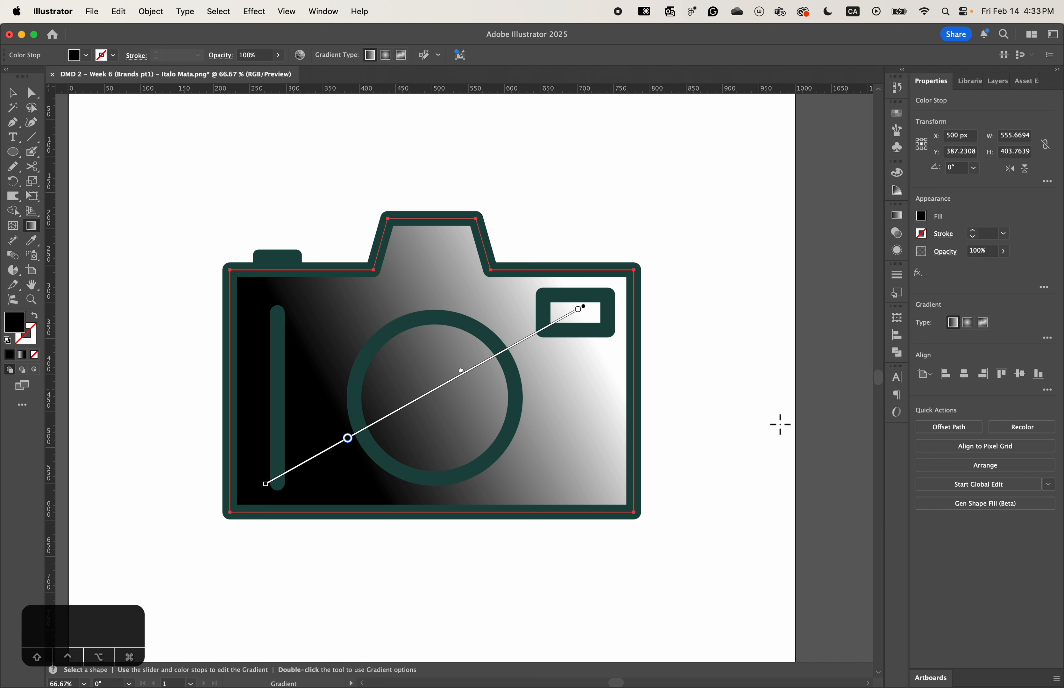
- Try the Radial type, switch the body's fill to a Freeform gradient, and reposition two color stops below the small rectangle and onto the lens ring
click(898, 218)
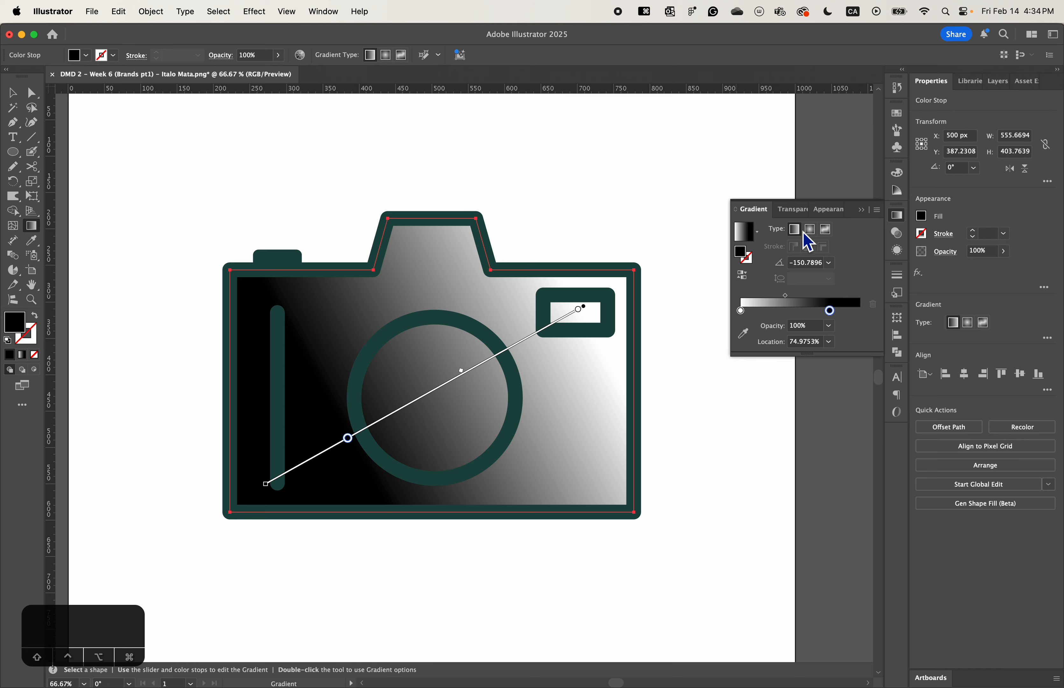
click(811, 231)
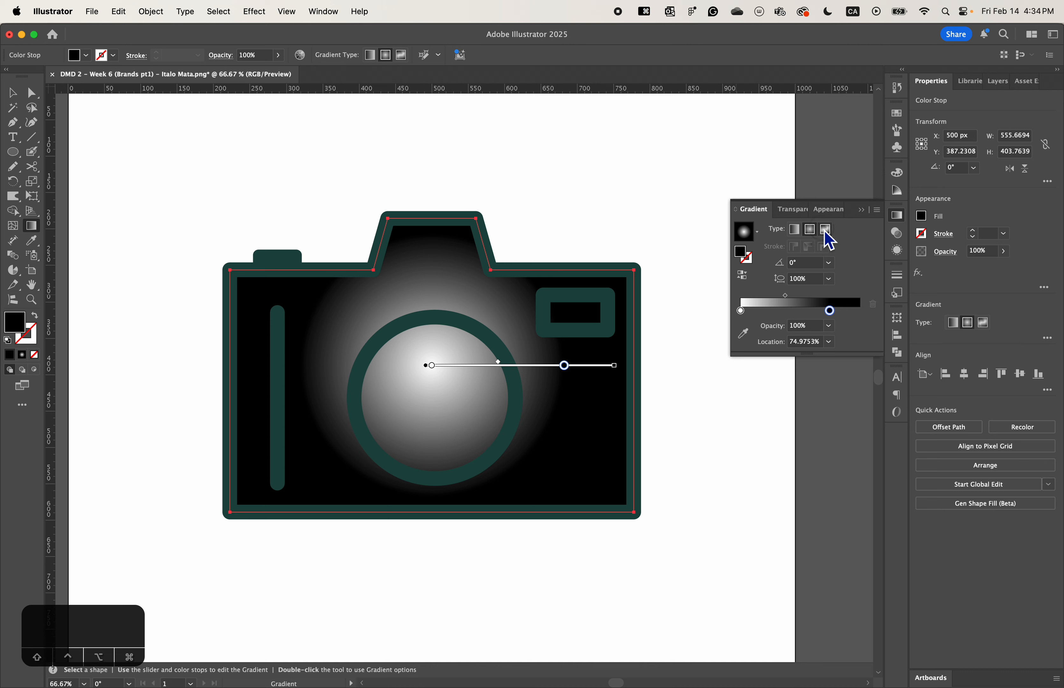
click(826, 235)
drag(608, 269, 576, 339)
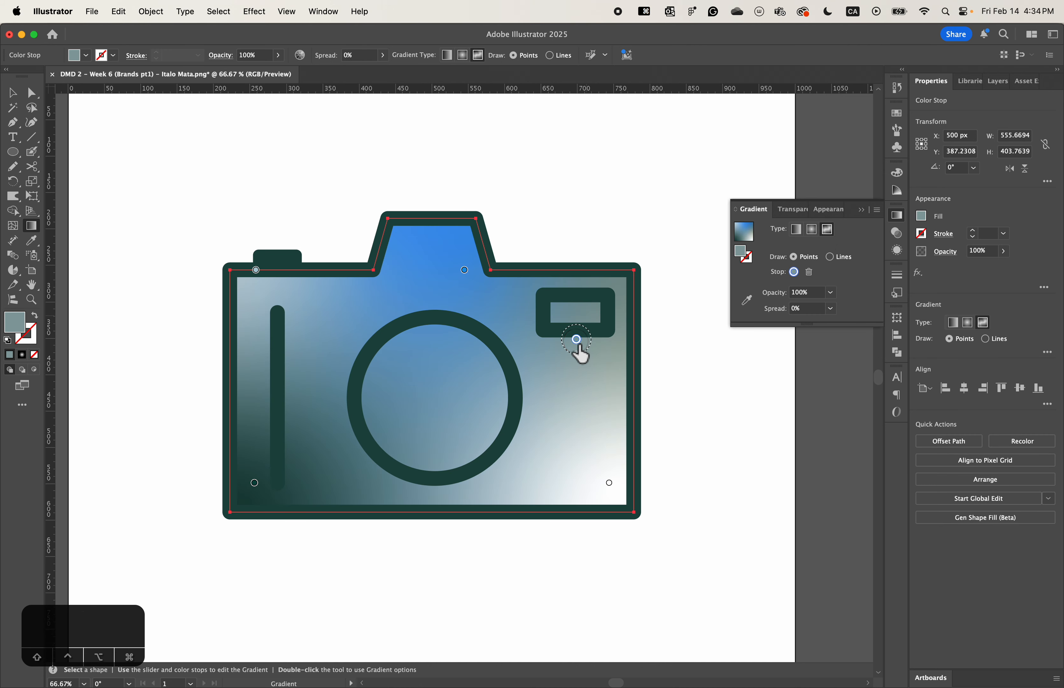
drag(465, 270, 399, 330)
- Add six blue freeform color stops across the camera body, around the grip line, the lens circle and the lower-right area
click(289, 348)
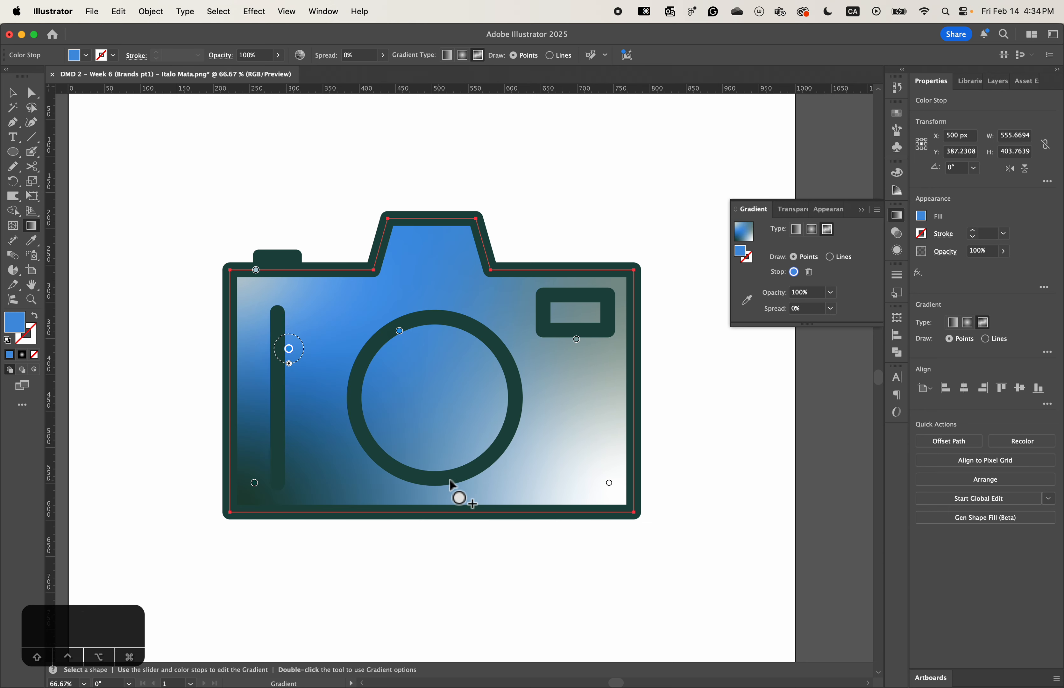
click(454, 473)
click(585, 376)
click(280, 418)
click(504, 386)
click(419, 376)
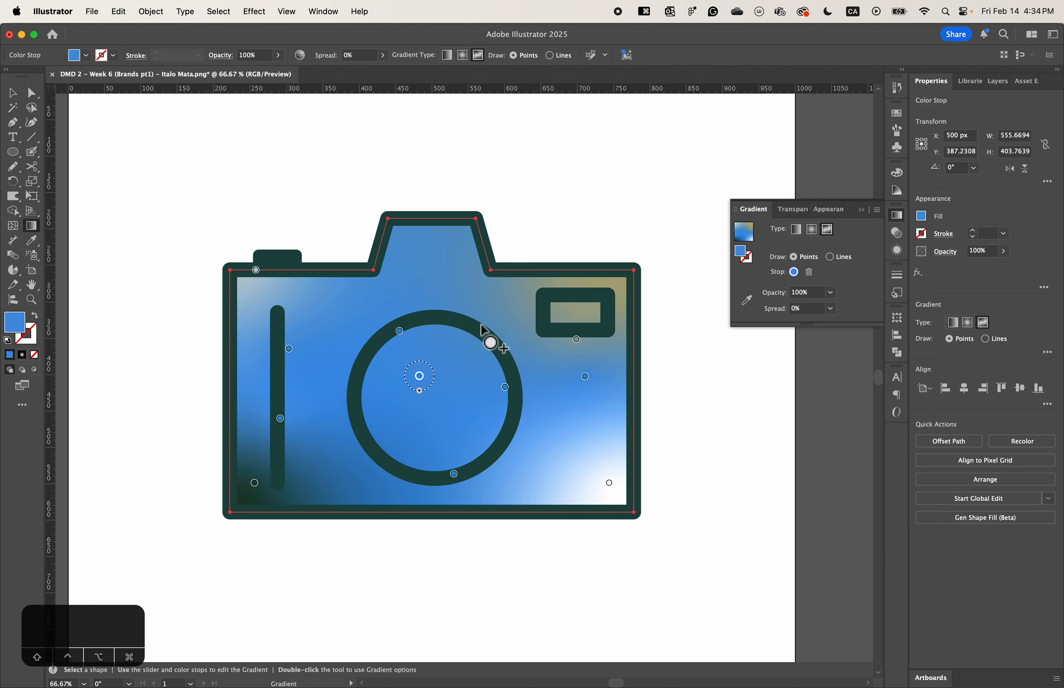
- Add two more color stops above the lens and in the viewfinder hump, and delete both
click(482, 297)
click(436, 254)
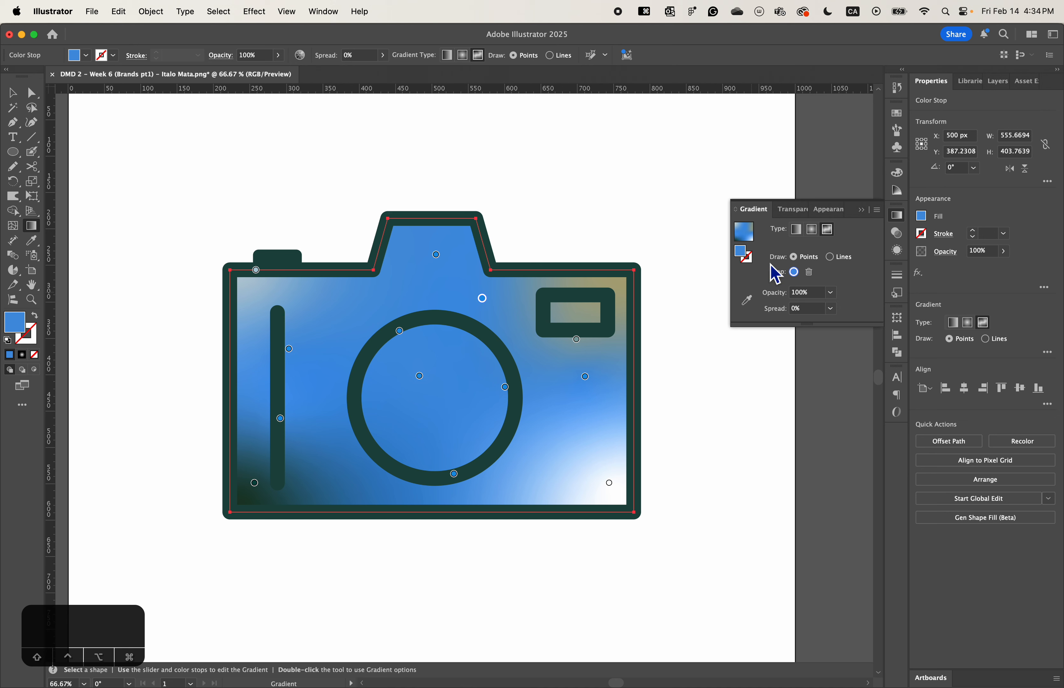
click(809, 272)
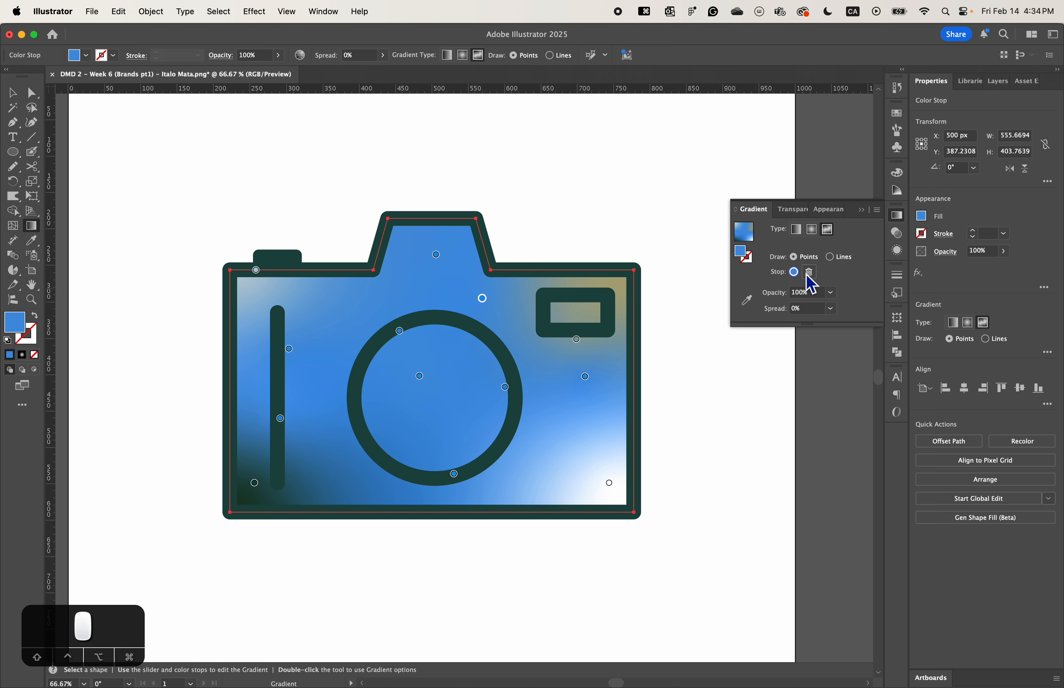
click(435, 254)
click(808, 272)
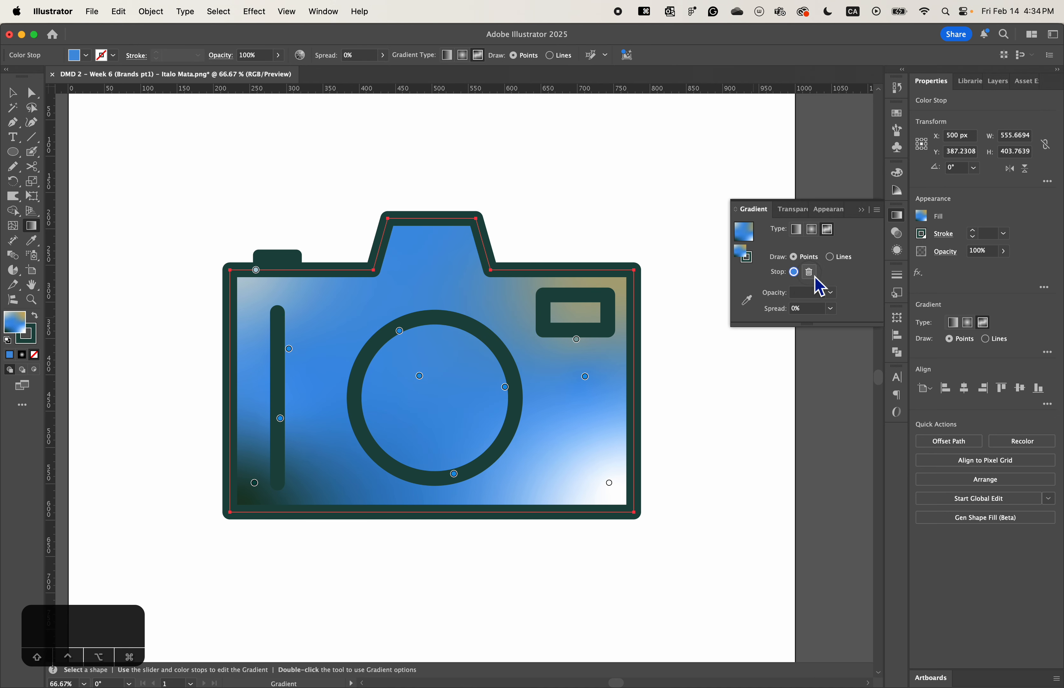
- Change the body's fill to a Radial gradient and draw it from the small rectangle to the grip line's lower end
click(811, 229)
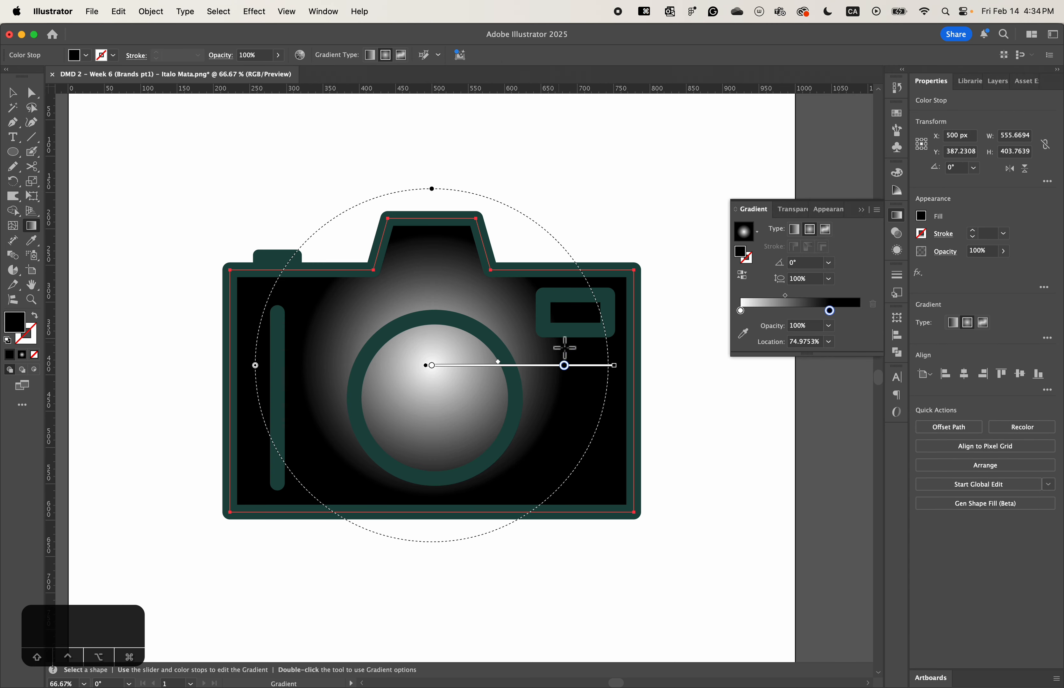
drag(577, 311, 297, 506)
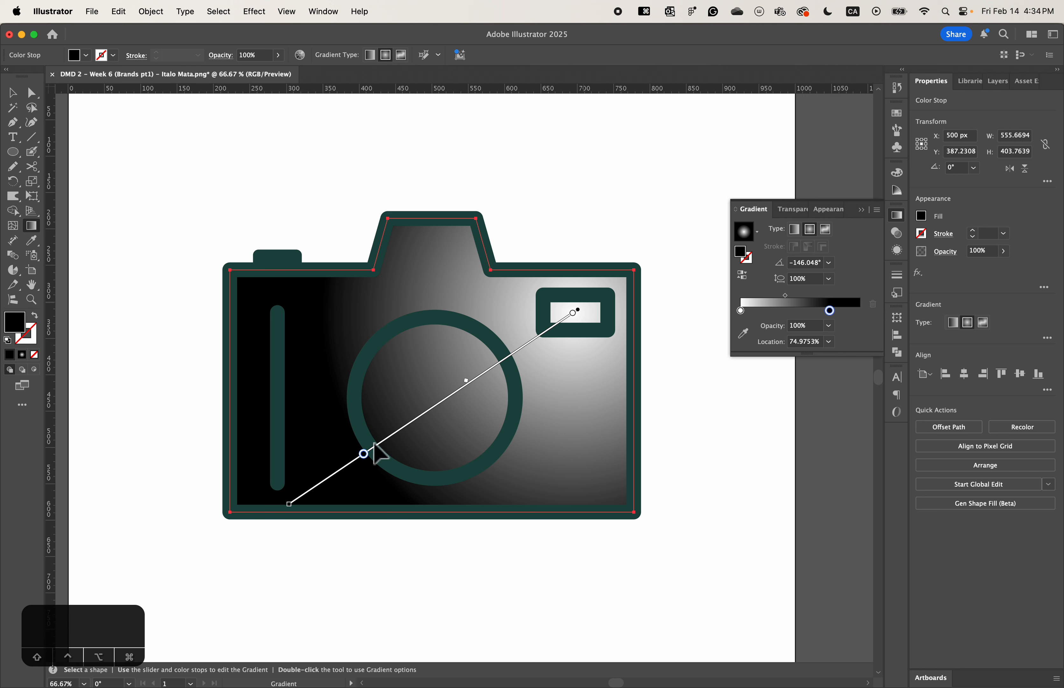
double_click(831, 312)
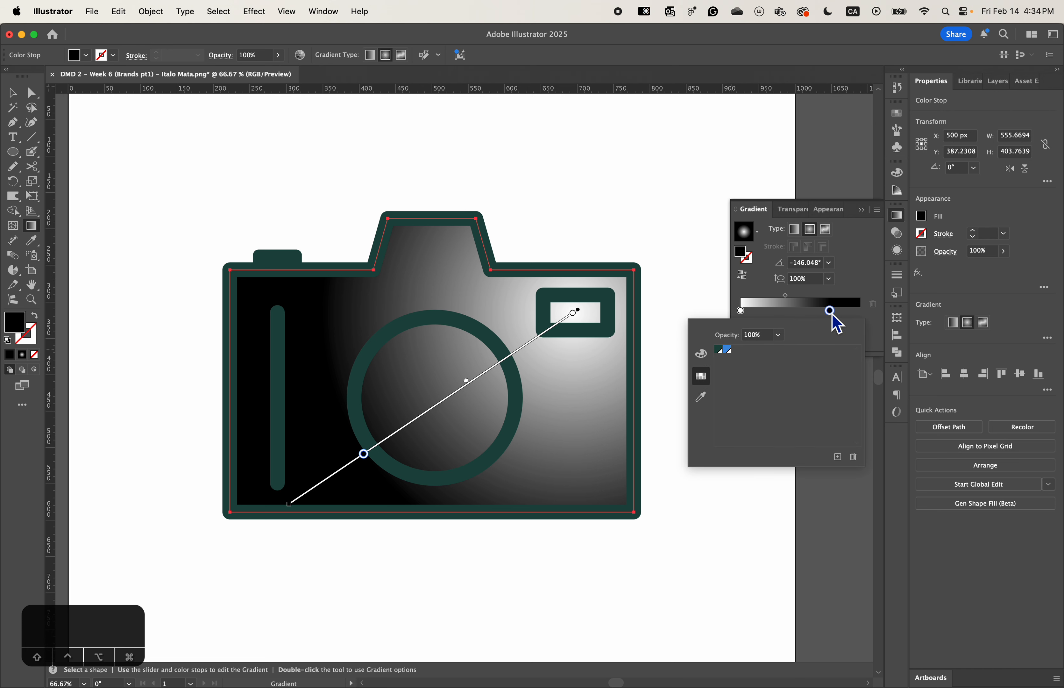
click(831, 312)
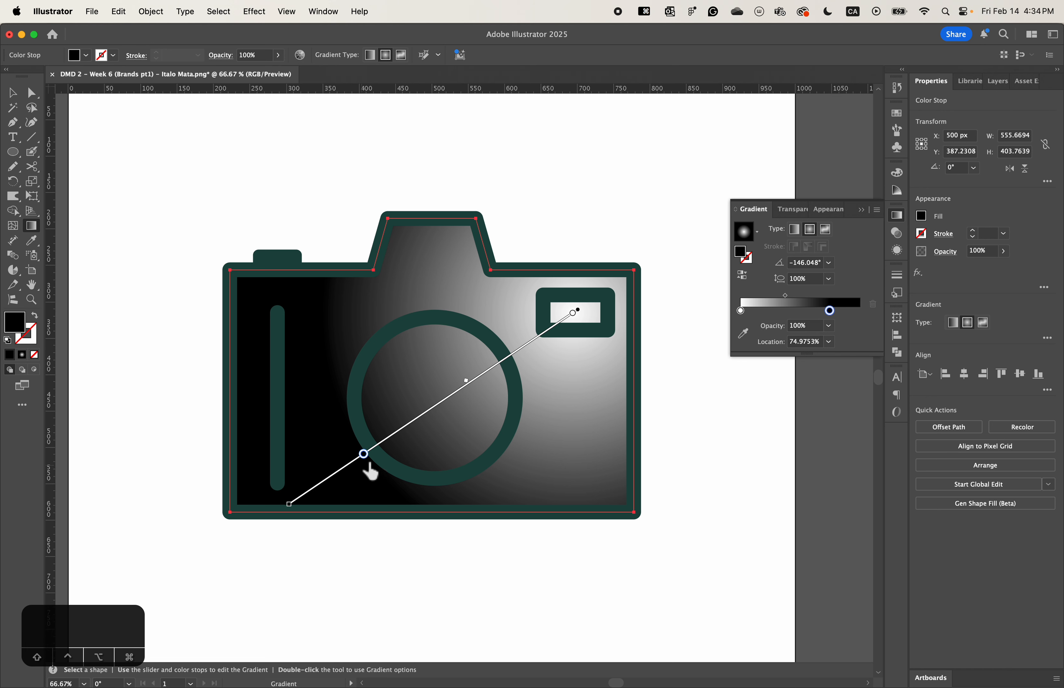
- Move the body gradient's black stop to about 87% and white stop to about 19%, and shift their midpoint slightly toward white
mouse_move(370, 469)
mouse_down()
mouse_move(458, 405)
mouse_move(347, 492)
mouse_move(425, 432)
mouse_move(321, 490)
mouse_move(370, 466)
mouse_move(338, 490)
mouse_up()
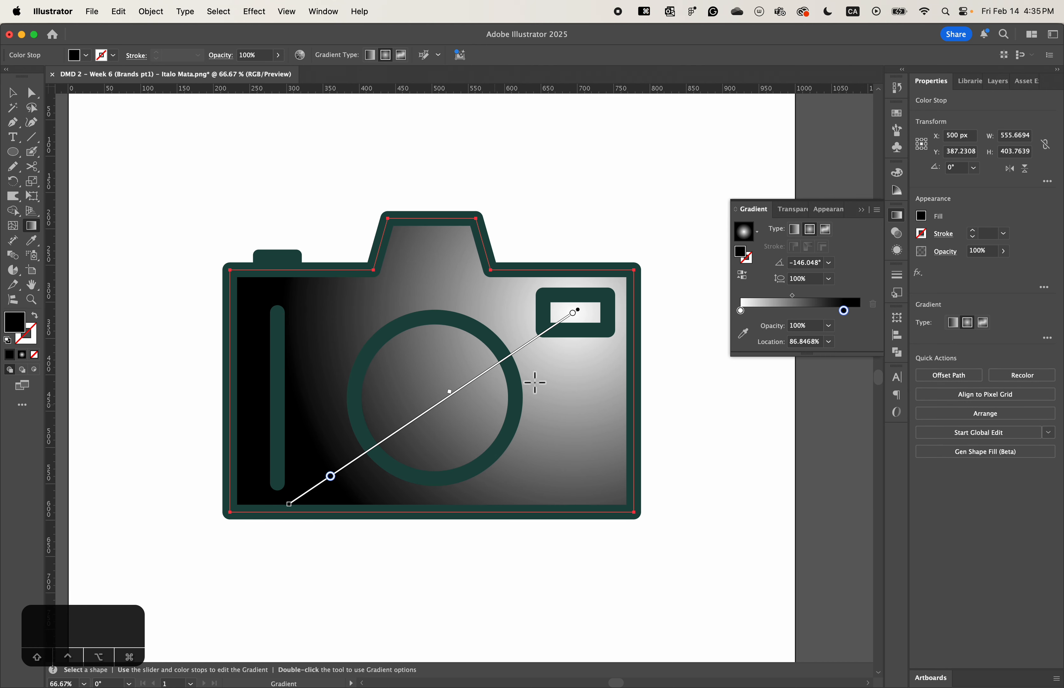
drag(581, 324, 532, 362)
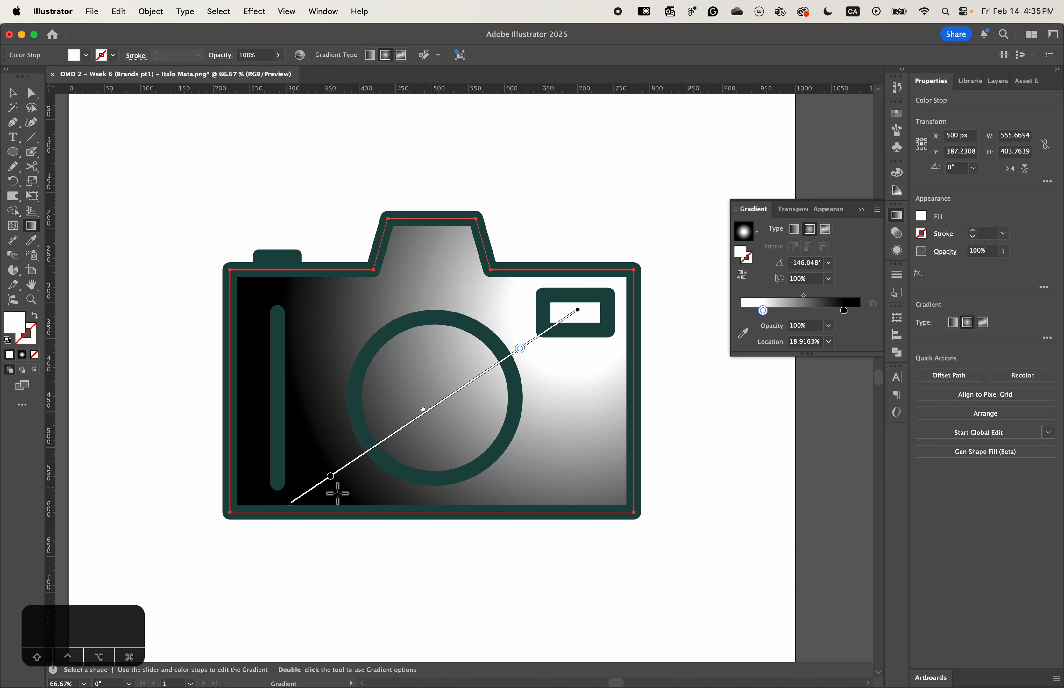
mouse_move(428, 416)
mouse_down()
mouse_move(468, 387)
mouse_move(356, 461)
mouse_move(435, 402)
mouse_move(417, 415)
mouse_move(501, 373)
mouse_move(366, 474)
mouse_move(448, 422)
mouse_up()
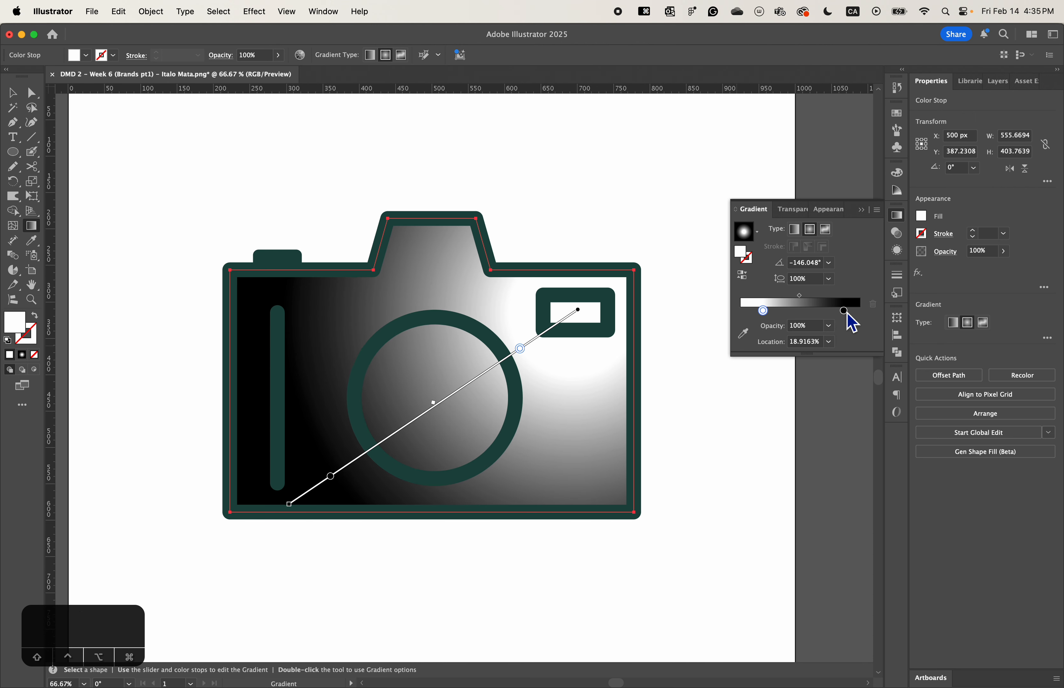
double_click(520, 348)
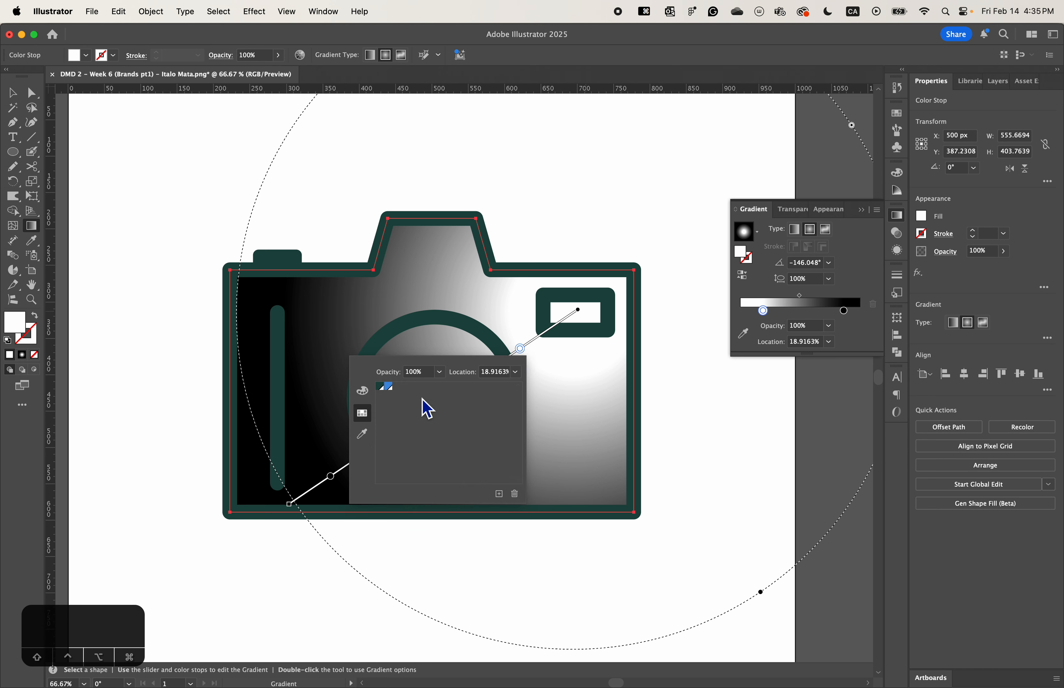
click(362, 391)
click(363, 414)
click(365, 415)
click(362, 390)
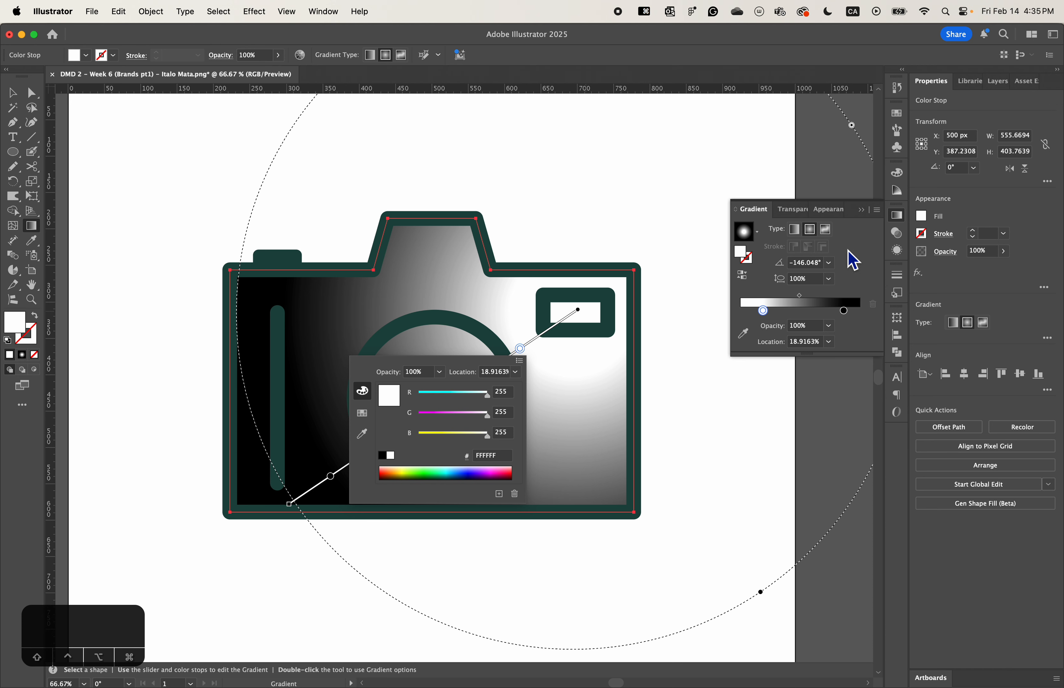
click(843, 314)
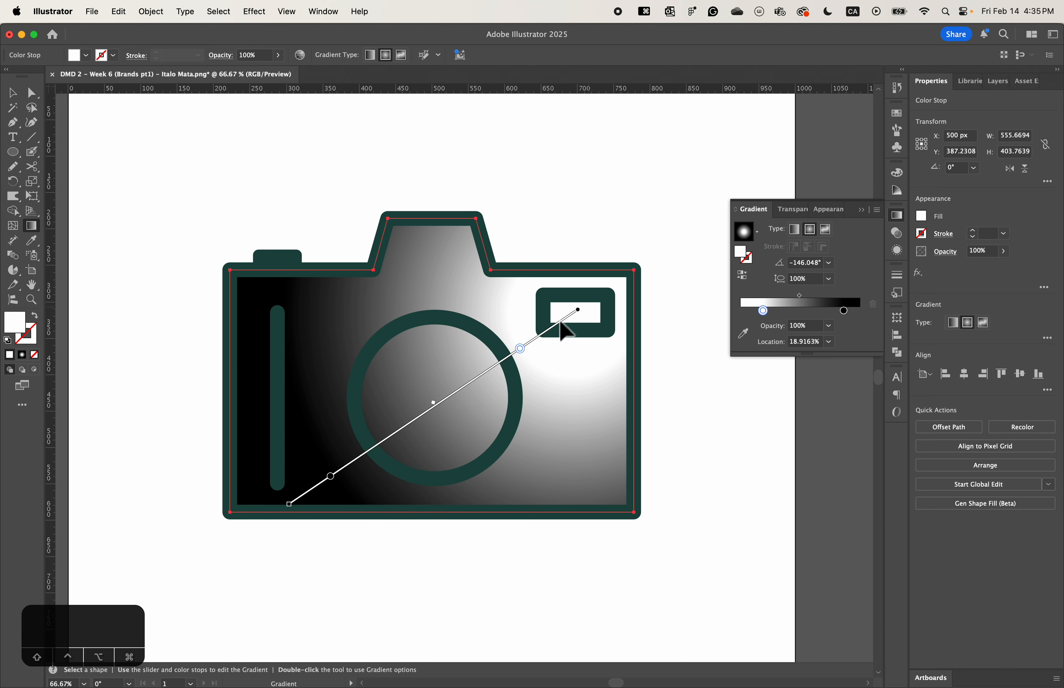
- Recolor the body gradient's black stop with the dark green swatch
double_click(844, 310)
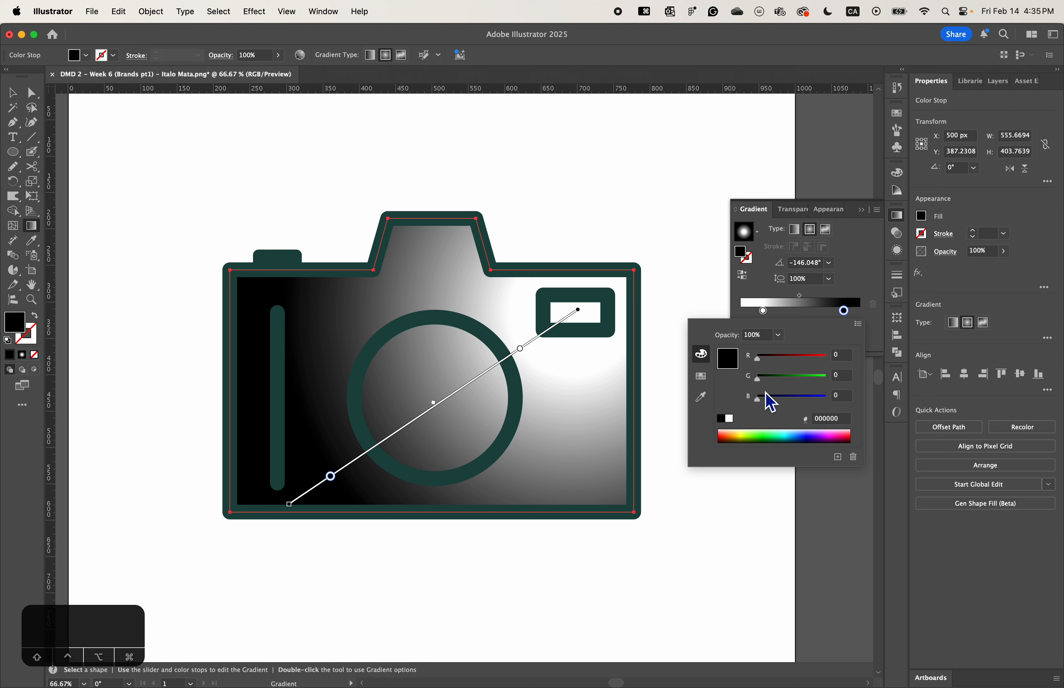
click(700, 376)
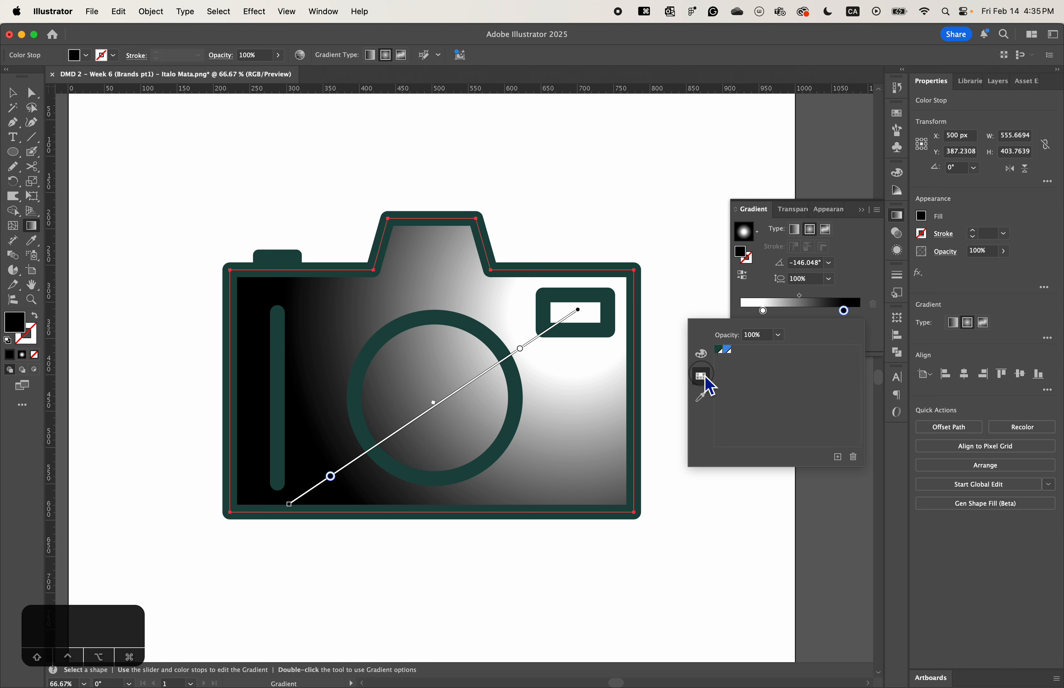
click(724, 351)
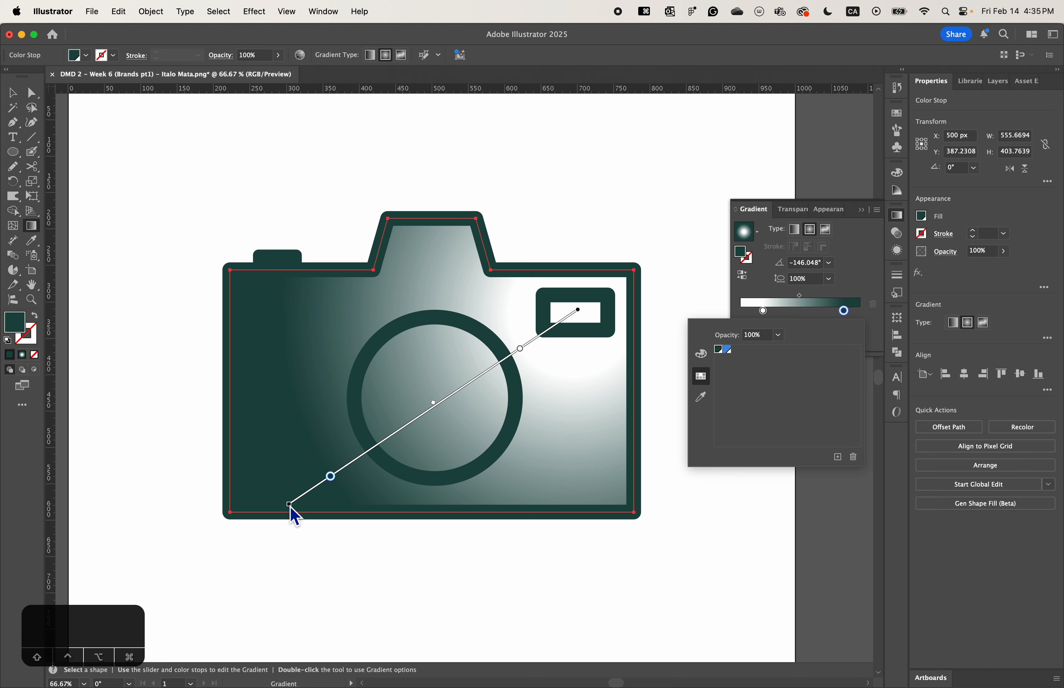
- Extend the body's radial gradient beyond the camera's lower-left corner and set its dark green stop at about 81%
drag(290, 504, 170, 571)
mouse_move(237, 554)
mouse_down()
mouse_move(397, 491)
mouse_move(247, 535)
mouse_move(268, 525)
mouse_up()
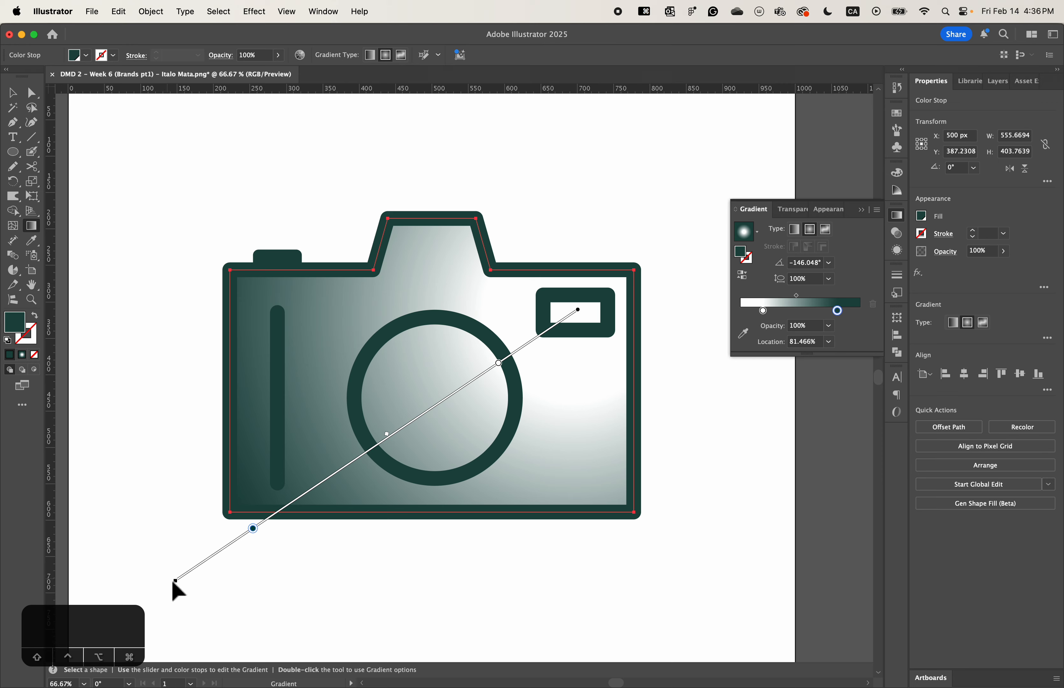
mouse_move(175, 580)
mouse_down()
mouse_move(190, 570)
mouse_move(165, 587)
mouse_up()
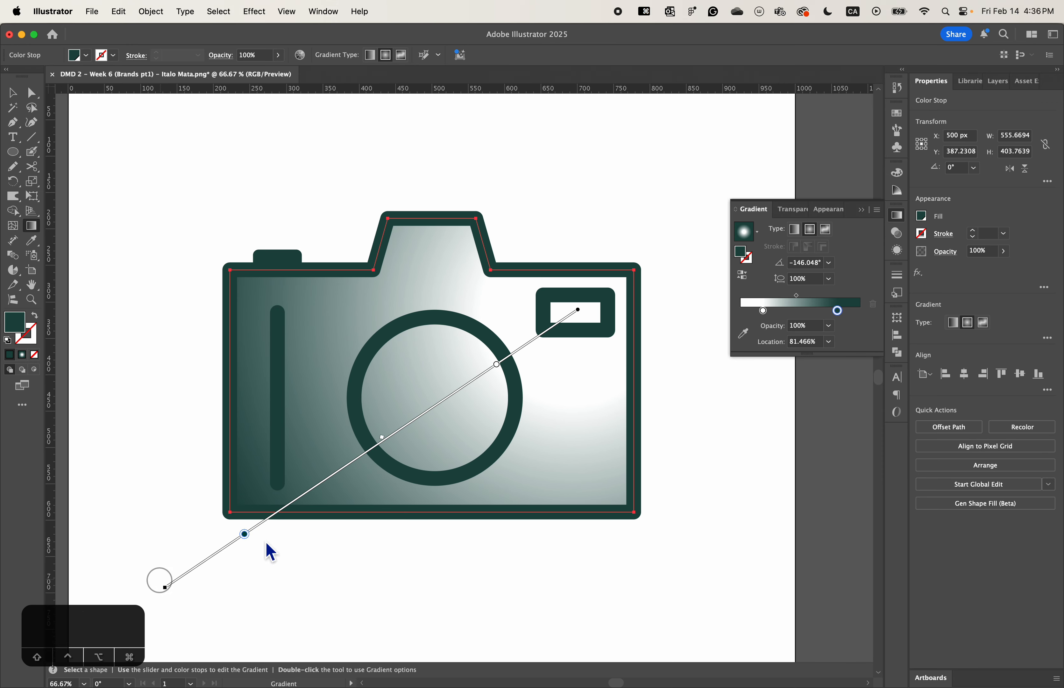
- Move the body gradient's white stop to 0%, its midpoint toward green and its green stop to about 89%, and deselect the body
drag(498, 365, 580, 314)
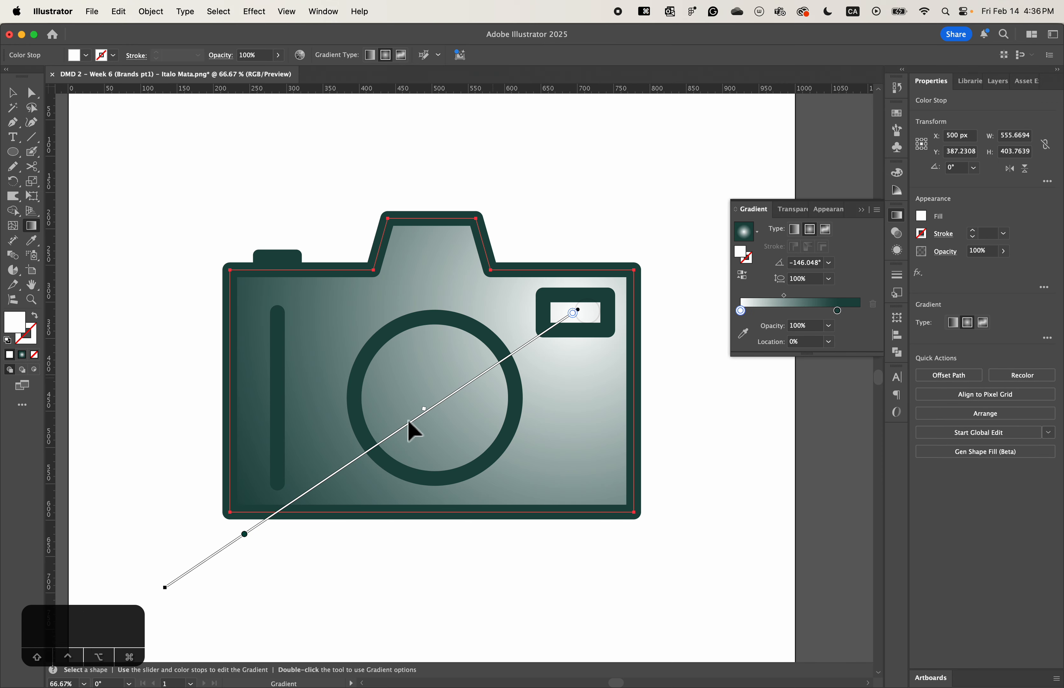
drag(425, 412, 388, 431)
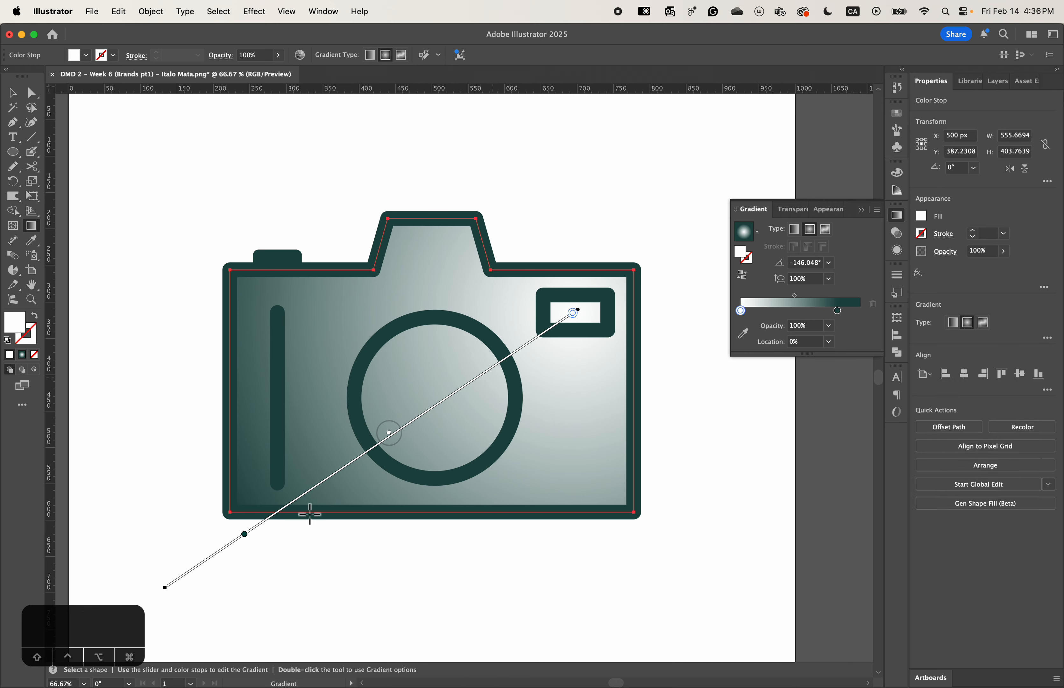
click(244, 535)
drag(244, 535, 212, 555)
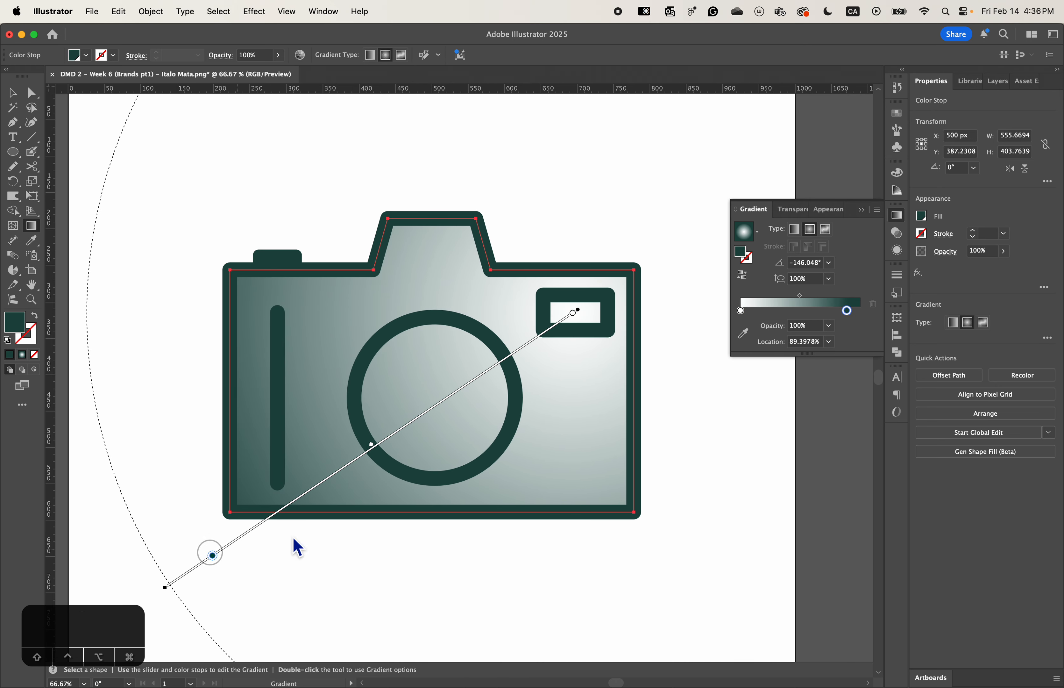
click(863, 209)
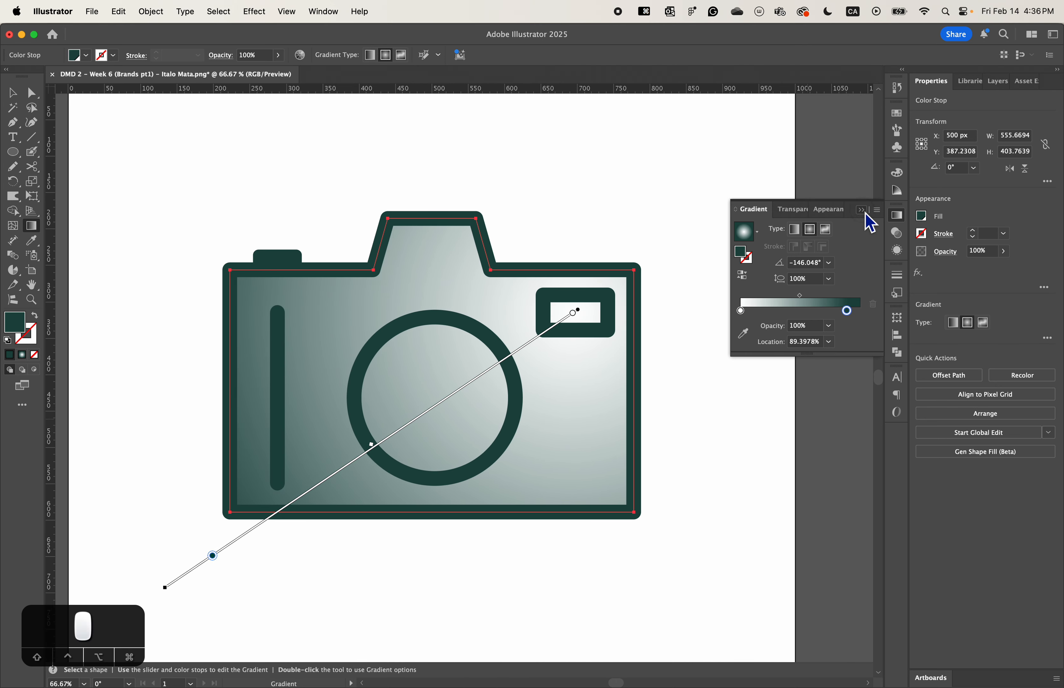
click(13, 97)
click(680, 224)
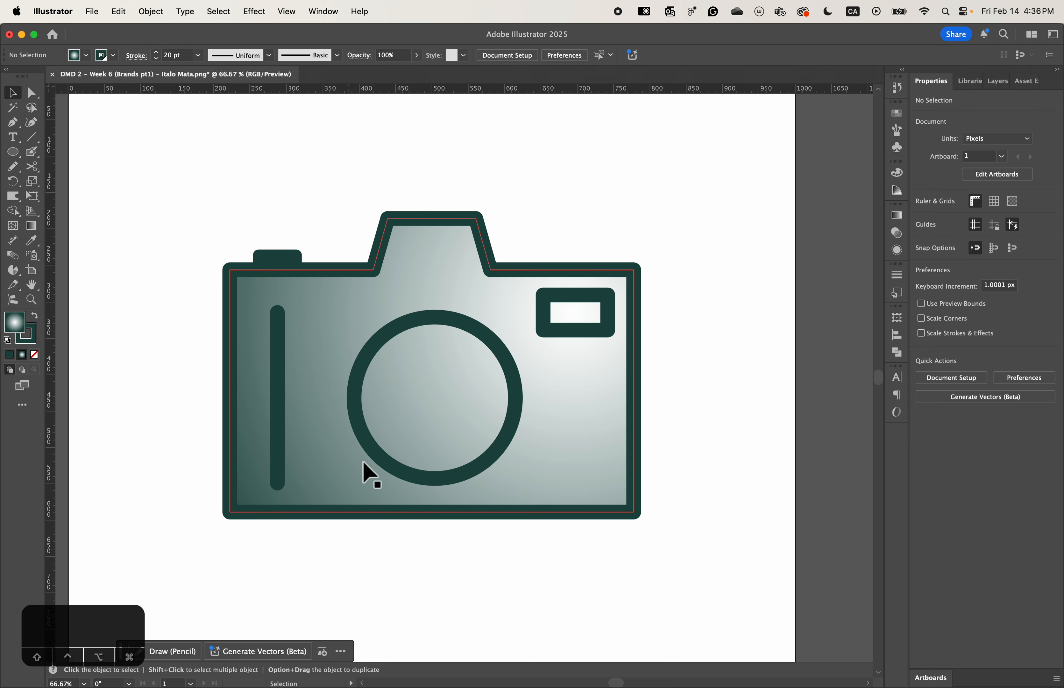
- Fill the lens circle with the radial gradient and recolor its dark green stop with the blue swatch
click(399, 342)
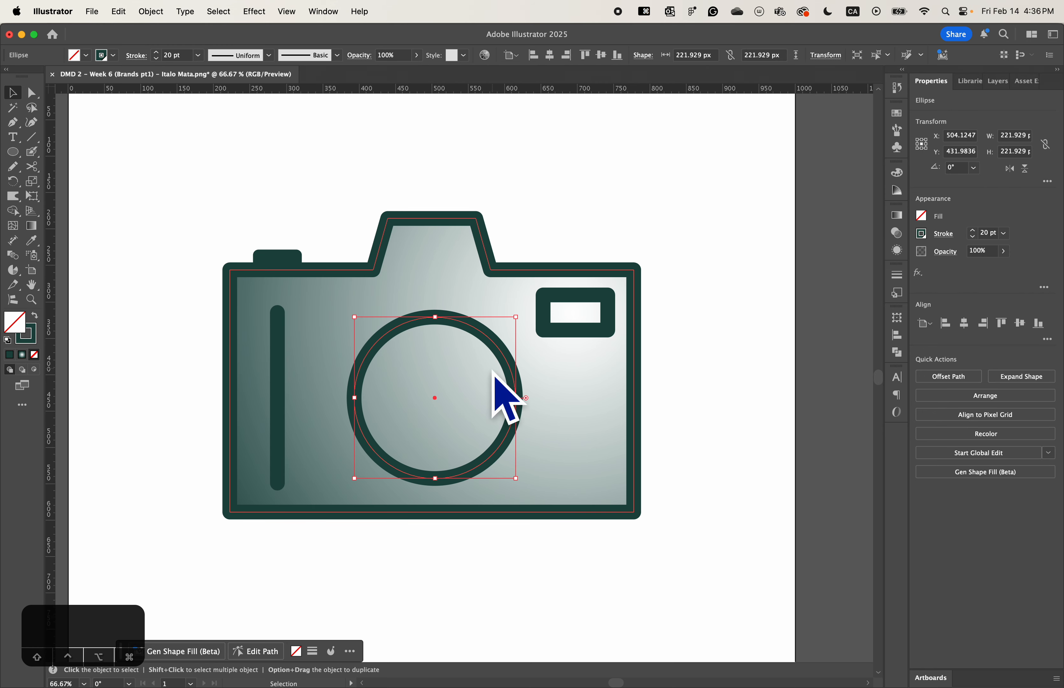
click(33, 226)
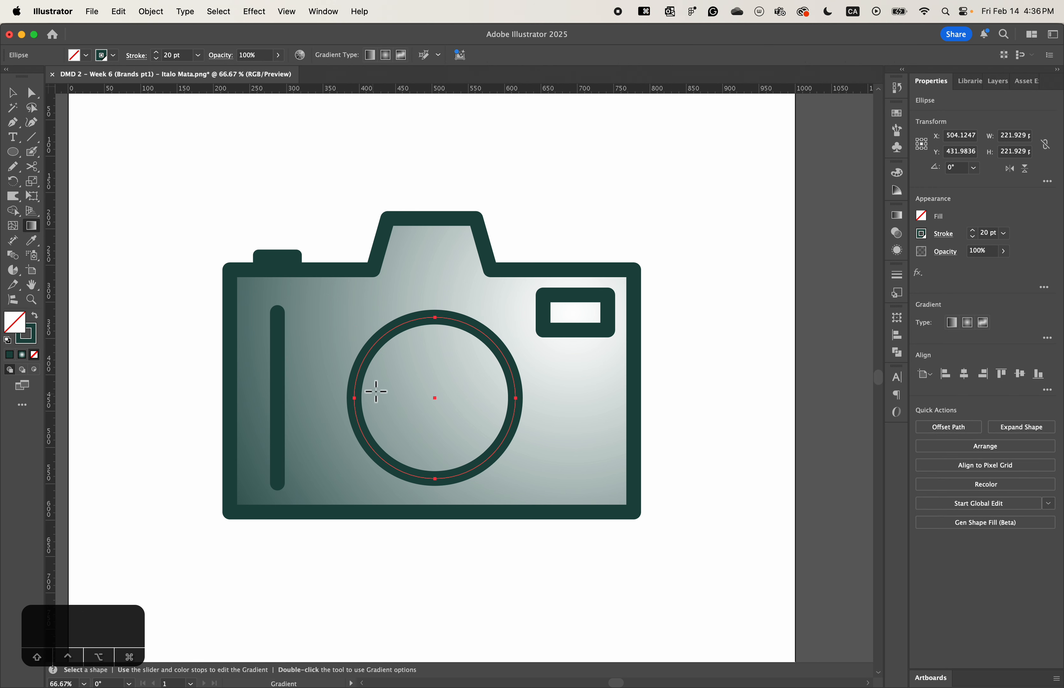
click(426, 325)
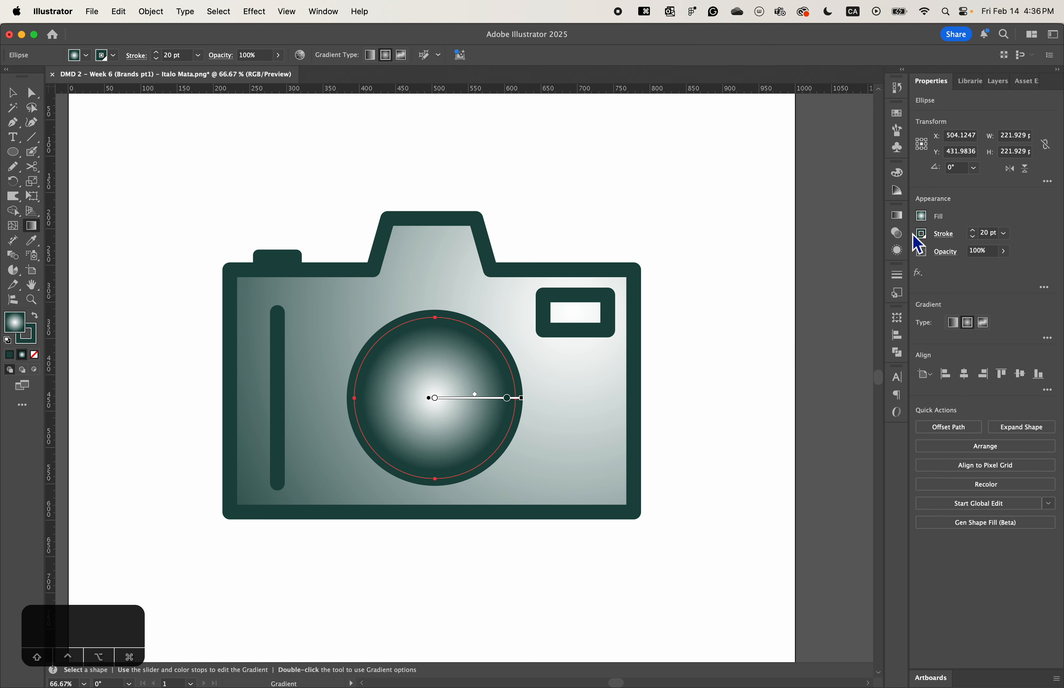
click(897, 215)
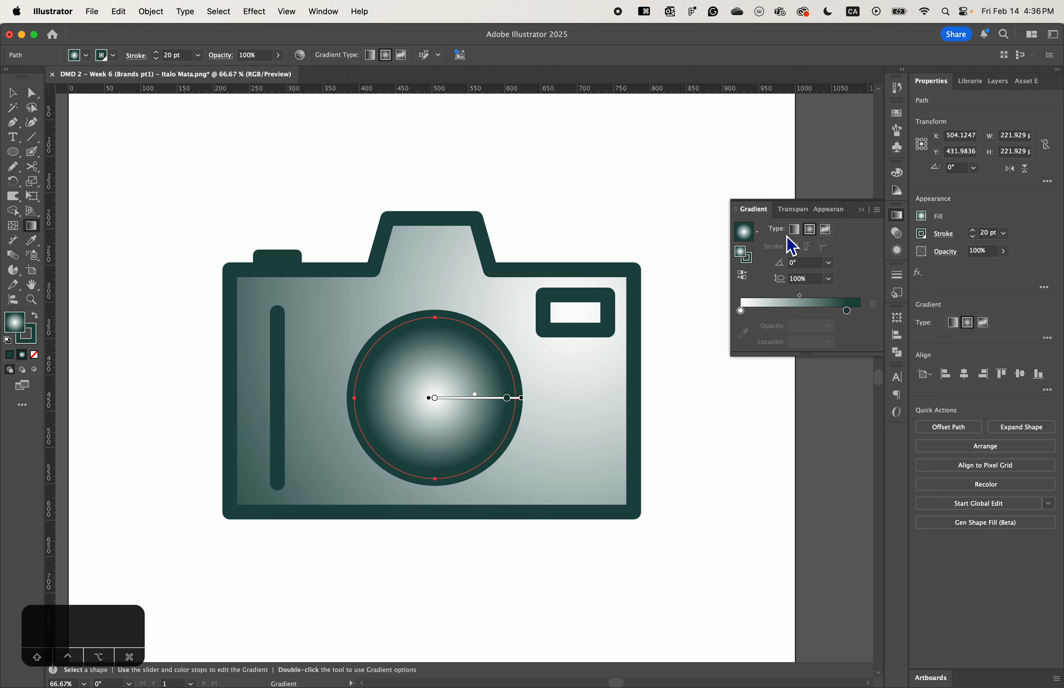
double_click(847, 311)
click(727, 349)
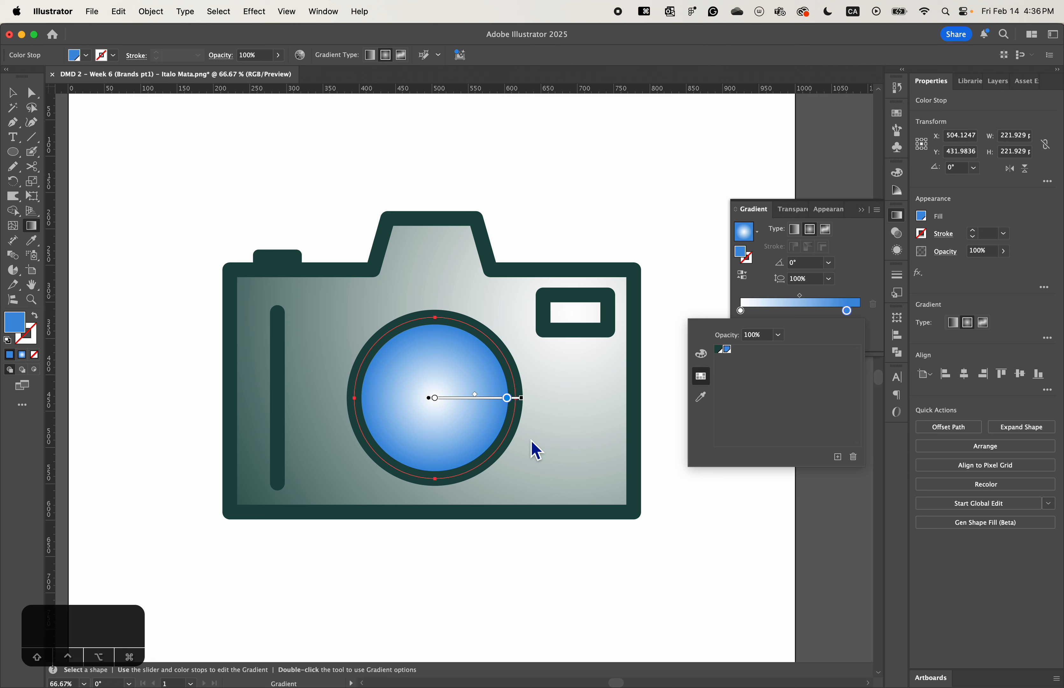
- Switch to Adobe Color in Chrome and review the color harmony rules and the palette's five swatches
key(super+Tab)
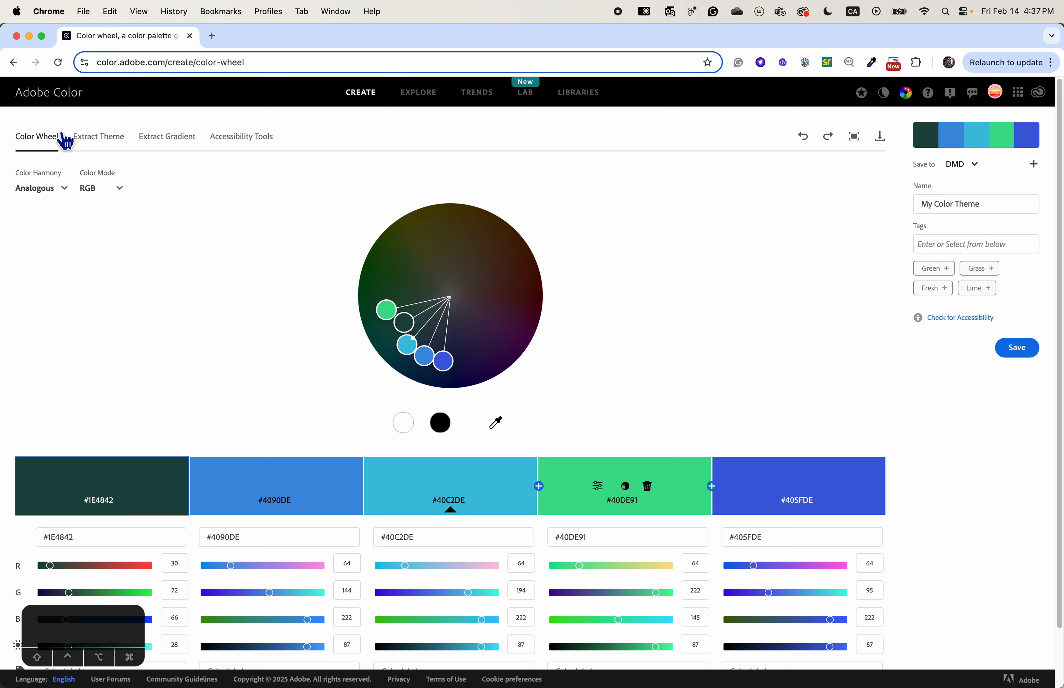
click(63, 190)
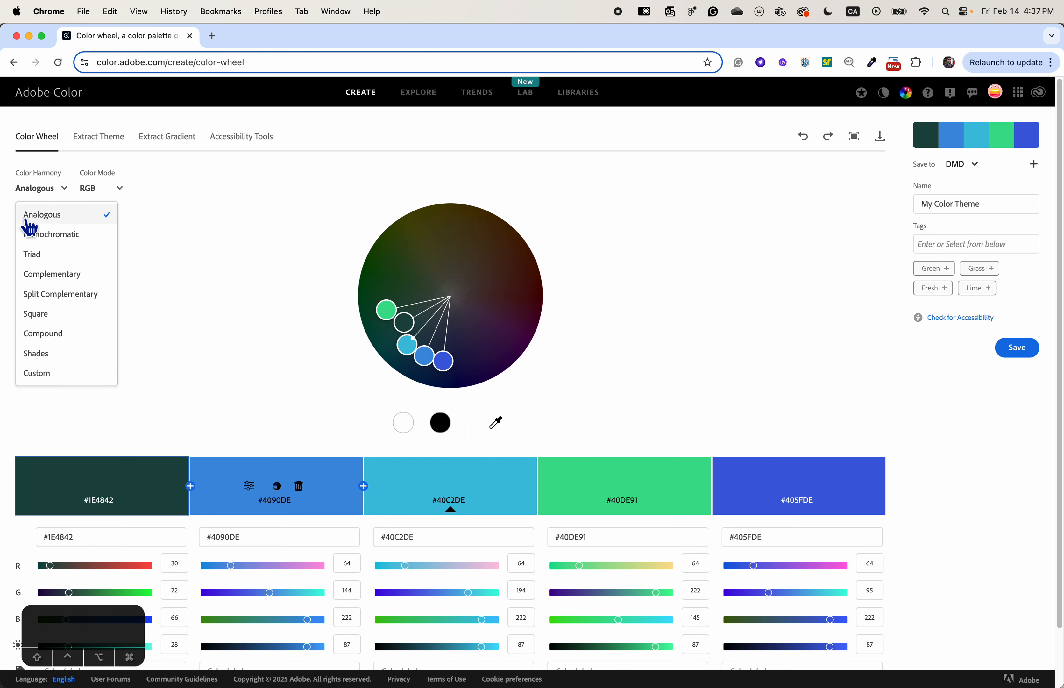
click(170, 228)
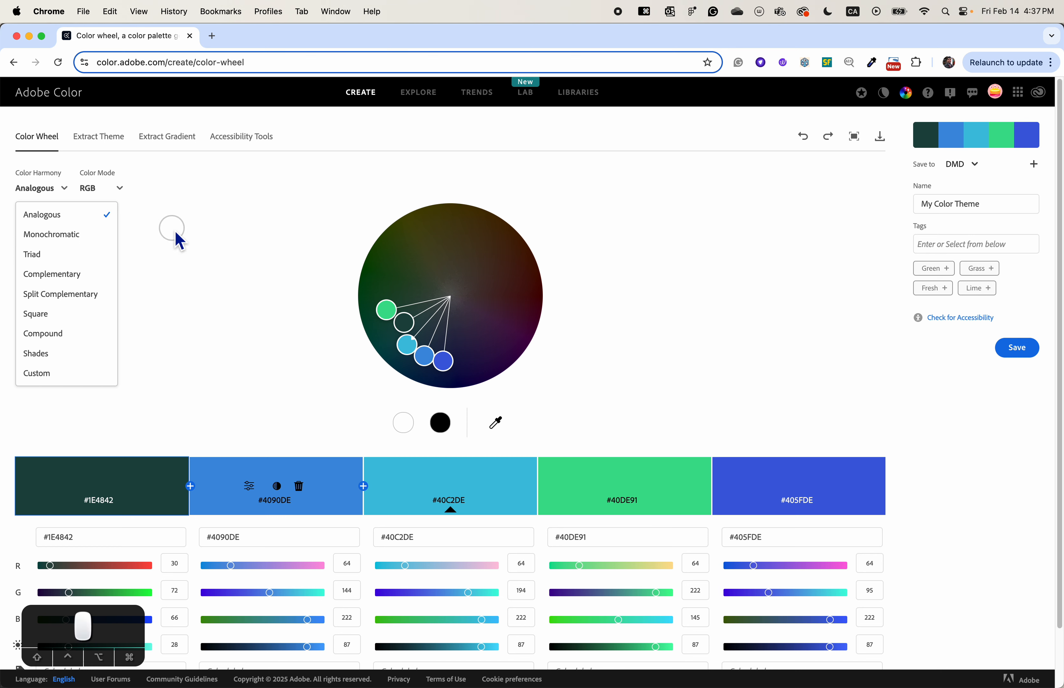
click(46, 196)
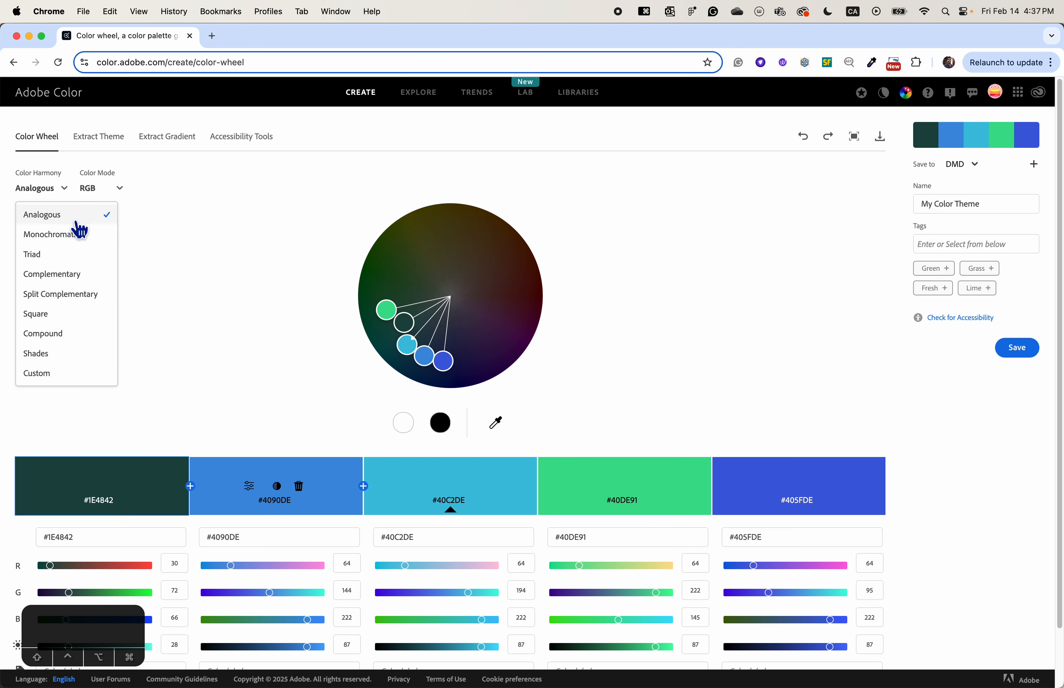
click(197, 238)
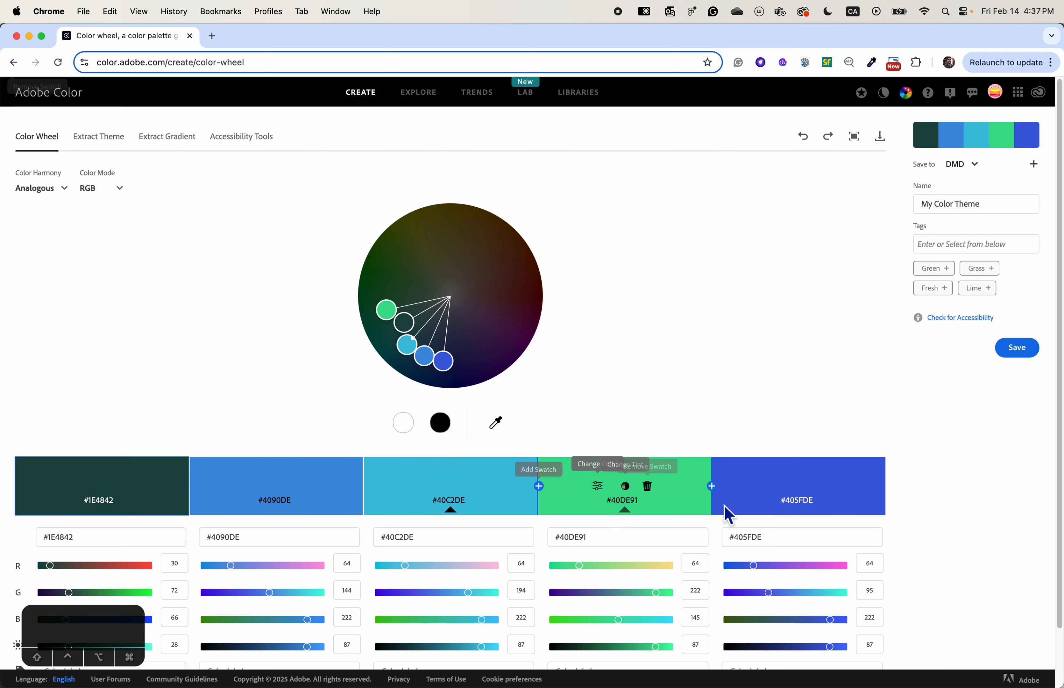
scroll(581, 360, down, 2)
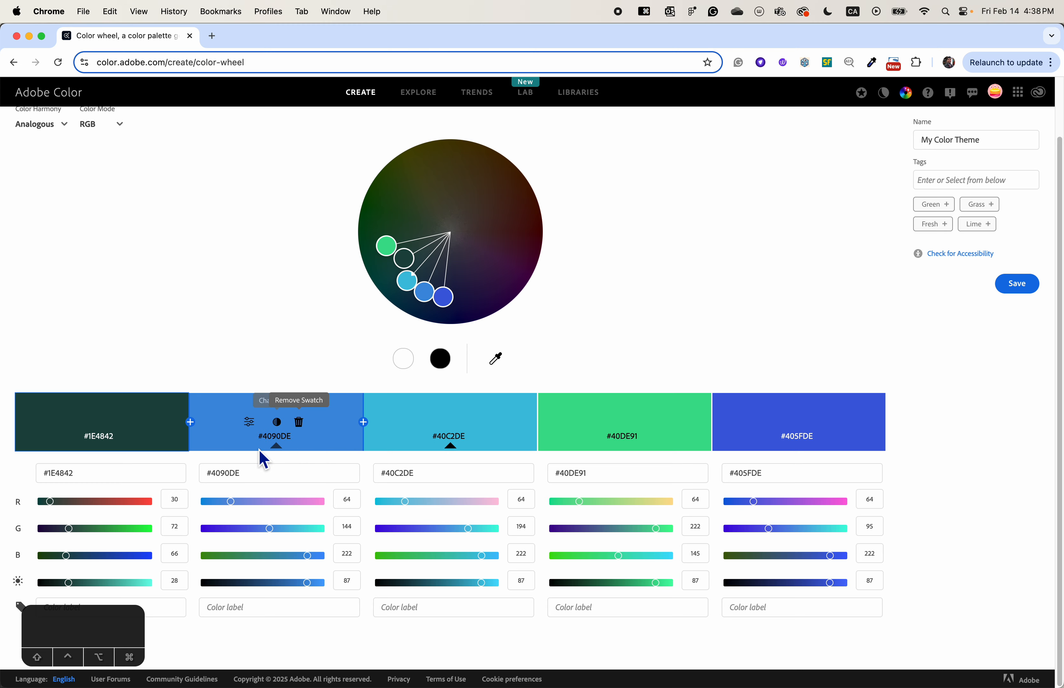
- Return to Illustrator and redraw the lens's radial gradient diagonally, with its white center near the lower-left rim and its end at the upper-right rim
key(super+Tab)
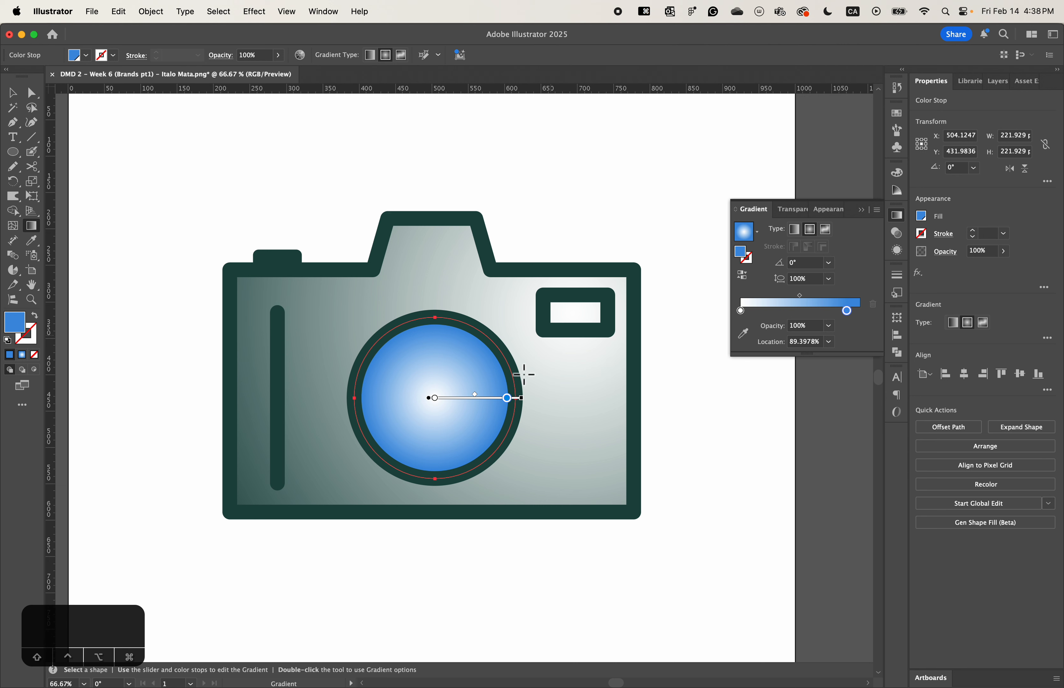
mouse_move(466, 359)
mouse_down()
mouse_move(380, 465)
mouse_move(504, 346)
mouse_up()
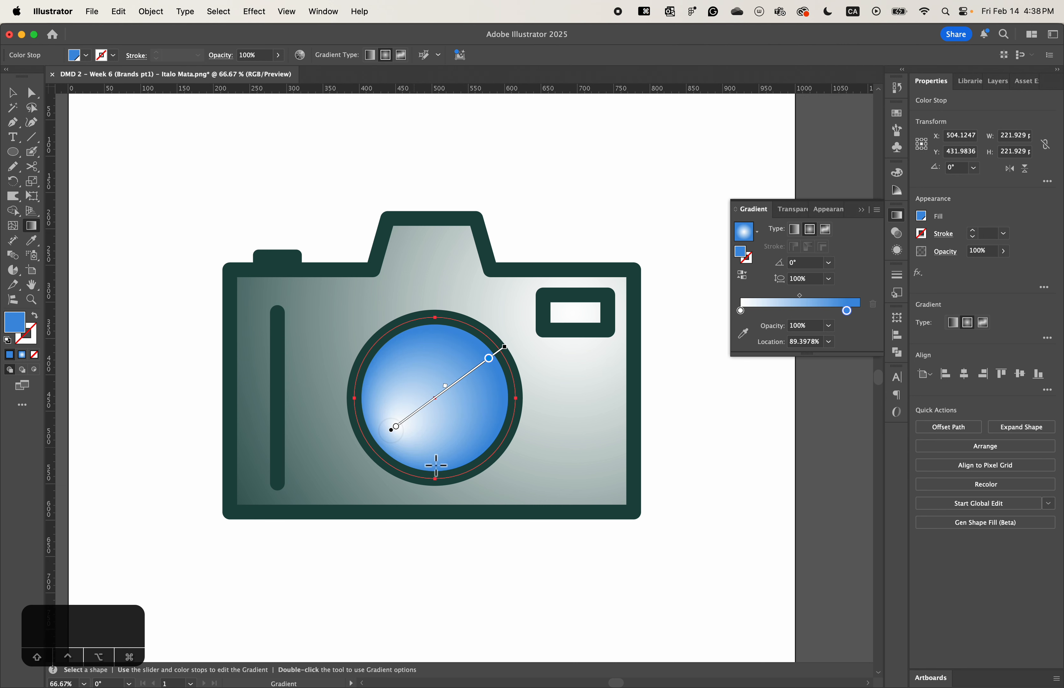
drag(400, 436, 414, 447)
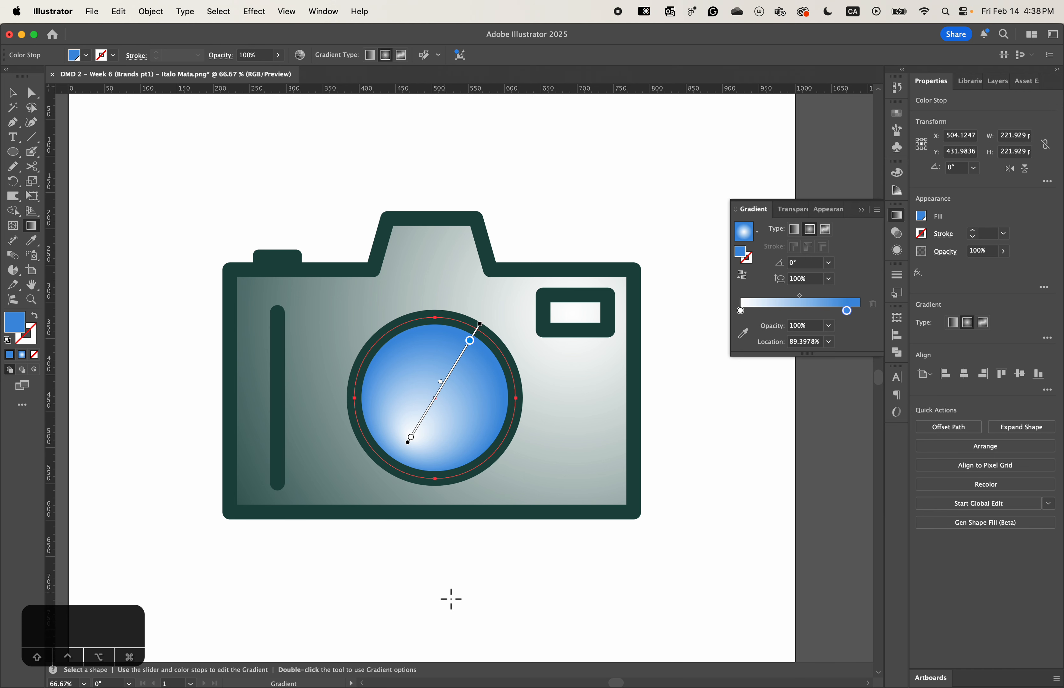
key(super+minus)
key(space)
drag(468, 565, 458, 477)
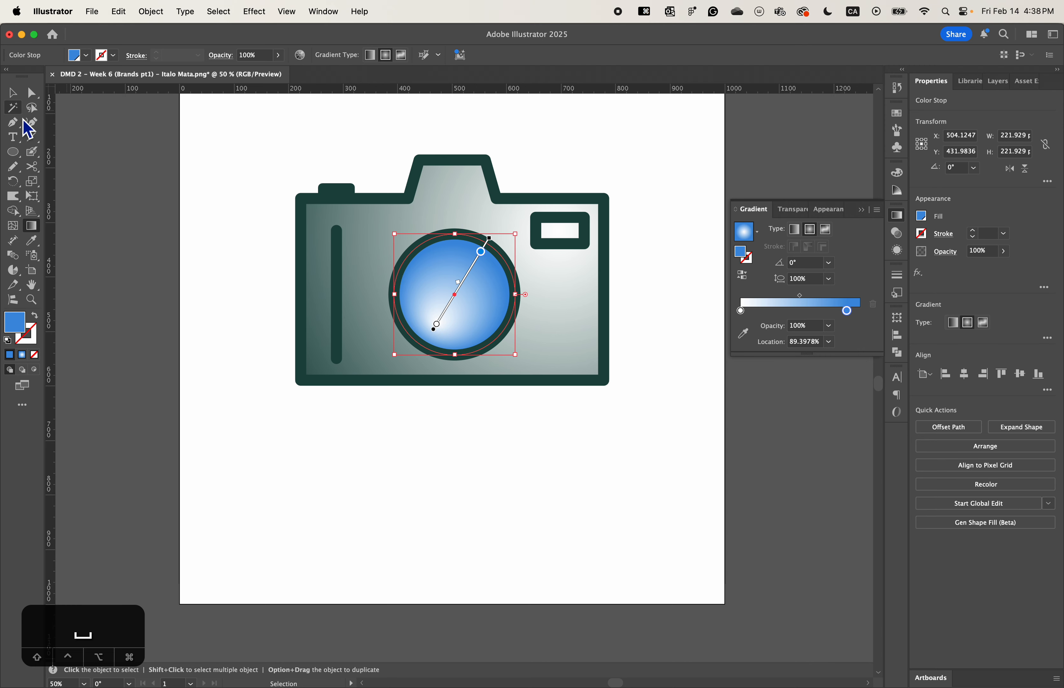
- Add the text "Shutter" as a point type object below the camera
click(15, 139)
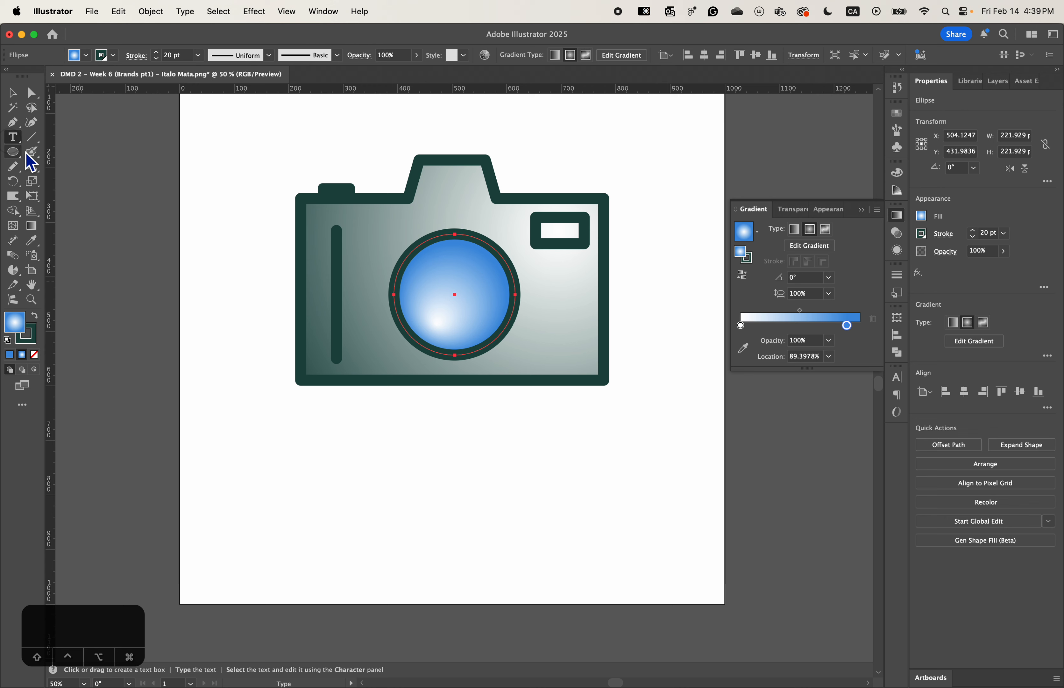
click(304, 467)
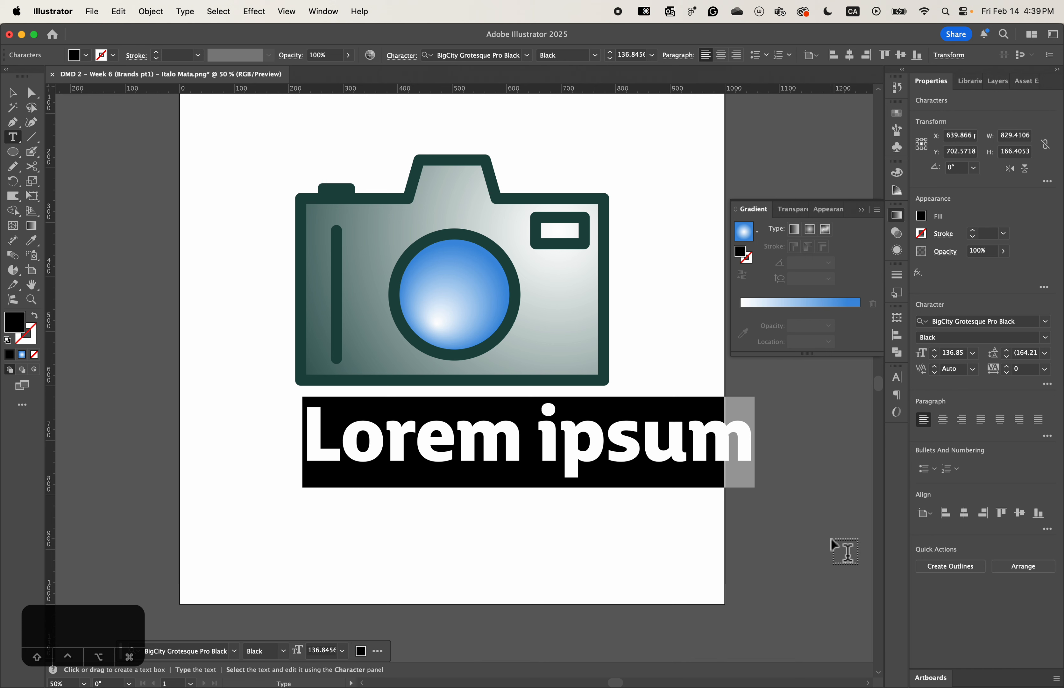
text(S)
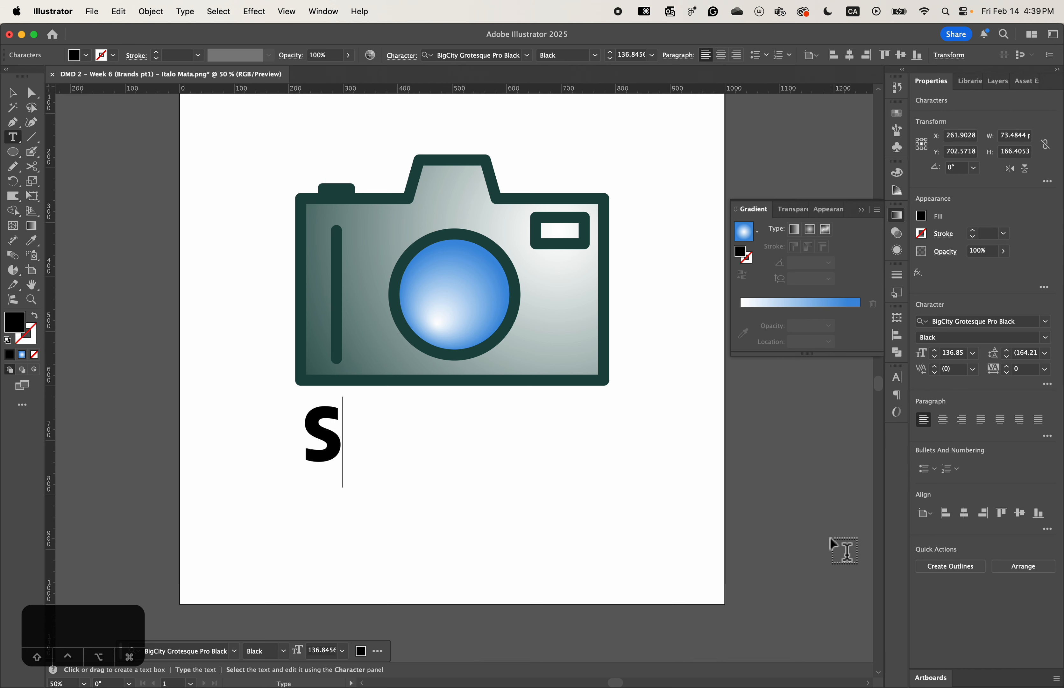
text(hutter)
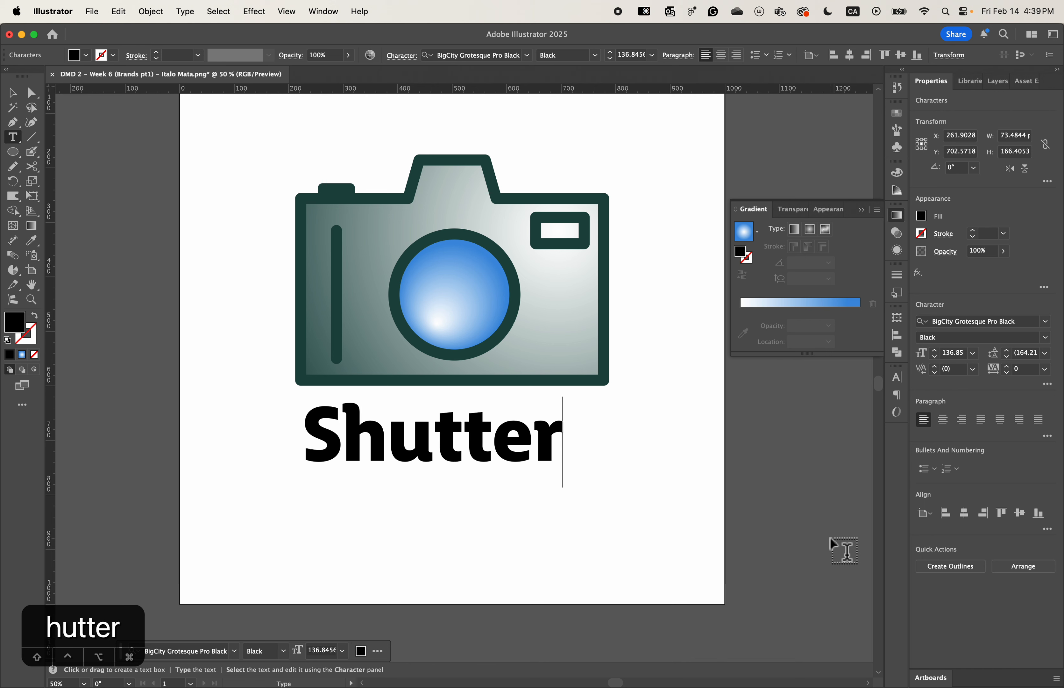
key(super+Return)
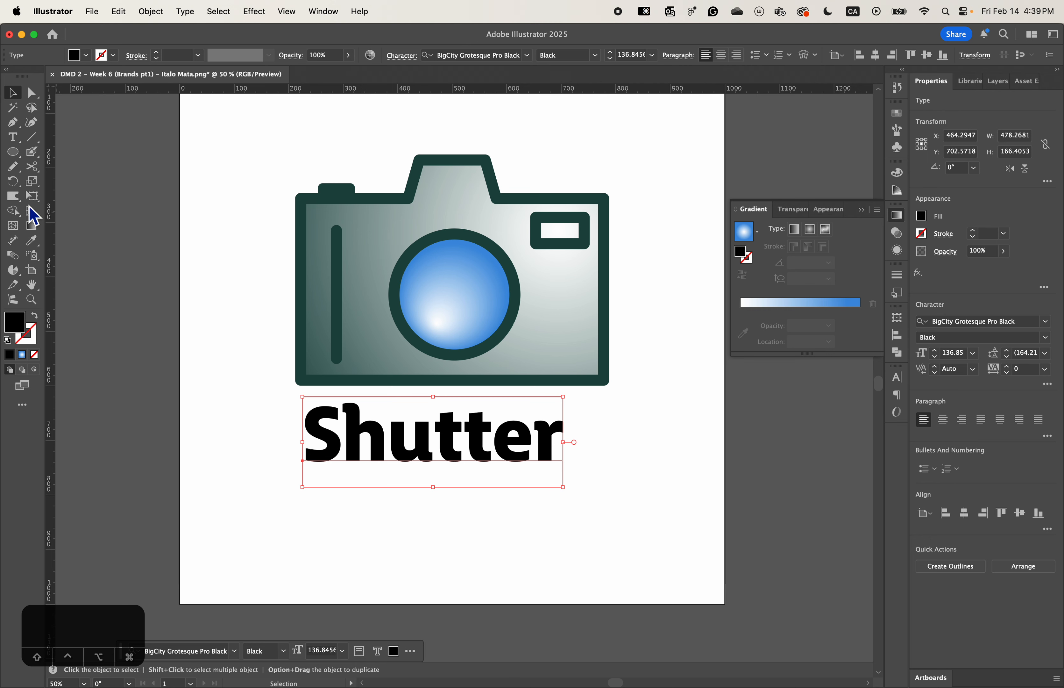
click(13, 137)
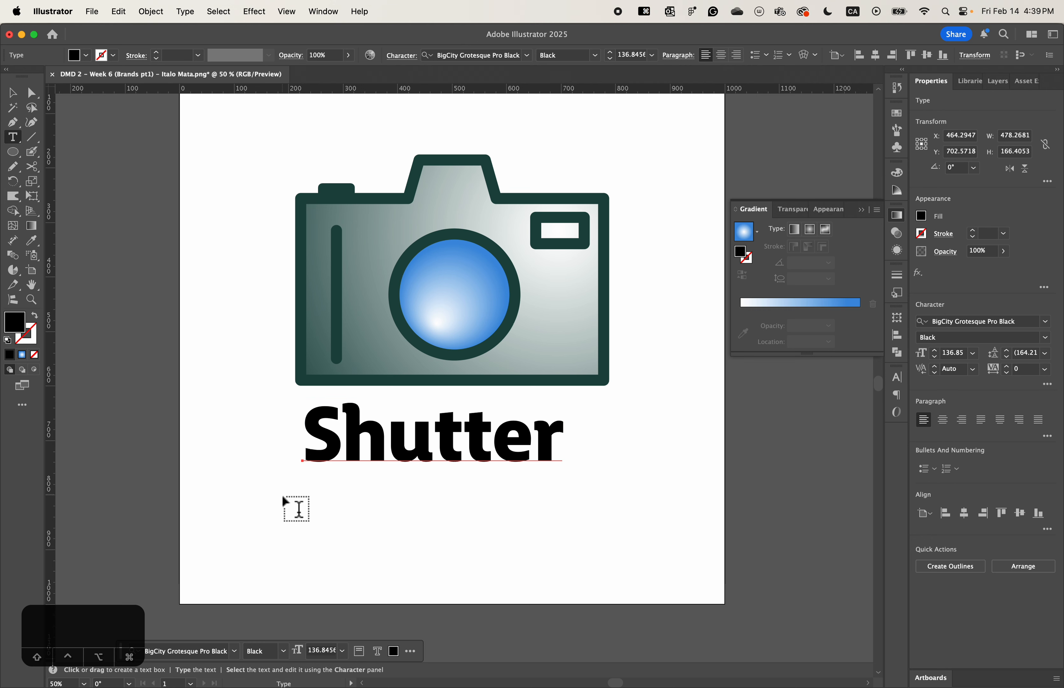
drag(274, 489, 574, 637)
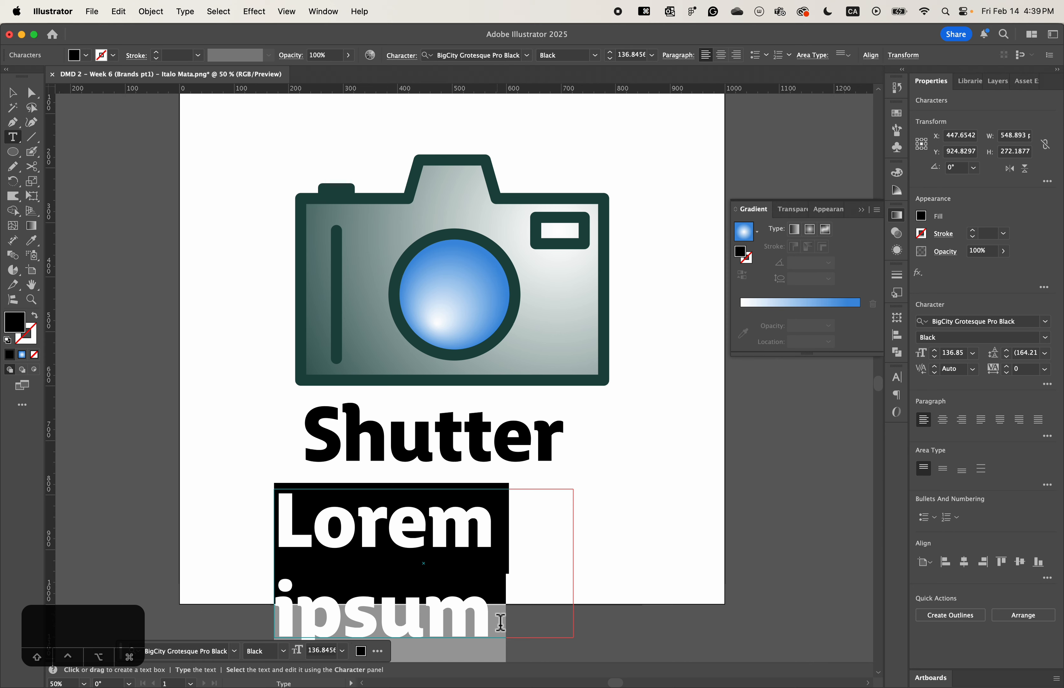
click(12, 93)
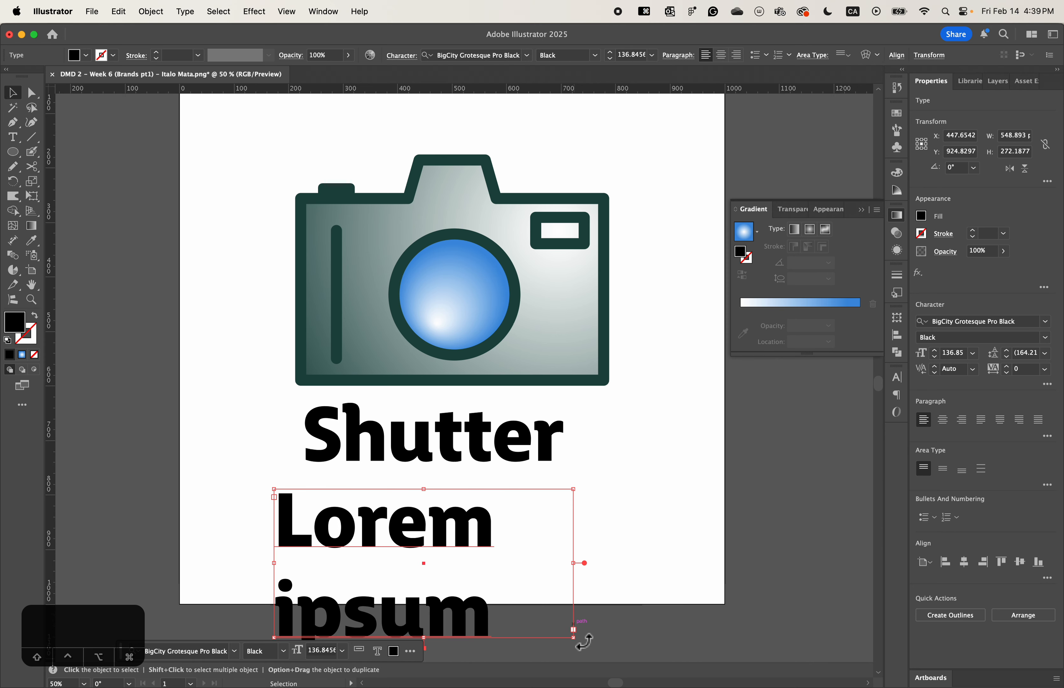
drag(574, 629, 619, 554)
key(super+z)
- Scale the "Shutter" text to about 141.5 pt and shift it down and left beneath the camera
key(super+z)
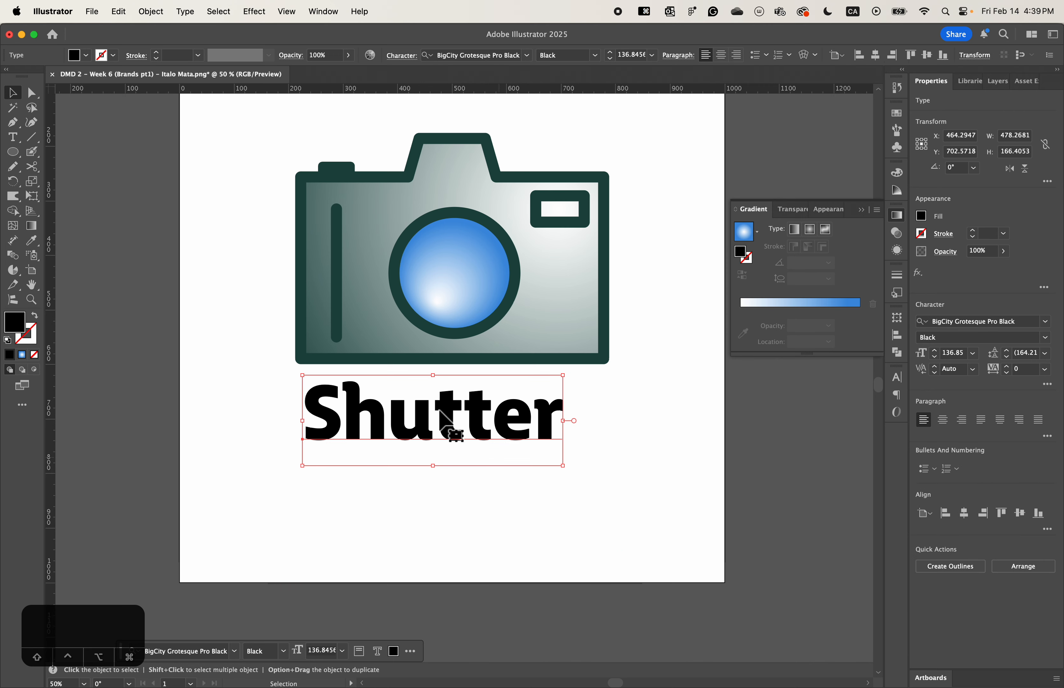
drag(564, 377, 487, 427)
key(super+z)
mouse_move(563, 376)
mouse_down()
mouse_move(539, 373)
mouse_move(550, 379)
mouse_up()
drag(519, 438, 497, 449)
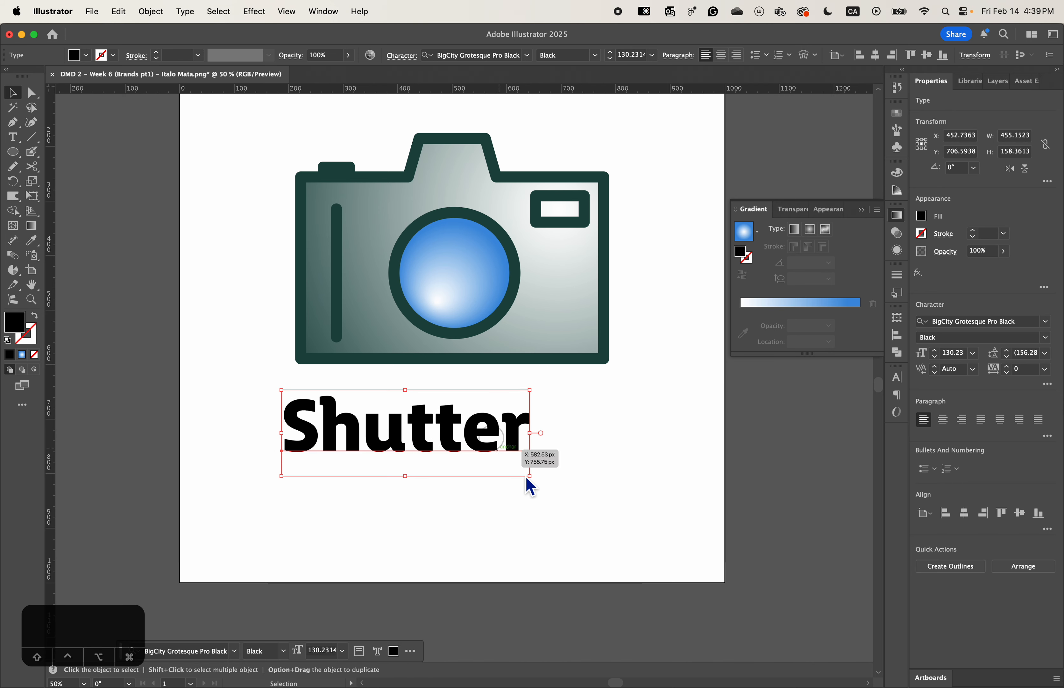
drag(536, 486, 555, 510)
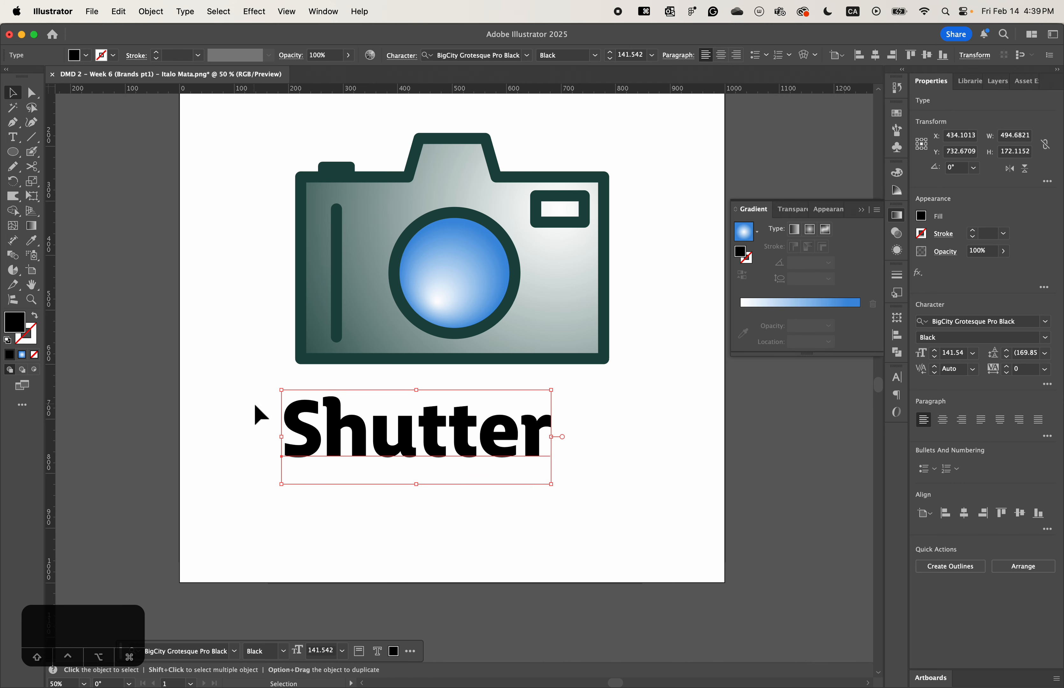
- Add a separate "&" point type object below the word "Shutter"
click(13, 138)
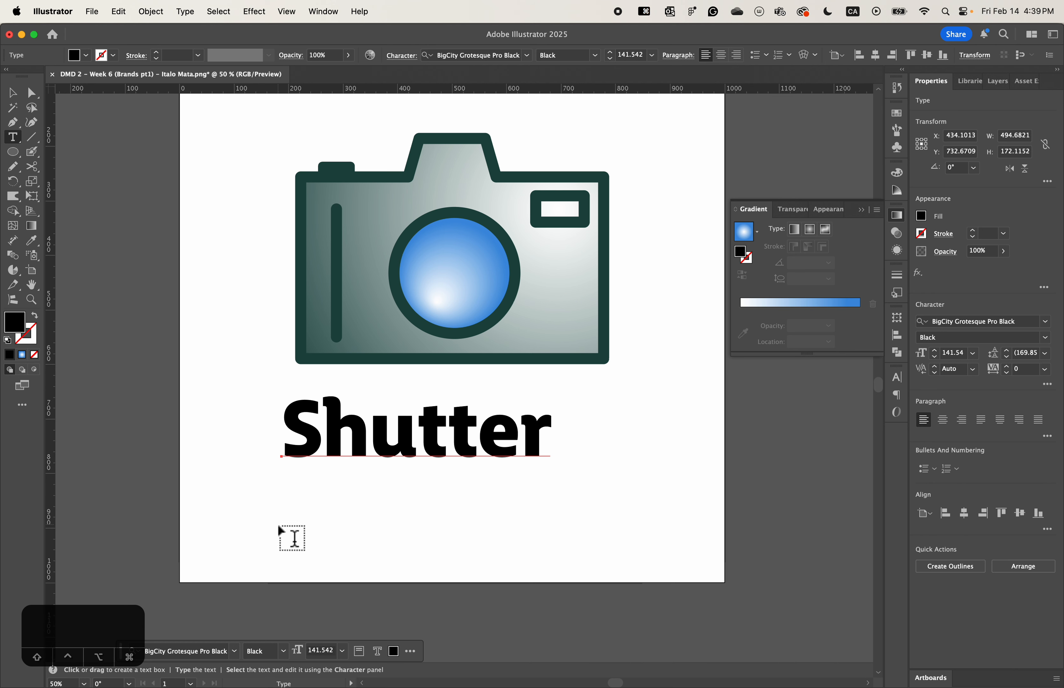
click(267, 532)
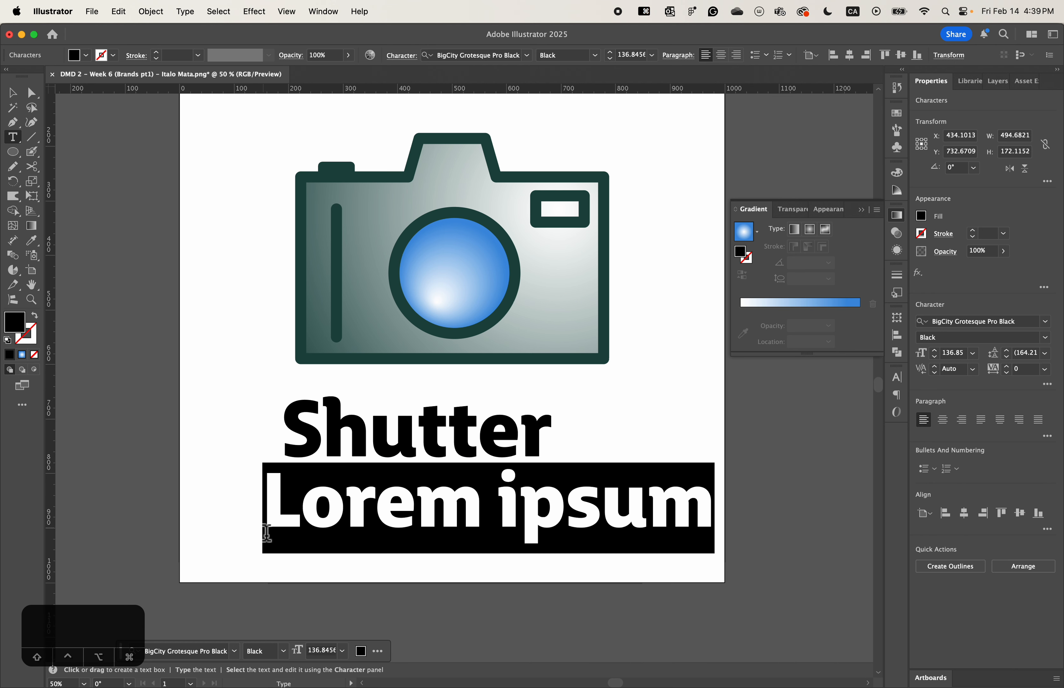
key(super+z)
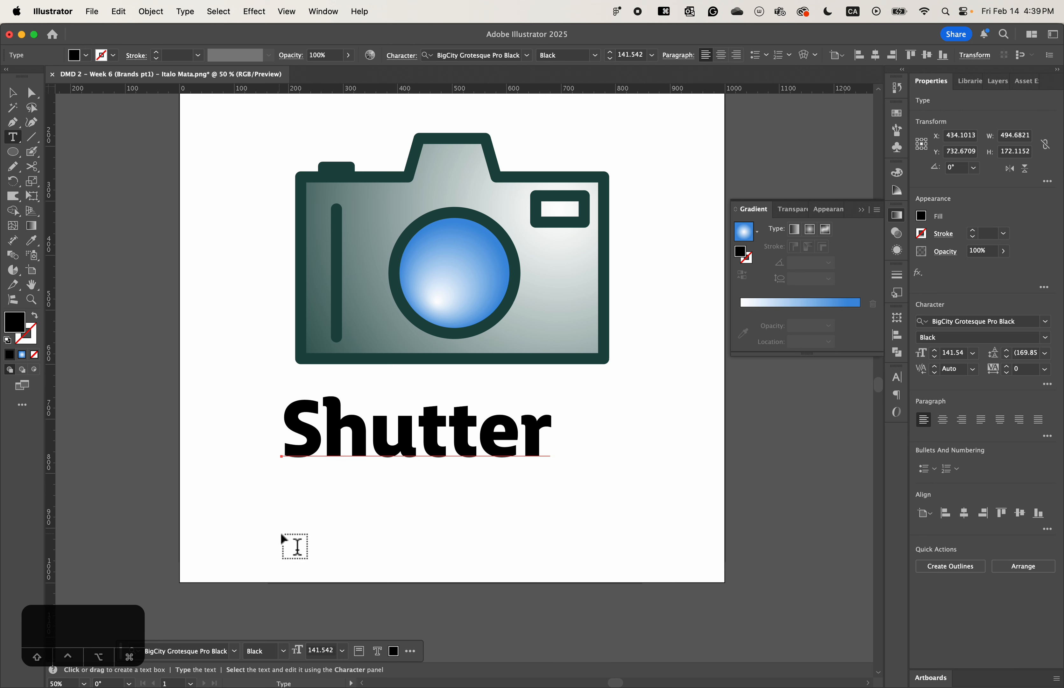
click(283, 537)
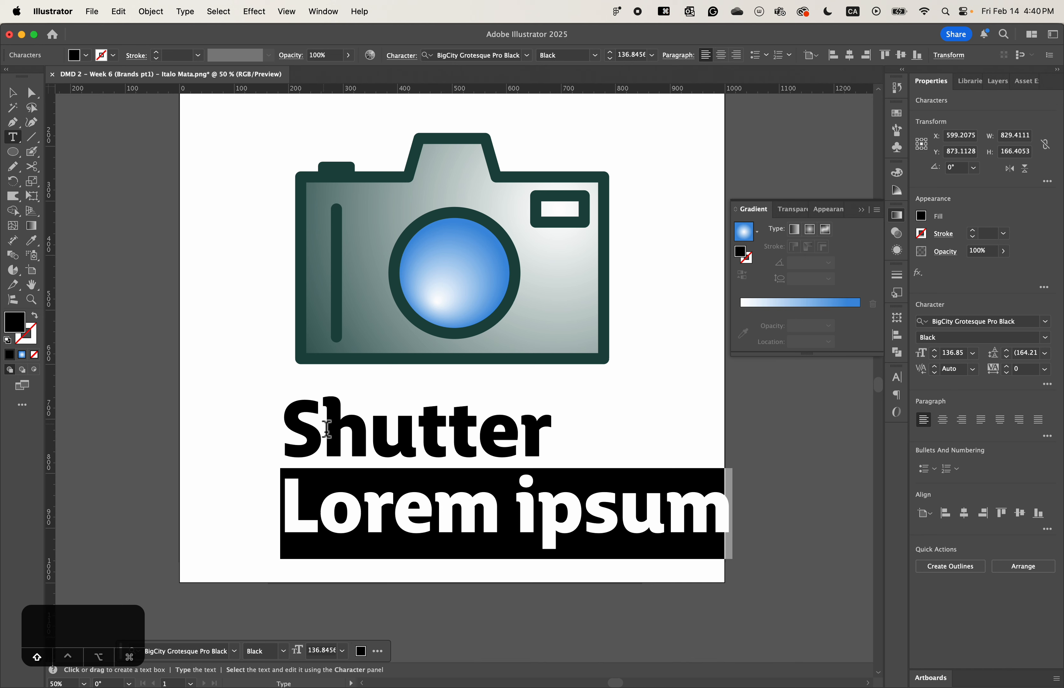
text(&)
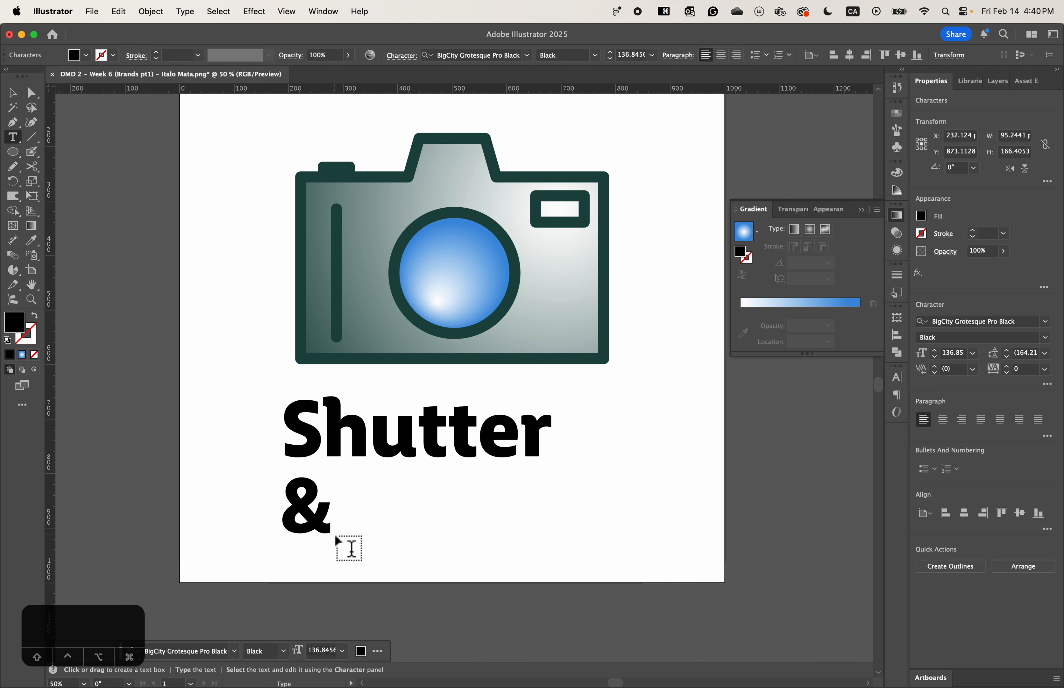
key(super+Return)
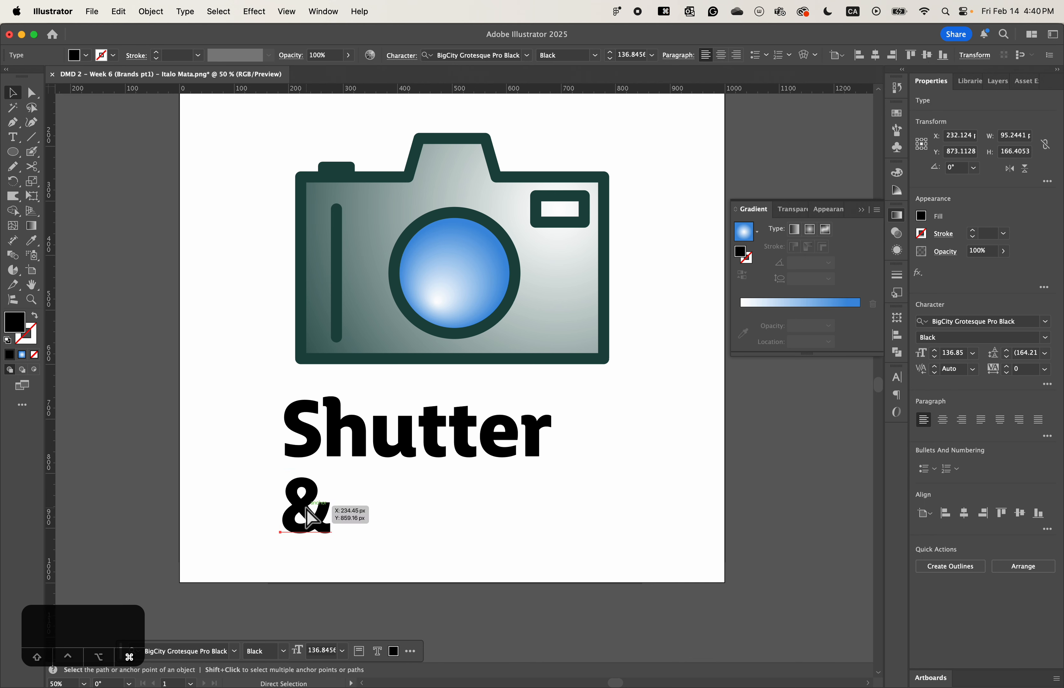
key(super+Return)
- Move the ampersand left, duplicate it to its right and replace the copy's text with "Light"
click(303, 518)
drag(303, 521, 275, 524)
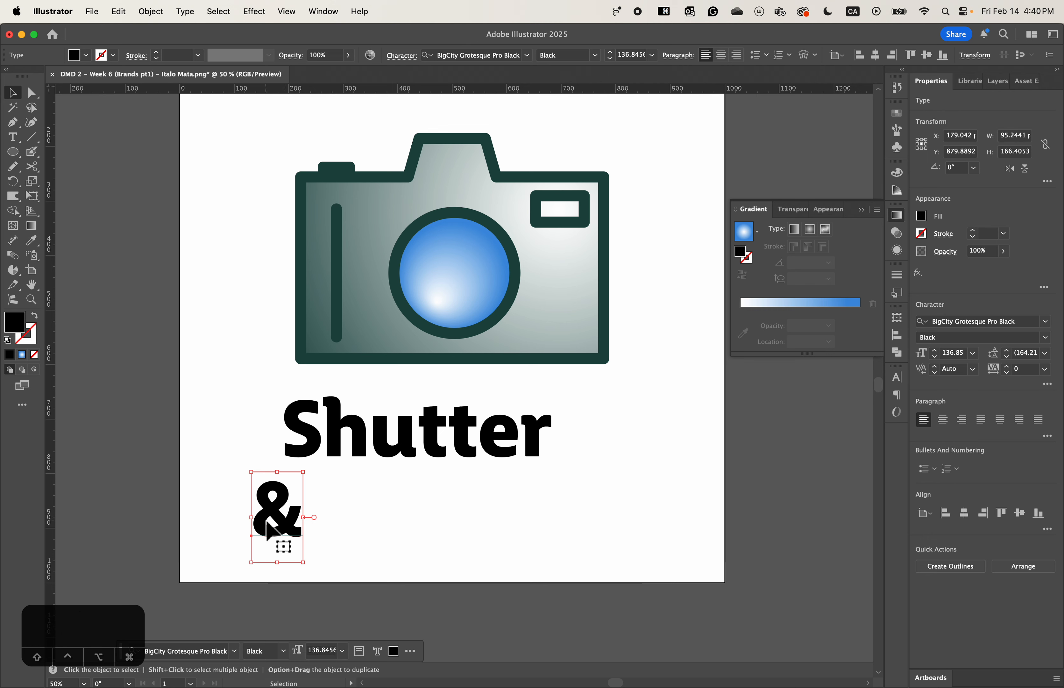
drag(286, 525, 385, 546)
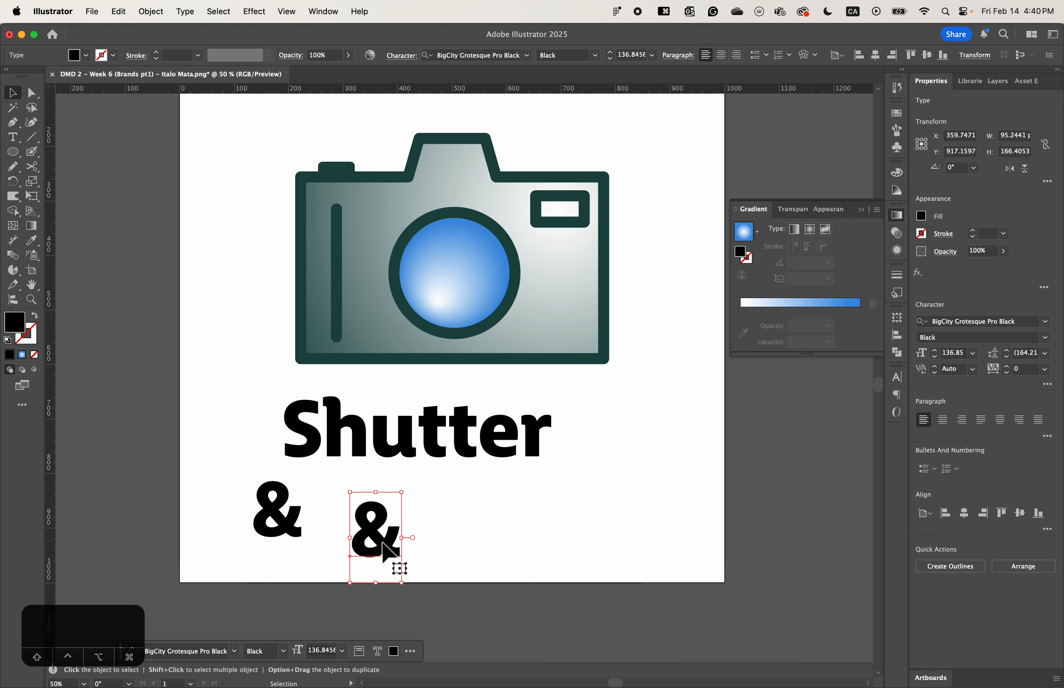
key(t)
double_click(360, 532)
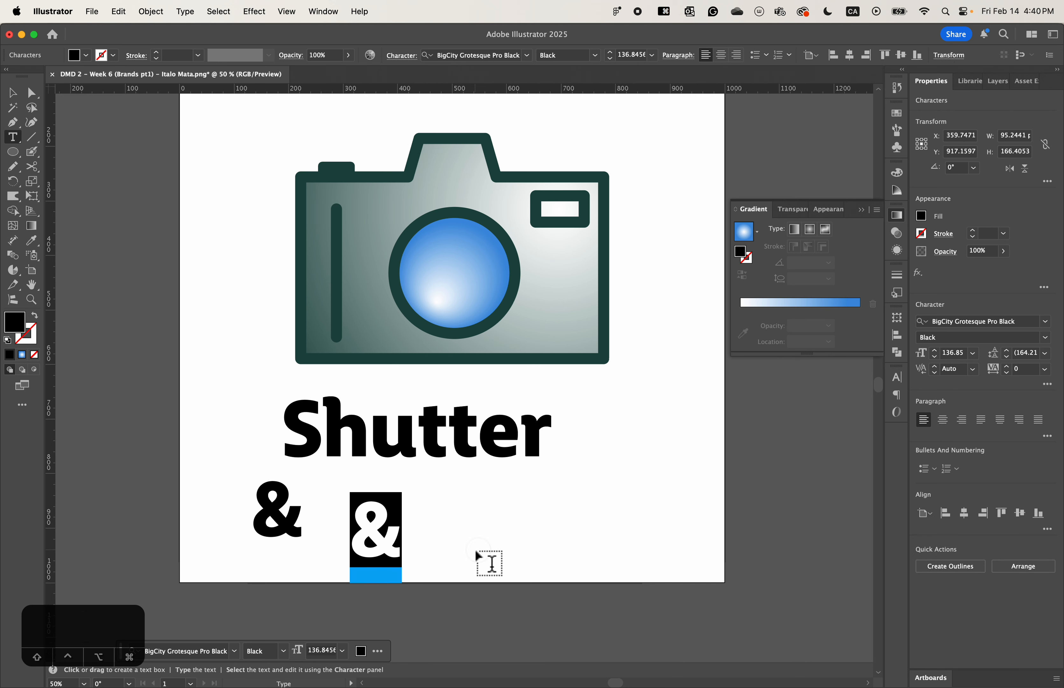
text(Light)
key(Escape)
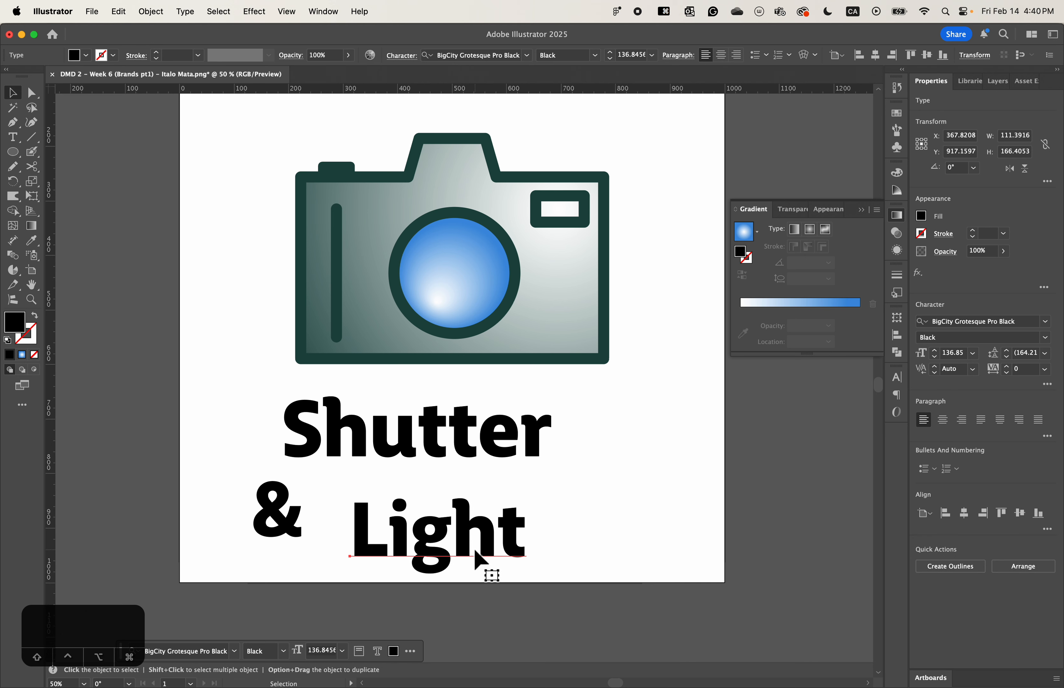
- Arrange the ampersand and "Light" side by side on roughly the same baseline beneath "Shutter"
click(465, 546)
drag(442, 543, 467, 519)
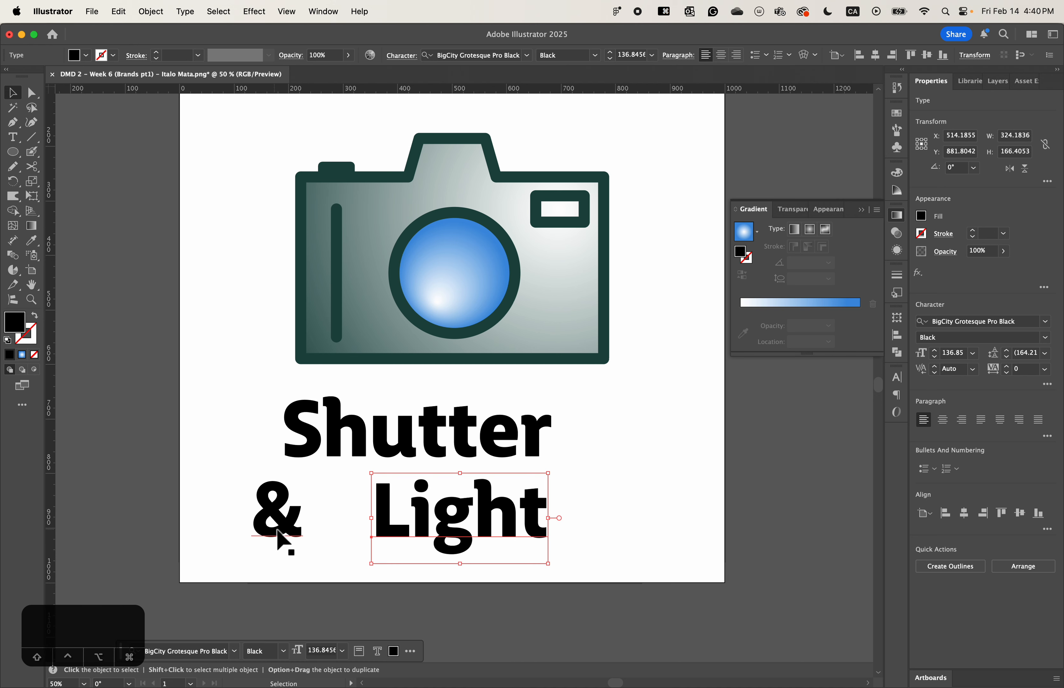
drag(289, 525, 311, 504)
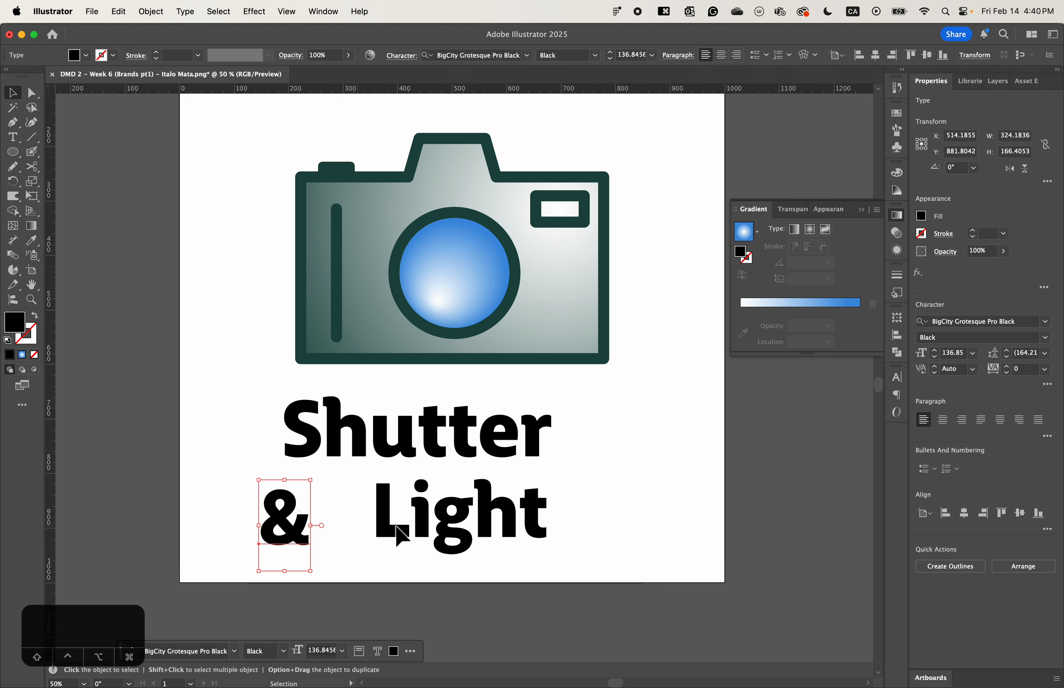
drag(398, 527, 380, 546)
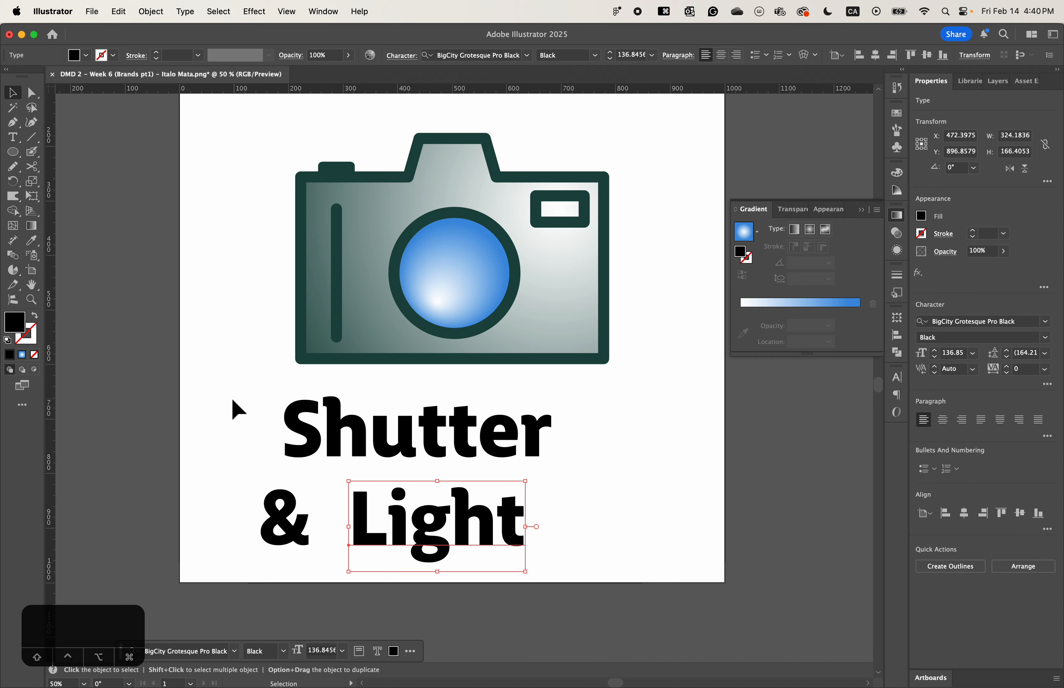
- Select the camera and all three text objects and move them together up and slightly right on the artboard
key(space)
drag(595, 419, 592, 466)
drag(210, 174, 588, 622)
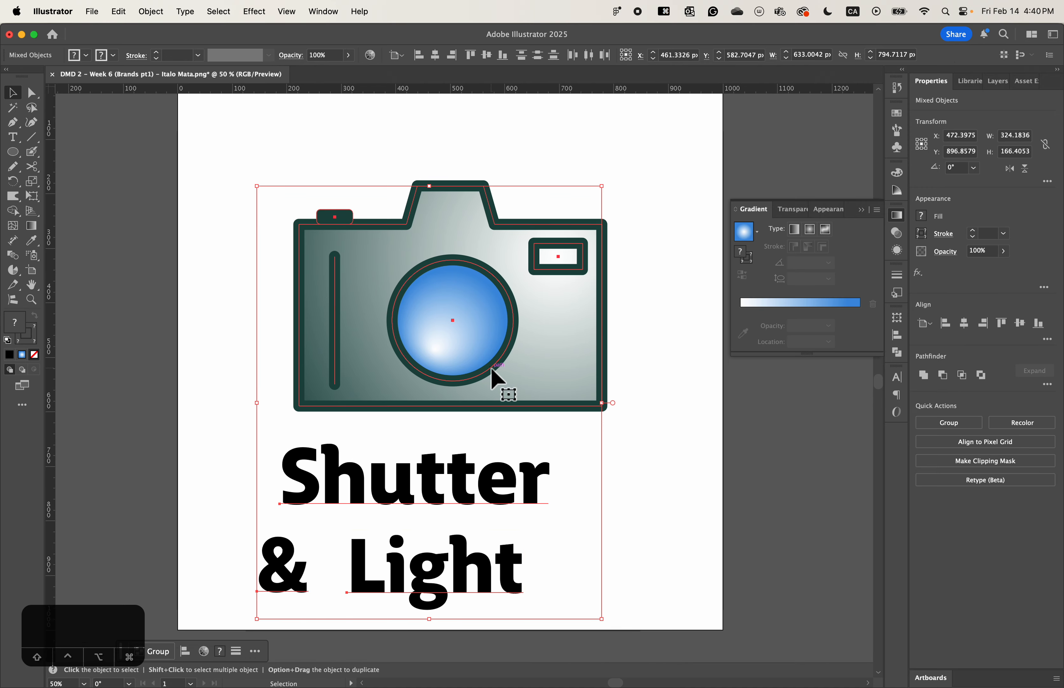
drag(483, 368, 493, 300)
key(space)
drag(740, 426, 736, 492)
drag(643, 472, 649, 430)
drag(559, 334, 559, 340)
click(672, 338)
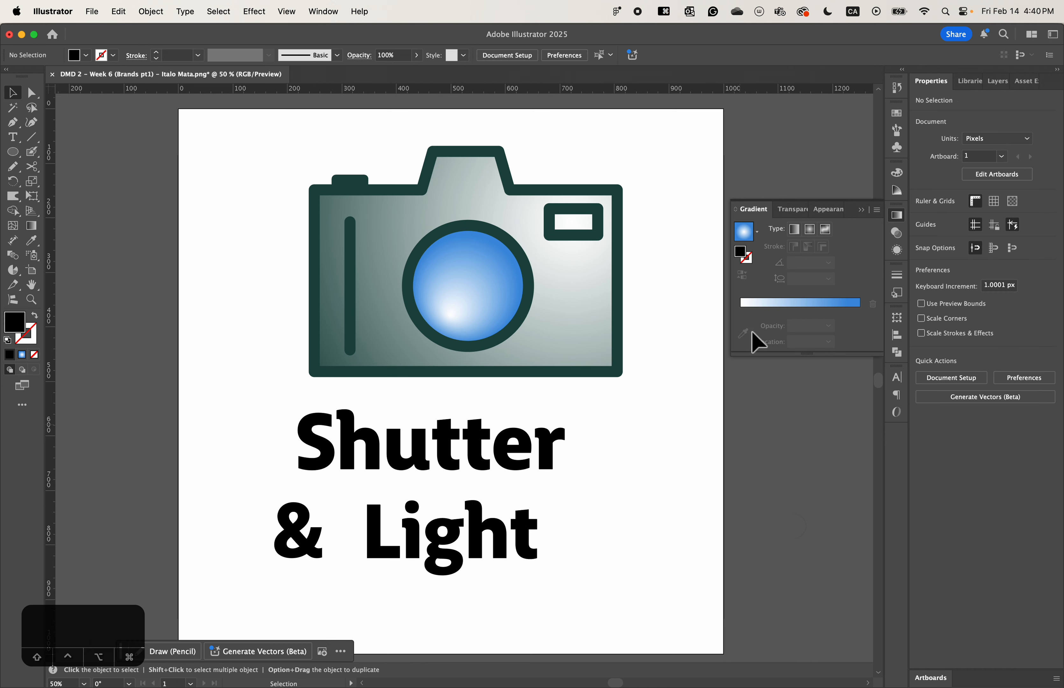
click(860, 208)
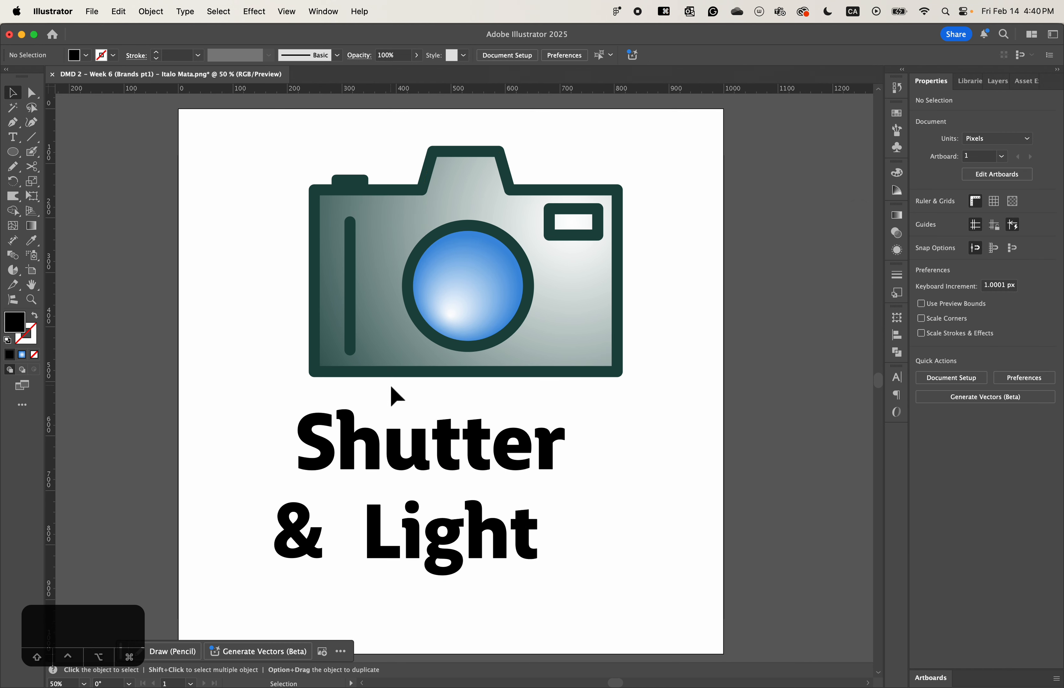
- Scale the whole camera down proportionally from its center to about 471 by 342 px and deselect it
drag(641, 405, 293, 162)
click(660, 373)
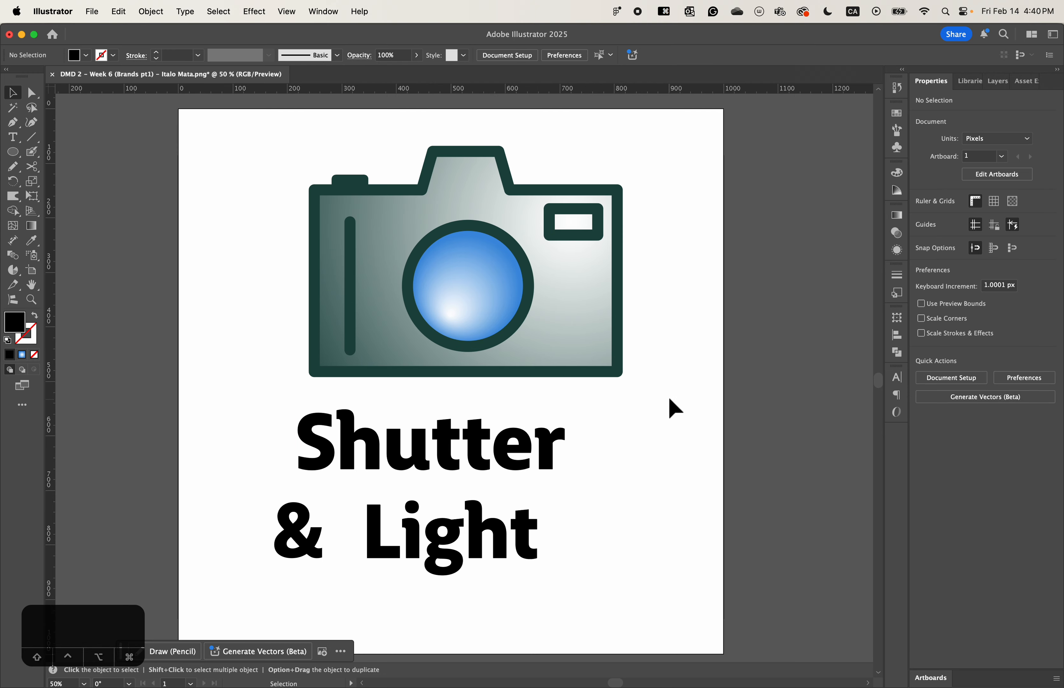
click(310, 190)
drag(617, 152, 593, 166)
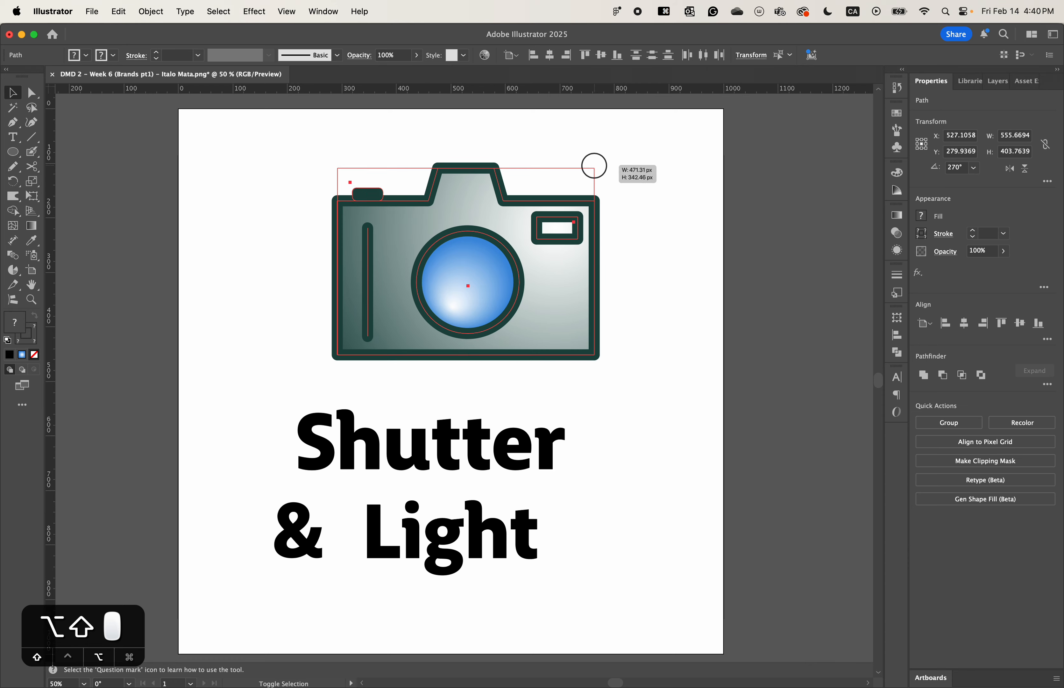
click(589, 490)
- Move the "Shutter" text centrally under the camera and fill it with the dark green swatch
drag(387, 474, 413, 459)
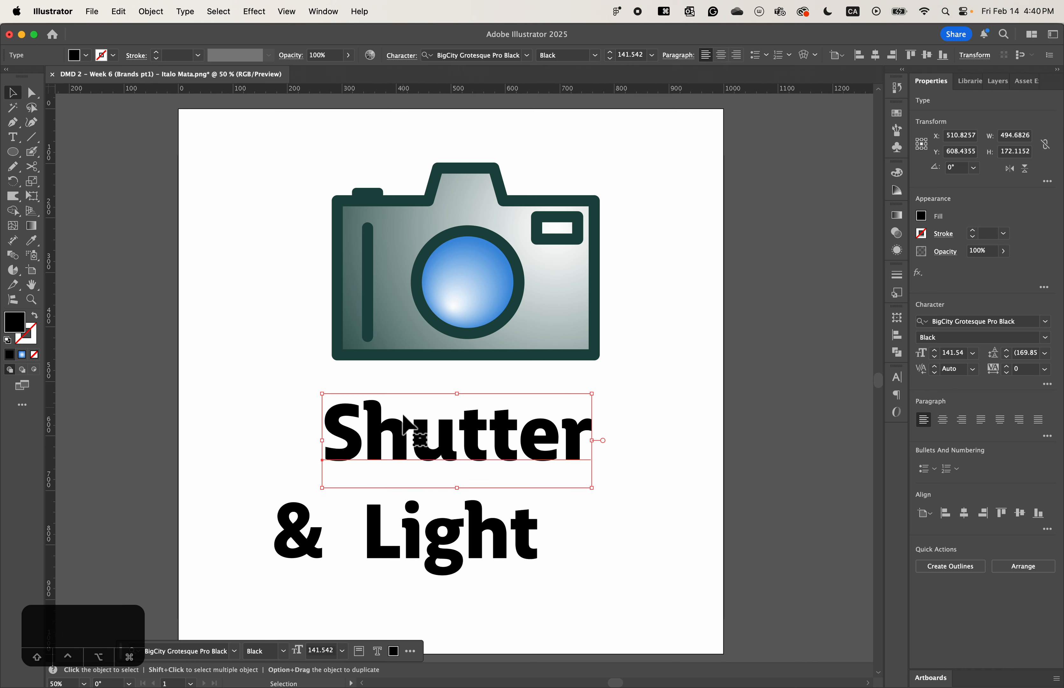
click(37, 245)
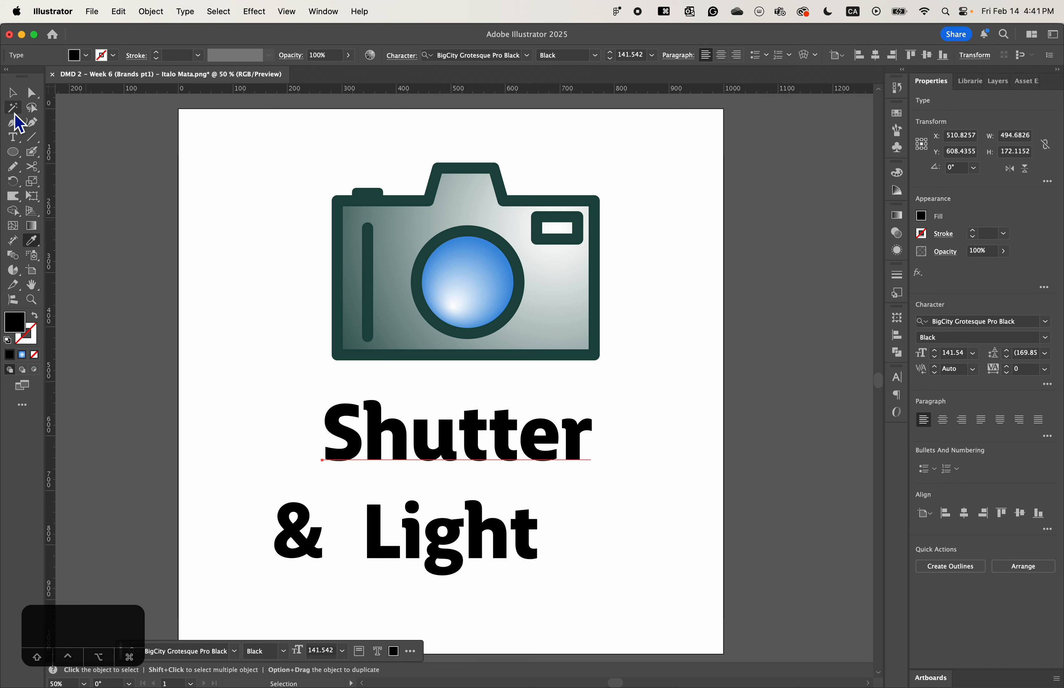
click(15, 96)
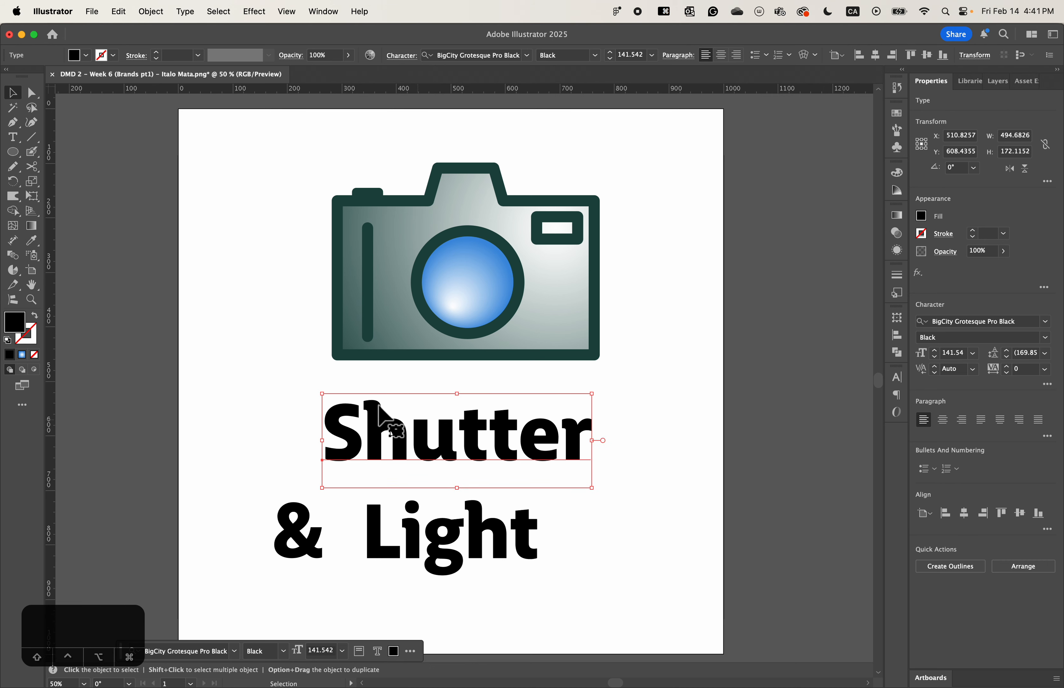
click(921, 217)
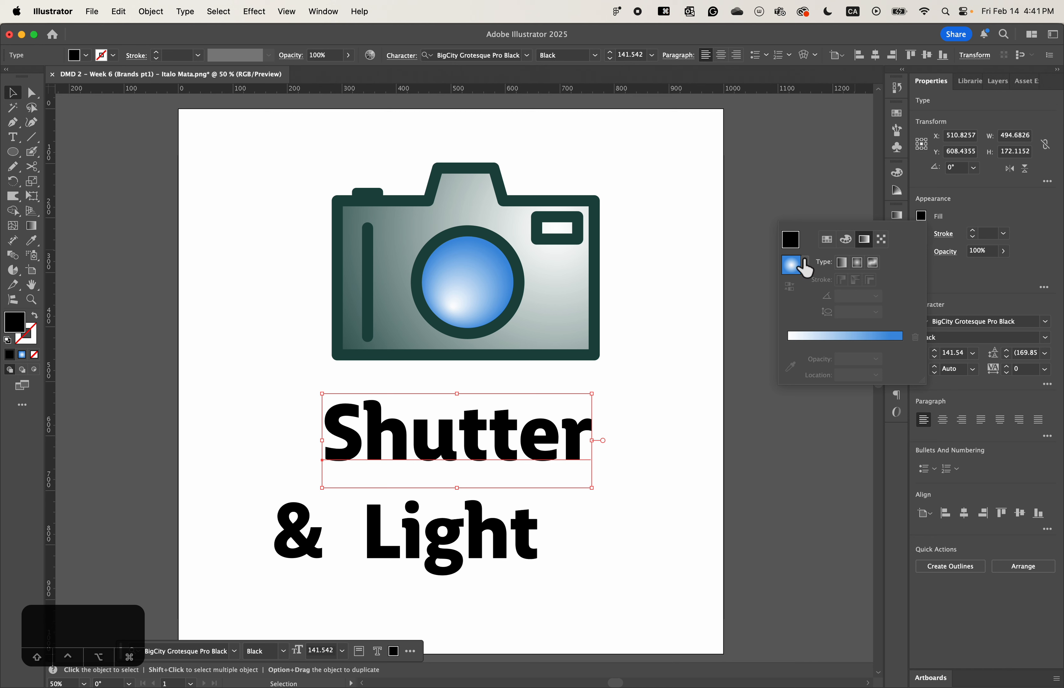
click(896, 113)
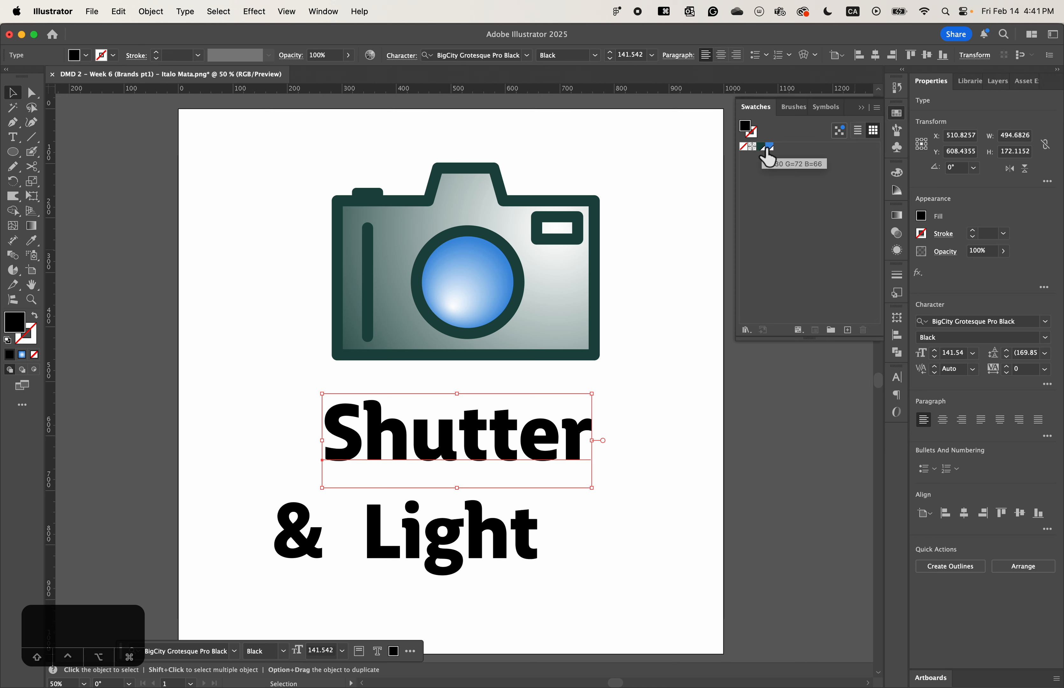
click(767, 150)
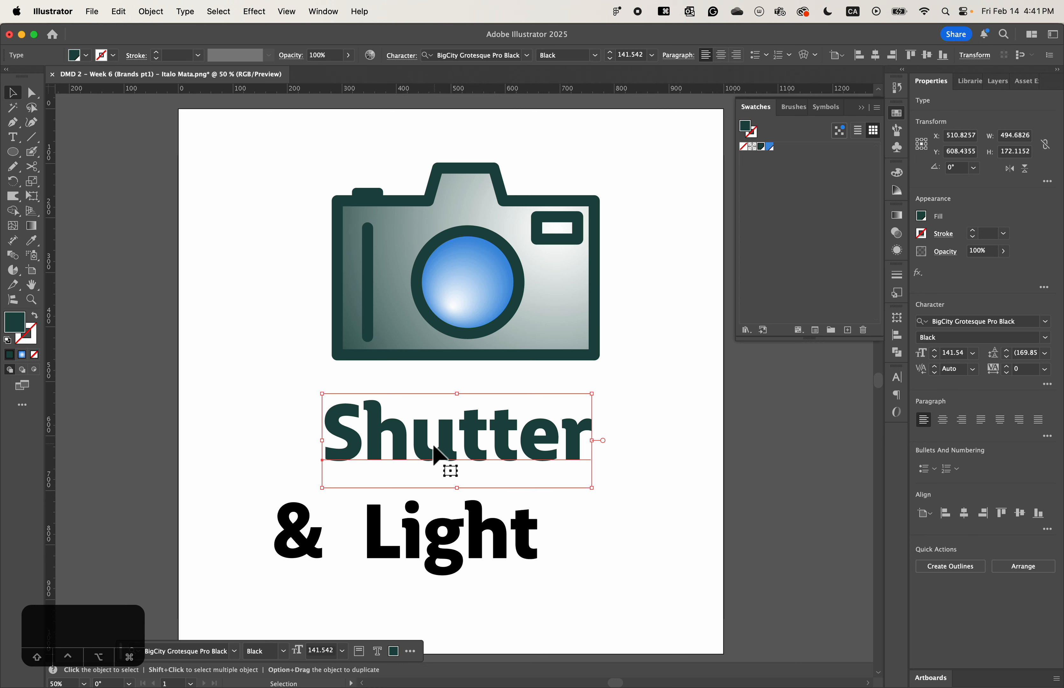
- Move the "Shutter" text slightly up and right so it sits closer beneath the camera
click(442, 443)
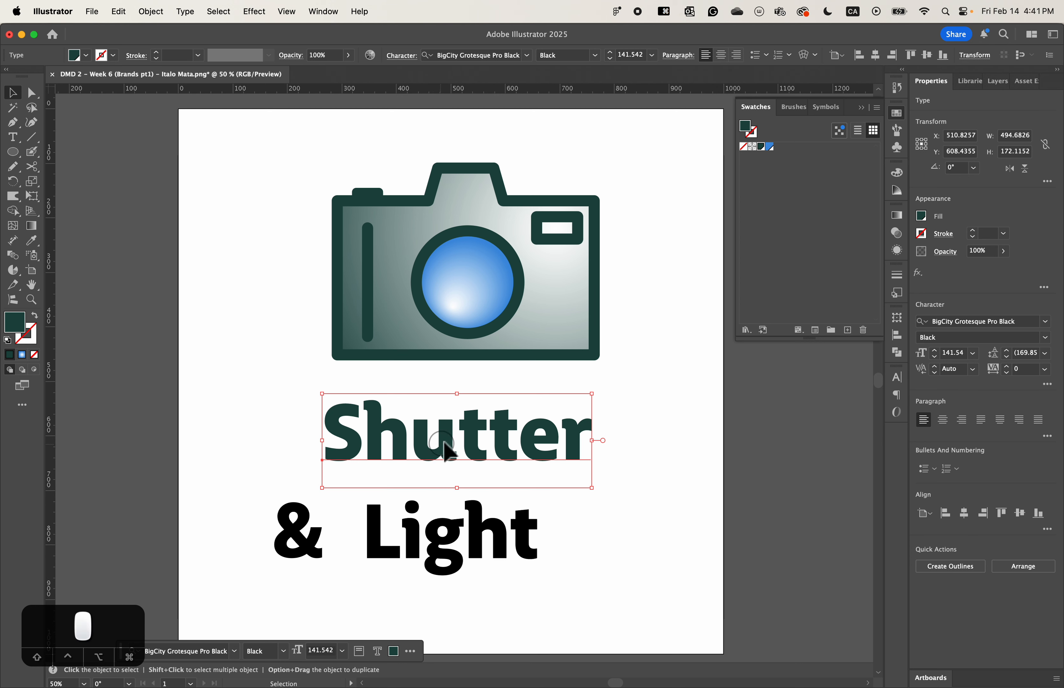
drag(444, 442, 446, 434)
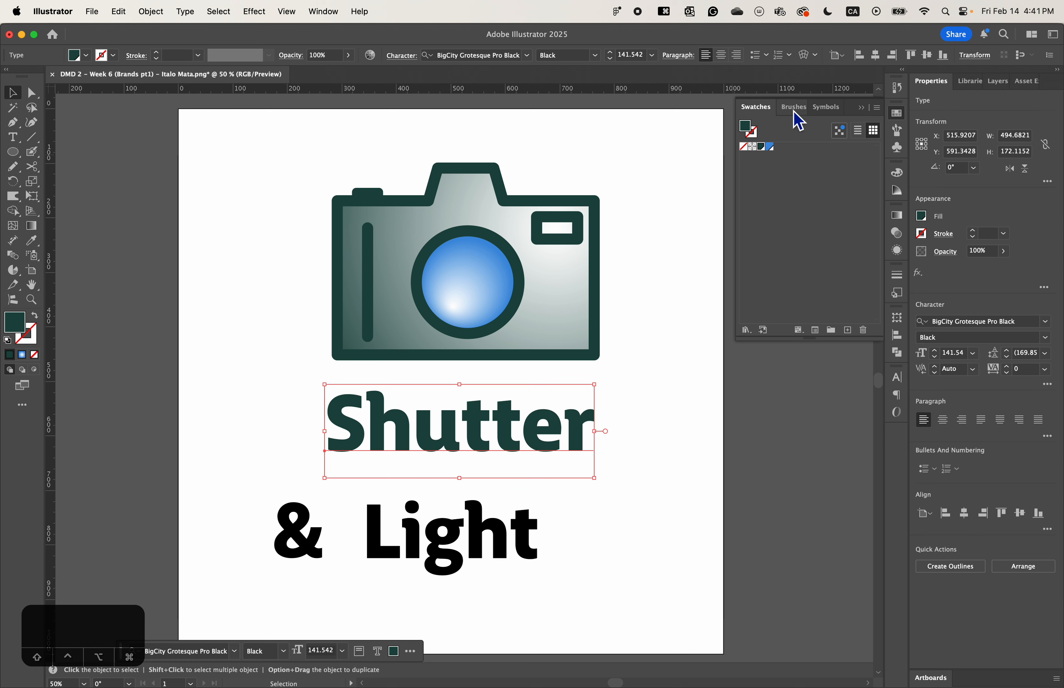
click(899, 116)
click(899, 116)
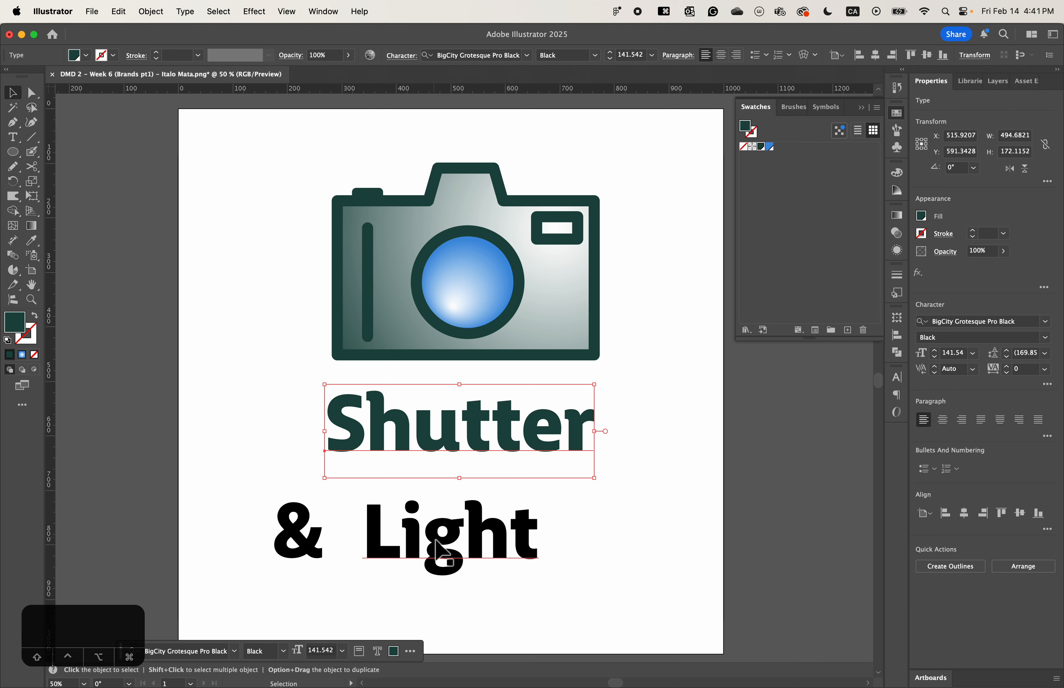
- Fill the "Light" text with the blue swatch and move it up closer beneath "Shutter"
click(439, 553)
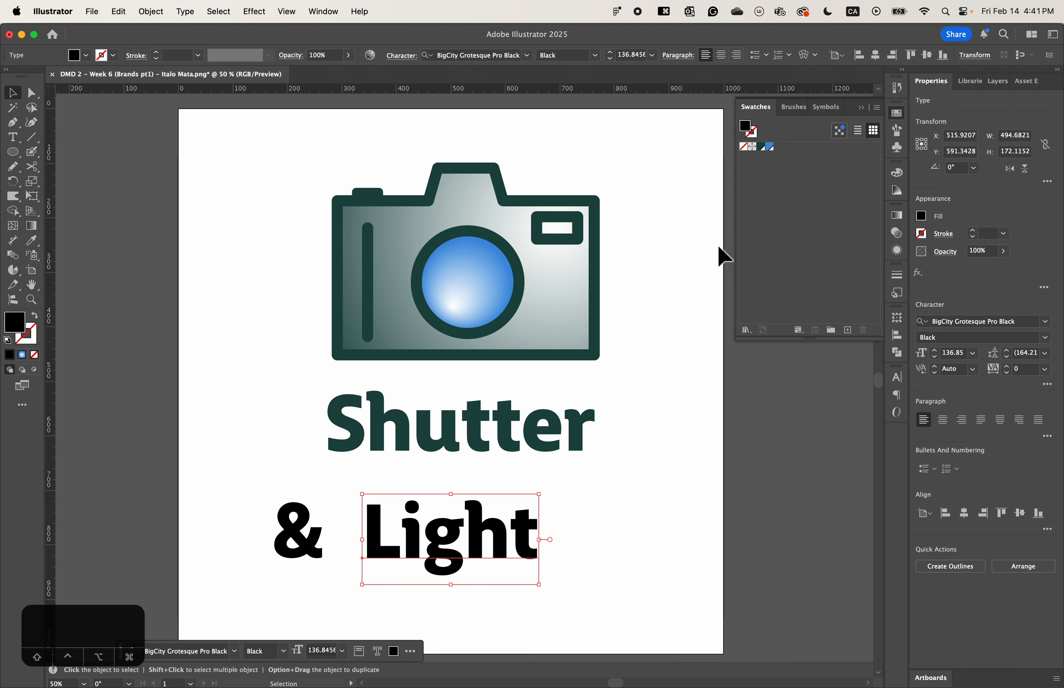
click(771, 148)
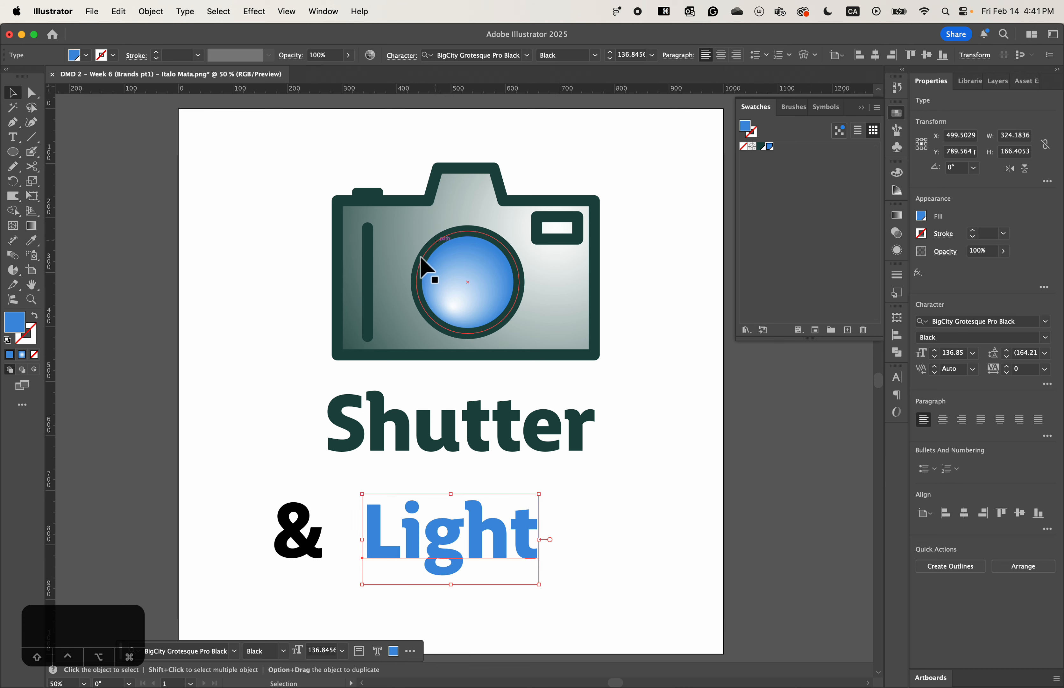
drag(459, 549, 456, 513)
- Move the ampersand up beside the start of "Light" and scale it proportionally to about 79 by 138 px
click(309, 572)
drag(325, 585, 356, 527)
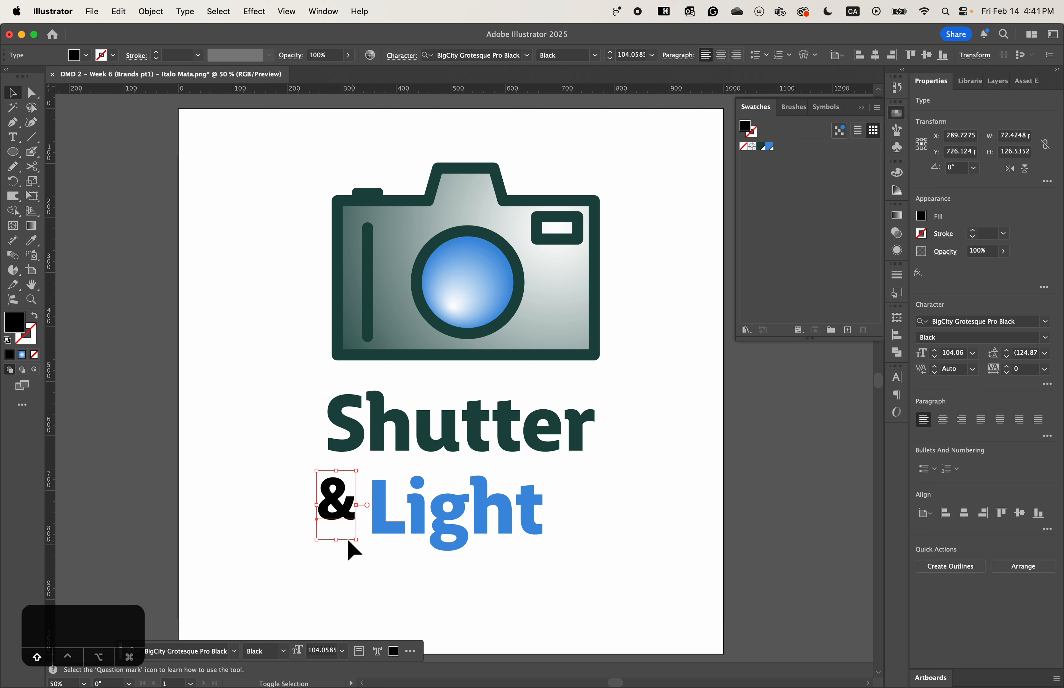
drag(316, 540, 312, 545)
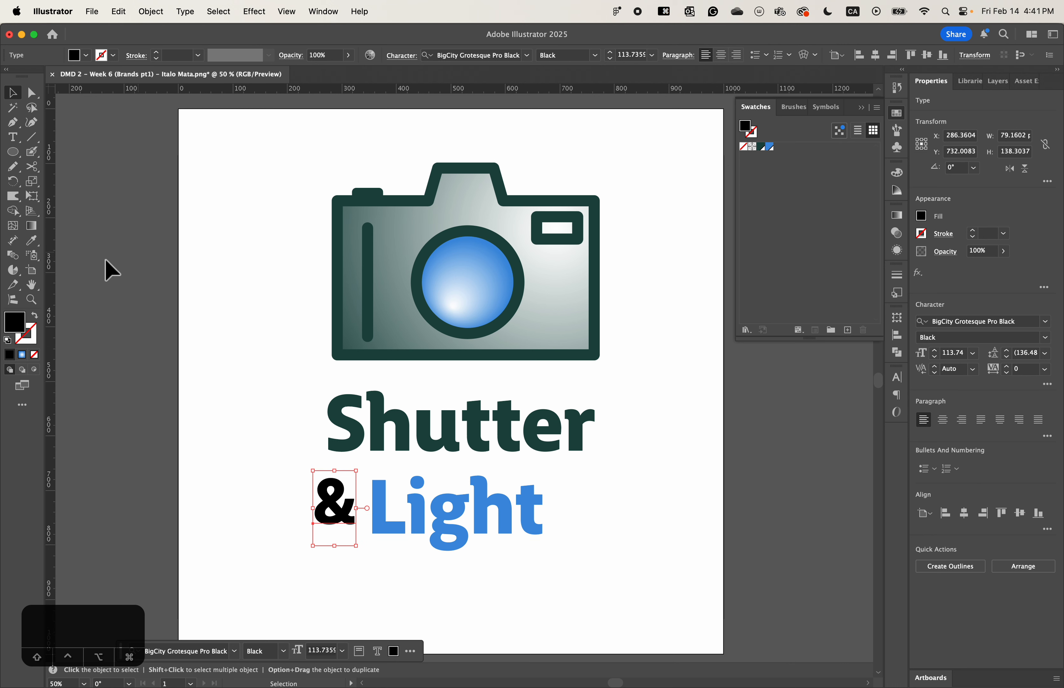
- Fill the ampersand with a dark neutral grey and nudge it slightly into place before "Light"
double_click(18, 324)
drag(427, 373, 361, 373)
click(680, 286)
click(575, 513)
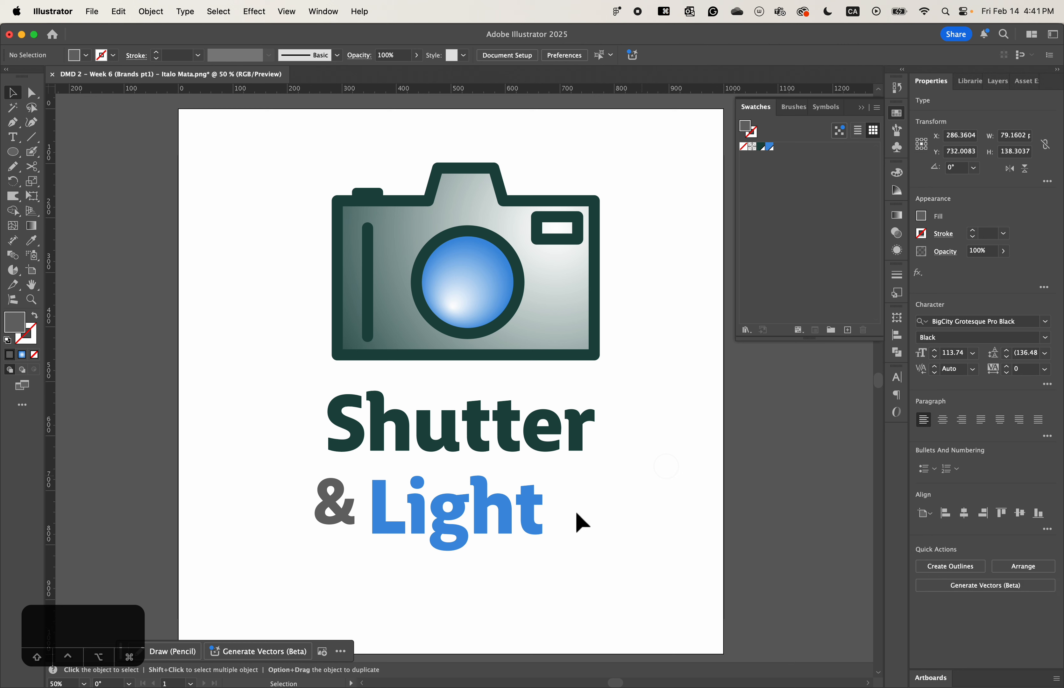
drag(348, 518, 344, 505)
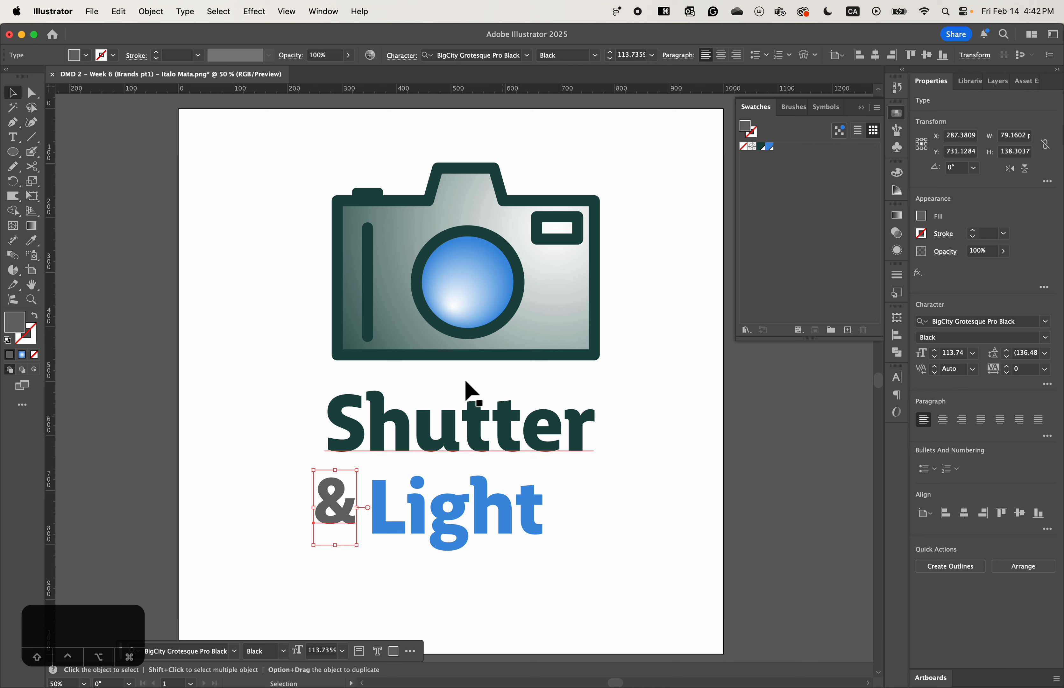
- Select the camera's vertical grip line and lens circle, shift both slightly upward together, and deselect them
click(369, 326)
shift+click(431, 315)
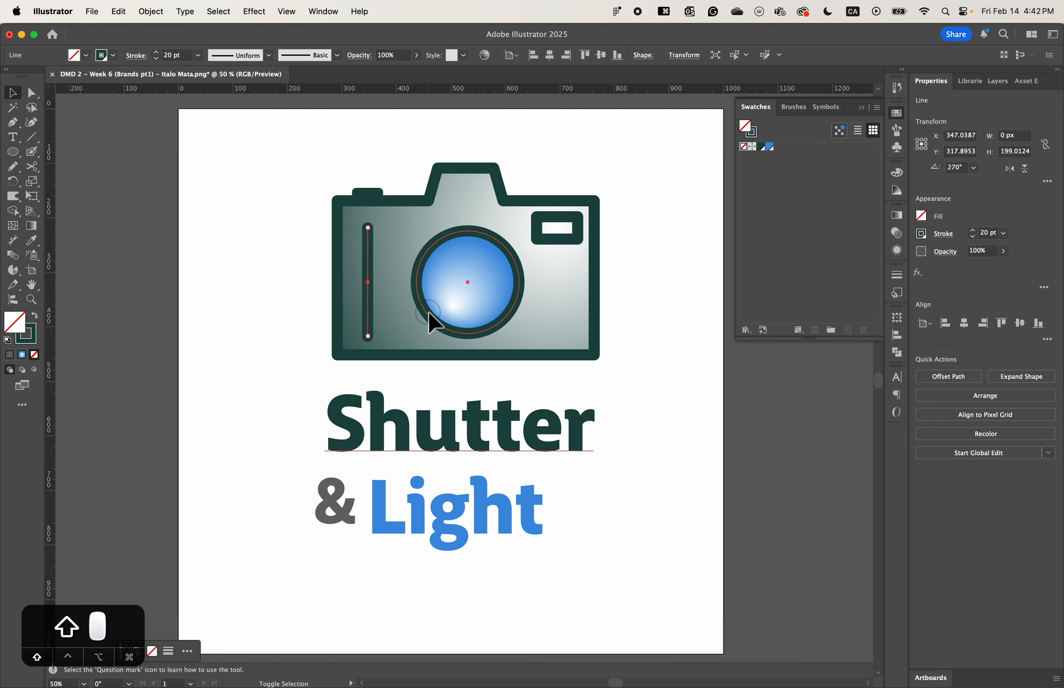
drag(500, 314, 500, 311)
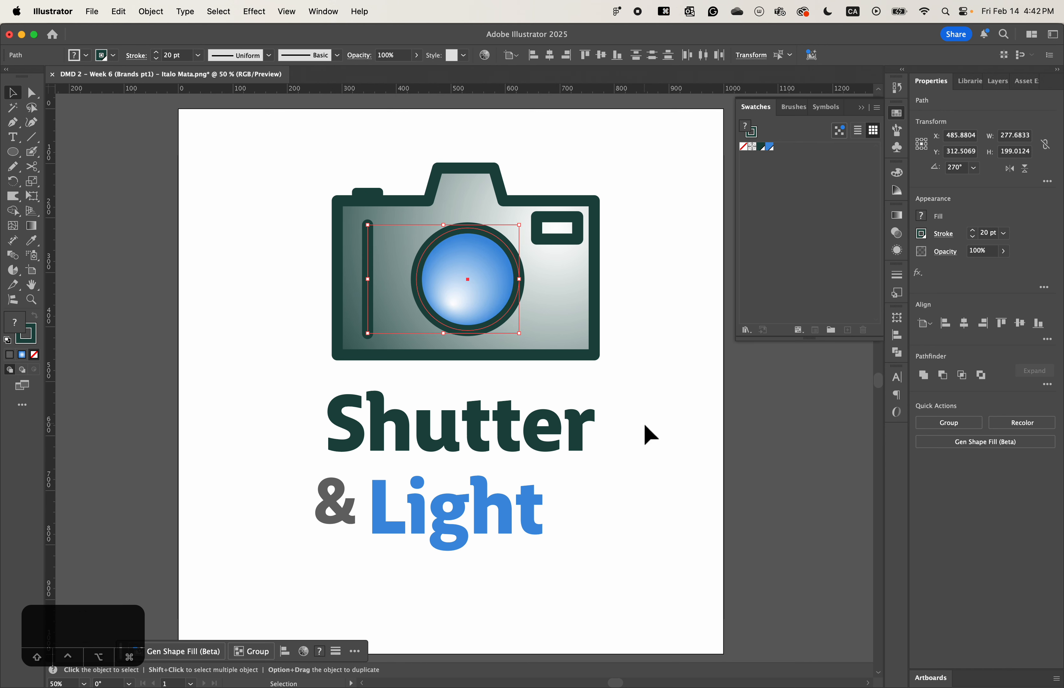
click(594, 506)
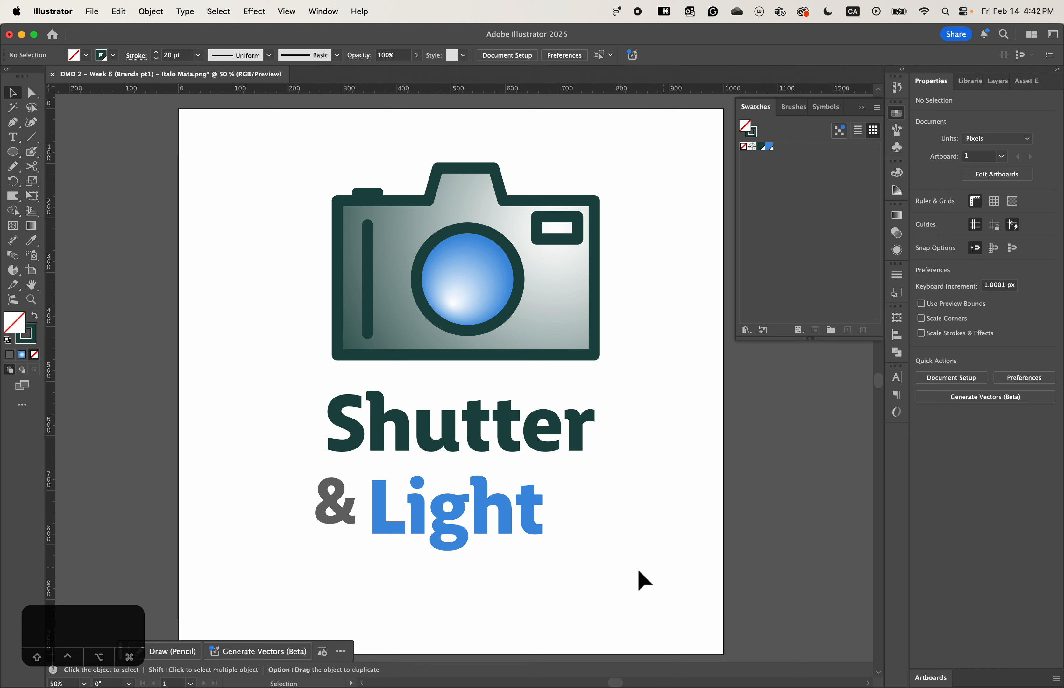
- Move "Light" to the right and bring the ampersand right beside it, centering the pair beneath "Shutter"
mouse_move(491, 510)
mouse_down()
mouse_move(510, 505)
mouse_move(496, 517)
mouse_move(502, 509)
mouse_up()
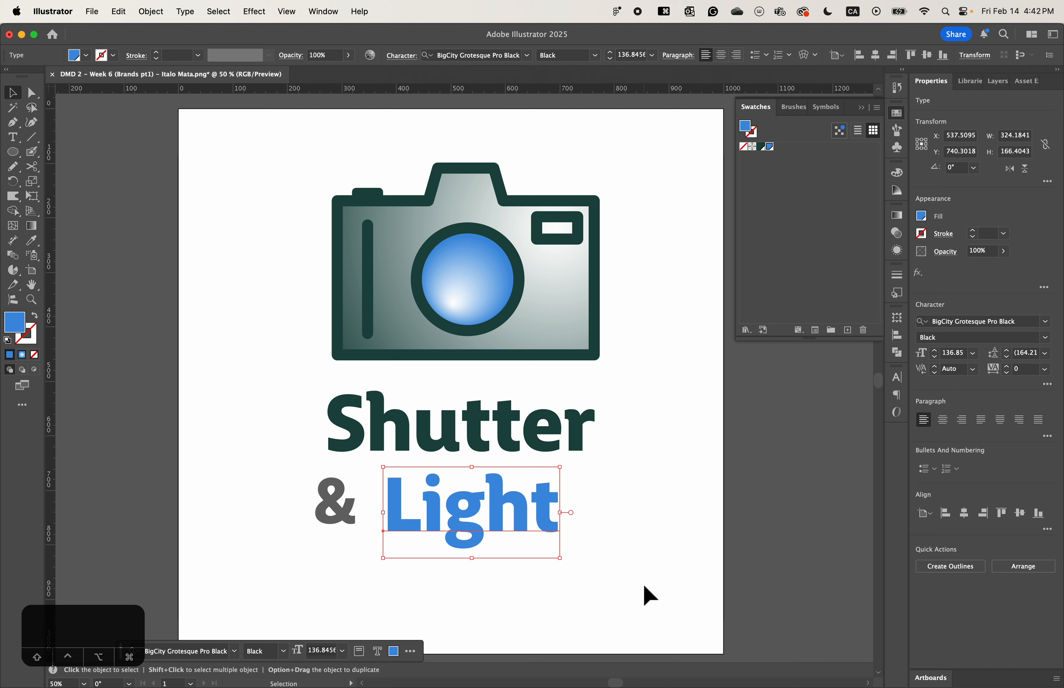
click(620, 564)
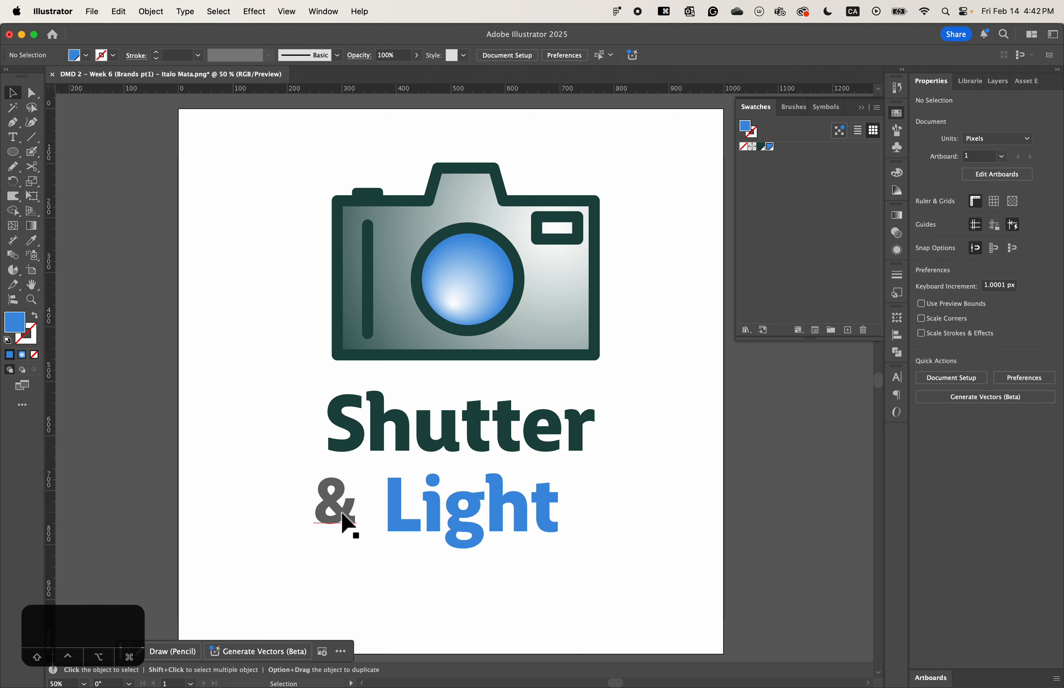
drag(342, 514, 364, 512)
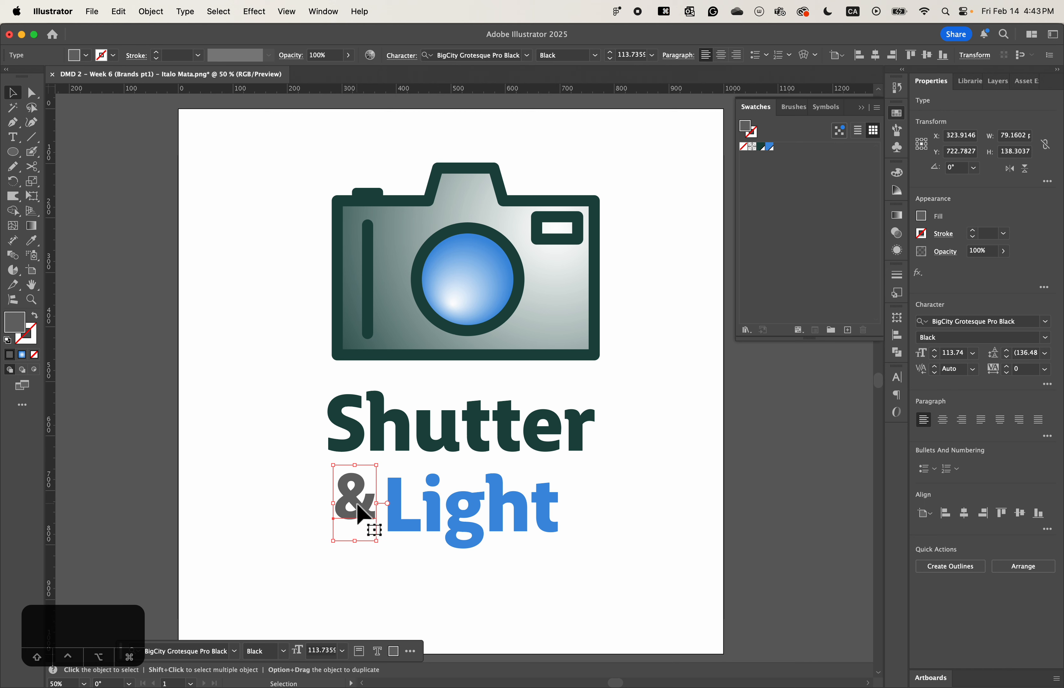
drag(358, 515, 361, 518)
click(688, 586)
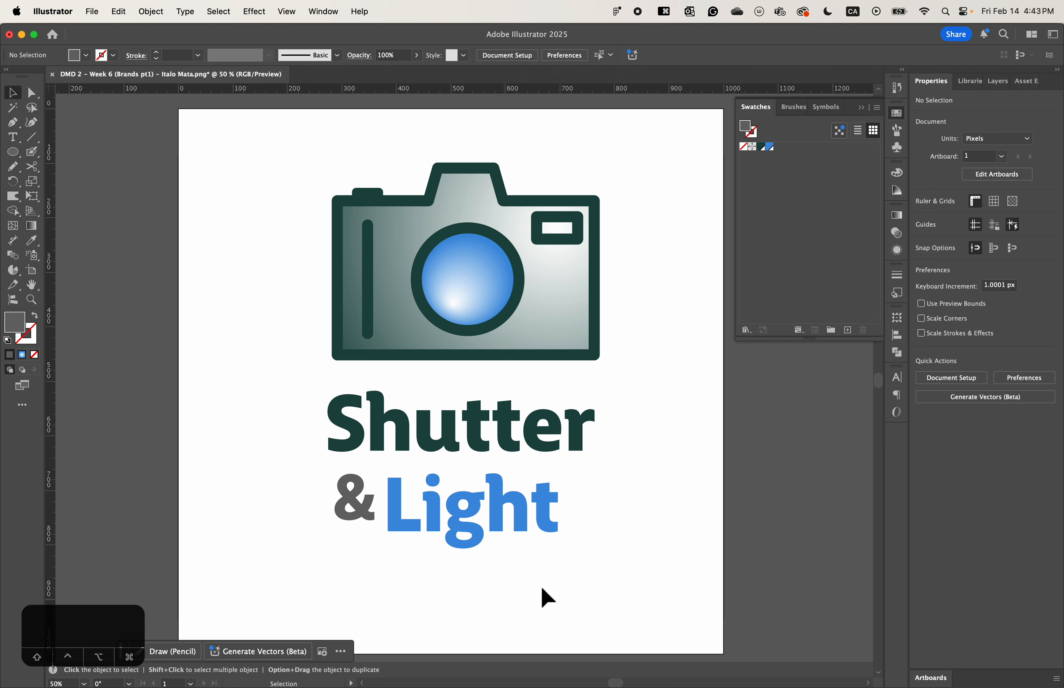
- Select all three wordmark text objects and enlarge them together proportionally to about 671 by 432 px beneath the camera
drag(603, 575, 321, 407)
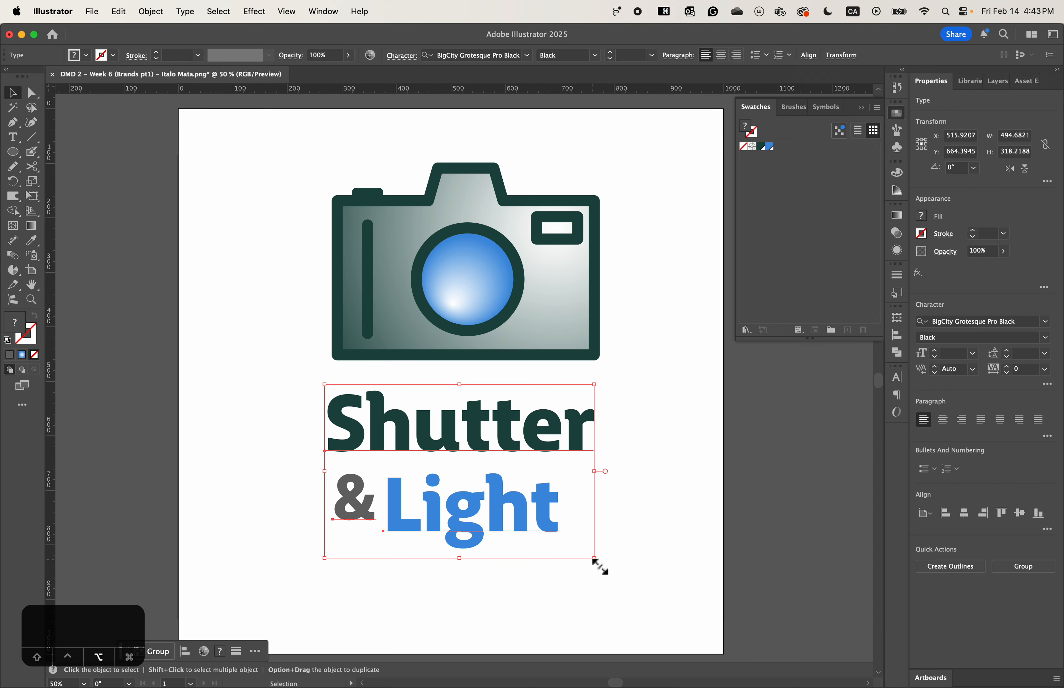
drag(597, 566, 690, 564)
key(space)
drag(588, 380, 512, 466)
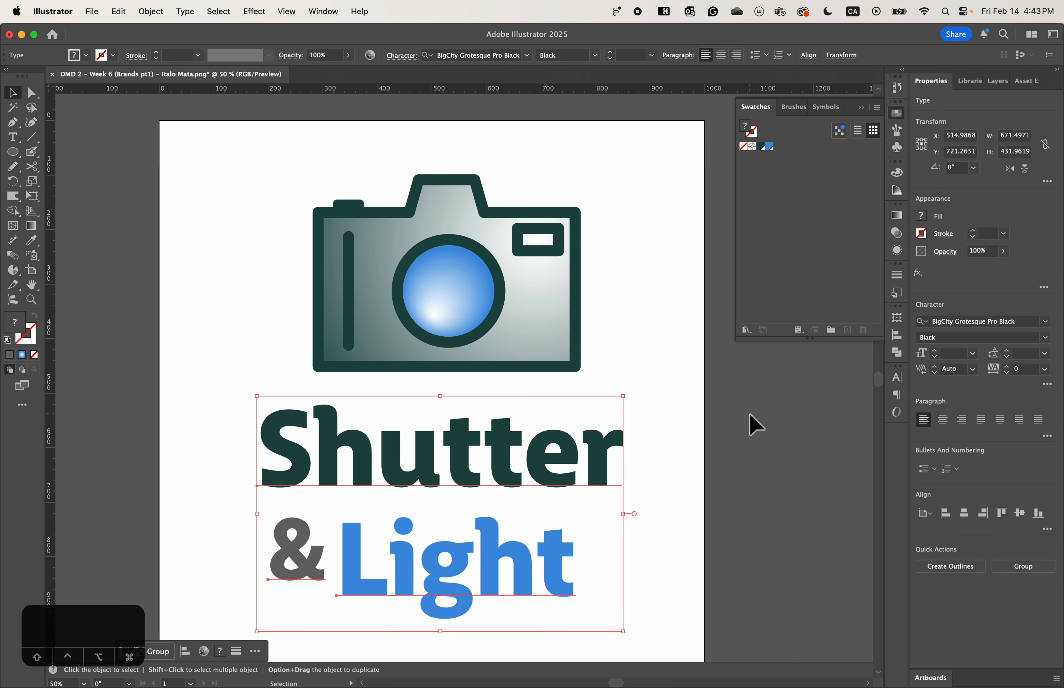
- Select the ampersand and "Light" together, move them up to tighten the gap below "Shutter", and deselect them
click(667, 619)
drag(652, 610, 315, 557)
click(729, 551)
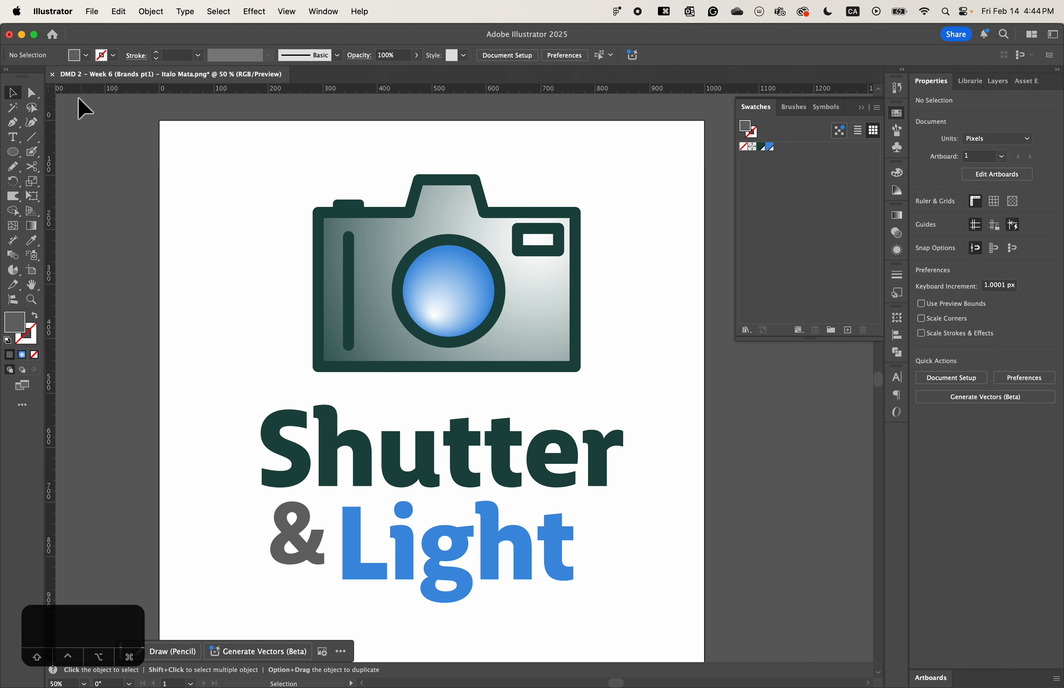
- Toggle the document rulers off and on several times, leaving them displayed, and look up the ruler visibility commands
key(super+r)
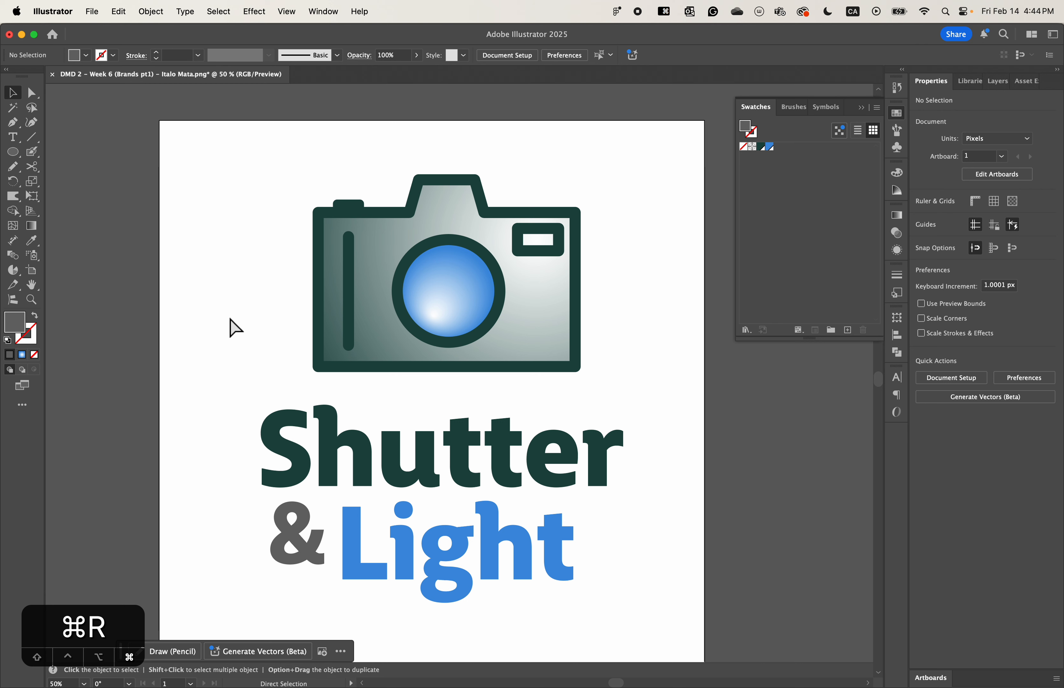
key(super+r)
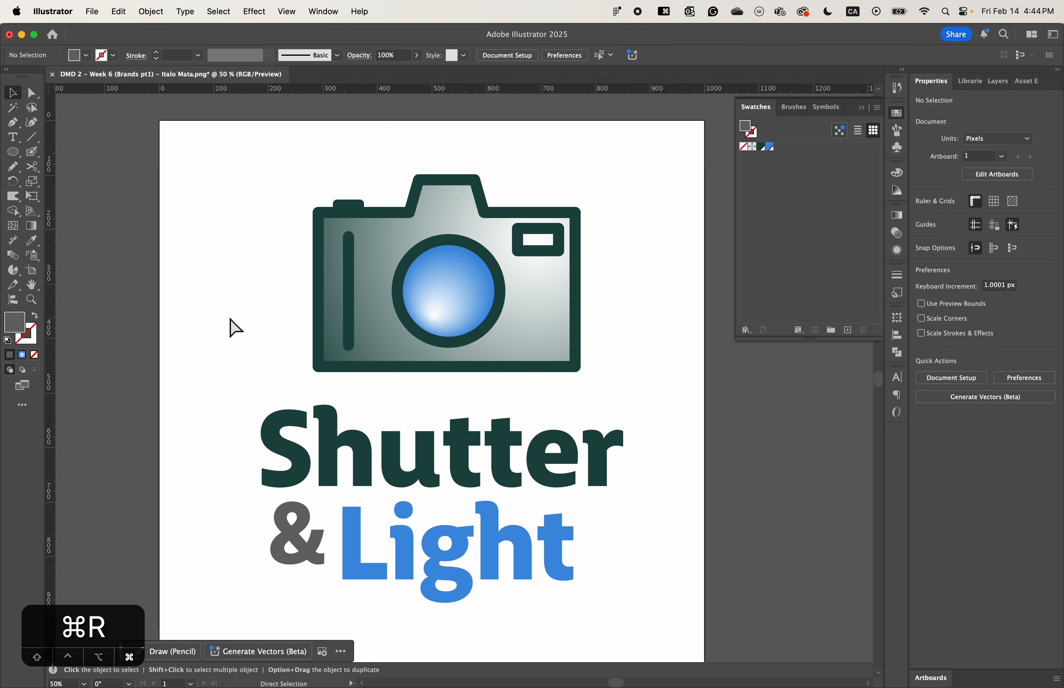
key(super+r)
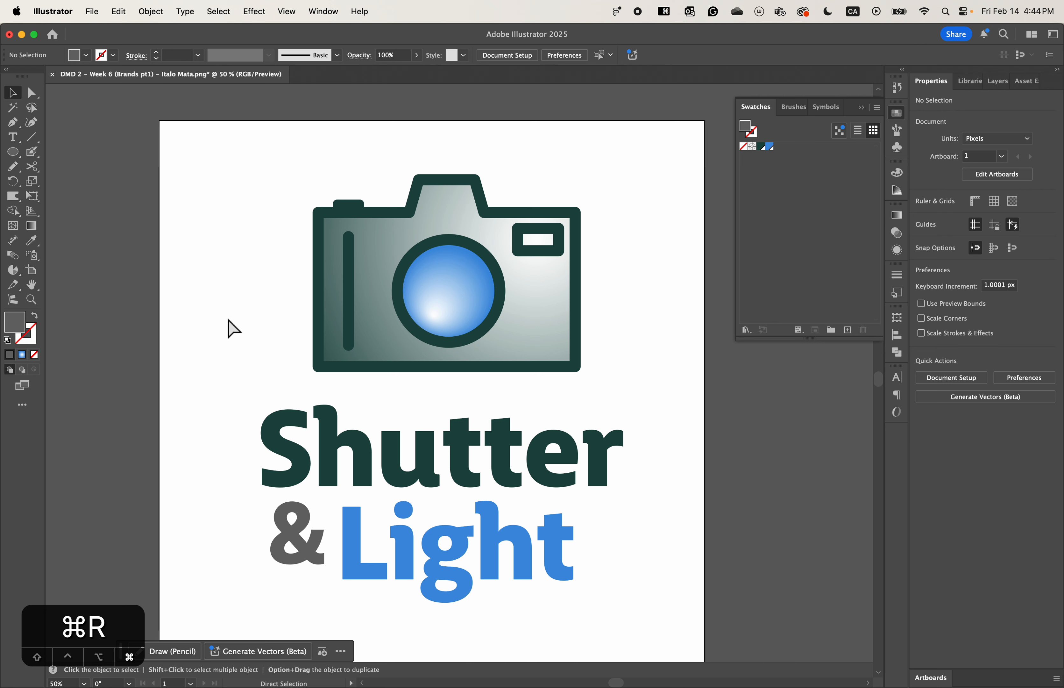
key(super+r)
key(super+r)
key(super+r)
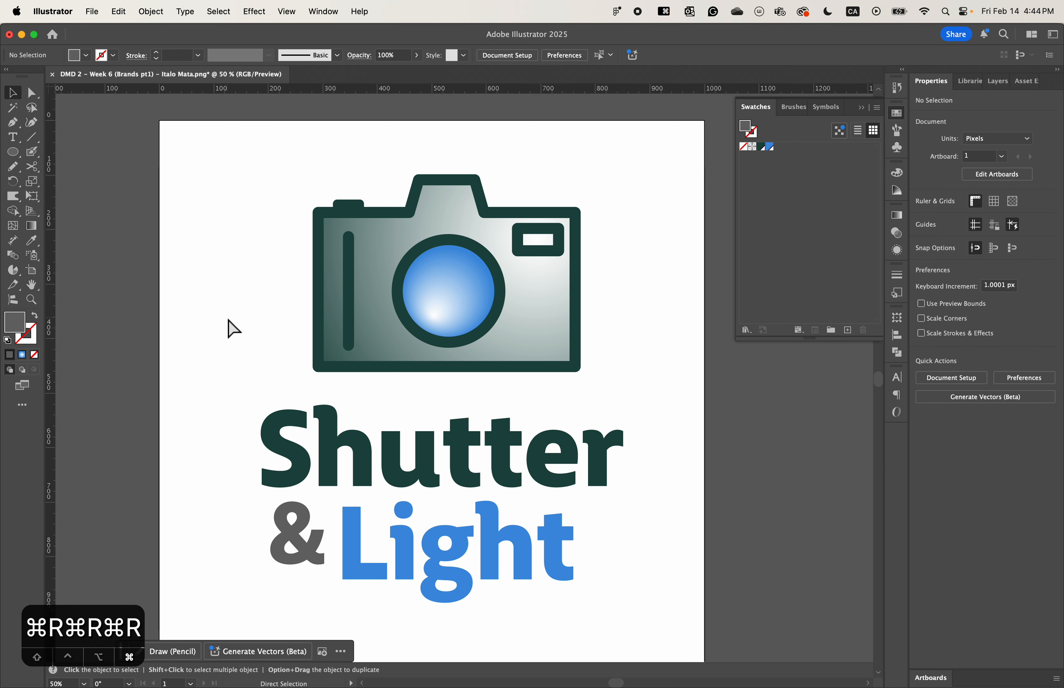
click(287, 12)
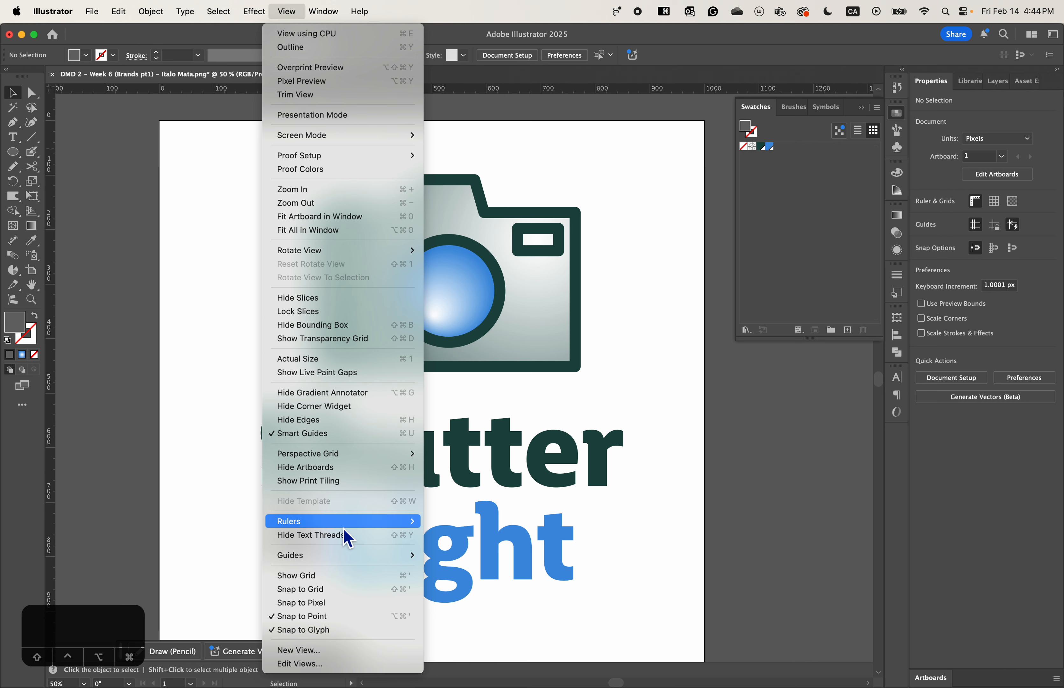
mouse_move(293, 523)
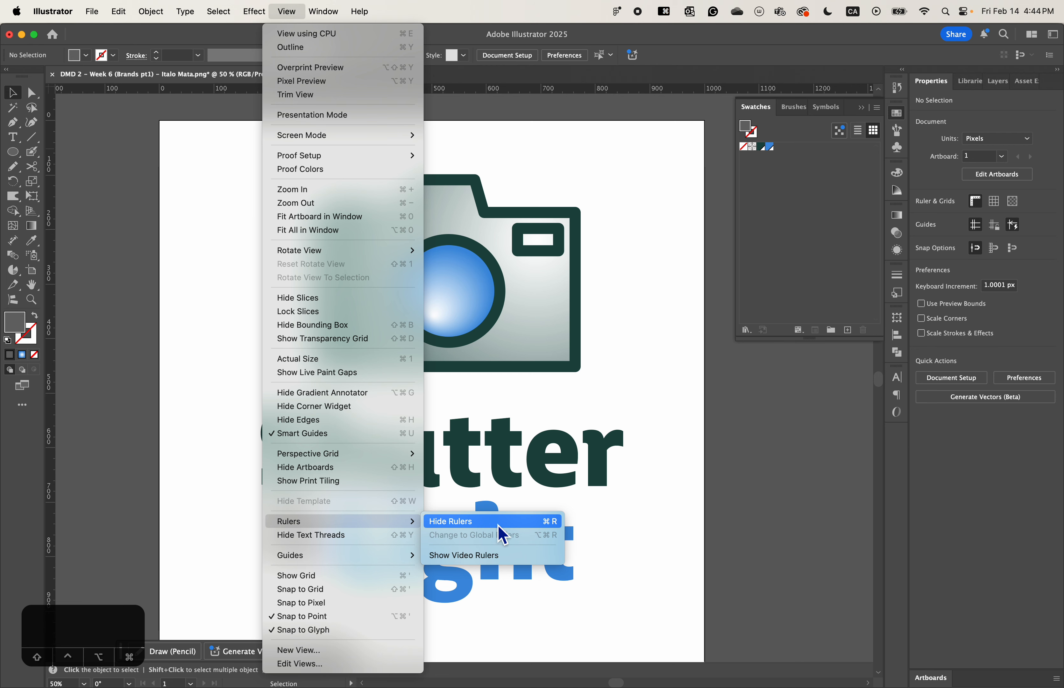
click(703, 496)
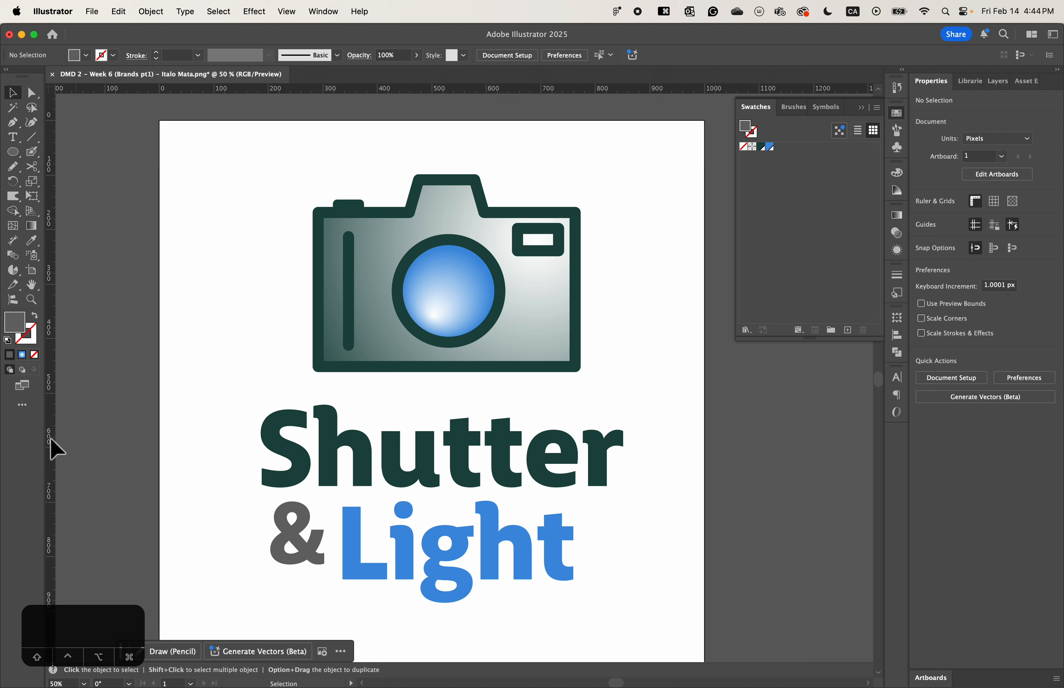
- Place vertical guides at the camera body's two outer edges, at about X 282 px and 773 px, and lock the guides
drag(56, 449, 313, 374)
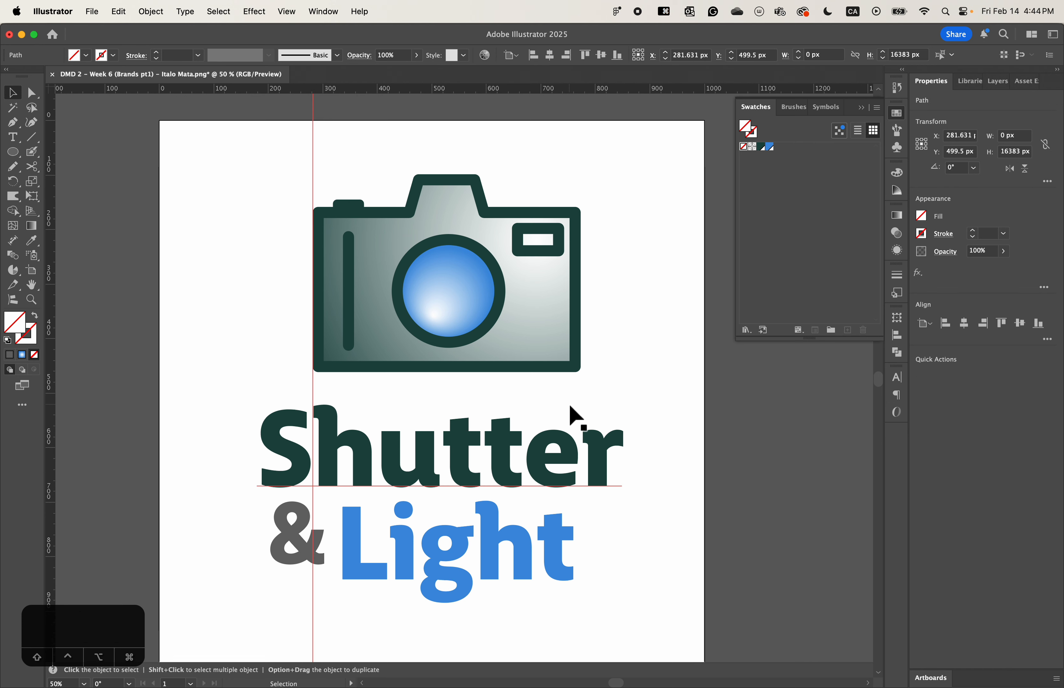
drag(50, 423, 580, 380)
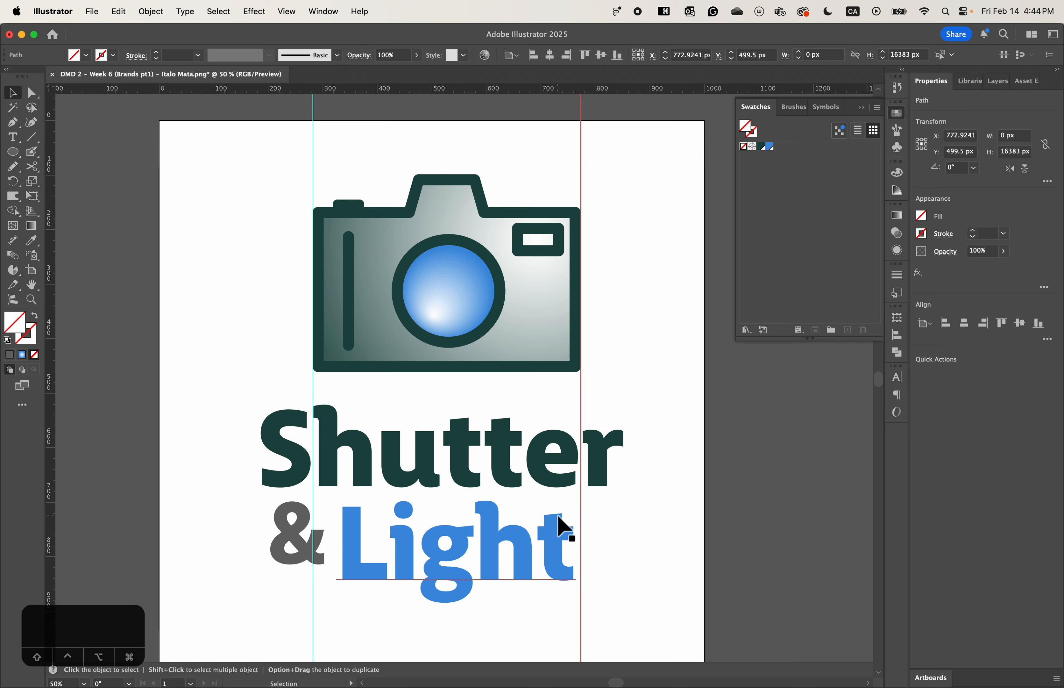
right_click(657, 437)
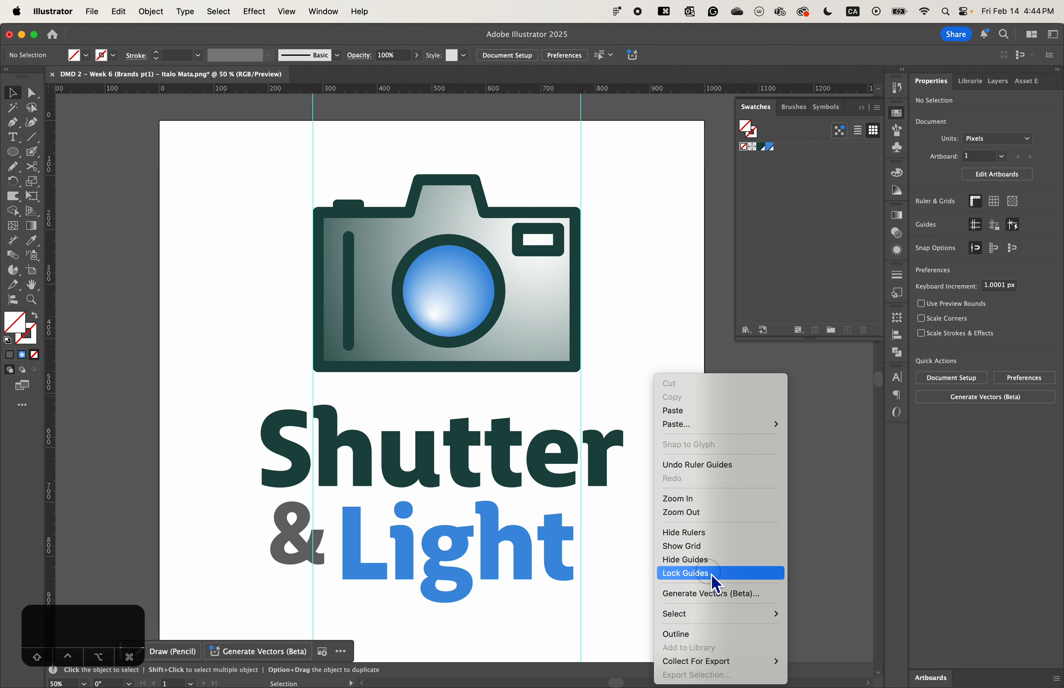
click(711, 573)
right_click(658, 403)
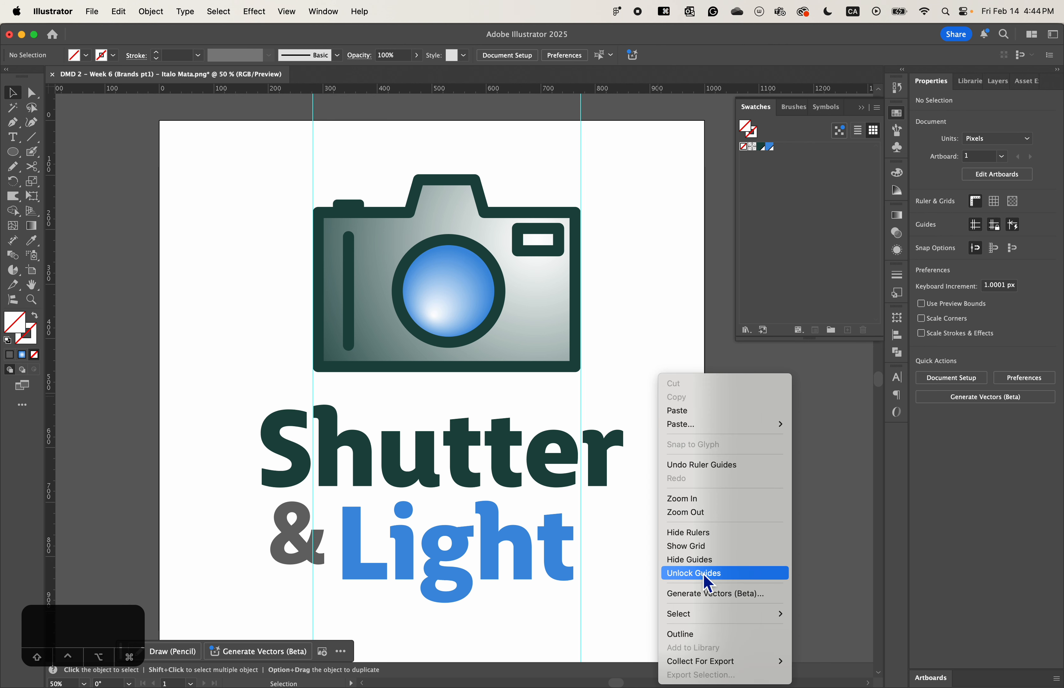
click(631, 405)
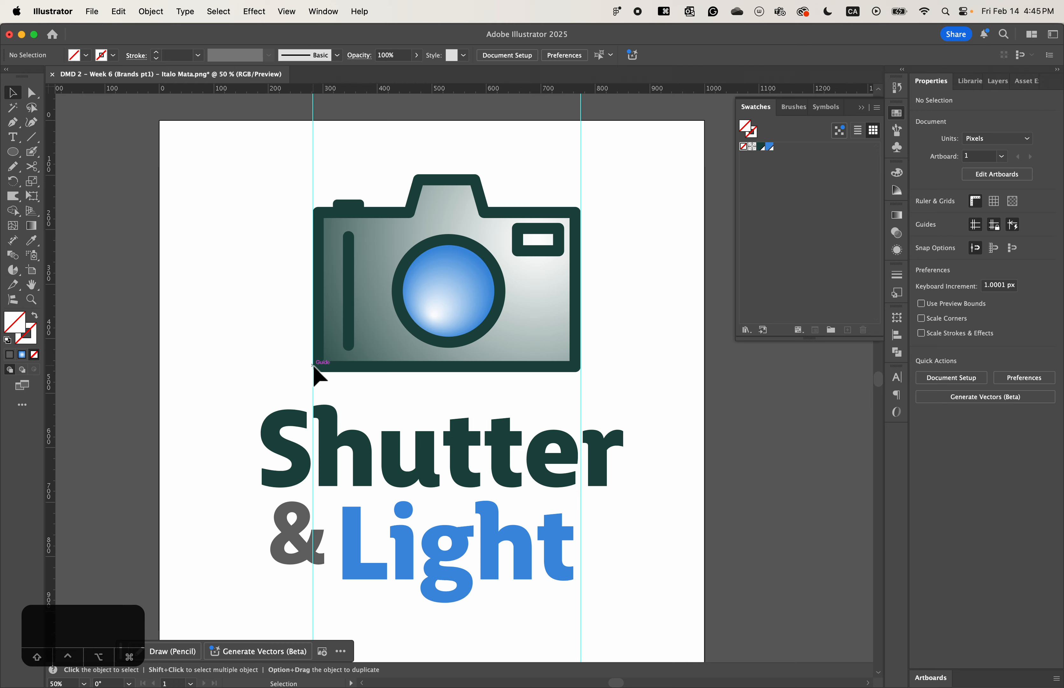
- Select all three wordmark texts, scale them down proportionally to about 656 by 393 px, and deselect them
drag(249, 385, 465, 624)
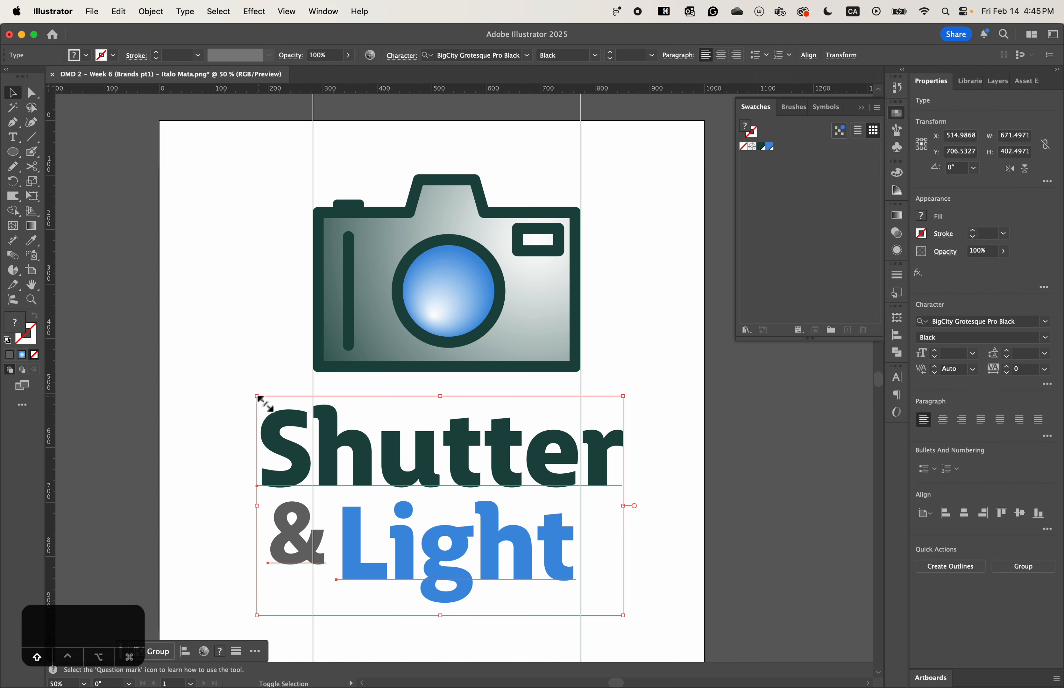
mouse_move(260, 402)
mouse_down()
mouse_move(267, 408)
mouse_move(262, 400)
mouse_up()
click(251, 365)
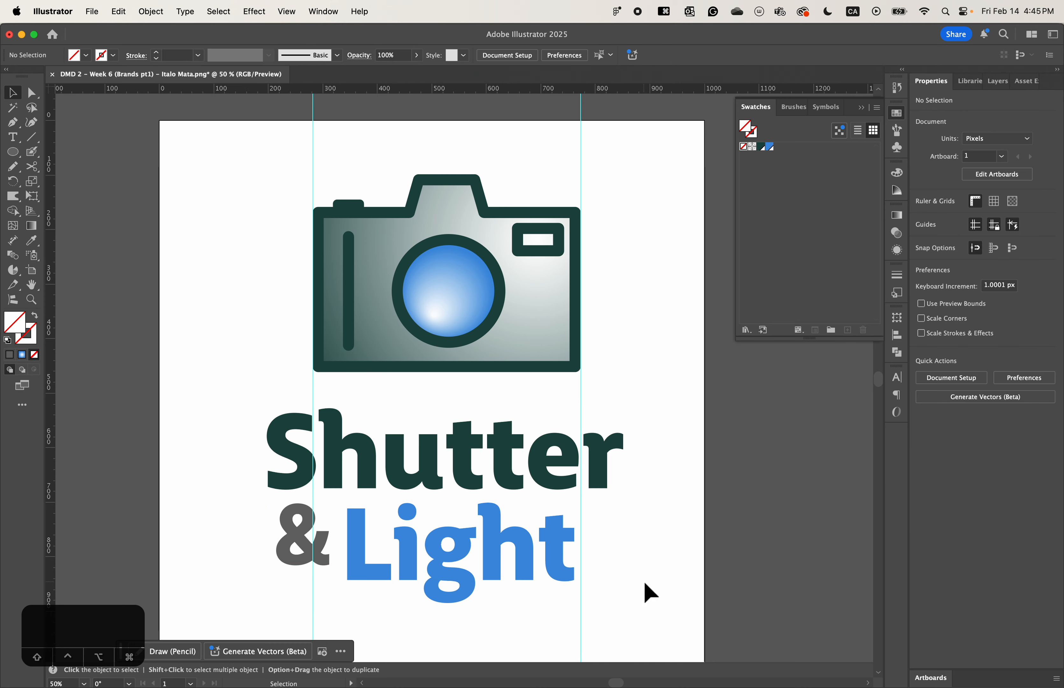
click(278, 434)
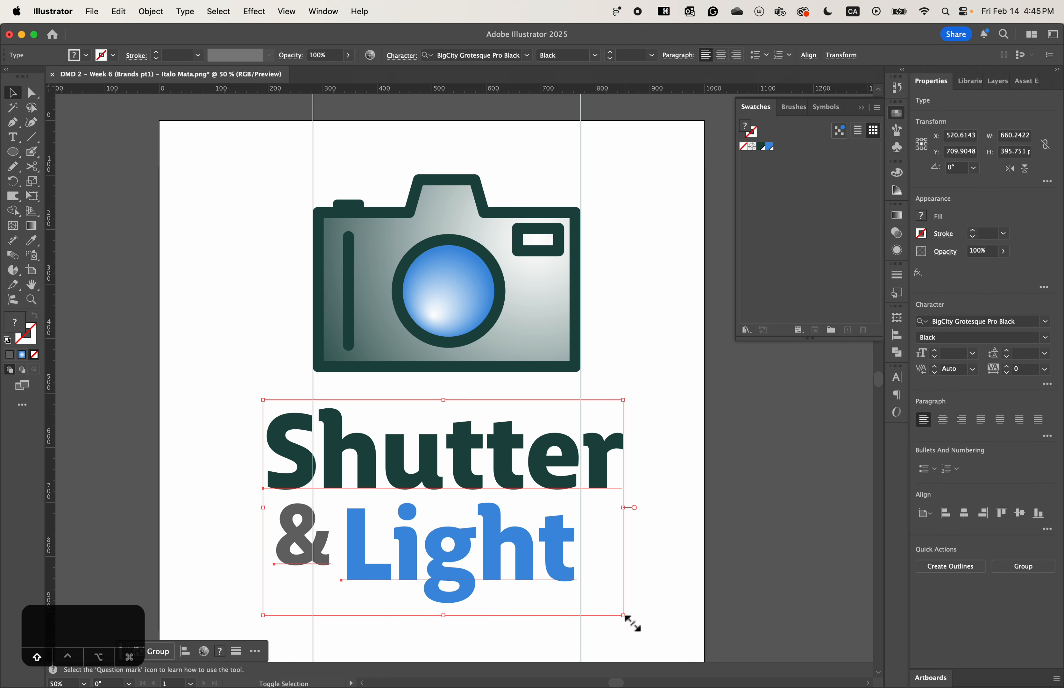
drag(624, 616, 621, 614)
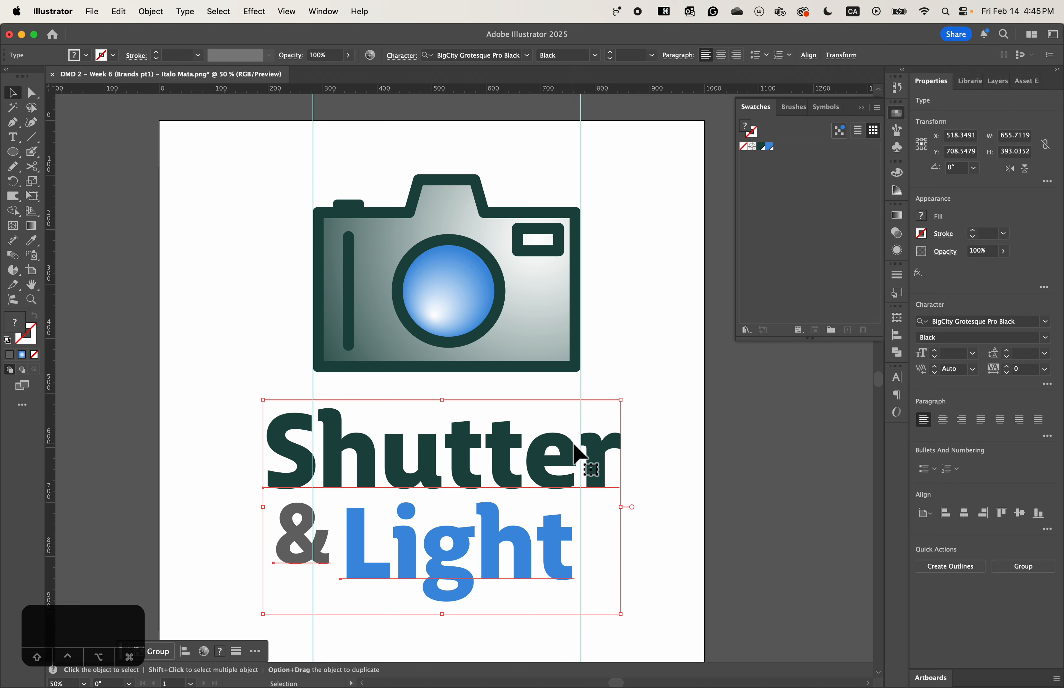
click(621, 375)
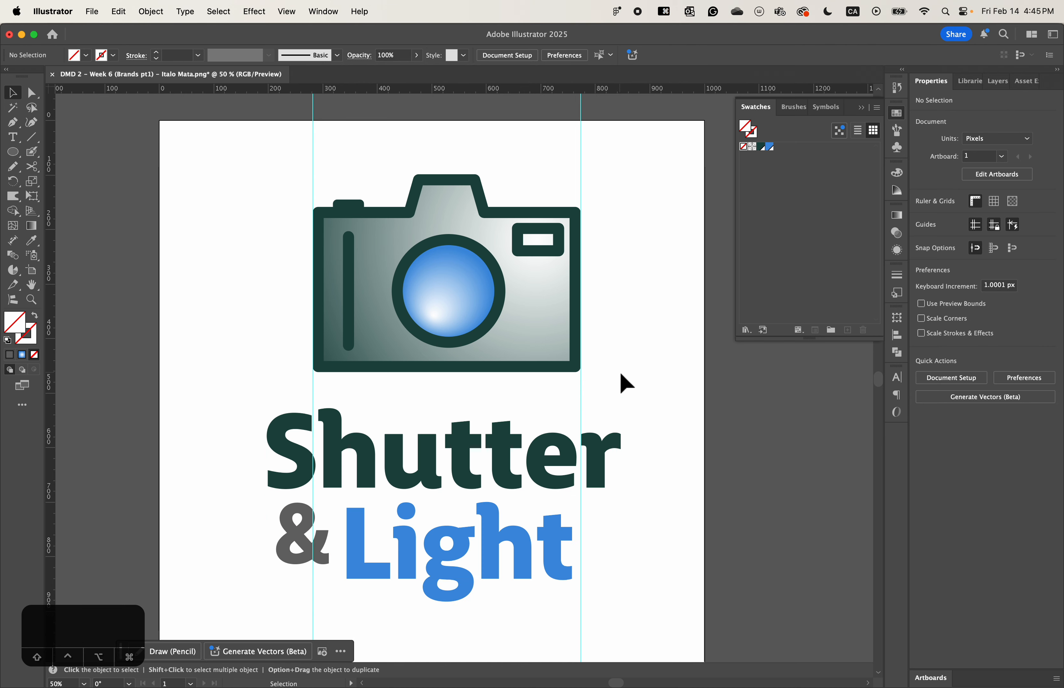
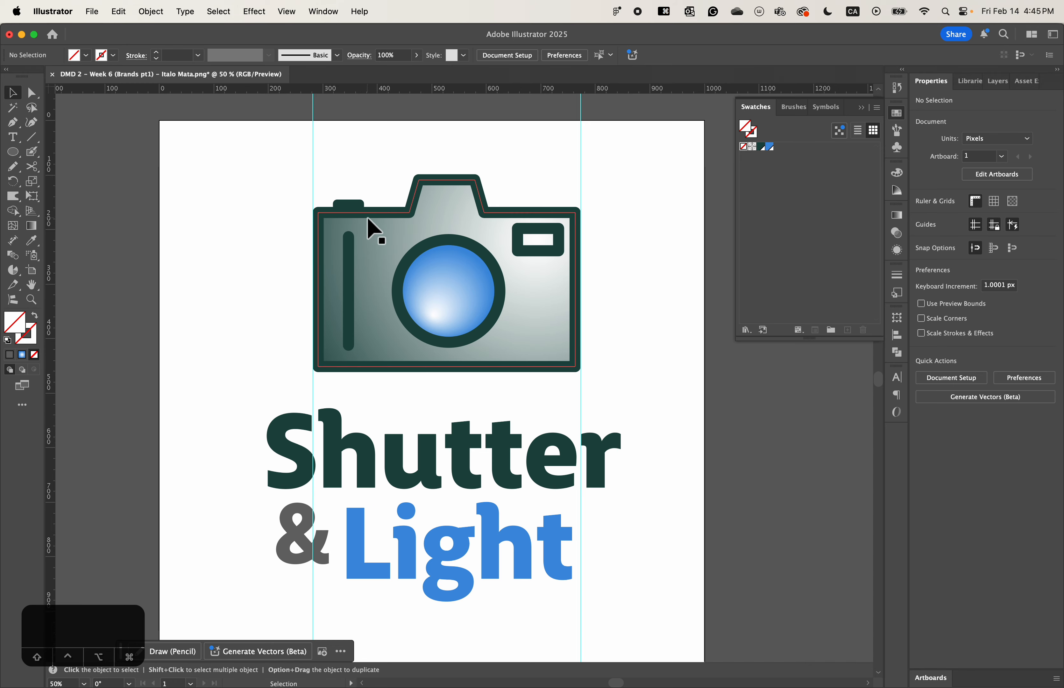
- Try moving the whole wordmark up over the camera, undo the move, and deselect the texts
drag(480, 503, 460, 267)
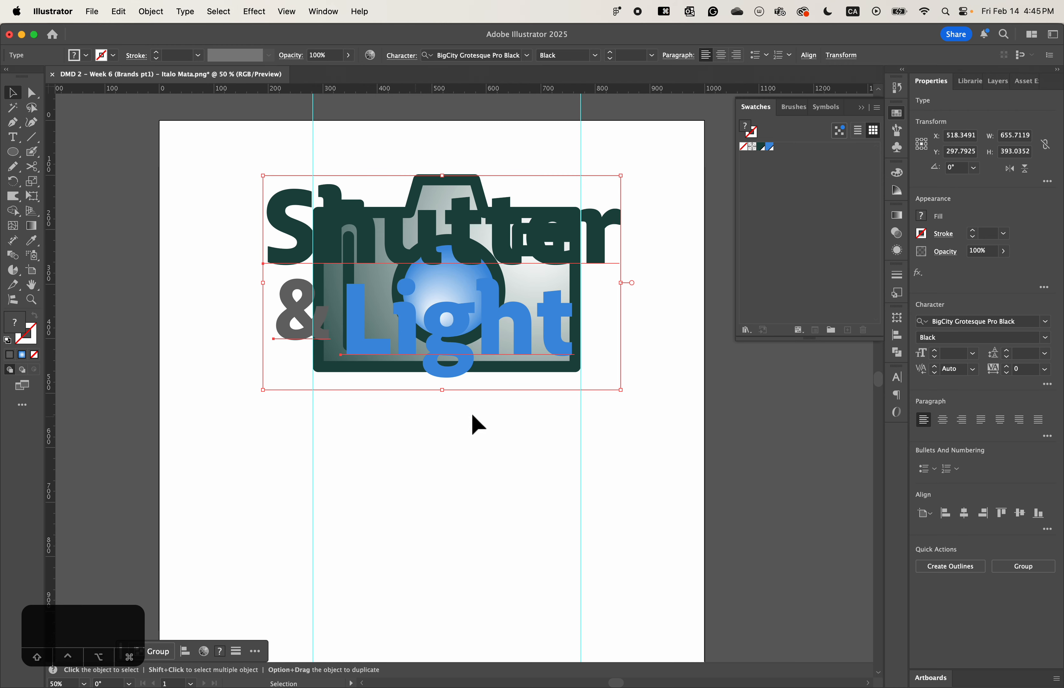
key(super+z)
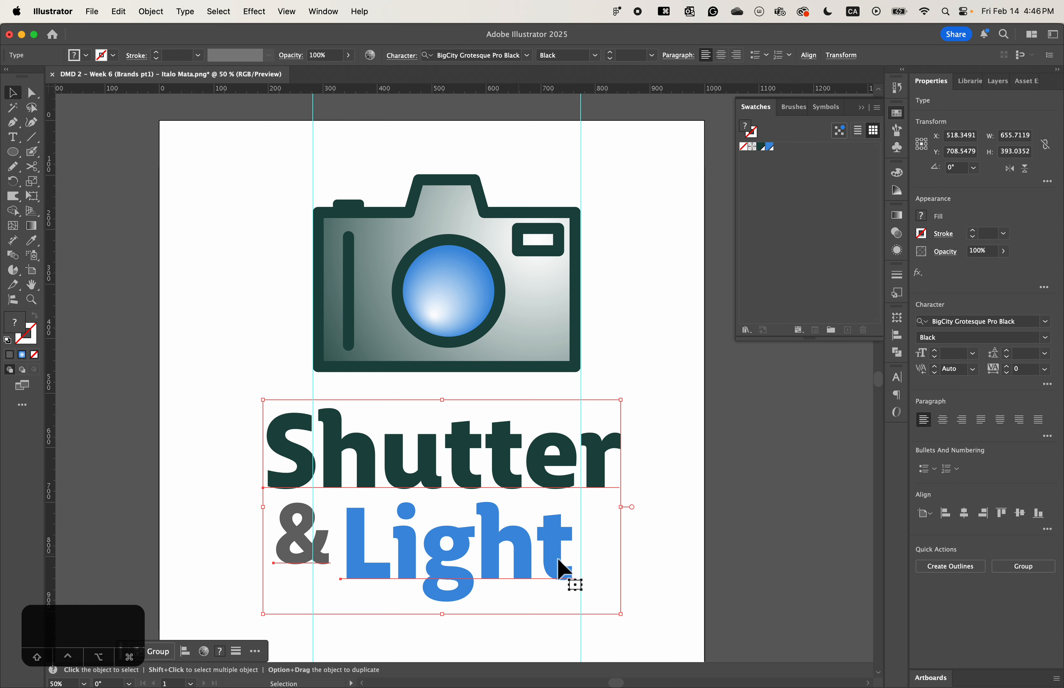
click(670, 412)
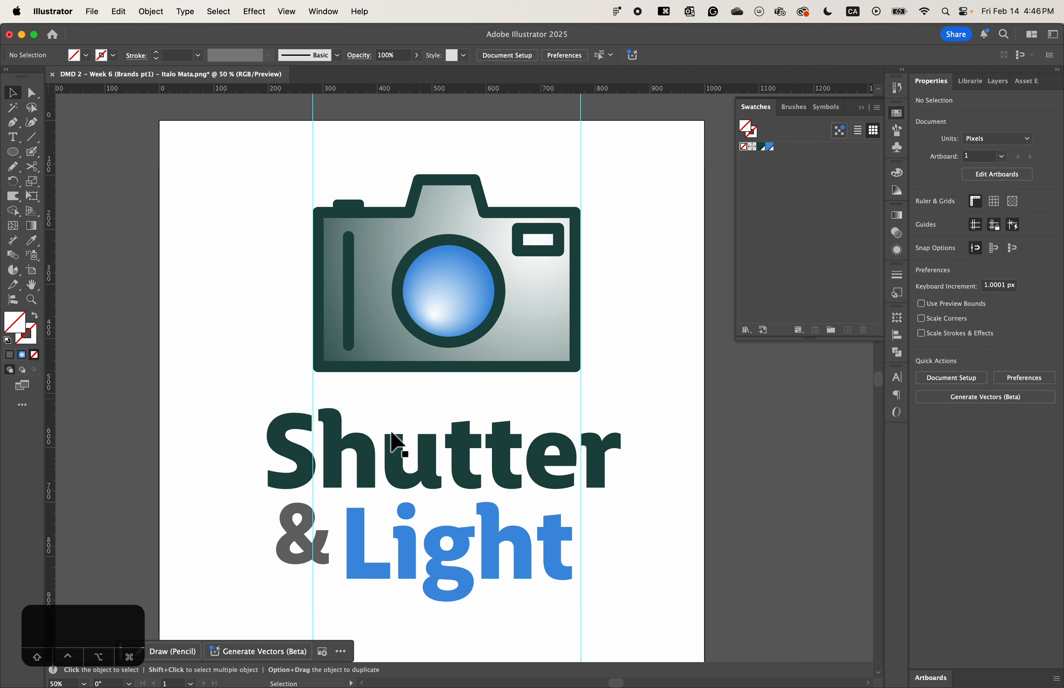
- Move "Light" slightly up and toward the guide at the camera's far edge so its final "t" meets it, and deselect
click(306, 562)
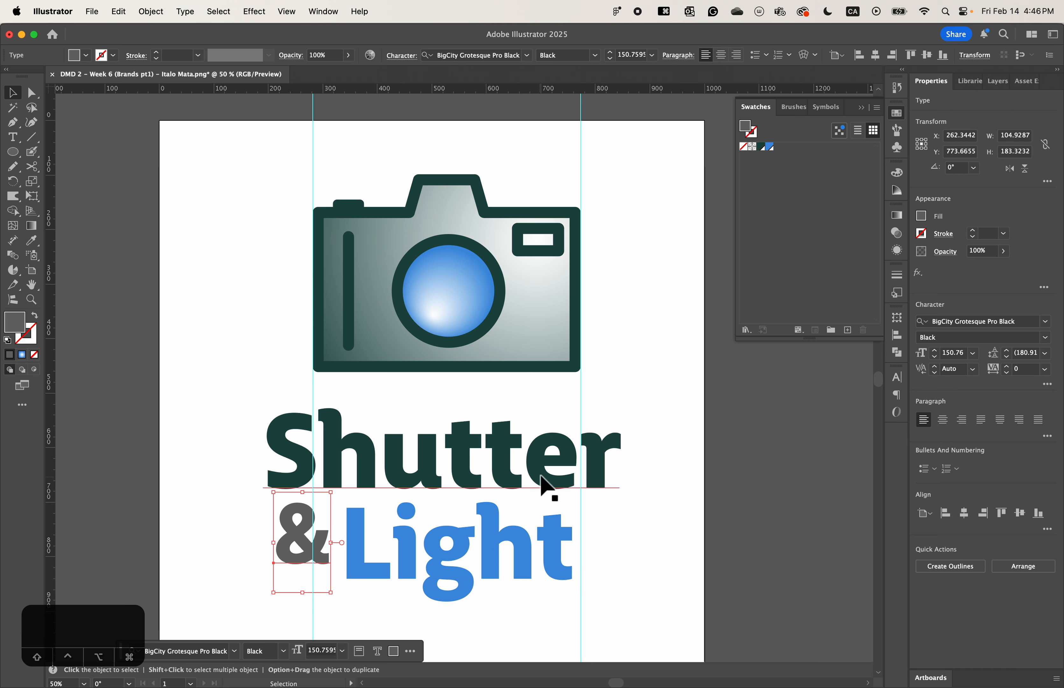
drag(521, 539, 528, 540)
click(660, 521)
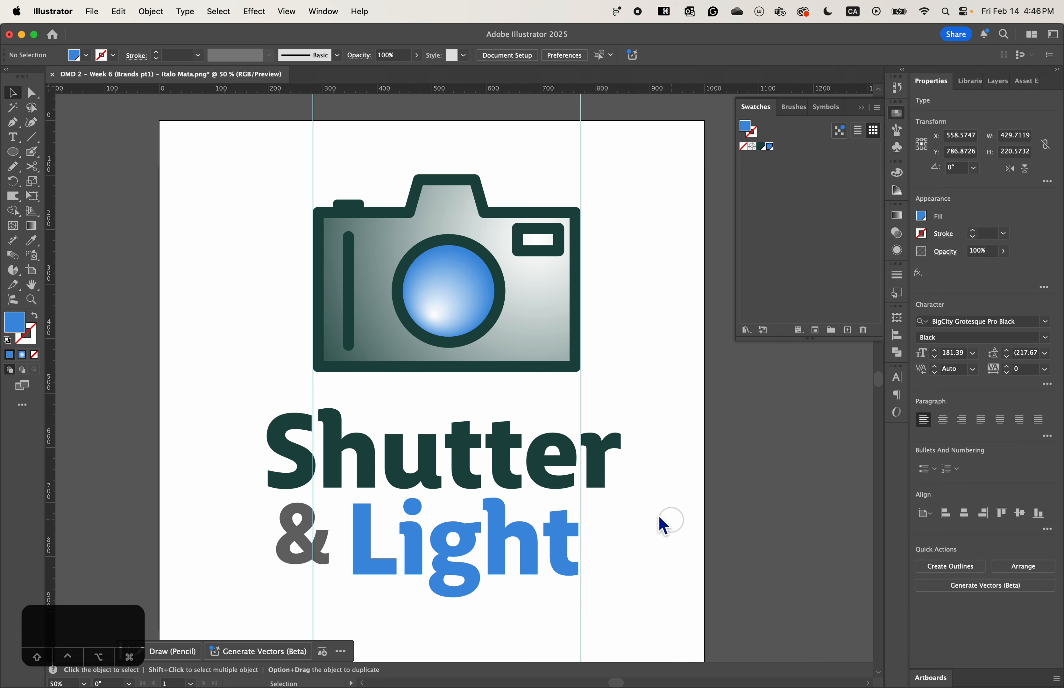
click(467, 463)
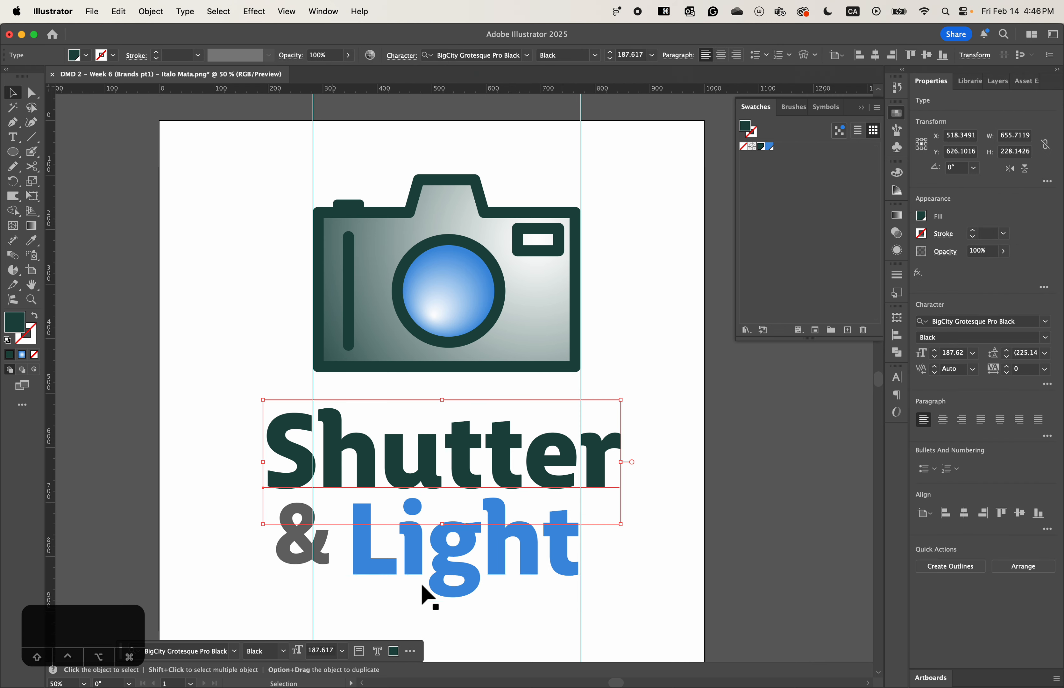
click(488, 475)
click(466, 245)
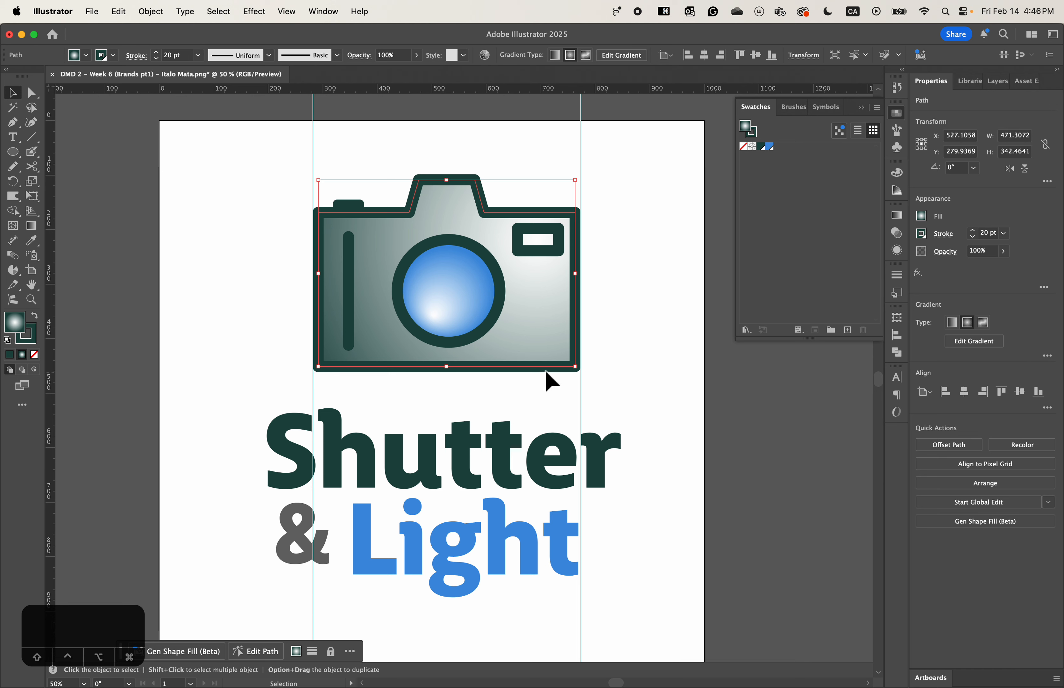
click(661, 396)
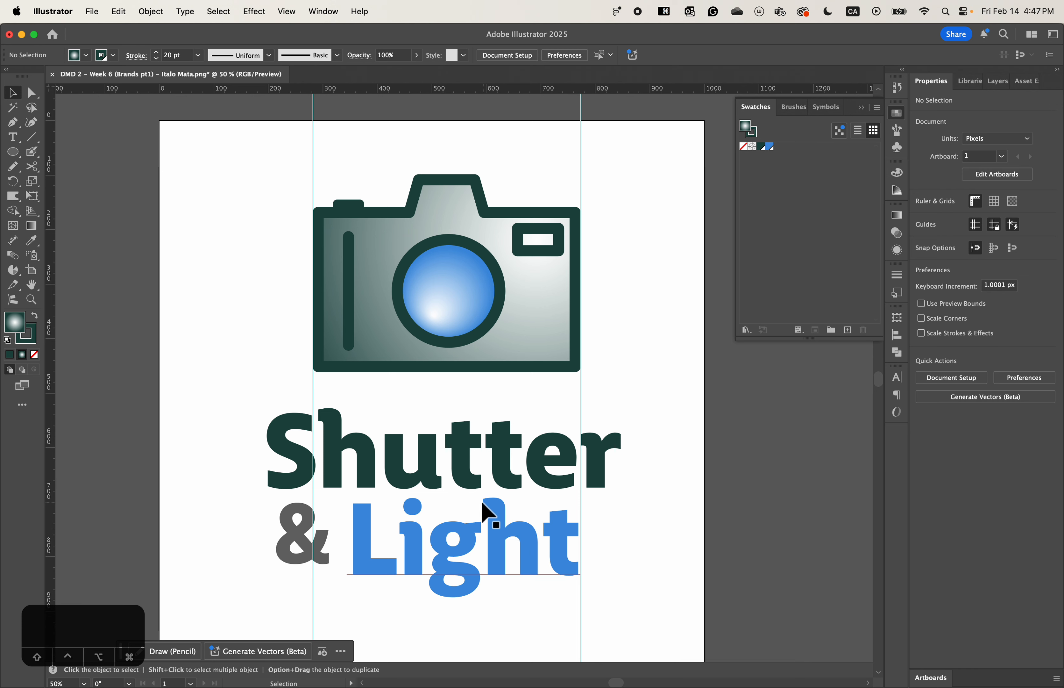
- Move "Light" closer to "Shutter" and nudge it just inside the guide, at about X 556, Y 779 px, and deselect it
drag(494, 539, 496, 526)
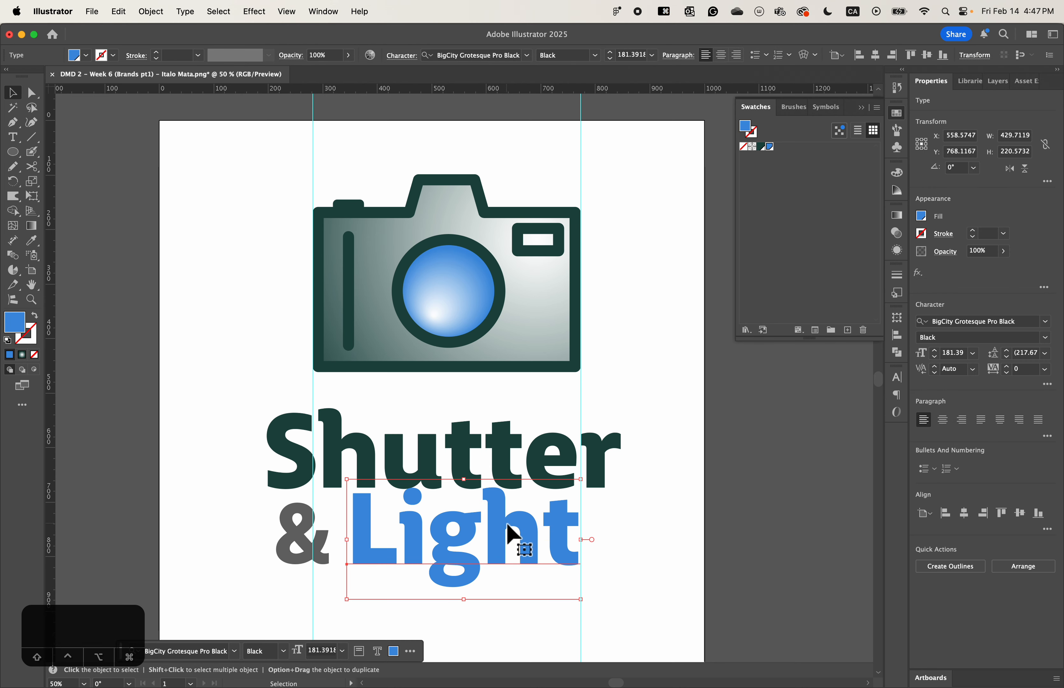
drag(508, 526, 507, 530)
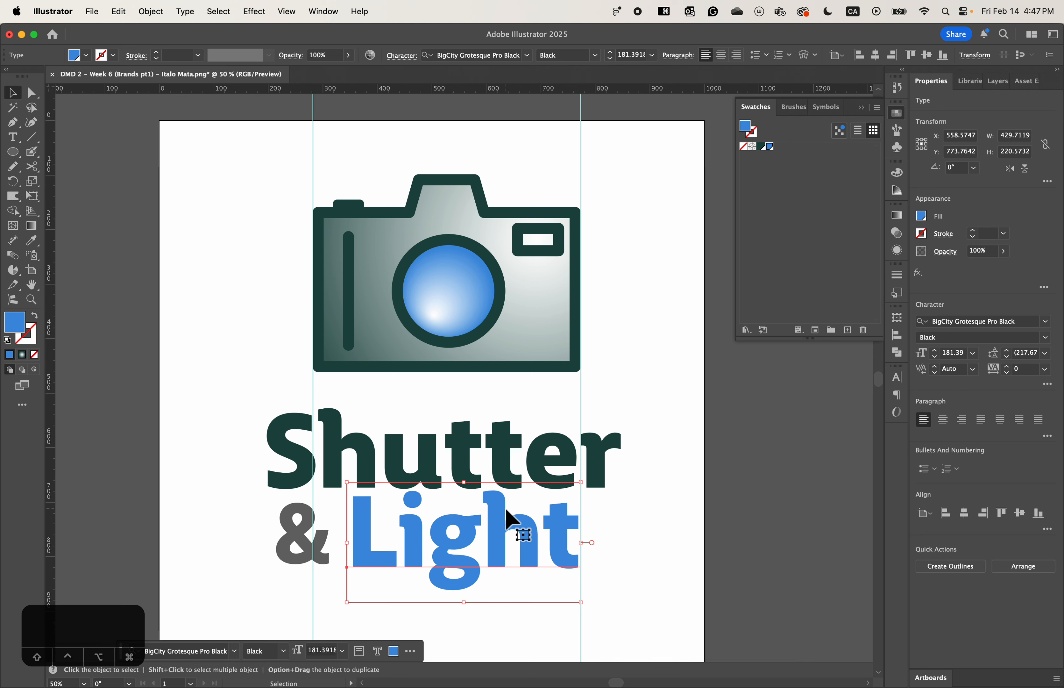
key(Left)
key(Left)
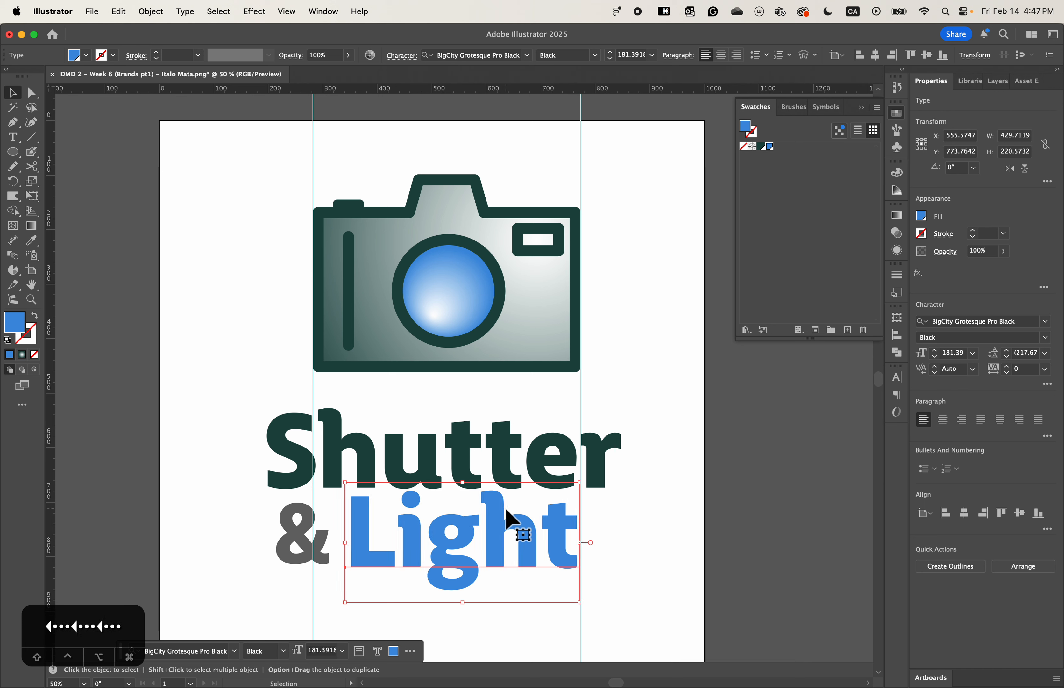
click(712, 573)
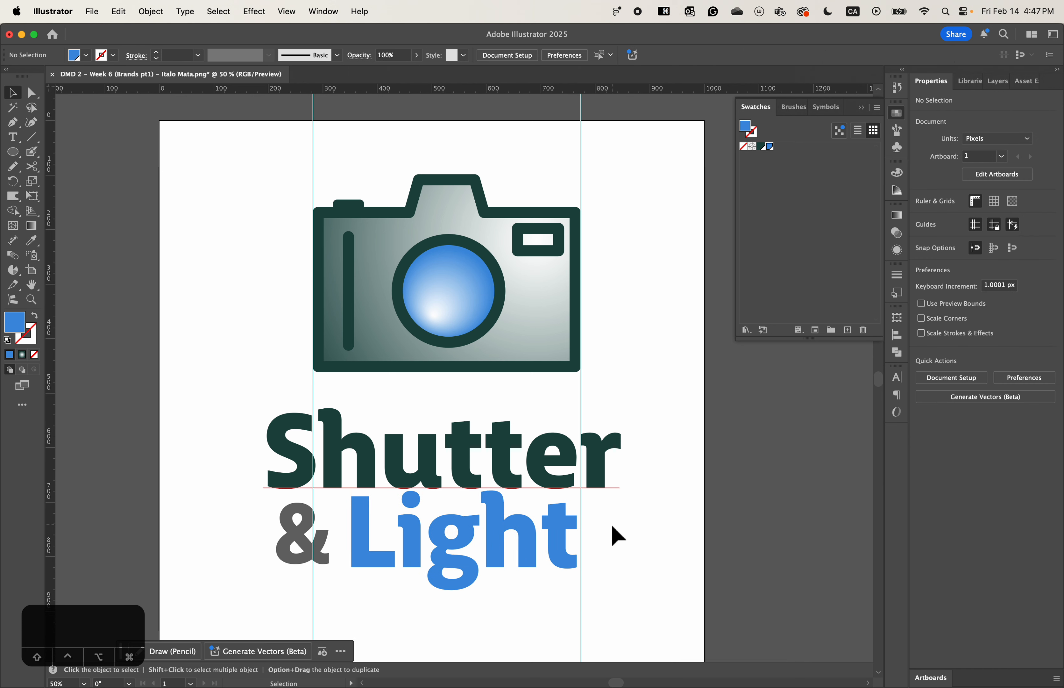
click(554, 550)
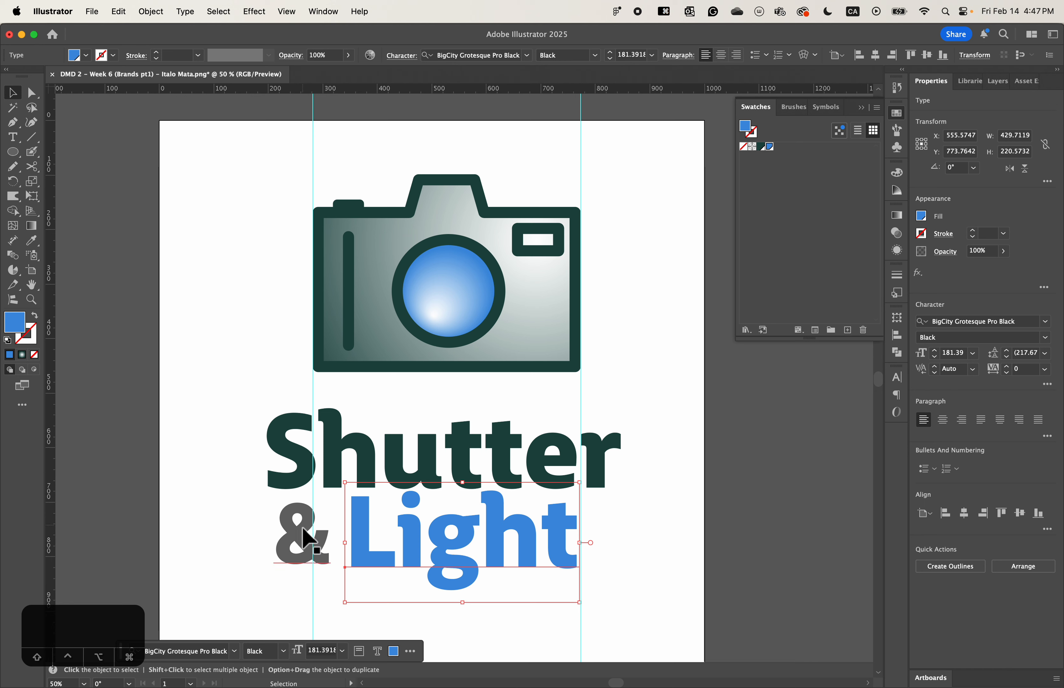
click(720, 560)
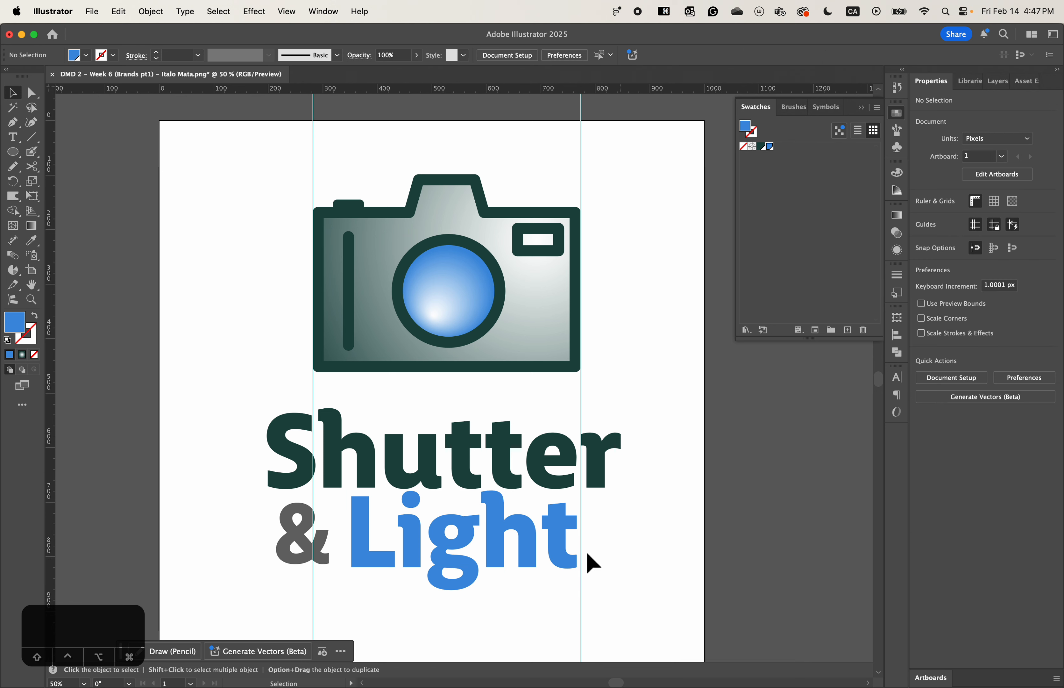
drag(492, 517, 492, 524)
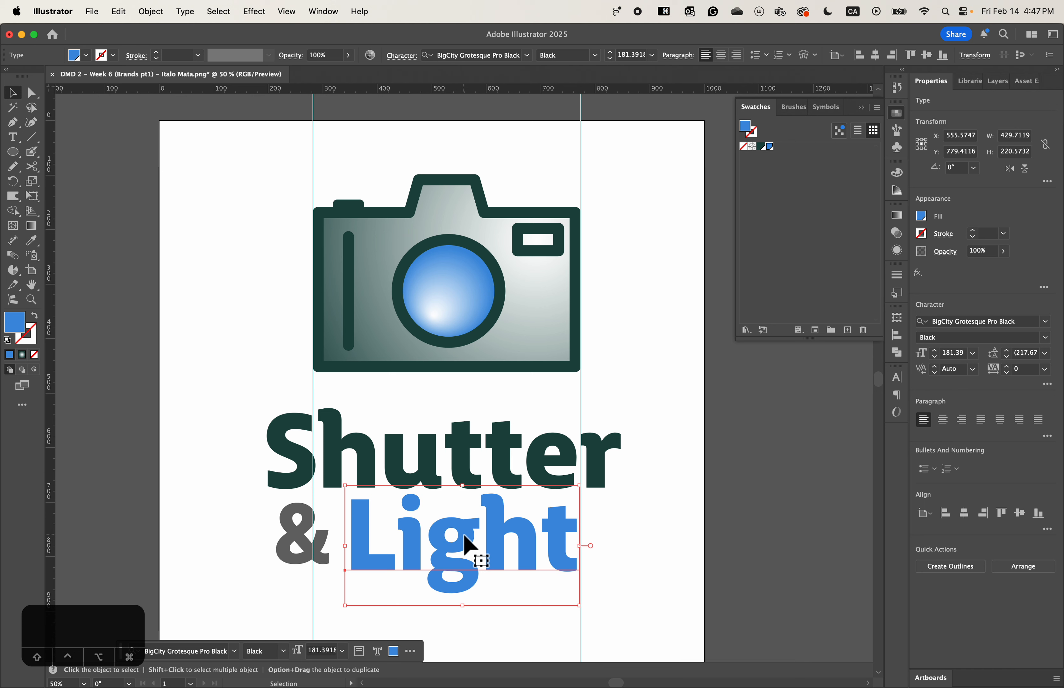
click(240, 543)
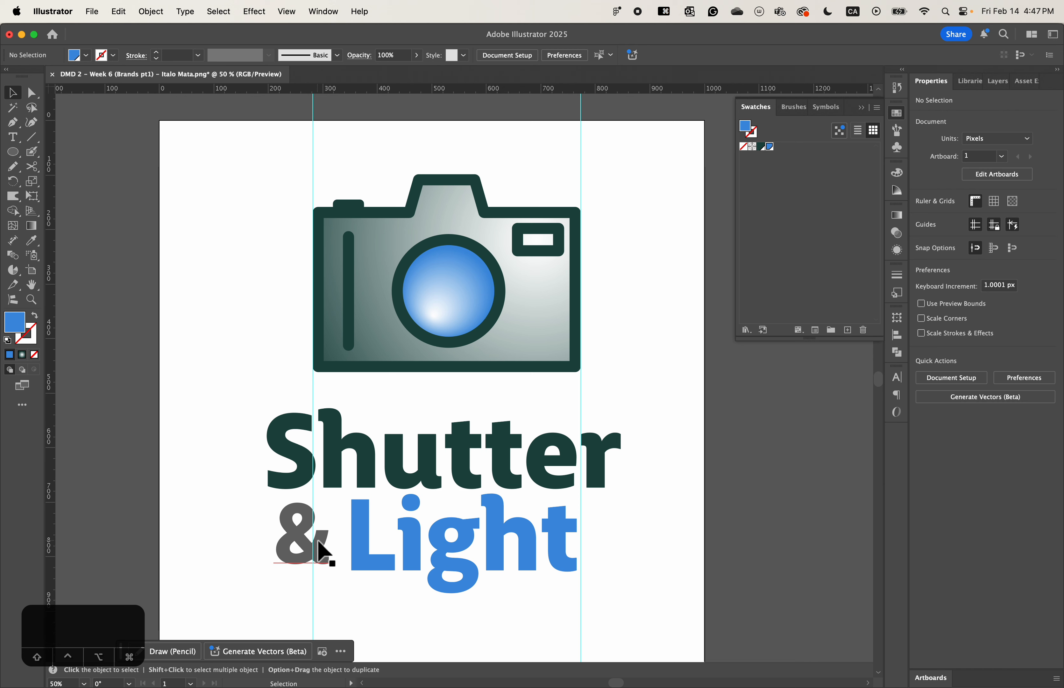
- Move the ampersand closer to "Light", to about X 277, Y 768 px, and hide the guides
drag(306, 548, 313, 546)
click(517, 629)
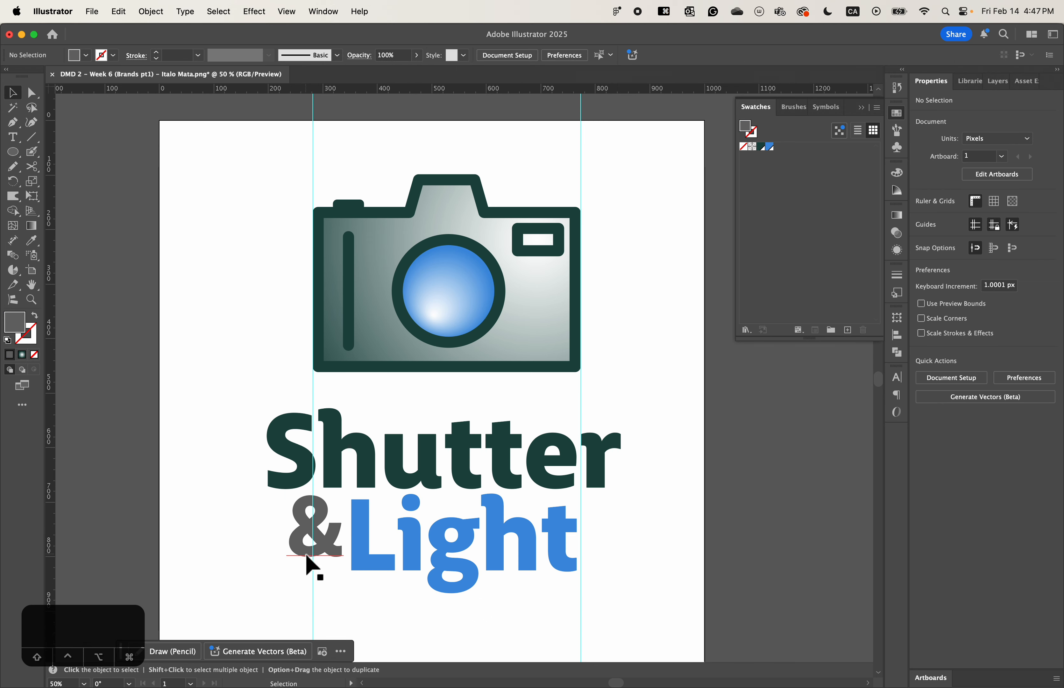
key(super)
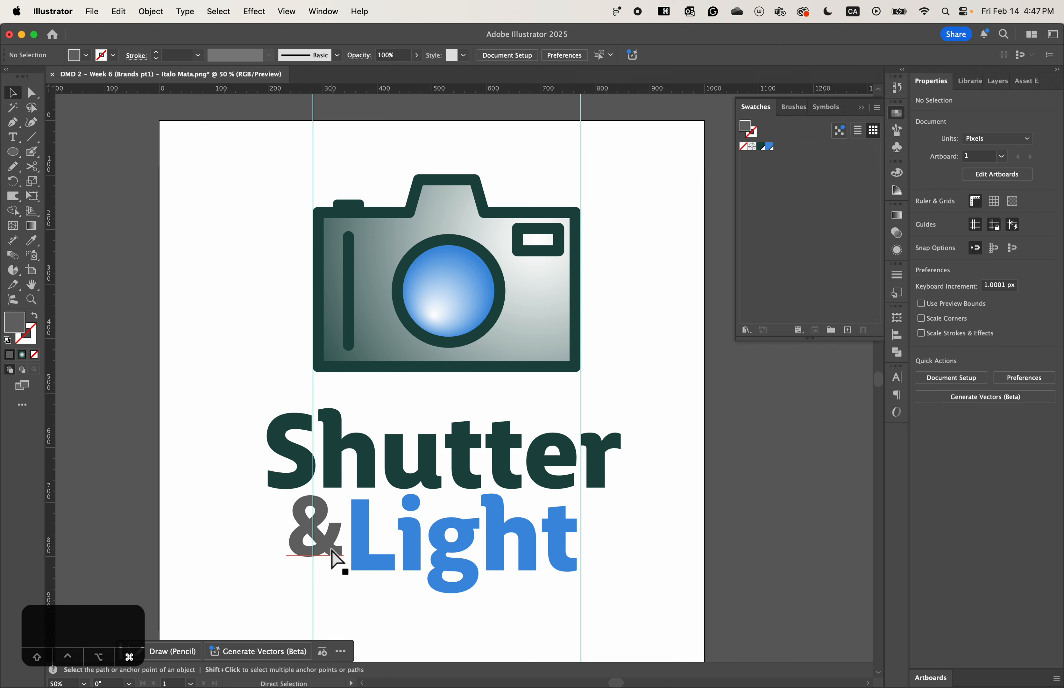
key(super+semicolon)
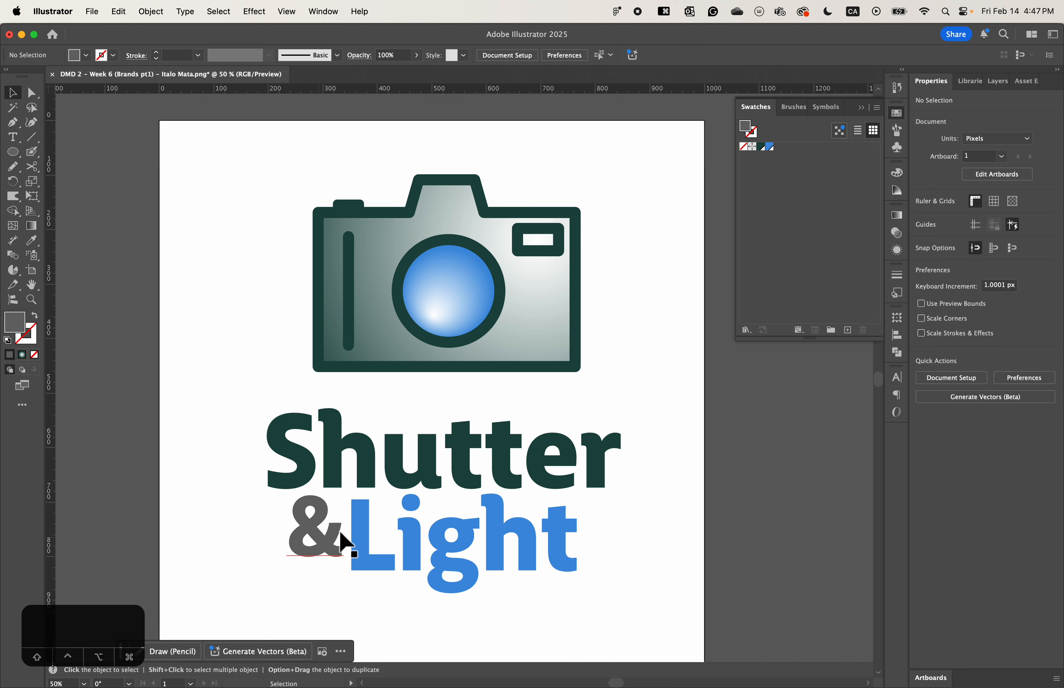
mouse_move(328, 544)
mouse_down()
mouse_move(317, 557)
mouse_move(319, 541)
mouse_up()
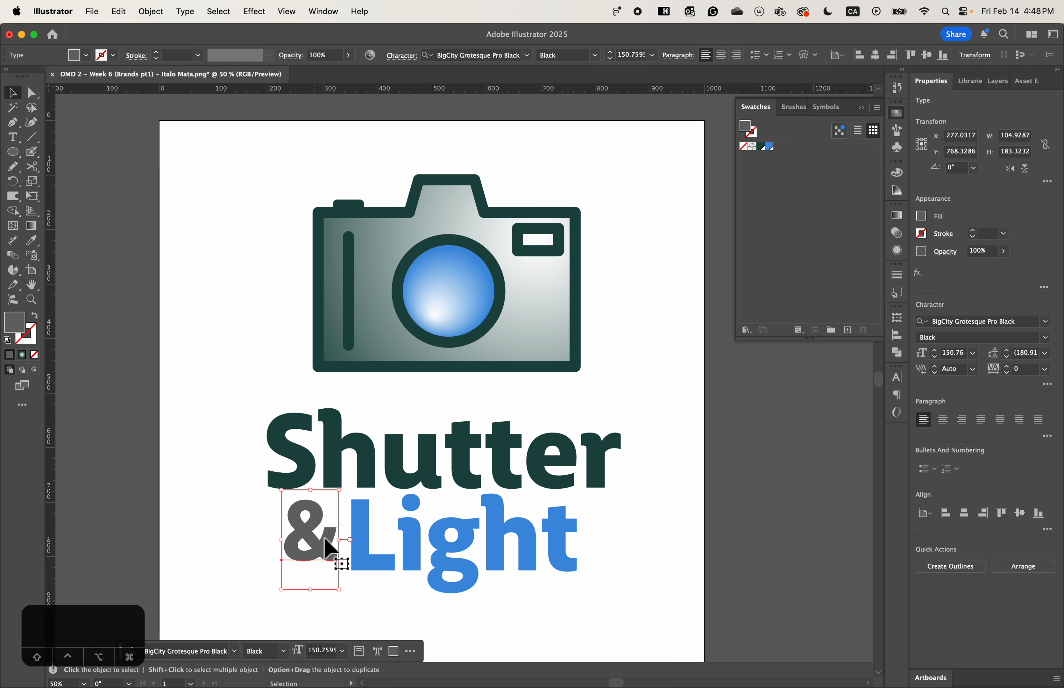
- Align the tops of the ampersand and "Light" with "Light" as the key object, and deselect them
shift+click(362, 534)
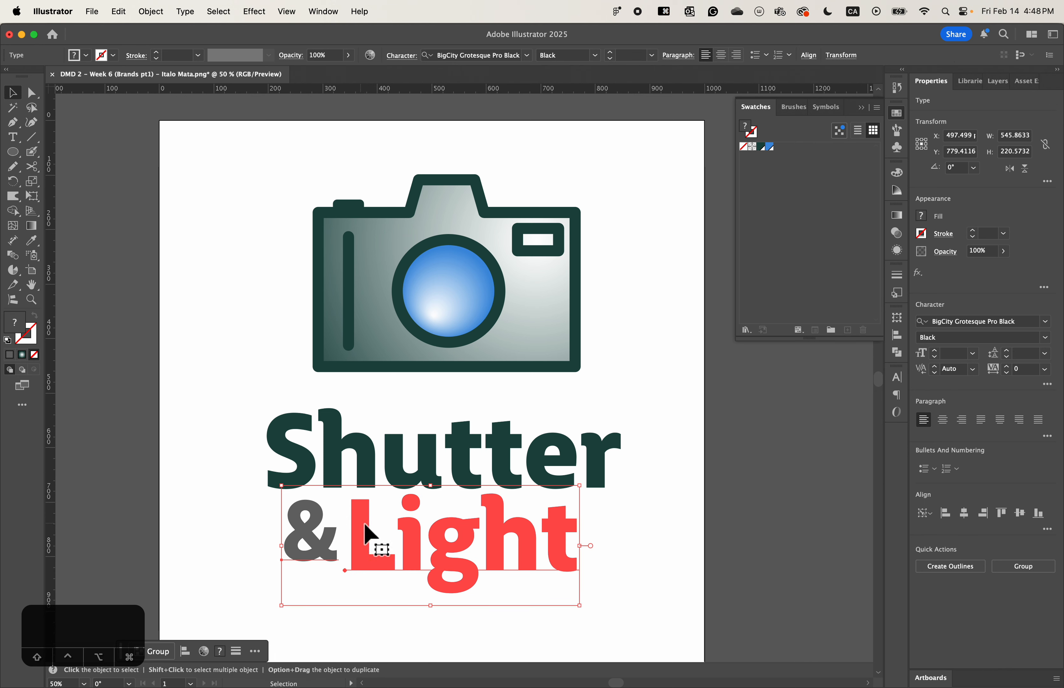
click(1004, 516)
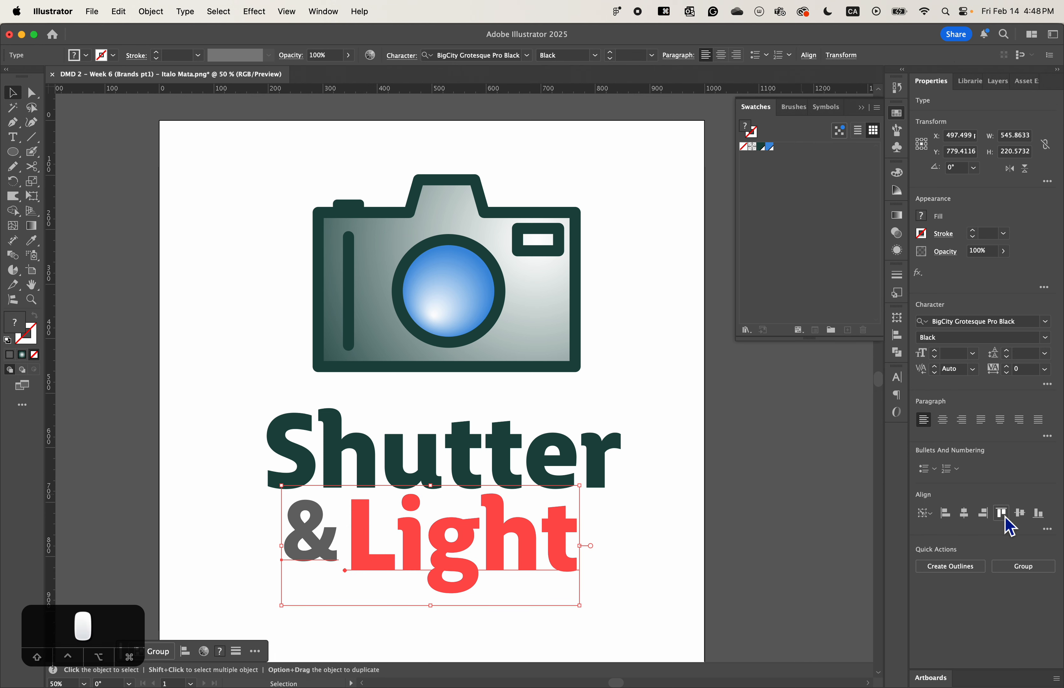
click(689, 550)
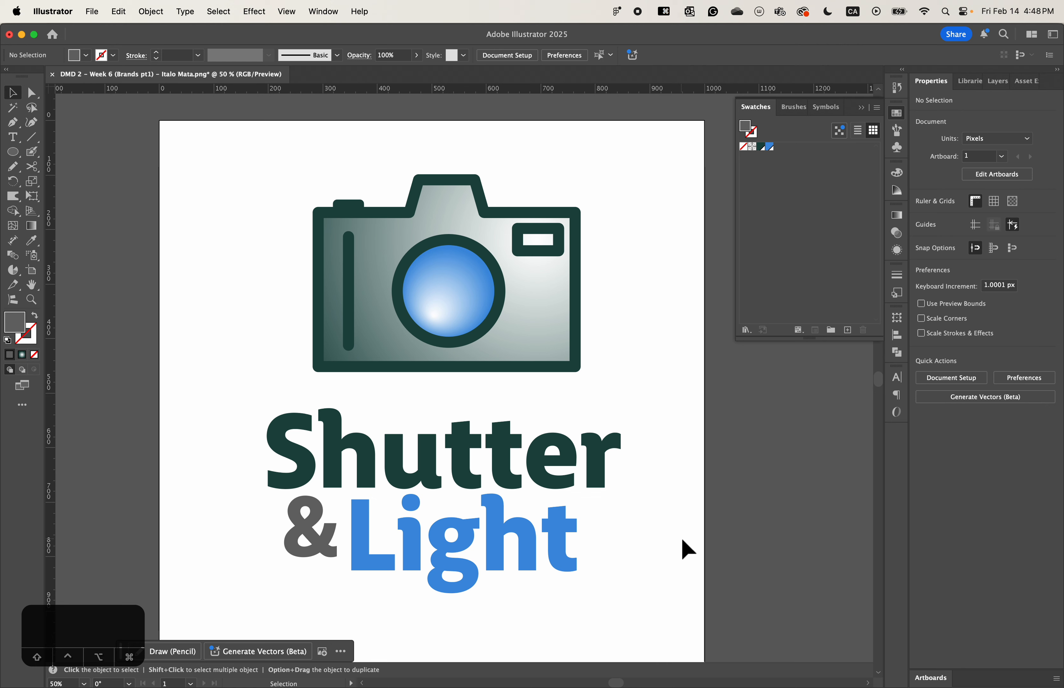
- Scale the ampersand down proportionally from its outer lower corner to about 99 by 174 px
click(318, 556)
drag(289, 592, 293, 587)
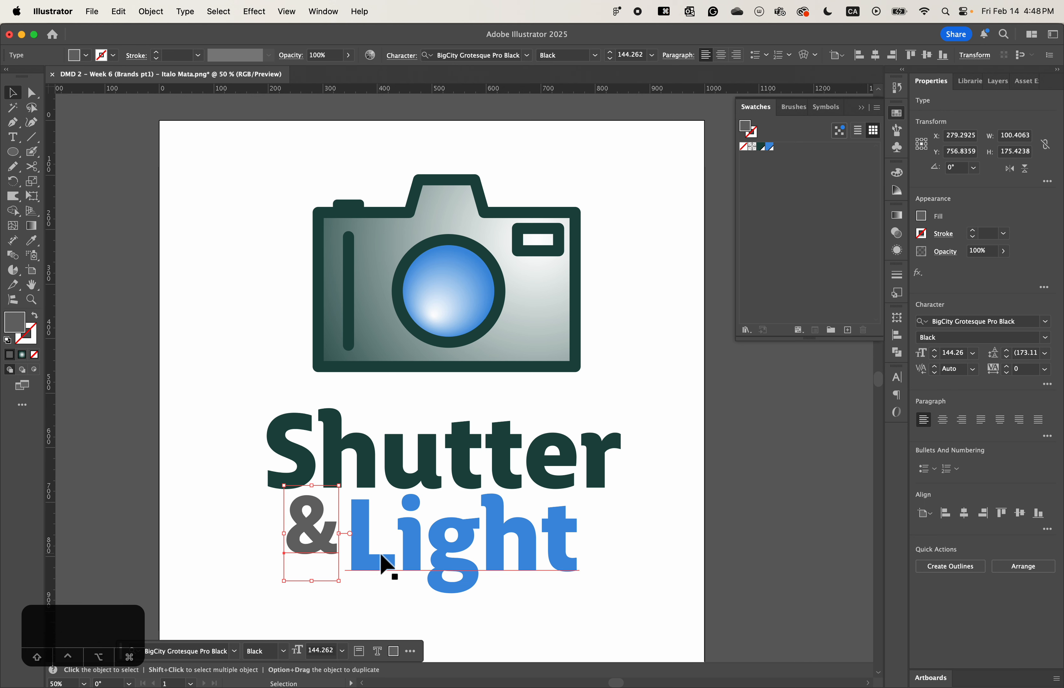
drag(284, 580, 286, 580)
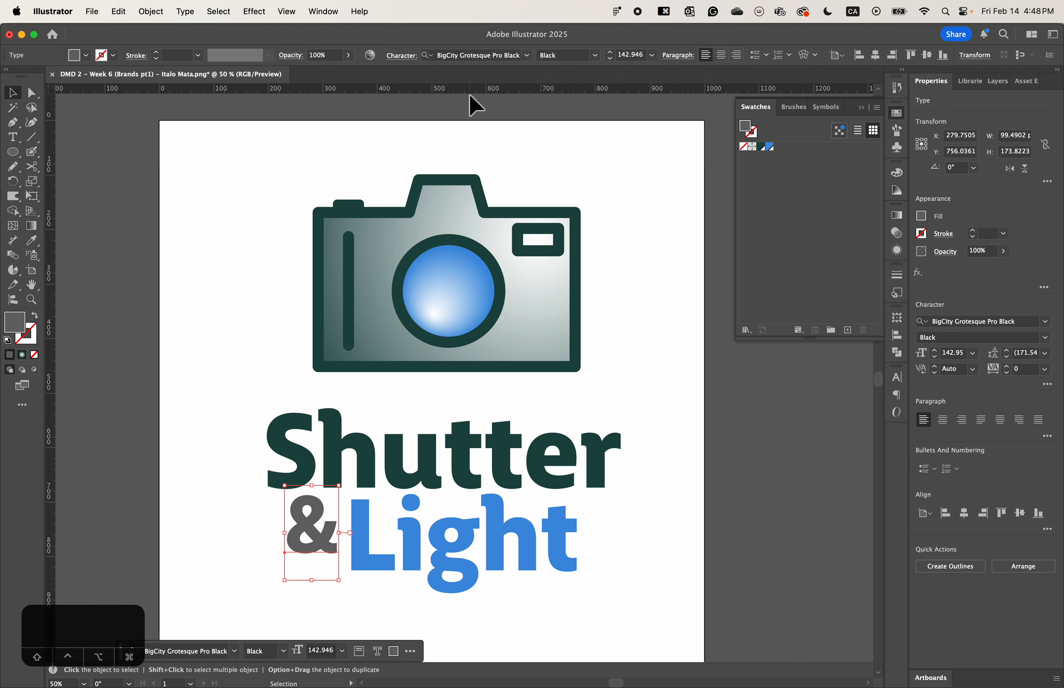
- Place a horizontal guide just below the ampersand to compare baselines with "Light", and leave all guides hidden
drag(418, 90, 378, 556)
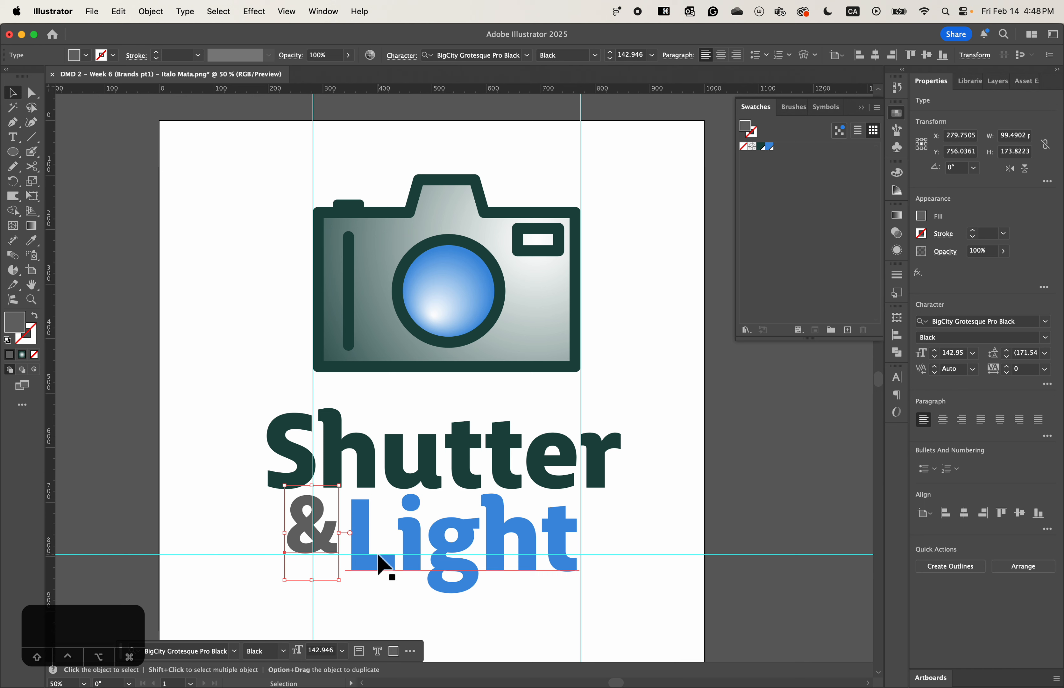
click(738, 519)
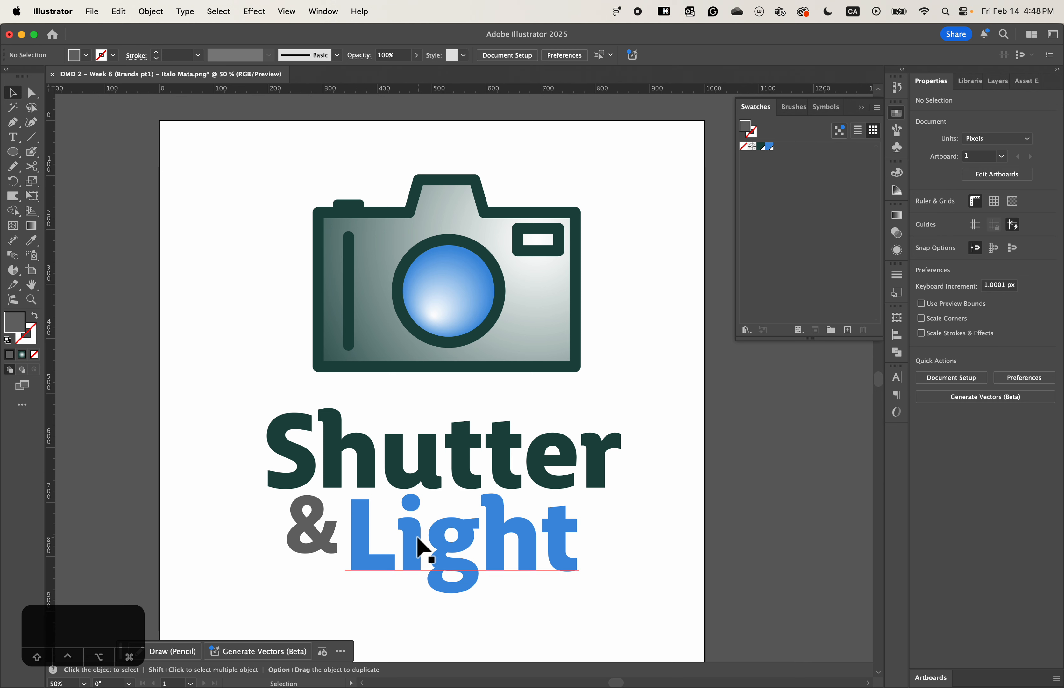
key(super+semicolon)
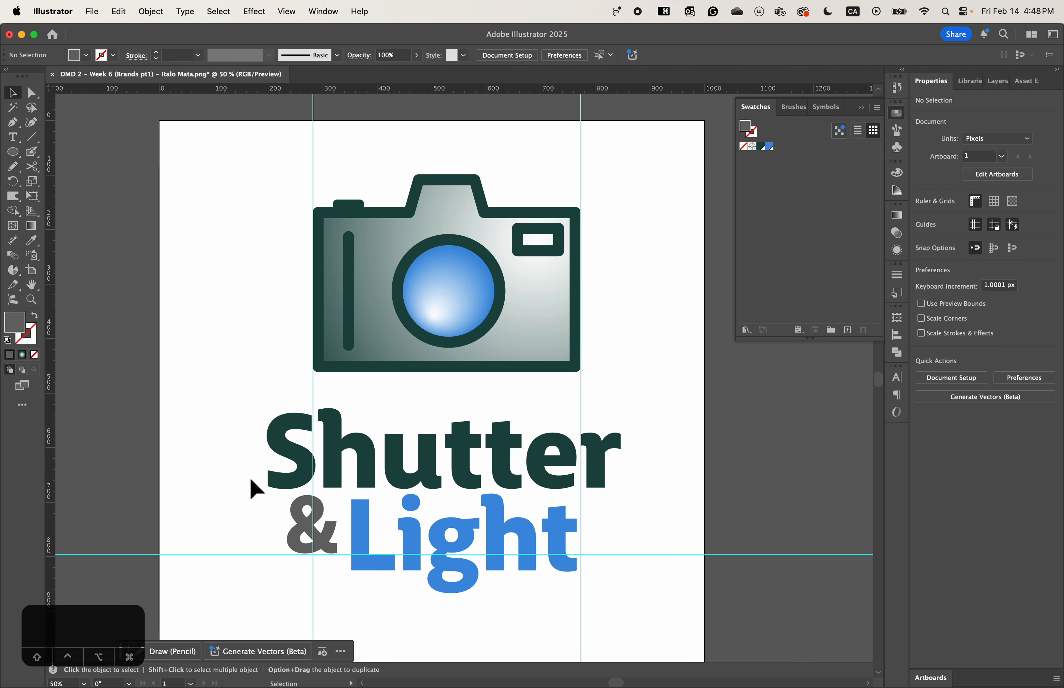
key(super)
key(super+semicolon)
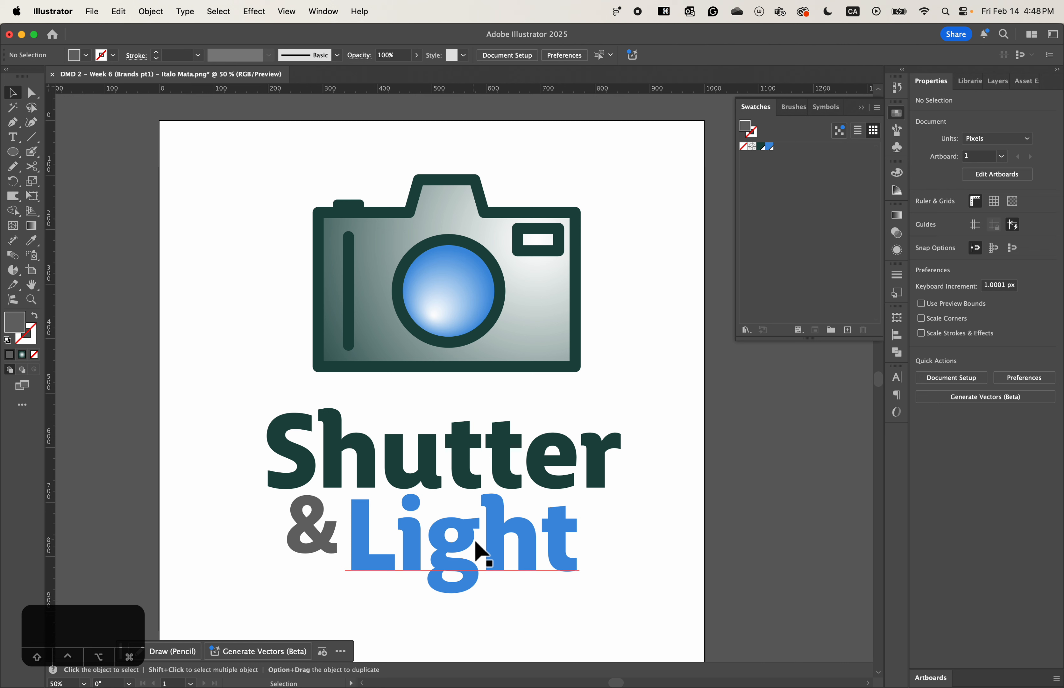
drag(543, 621, 503, 572)
click(639, 537)
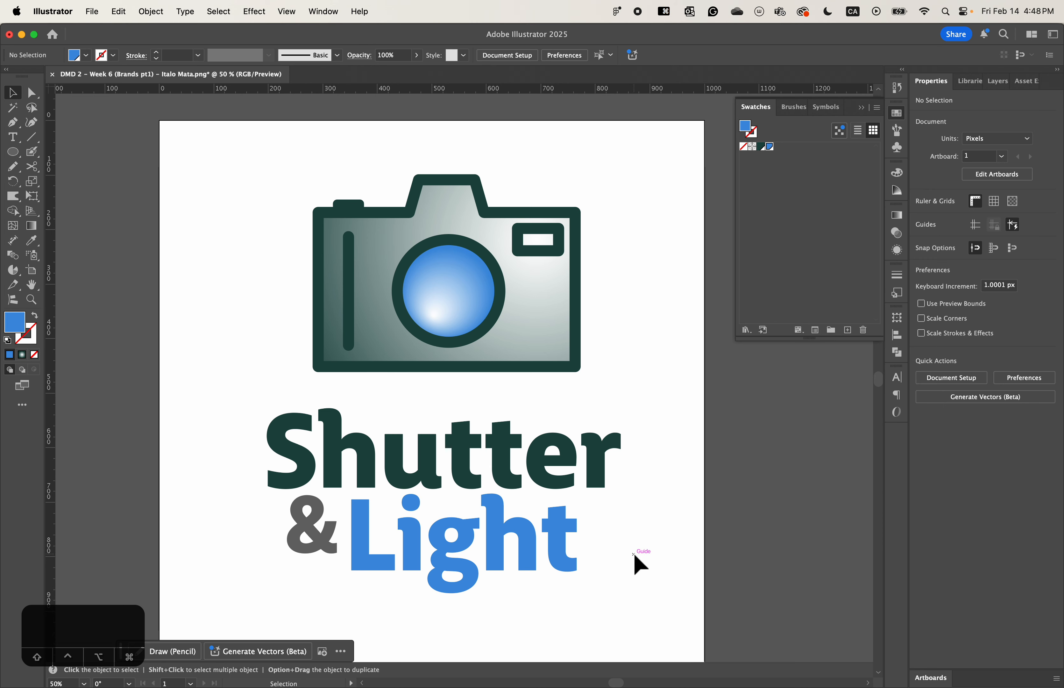
- Set the camera body outline's stroke weight to 25 pt and deselect it
click(444, 372)
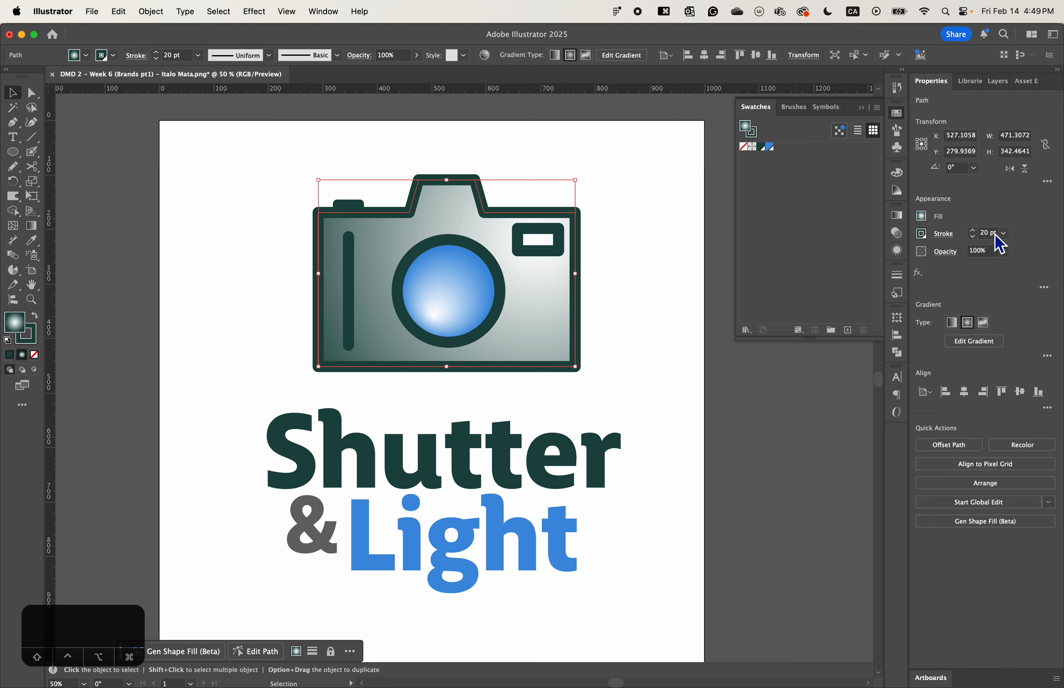
click(973, 231)
click(973, 231)
click(973, 231)
click(974, 231)
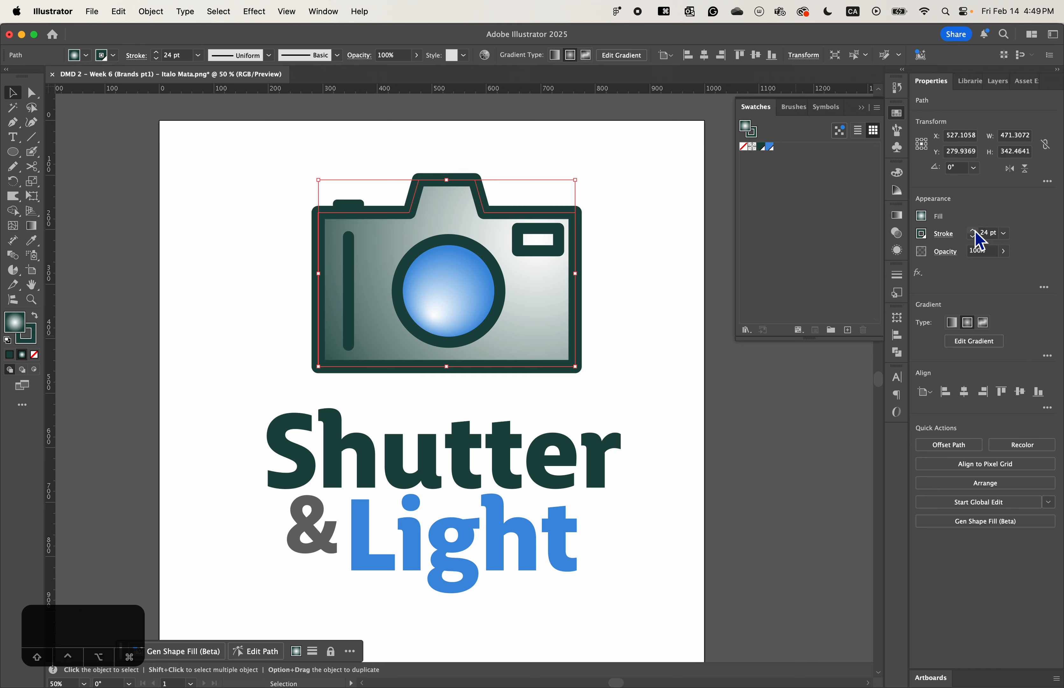
click(974, 231)
click(482, 385)
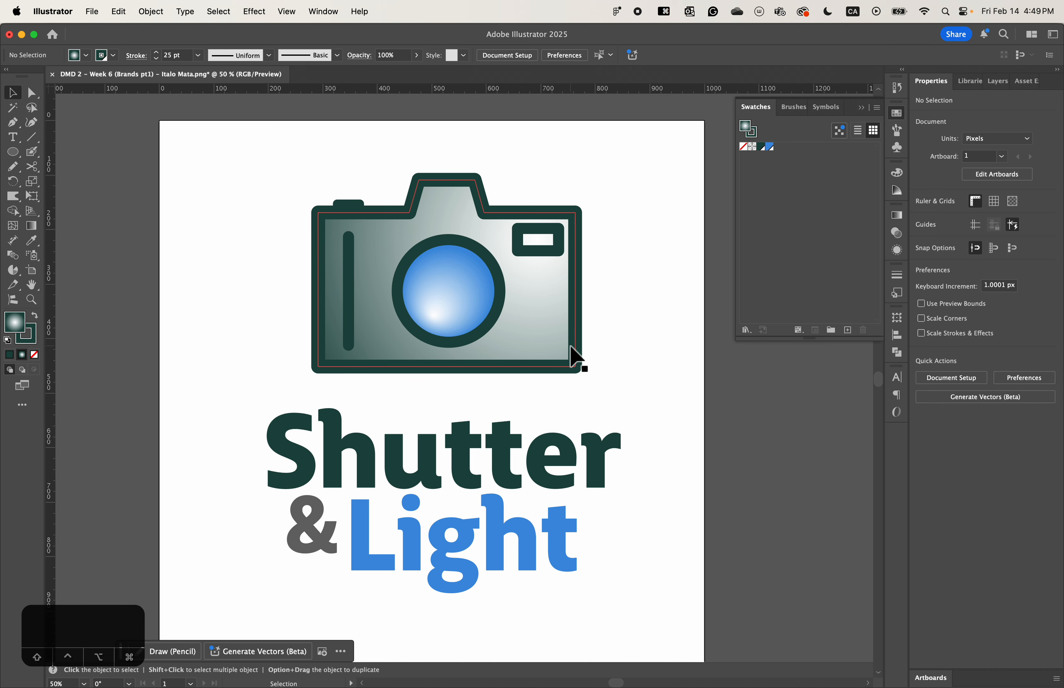
- Set the stroke weight of the camera's small viewfinder rectangle to 15 pt and deselect it
click(552, 254)
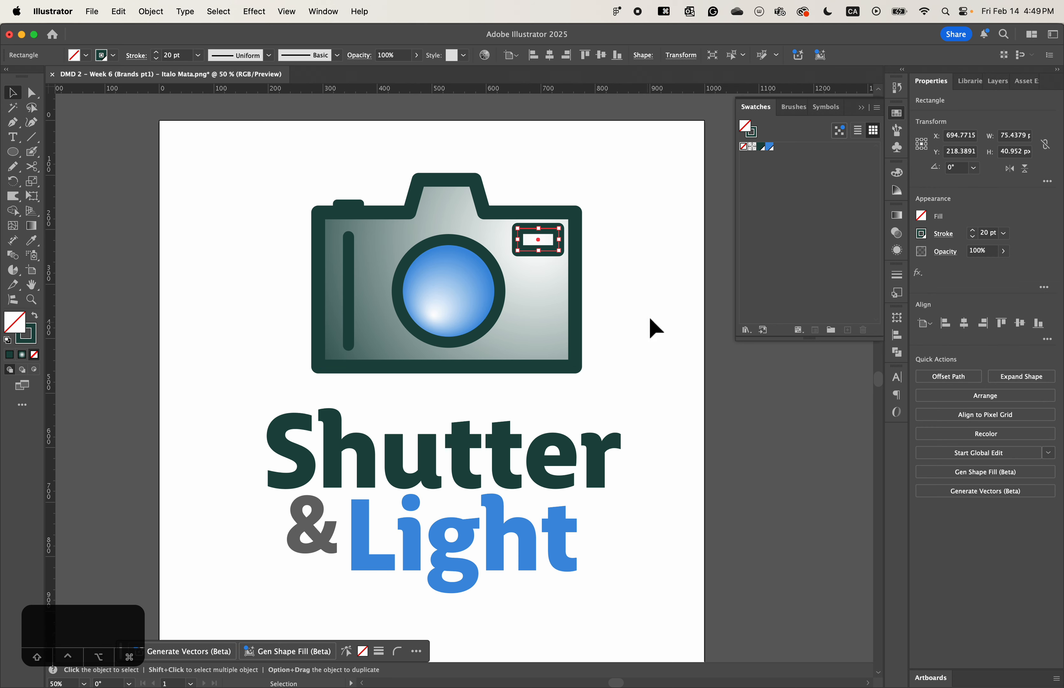
click(972, 237)
click(972, 237)
click(972, 236)
click(972, 237)
click(972, 237)
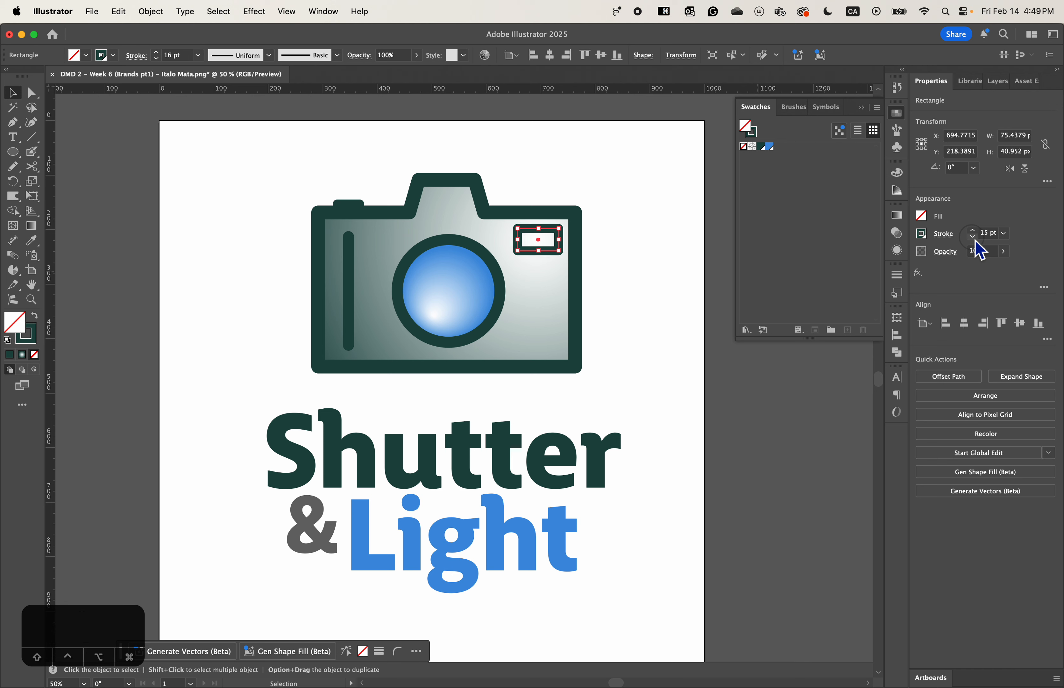
click(670, 408)
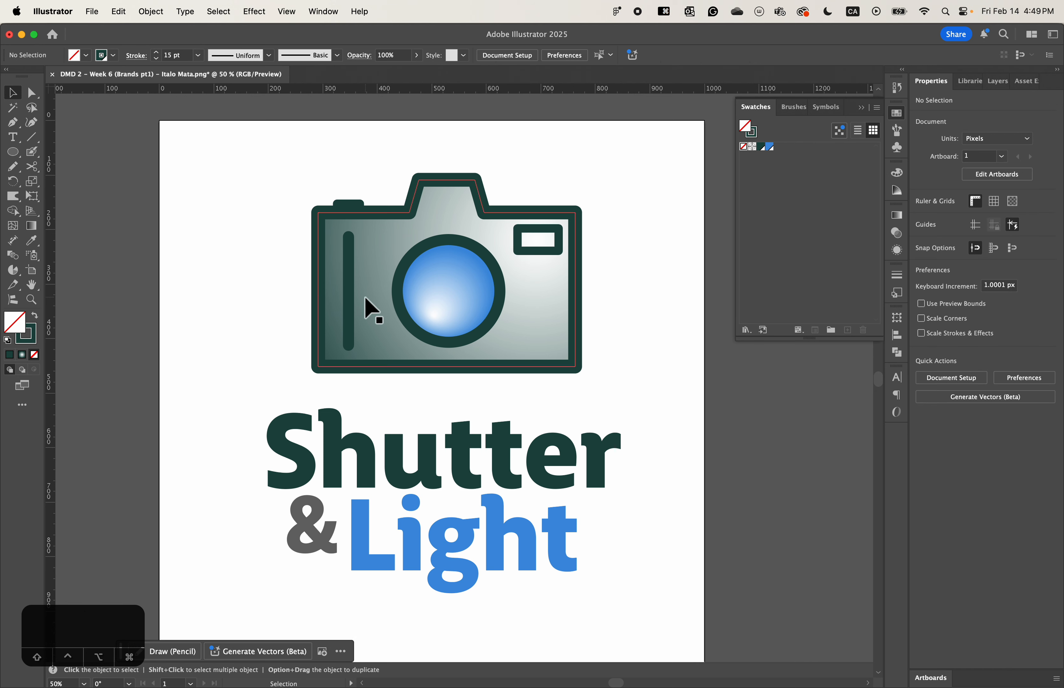
- Set the stroke weight of the camera's vertical grip line to 16 pt
click(349, 304)
click(973, 237)
click(972, 237)
click(972, 236)
click(972, 237)
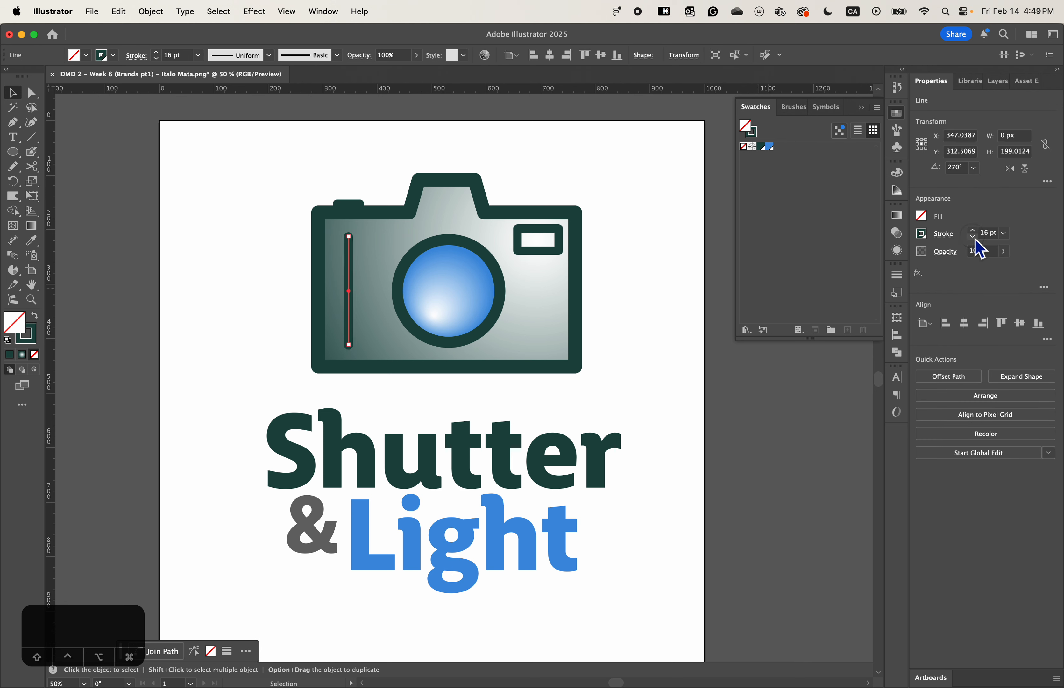
click(646, 323)
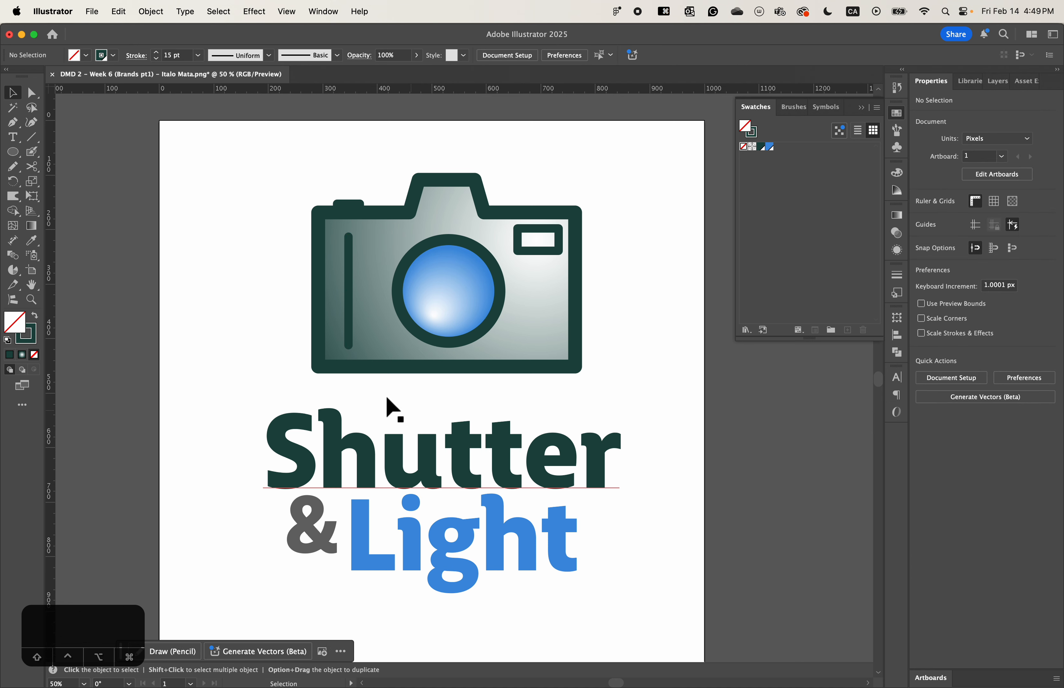
key(super+z)
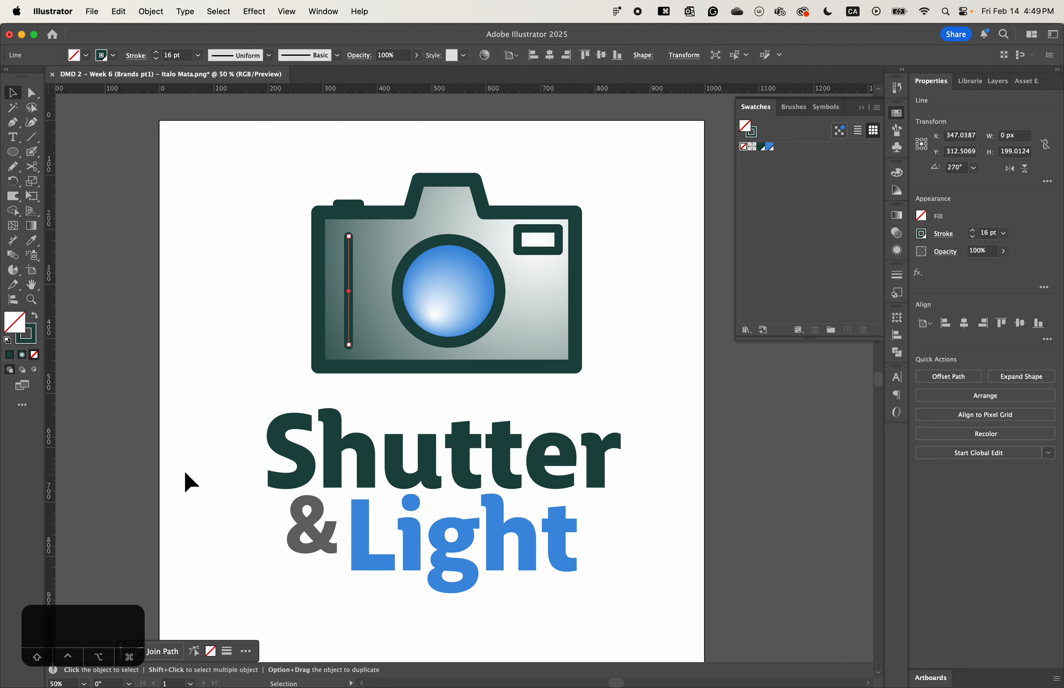
- Draw a square of about 31 px over the upper end of the stem of the "L" in "Light"
click(17, 156)
click(81, 152)
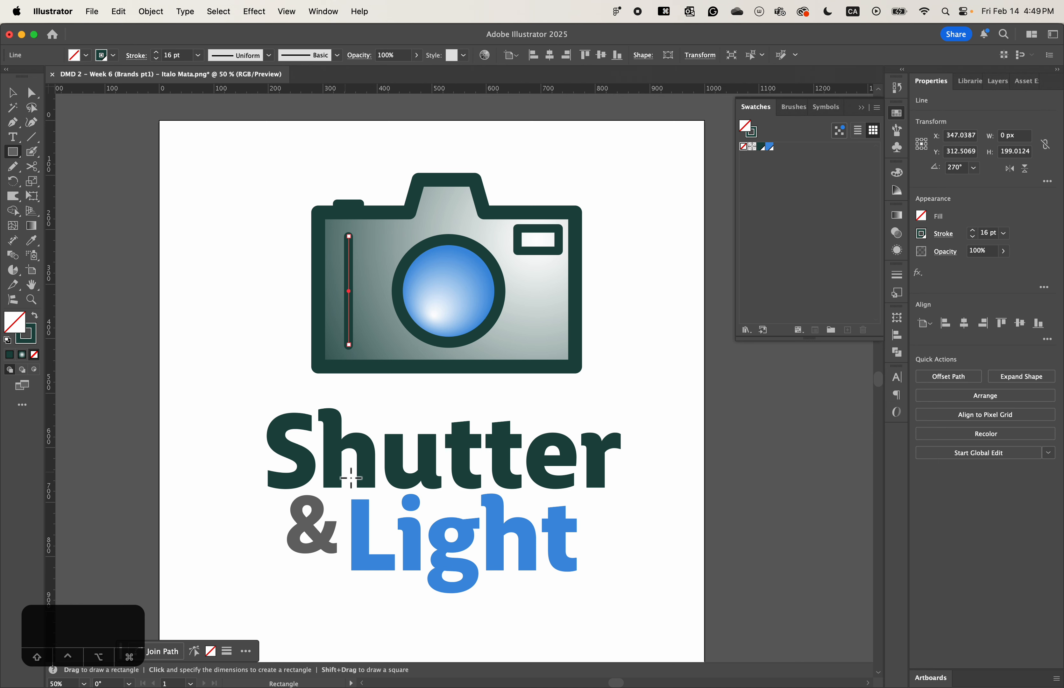
key(super+equal)
key(super+minus)
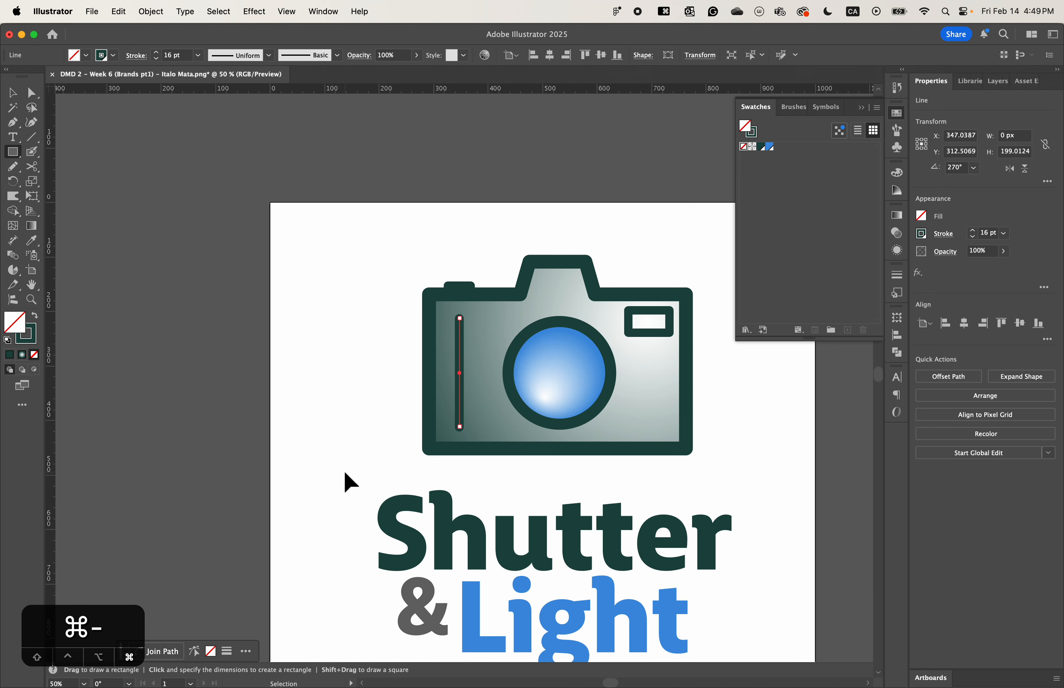
key(space)
drag(451, 514, 368, 410)
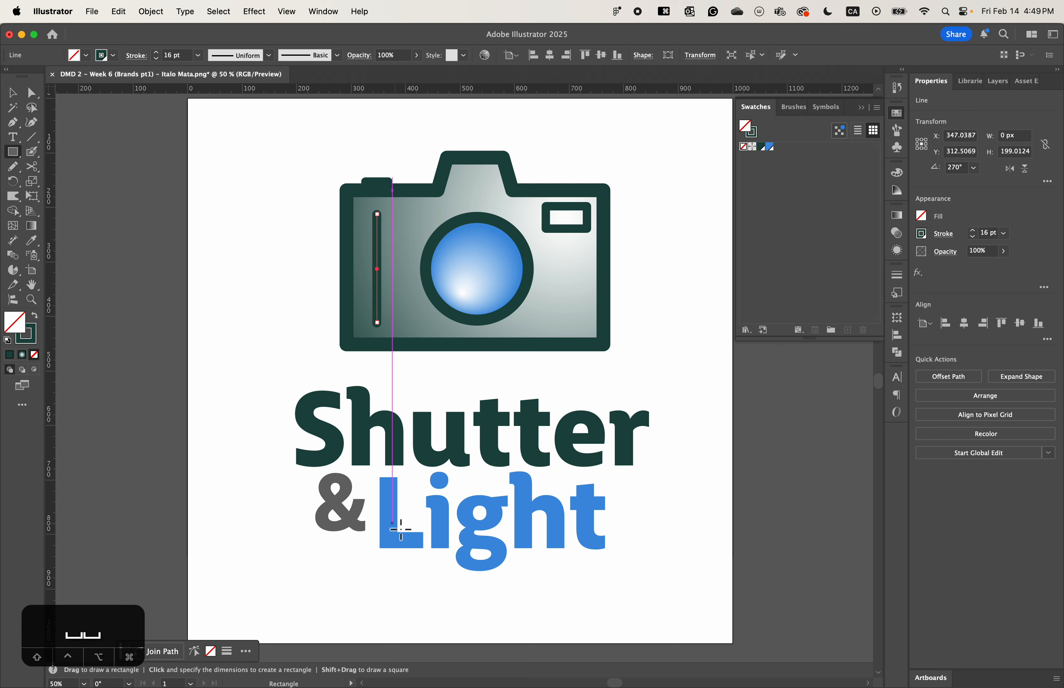
key(super+equal)
key(space)
drag(451, 541, 423, 408)
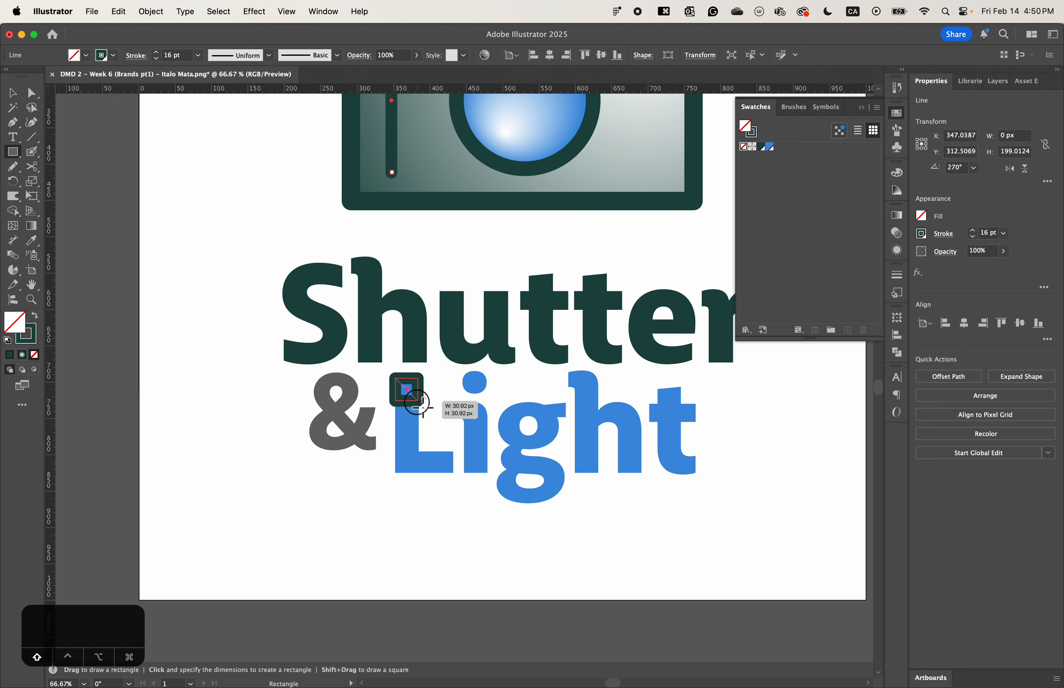
drag(423, 408, 424, 408)
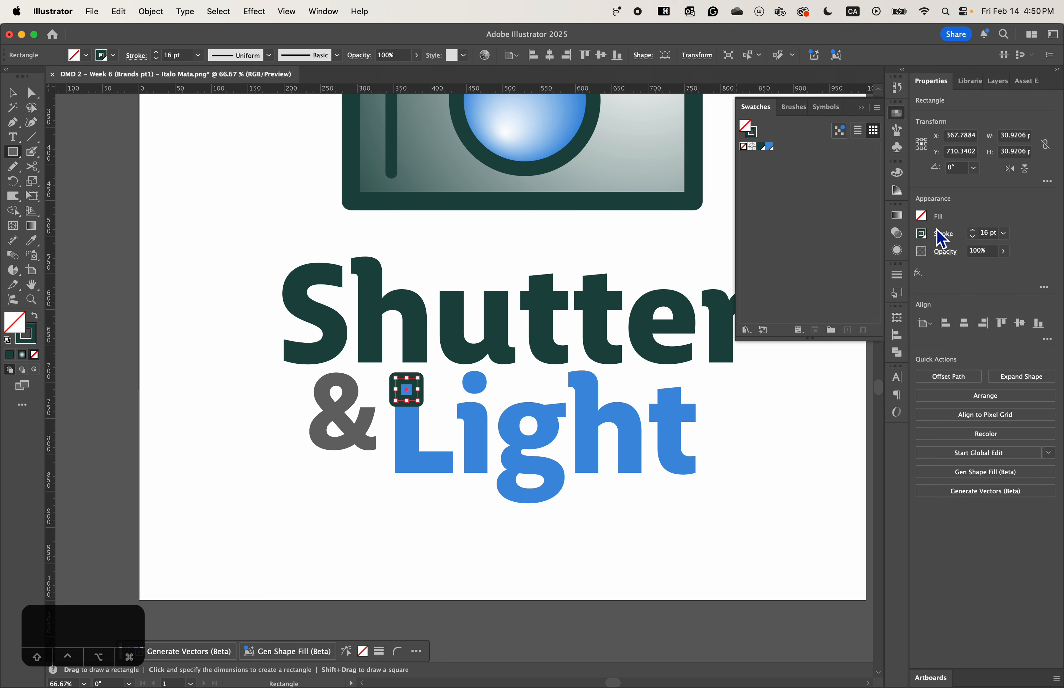
- Swap the square's stroke and fill so it is solid dark green without a stroke, and deselect it
click(35, 316)
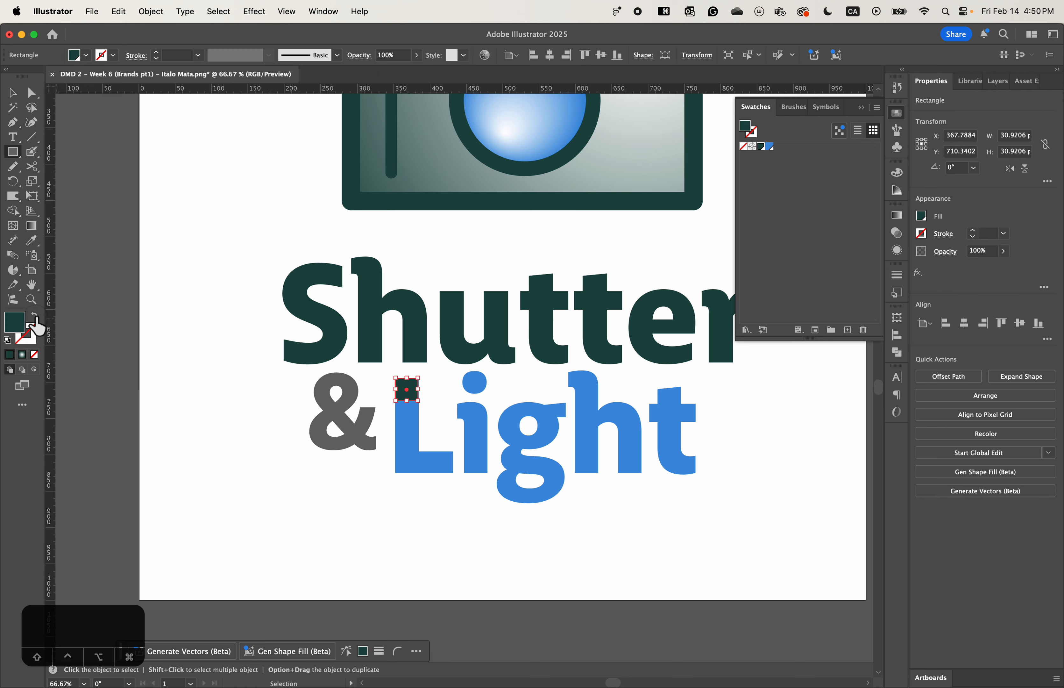
click(13, 93)
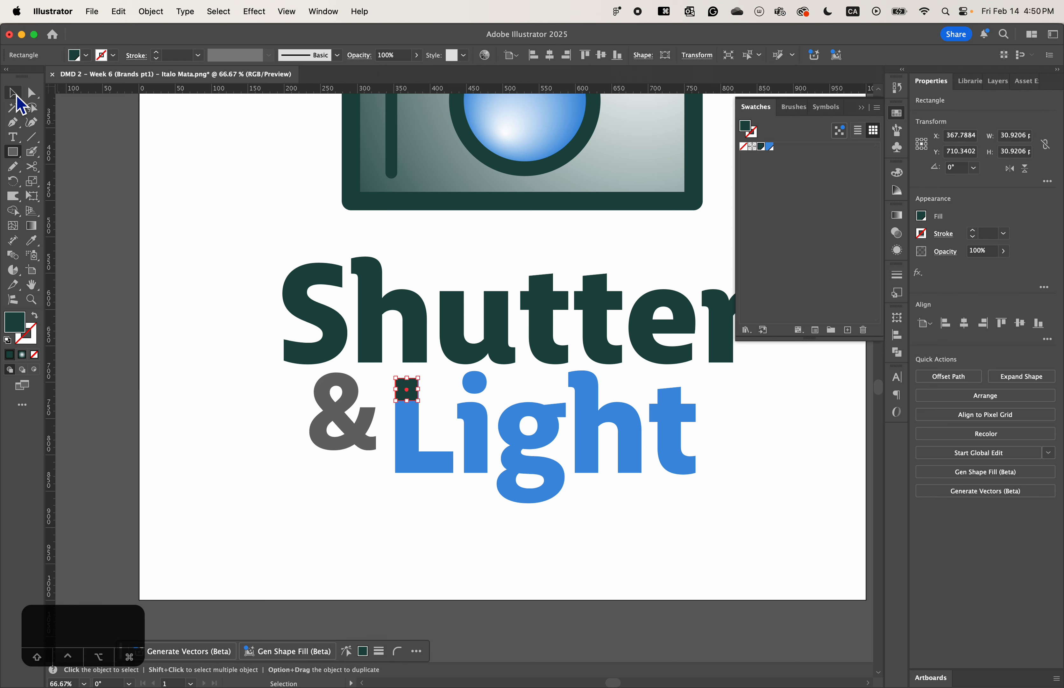
click(308, 470)
- Scale the square up proportionally to about 32 px to match the width of the "L" stem
key(super+equal)
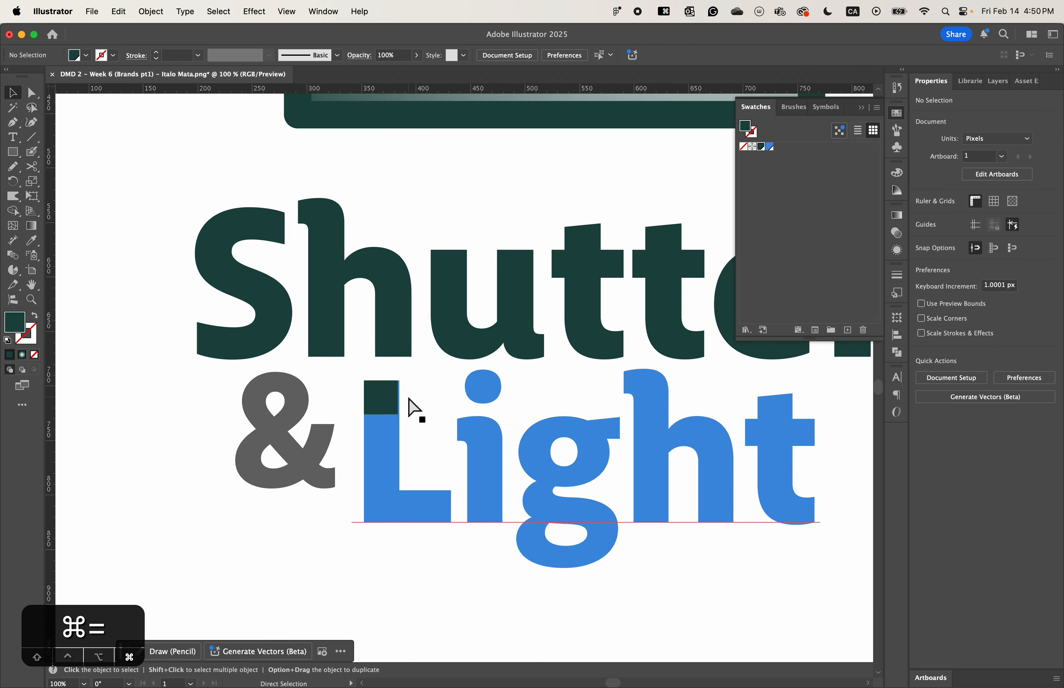
key(super+equal)
click(358, 421)
drag(373, 445, 375, 447)
shift+click(400, 427)
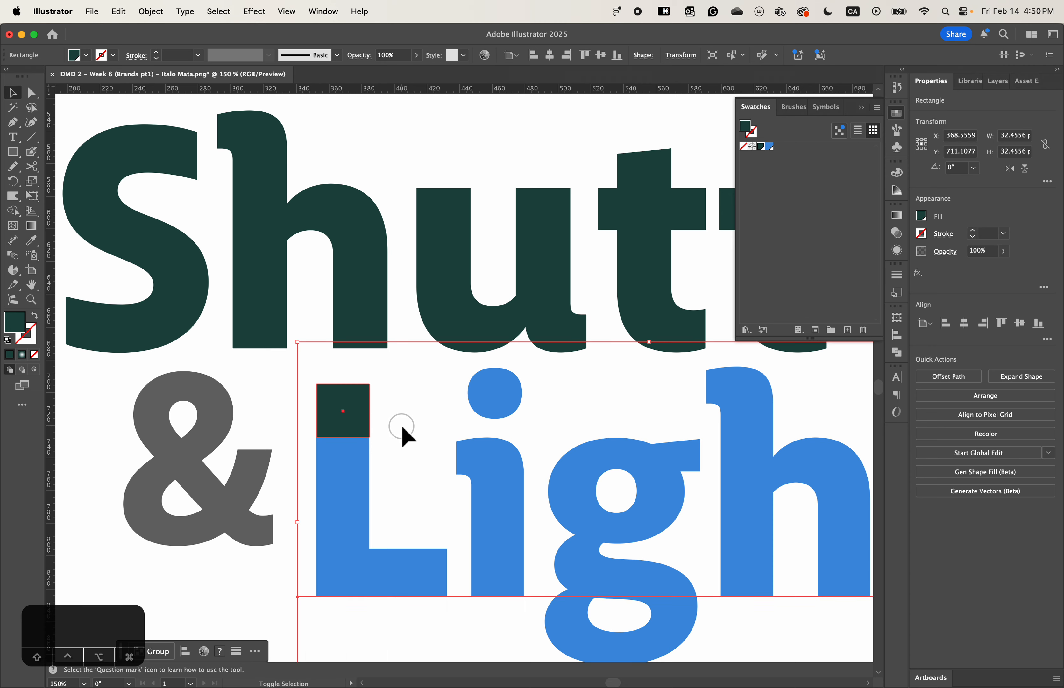
- Move the square directly under the camera body and stack a copy beneath it, filling the gap above the "h" of "Shutter"
drag(406, 403, 524, 519)
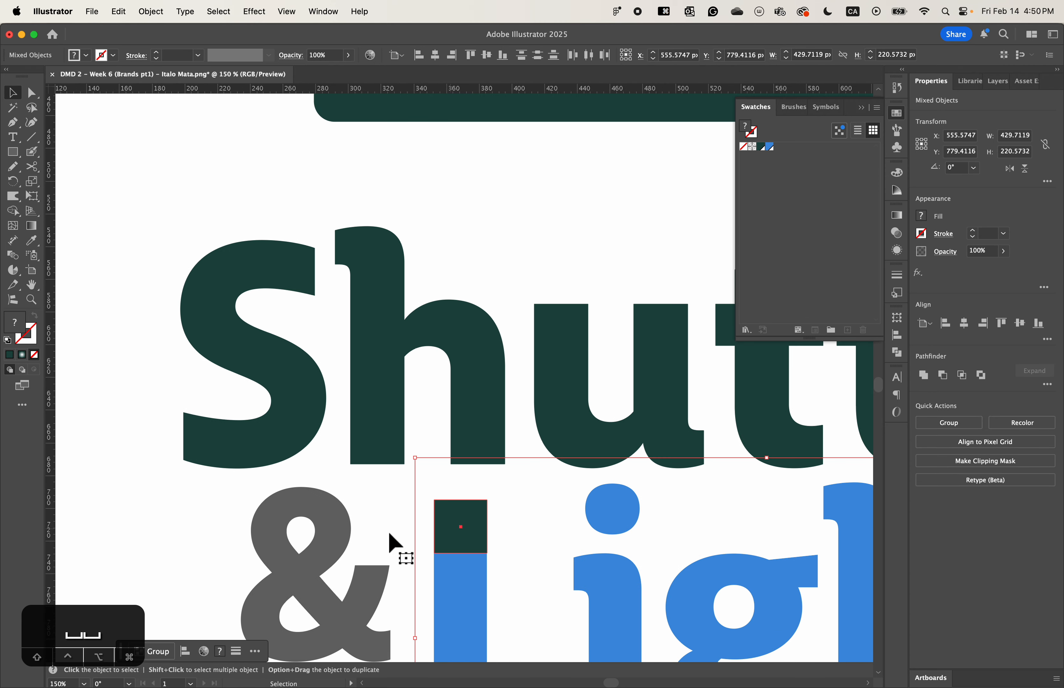
click(393, 546)
click(475, 539)
drag(471, 531, 412, 185)
drag(527, 246, 437, 470)
mouse_move(364, 444)
mouse_down()
mouse_move(352, 408)
mouse_move(351, 457)
mouse_up()
key(super+minus)
key(super+minus)
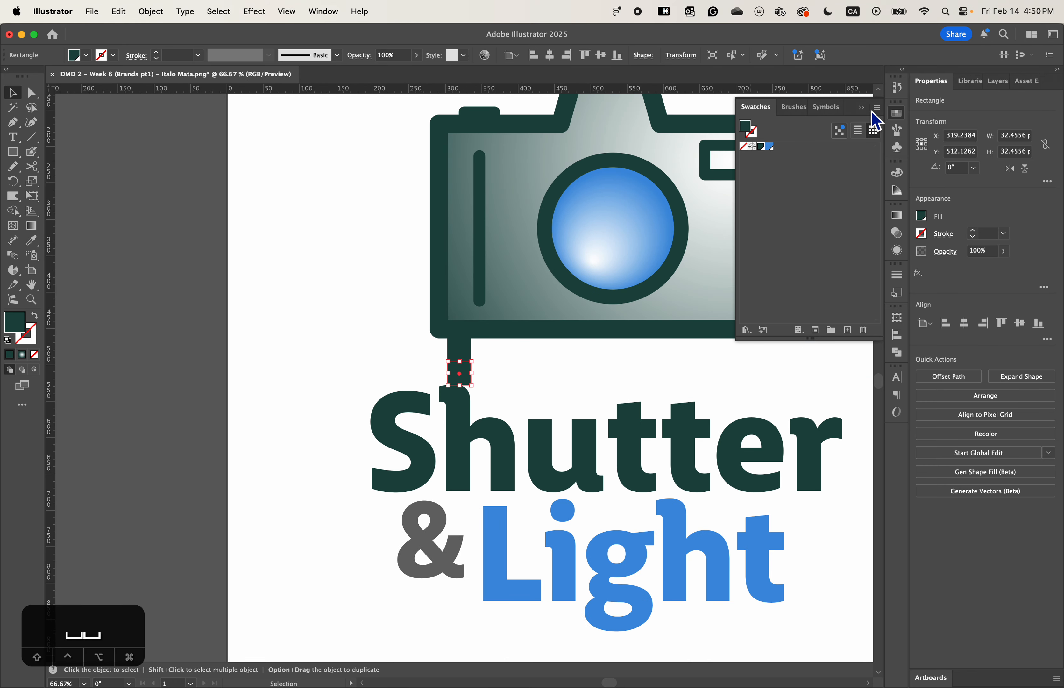
- Collapse the floating swatches so the whole logo is uncovered
click(862, 107)
key(space)
drag(659, 333, 582, 369)
click(299, 382)
drag(376, 414, 220, 357)
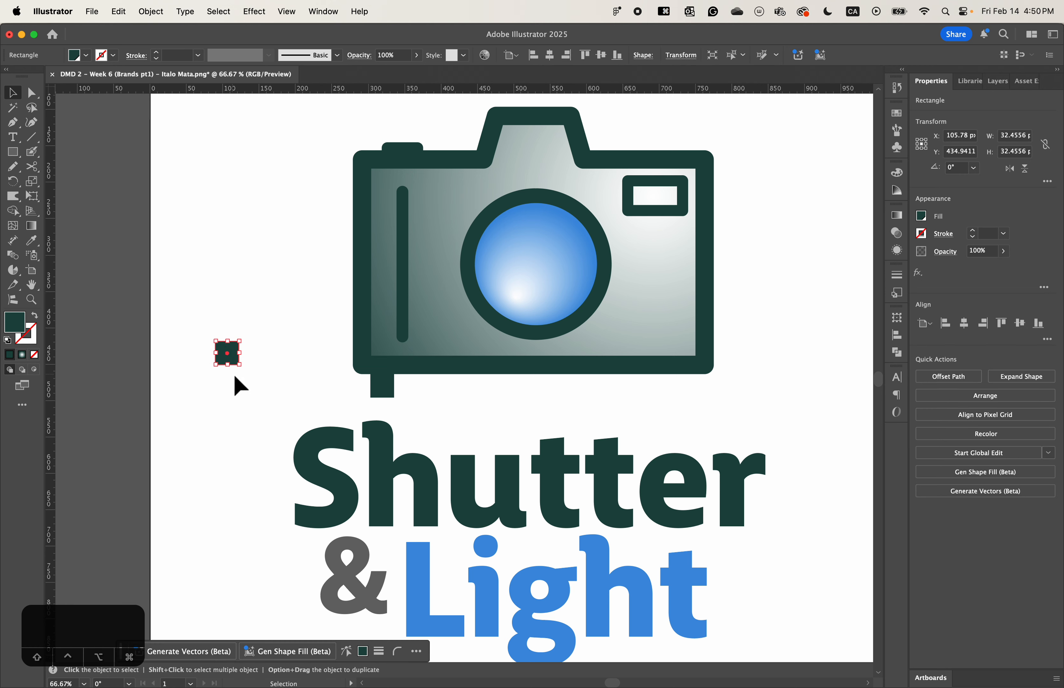
key(super+z)
click(289, 432)
- Show the guides and place horizontal guides at the camera's lower edge, between the two squares and at the top of the "h"
key(space)
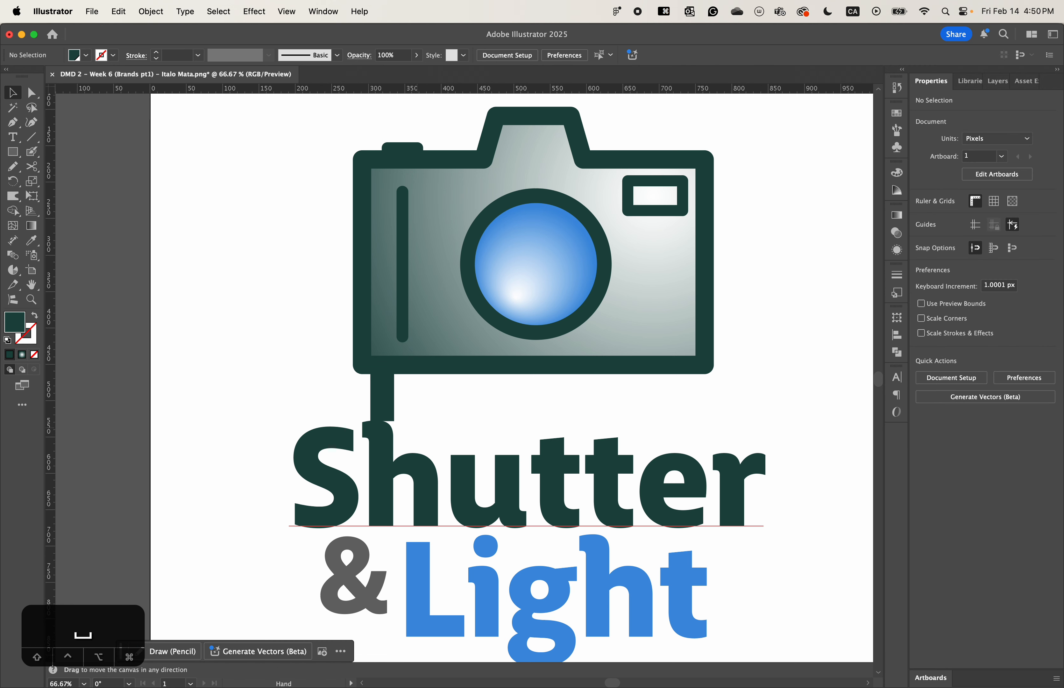
drag(469, 199, 468, 185)
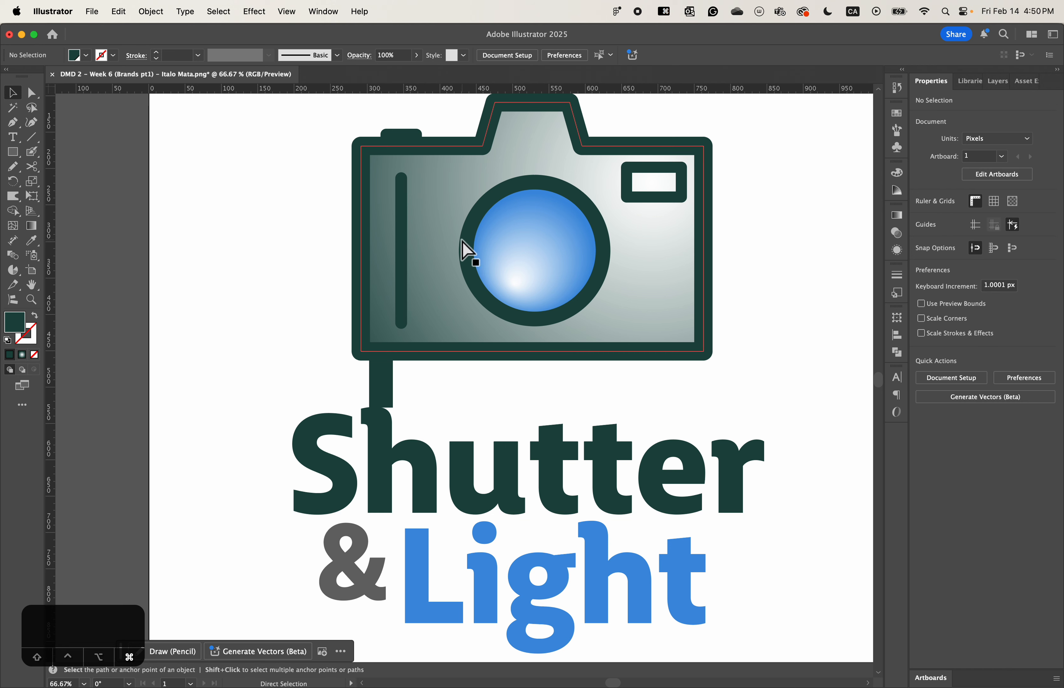
key(super+semicolon)
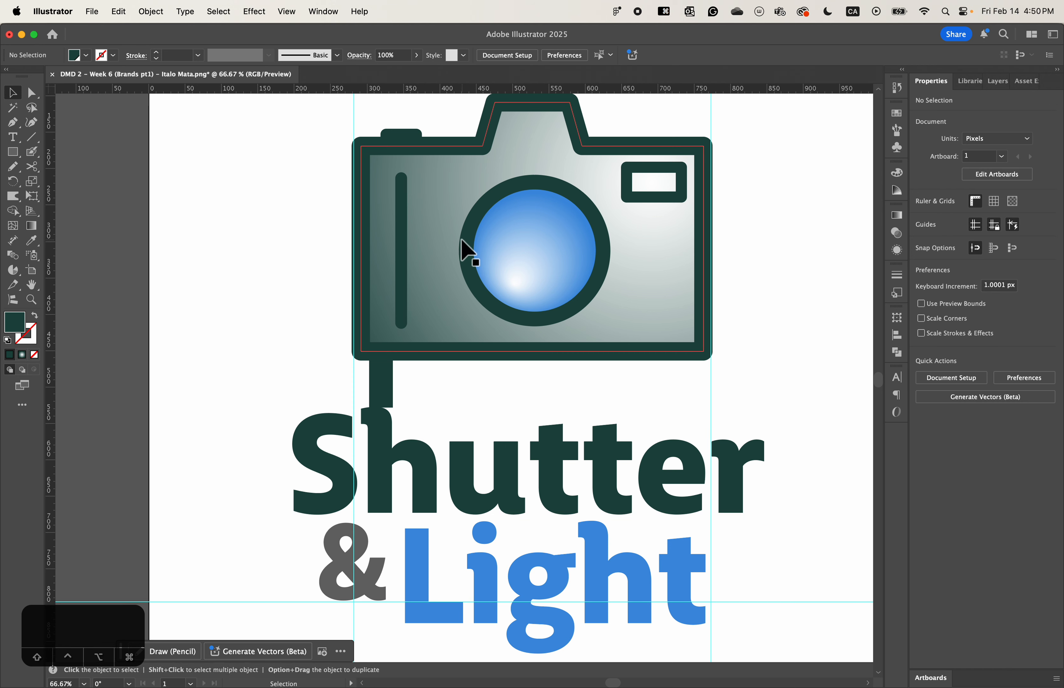
drag(428, 90, 403, 392)
key(super+equal)
key(space)
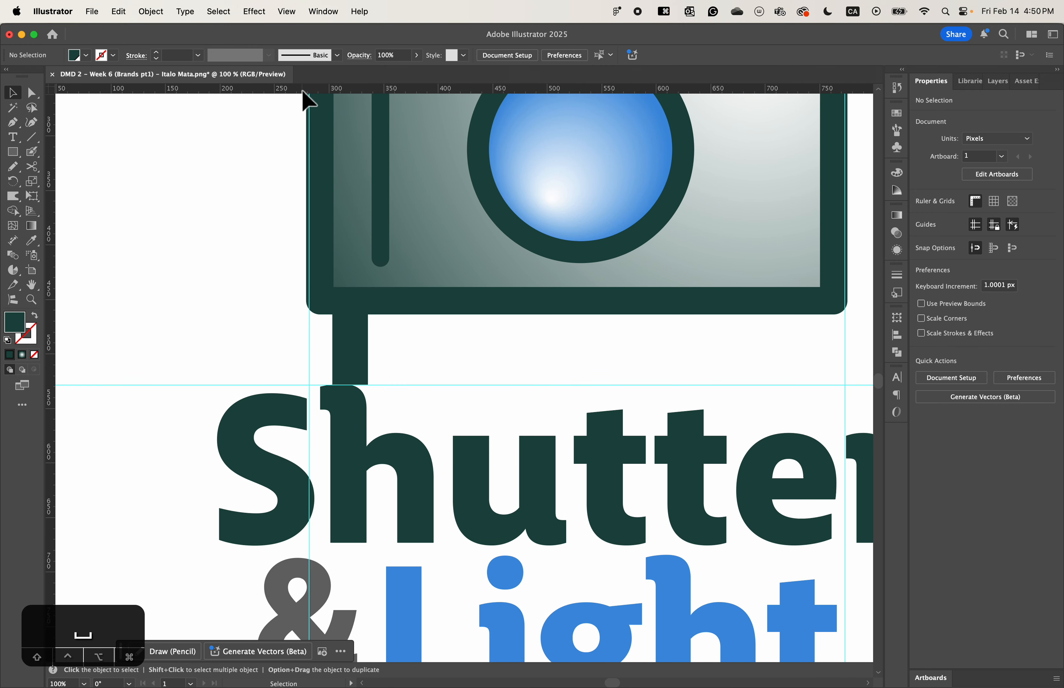
drag(303, 89, 348, 314)
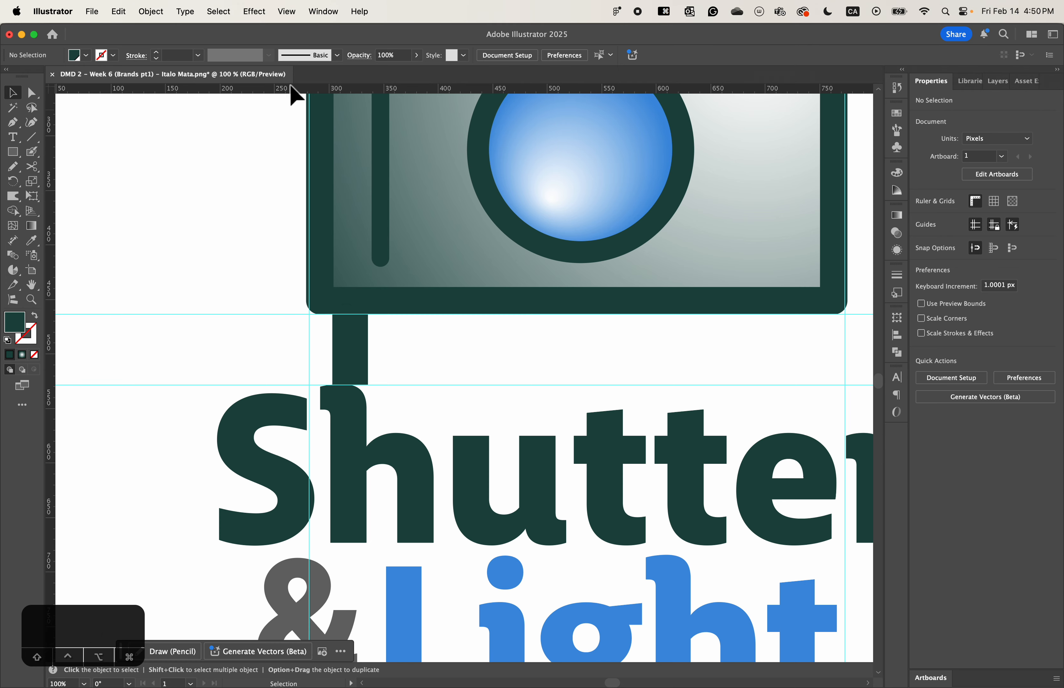
drag(291, 87, 337, 349)
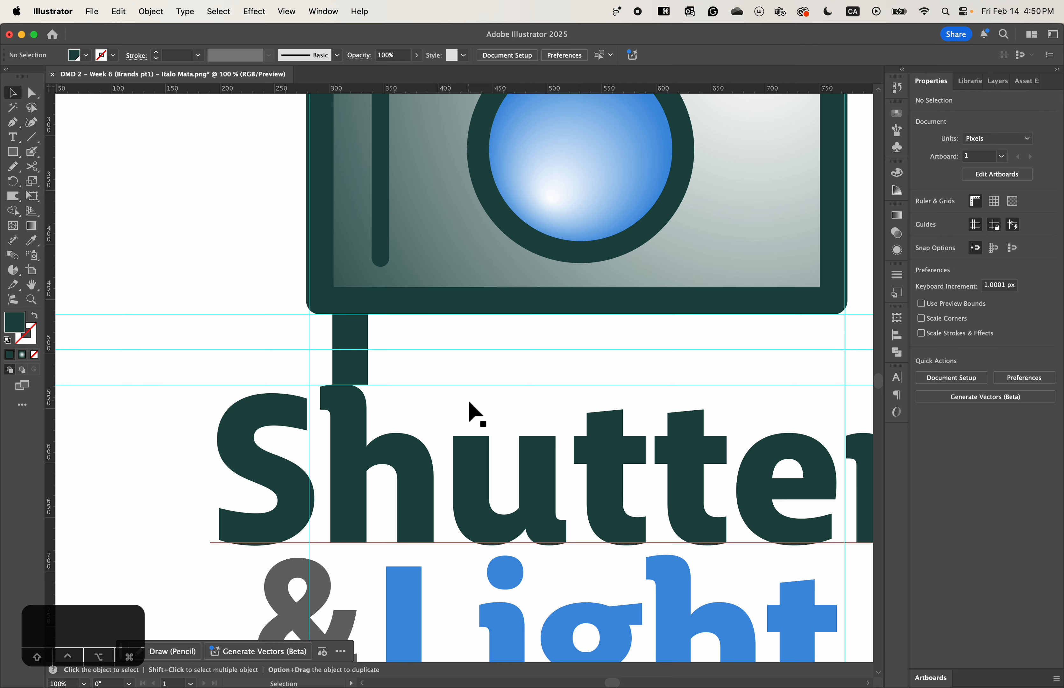
- Examine the spacing between the camera, "Shutter" and "Light" against the squares and guides
click(358, 346)
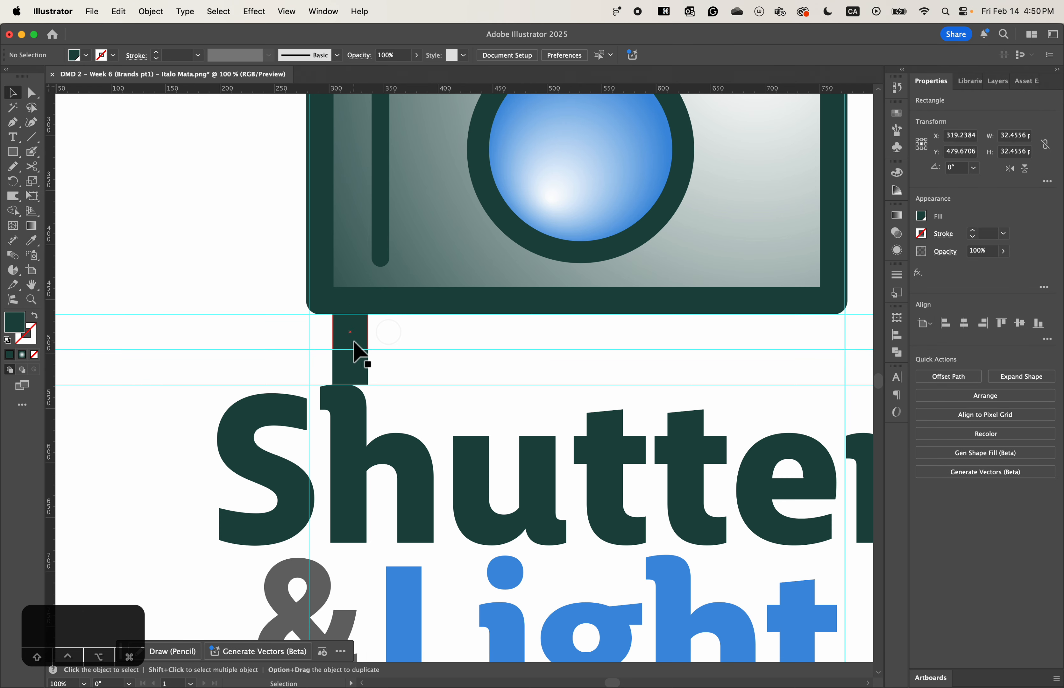
key(space)
drag(351, 392, 494, 393)
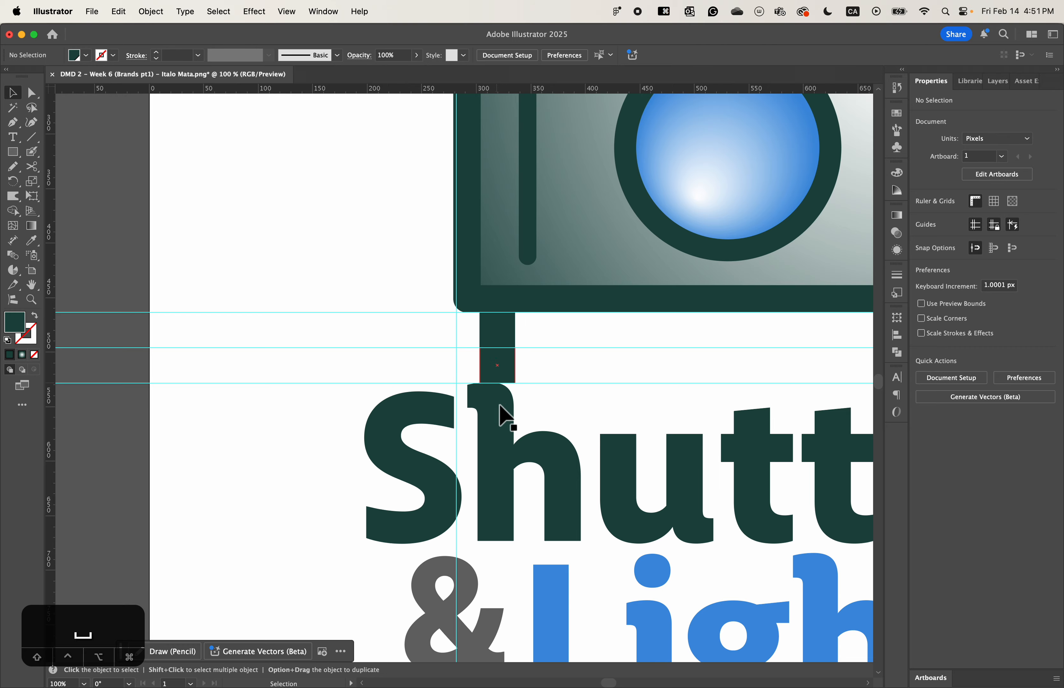
key(space)
drag(696, 525, 588, 363)
drag(702, 616, 297, 296)
drag(434, 297, 439, 298)
key(super+equal)
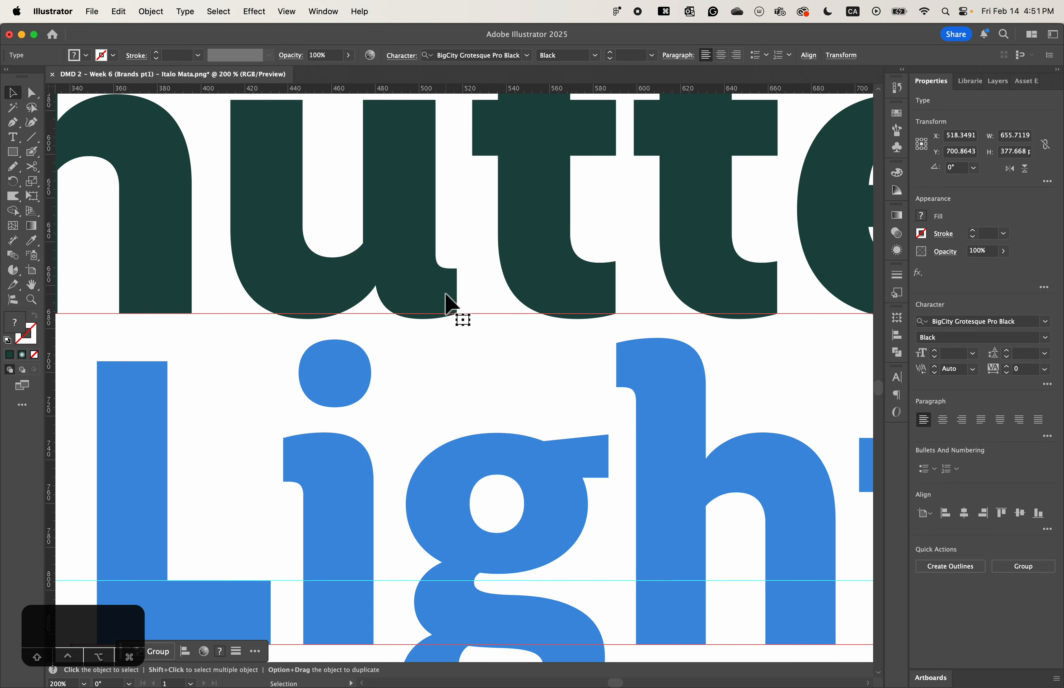
scroll(447, 304, up, 10)
scroll(447, 304, left, 10)
- Select both spacer squares and move them together onto the empty area beside the camera
click(413, 335)
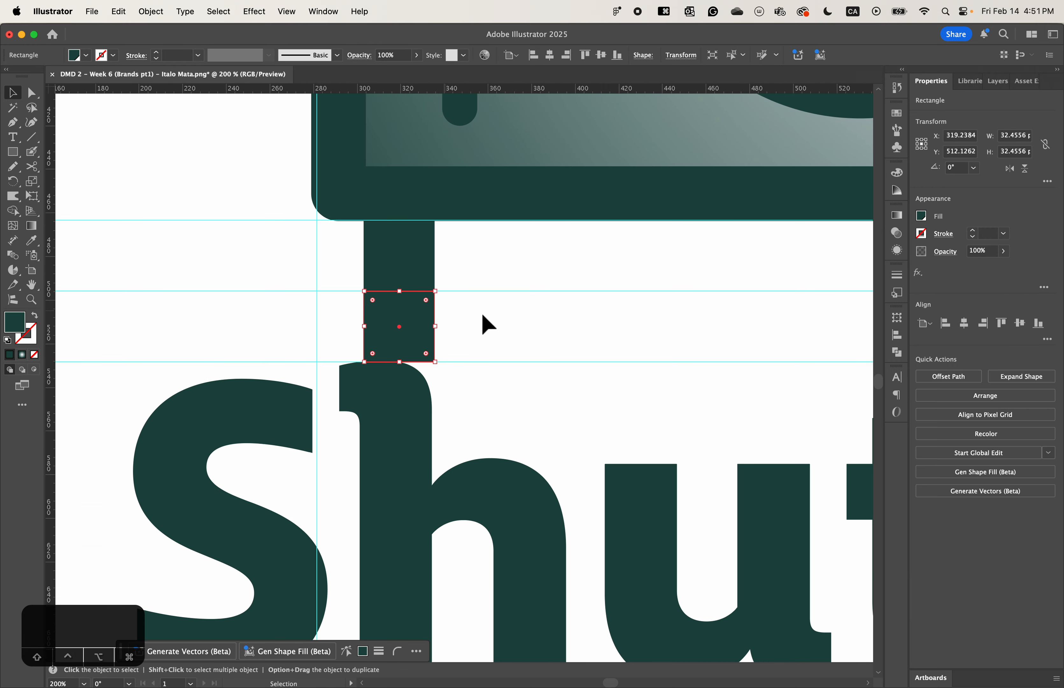
shift+click(394, 245)
drag(394, 245, 648, 346)
drag(648, 346, 266, 219)
drag(659, 497, 425, 318)
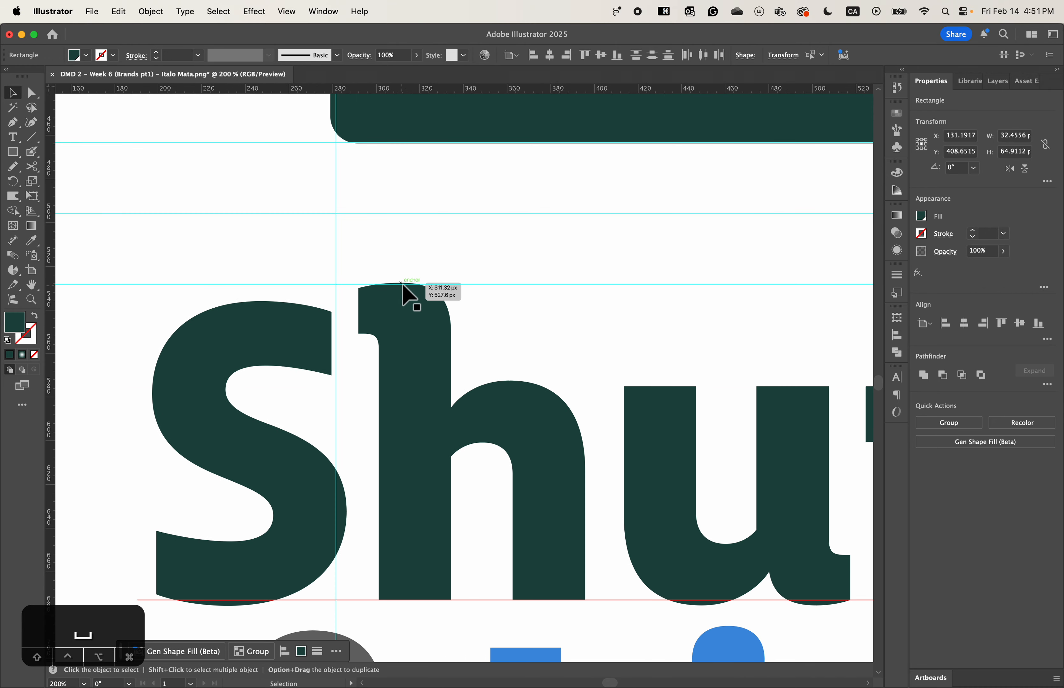
- Add "Shutter" to the selected squares, nudge them down about 1 px so the "h" meets its guide, and deselect everything
drag(402, 285, 388, 227)
drag(408, 443, 387, 157)
drag(500, 289, 510, 536)
drag(461, 380, 495, 511)
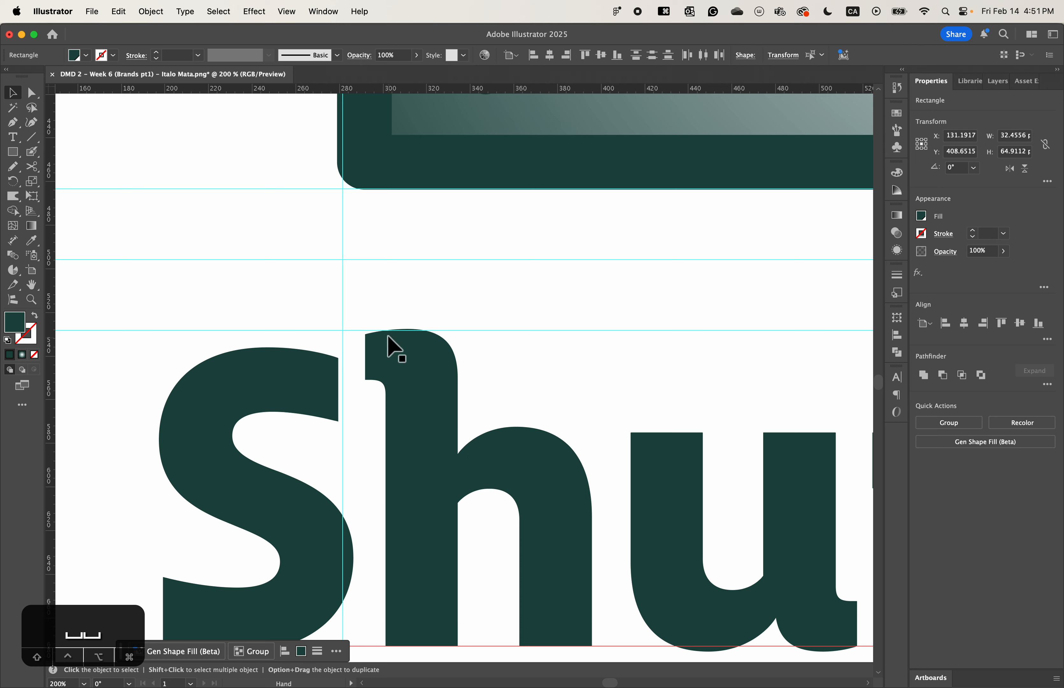
drag(408, 330, 408, 335)
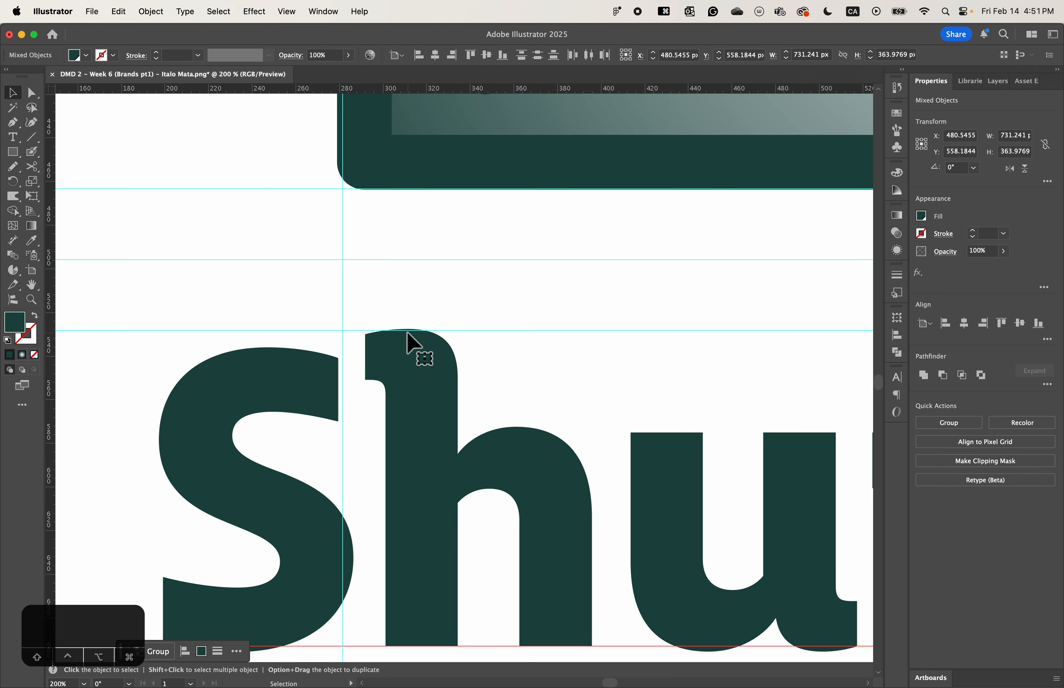
key(Down)
key(Down)
key(Up)
key(Up)
key(super+minus)
key(super+minus)
key(super+minus)
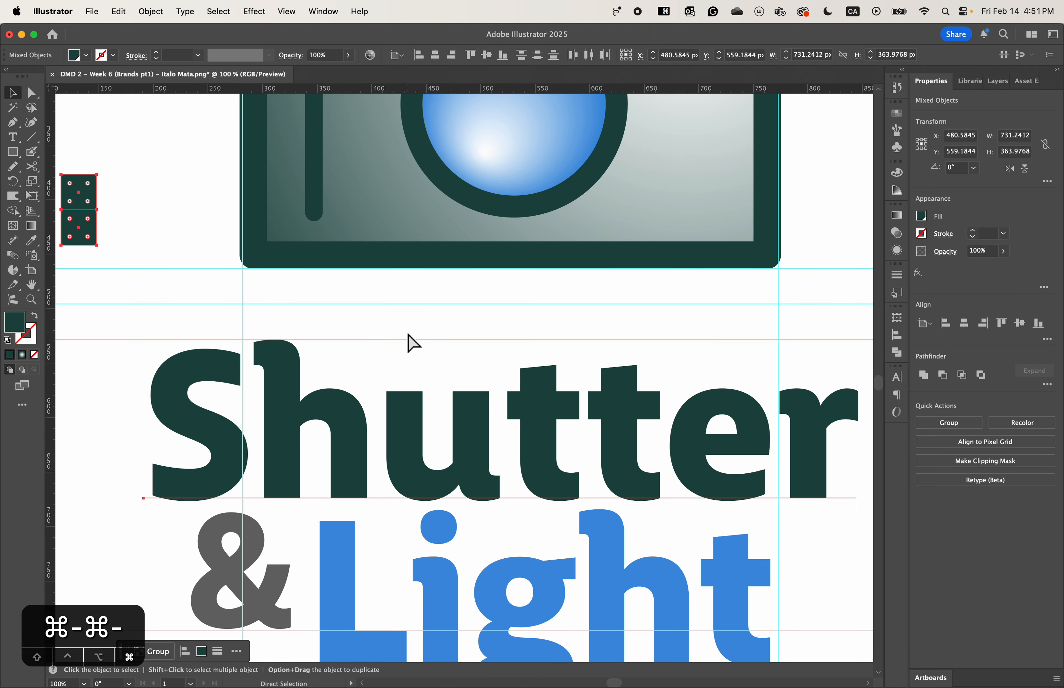
key(space)
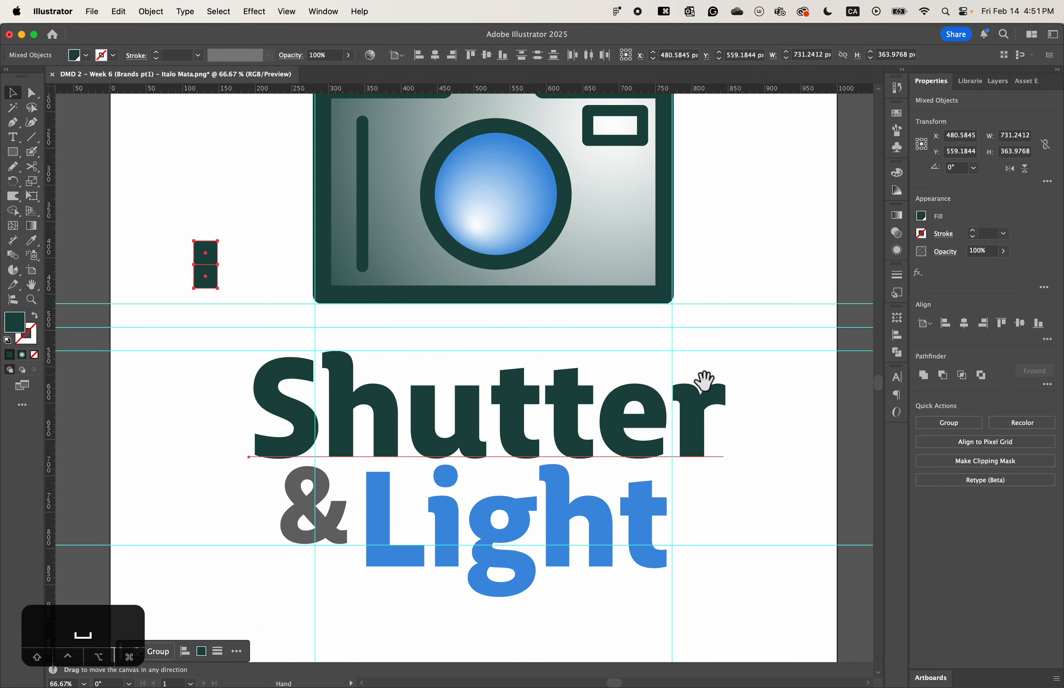
drag(703, 380, 714, 367)
drag(741, 239, 729, 292)
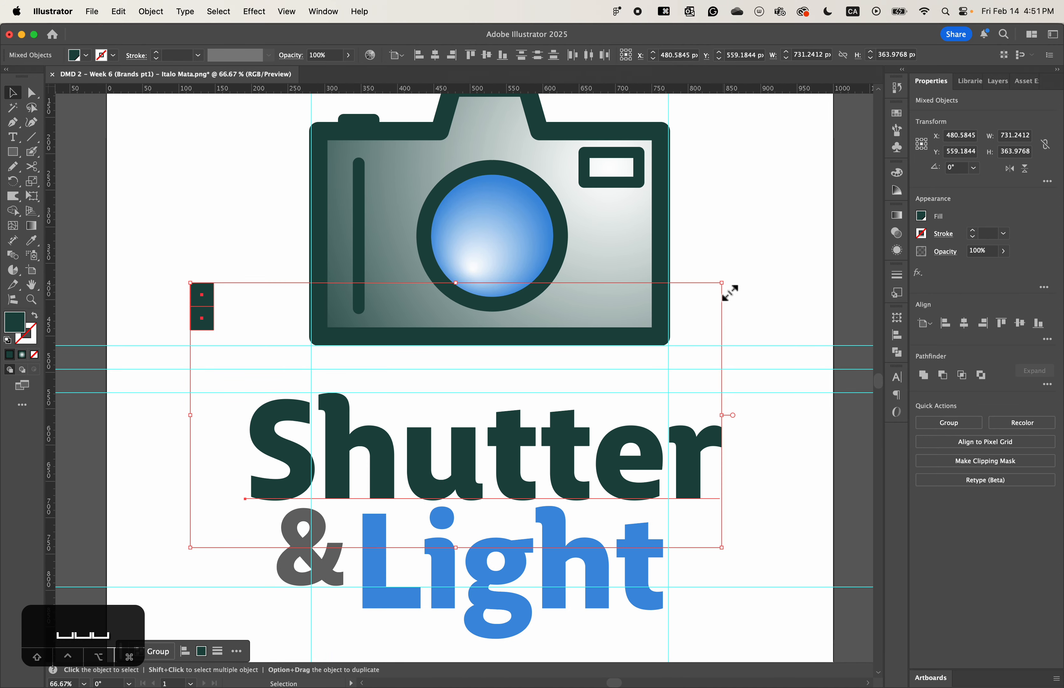
click(268, 242)
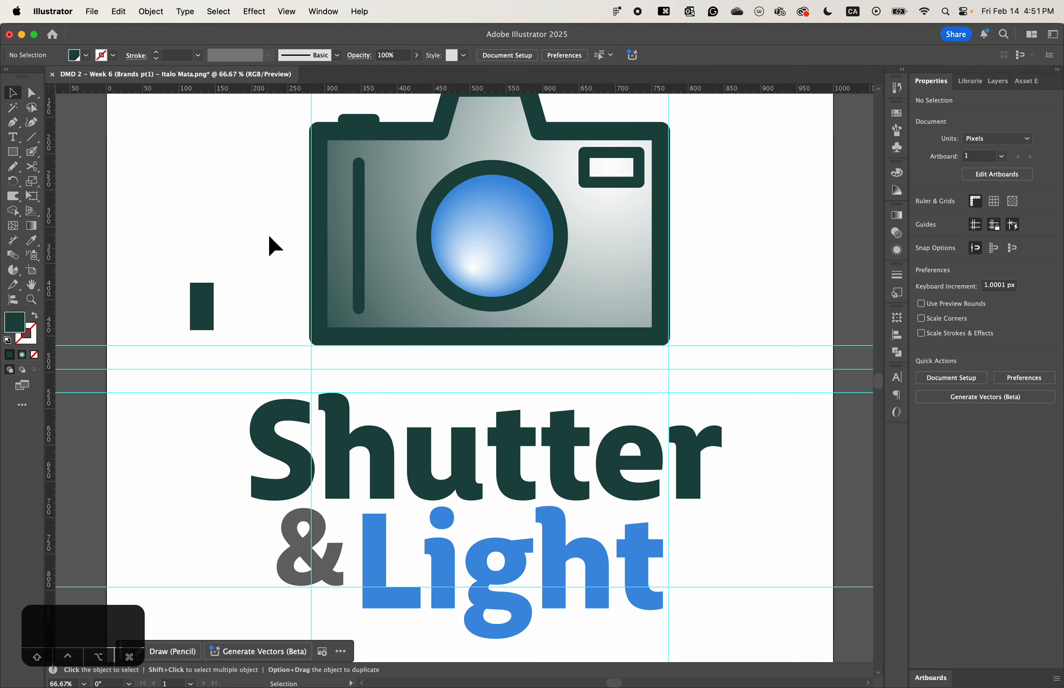
- Delete the two spacer squares beside the camera and hide the guides
key(a)
key(super+minus)
drag(262, 284, 283, 340)
key(BackSpace)
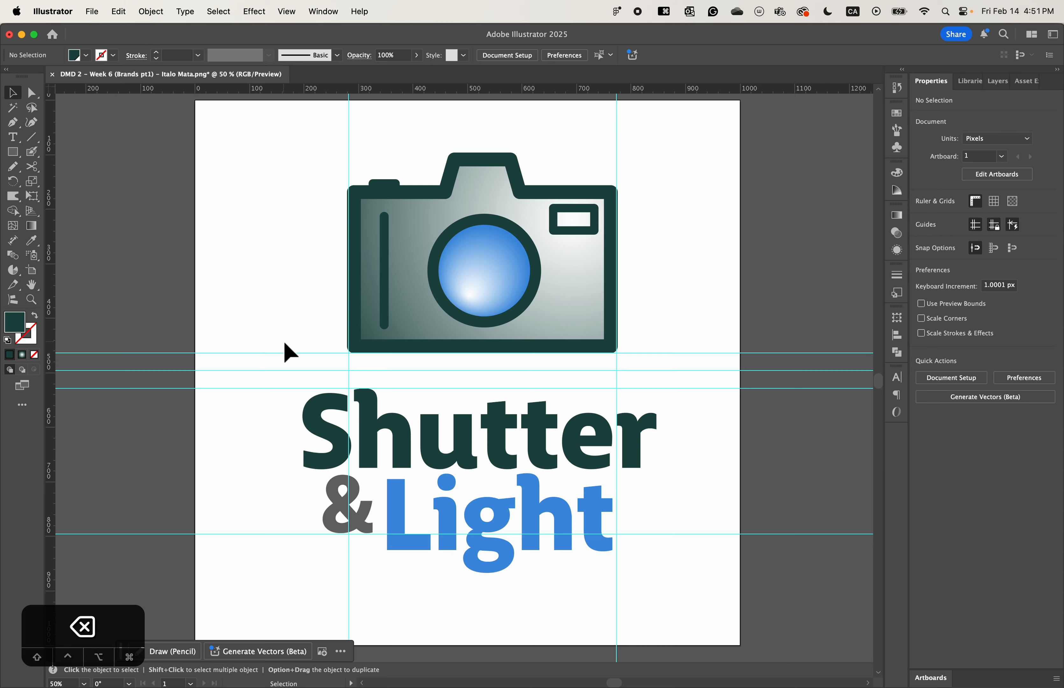
key(super+semicolon)
key(space)
drag(617, 397, 589, 394)
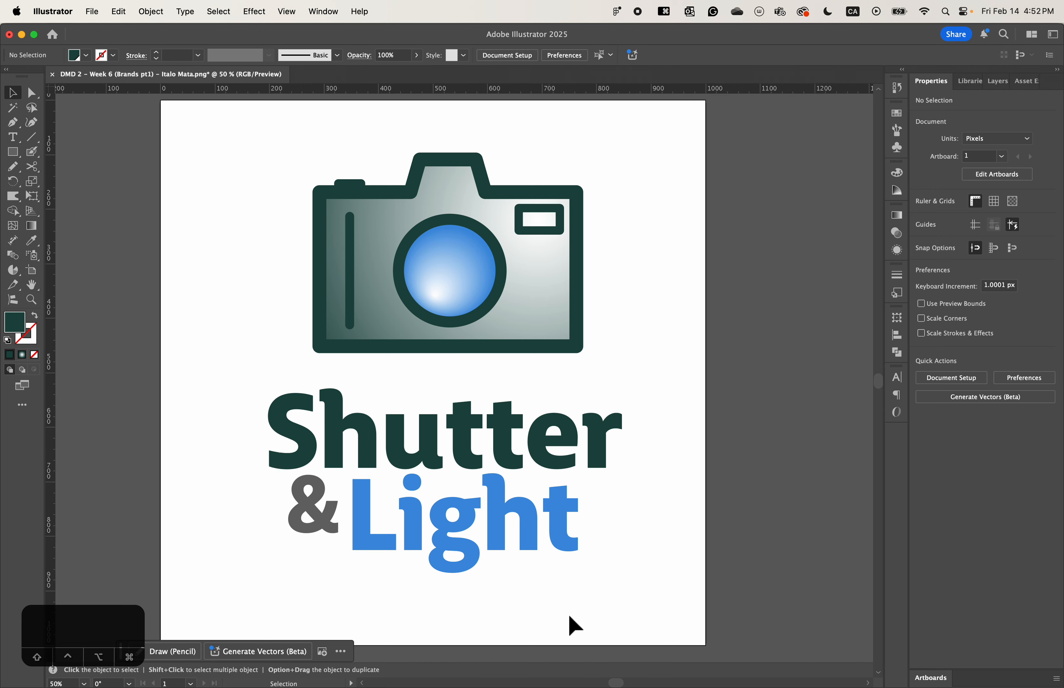
drag(524, 586, 309, 503)
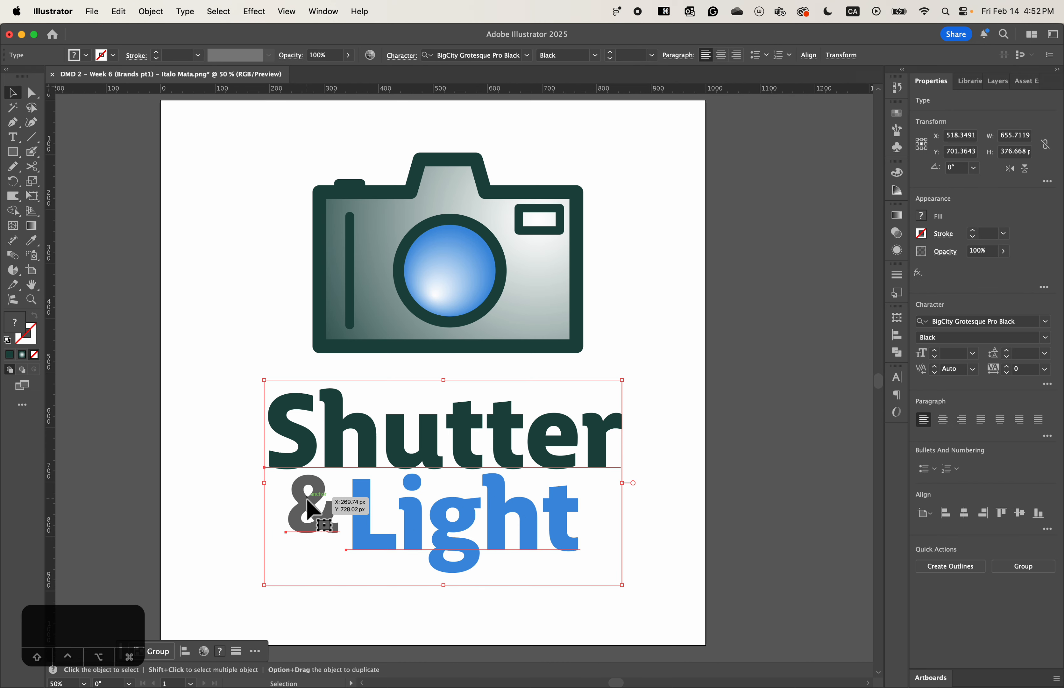
click(686, 560)
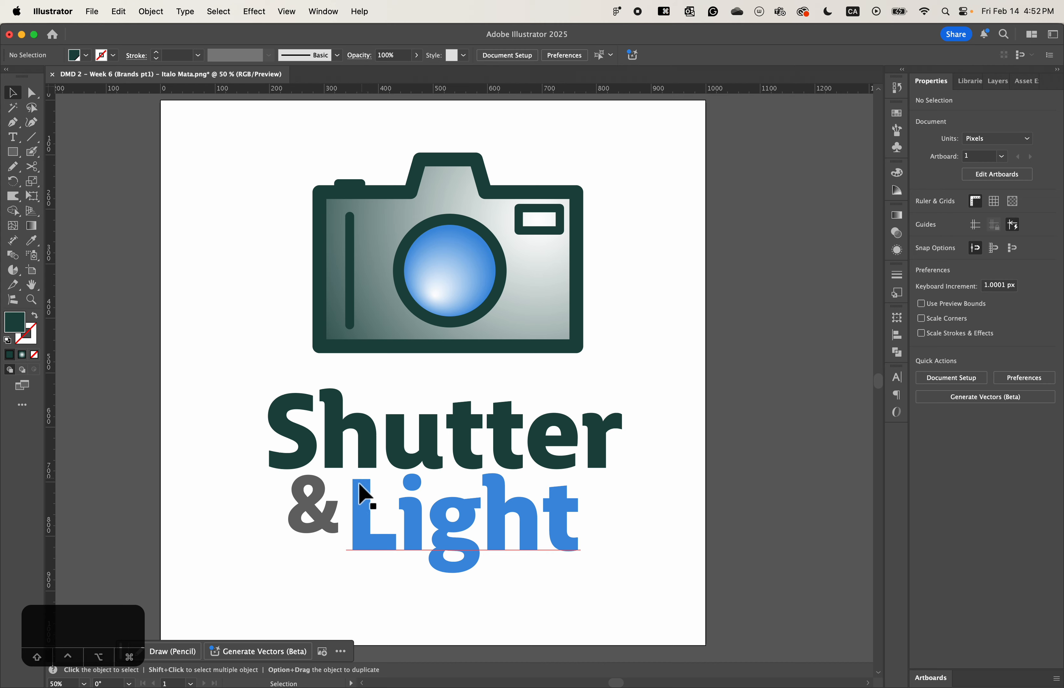
drag(365, 522, 364, 527)
click(333, 532)
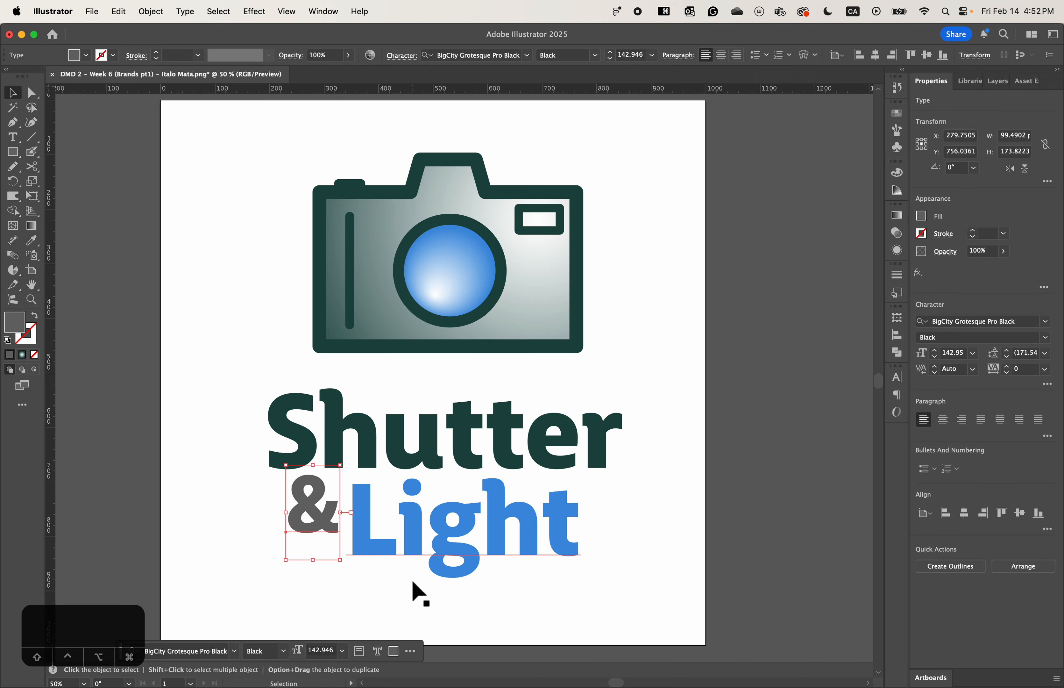
key(super+z)
- Select "&" and "Light" together and move them down about 10 px, away from "Shutter"
click(391, 580)
drag(297, 573, 369, 523)
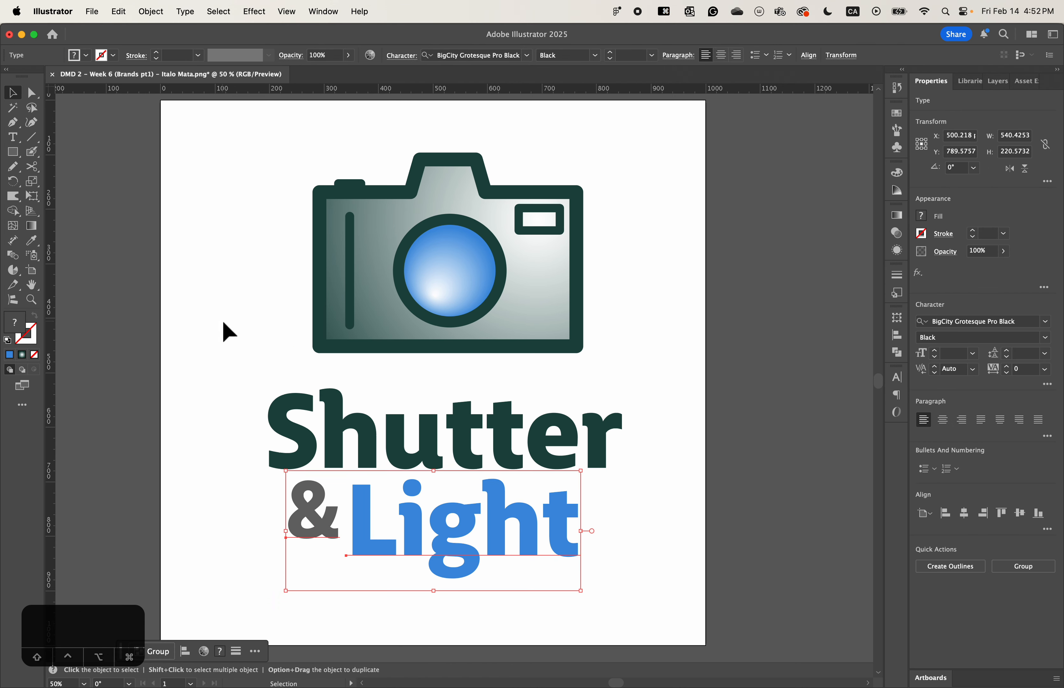
key(a)
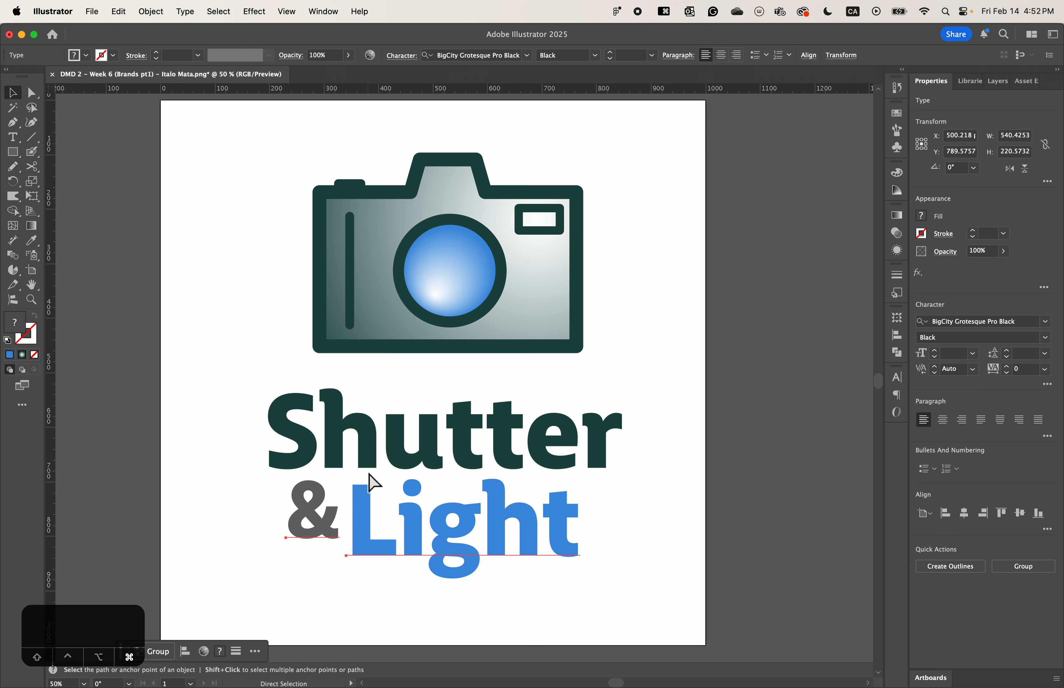
- Examine the gap between "Shutter" and "& Light" up close, then deselect the text and review the whole logo
key(super+equal)
key(super+equal)
scroll(393, 505, up, 3)
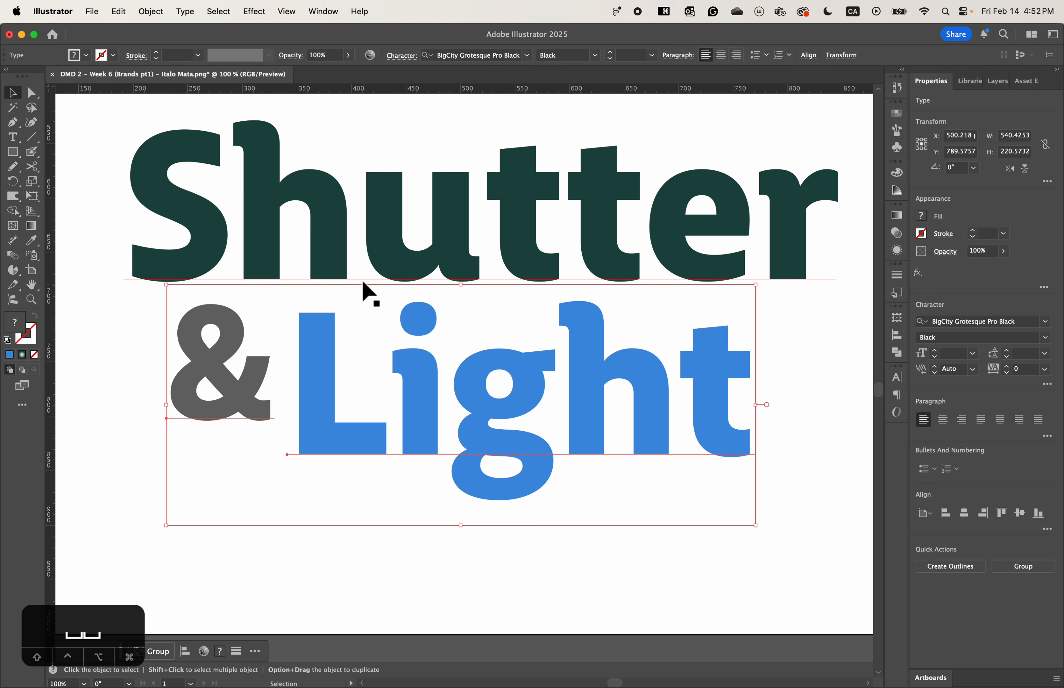
scroll(318, 291, up, 5)
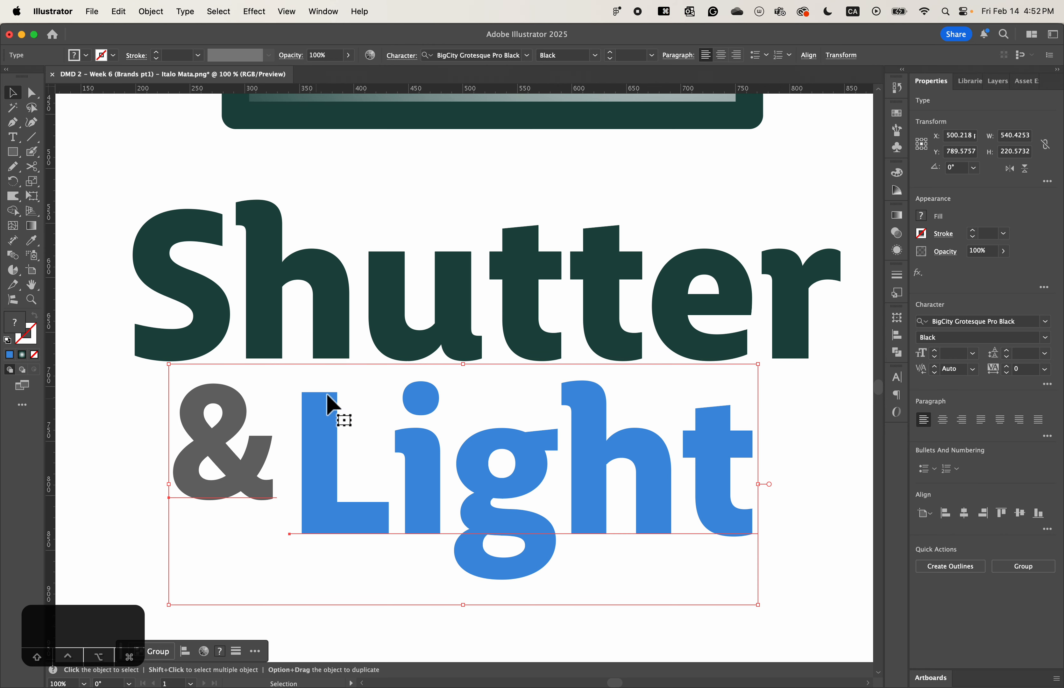
key(super+minus)
key(super+minus)
scroll(345, 411, up, 5)
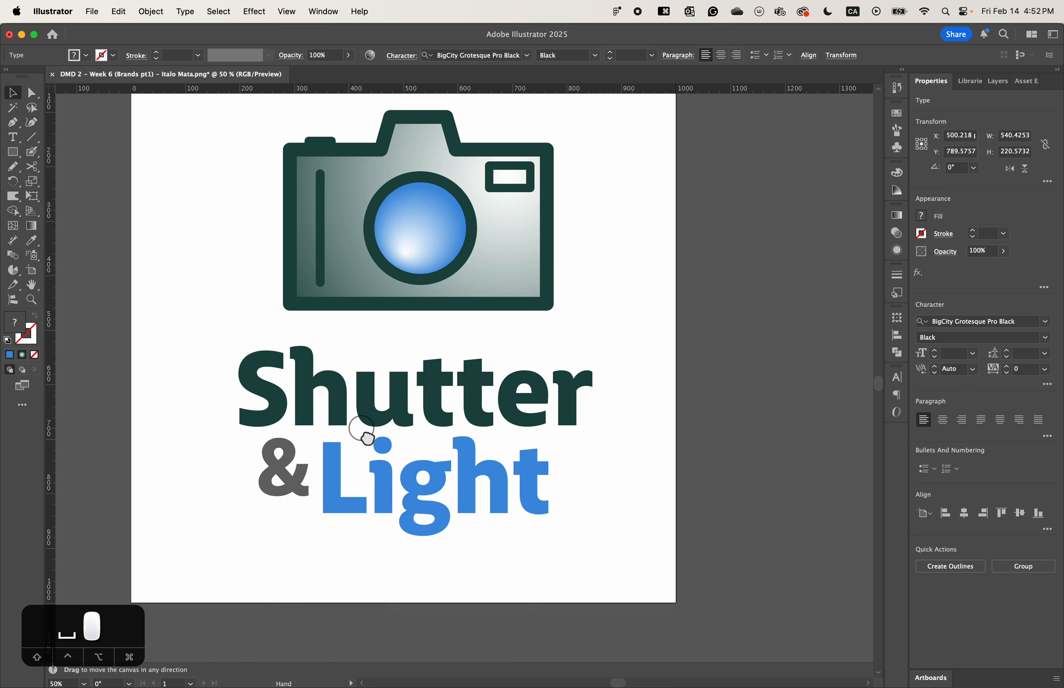
click(752, 308)
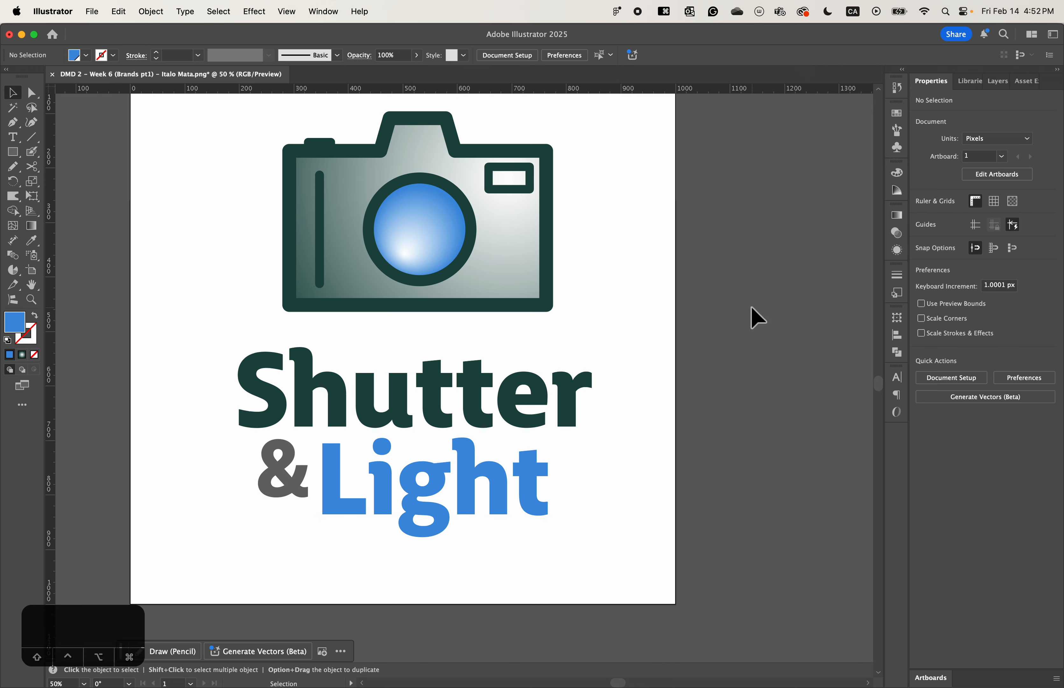
key(space)
drag(725, 310, 758, 374)
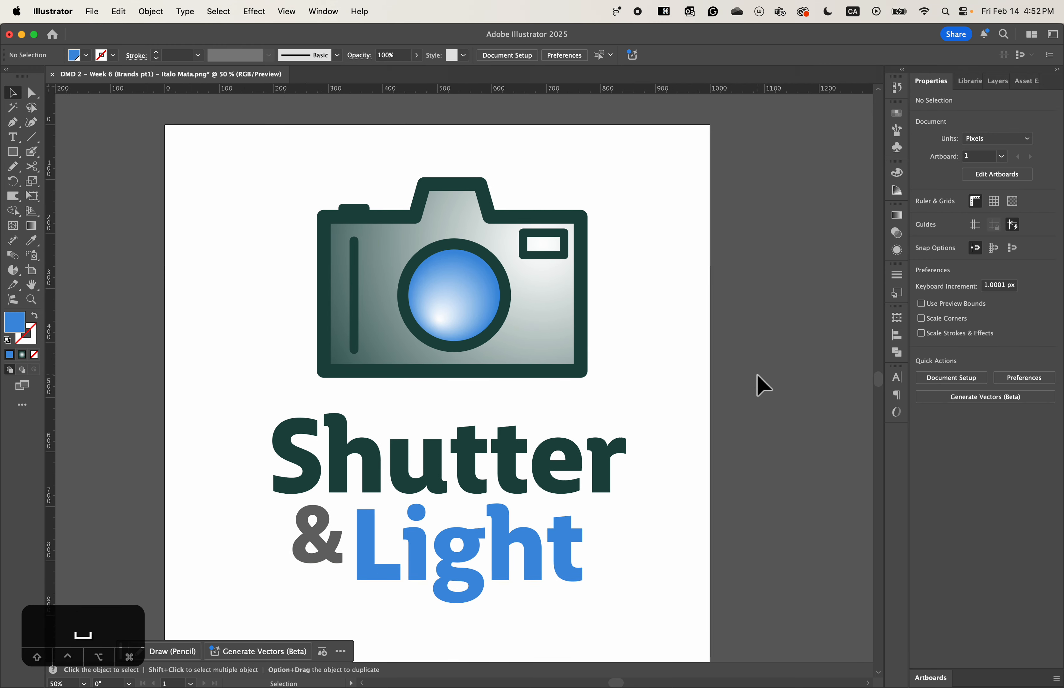